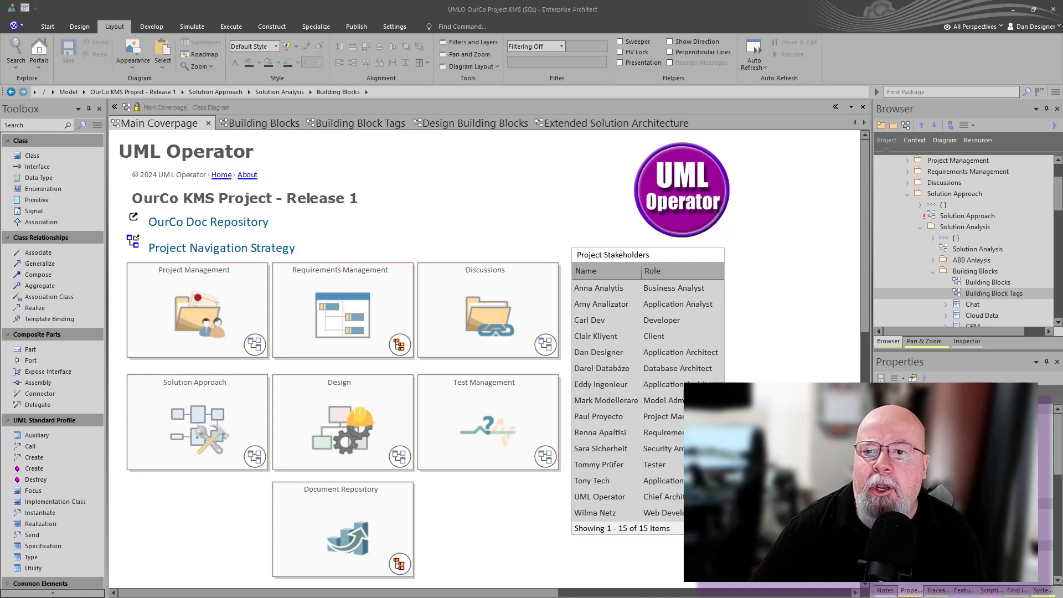
Step: Review the Building Blocks, Building Block Tags, Design Building Blocks and Extended Solution Architecture diagrams in turn
{"action": "left_click", "coordinate": [260, 124]}
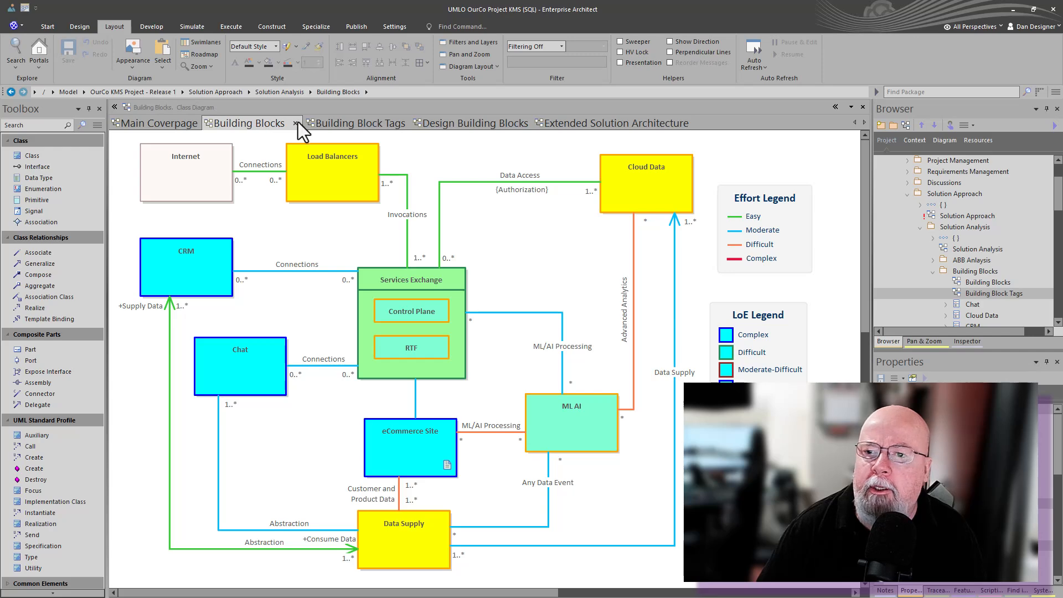
{"action": "left_click", "coordinate": [342, 121]}
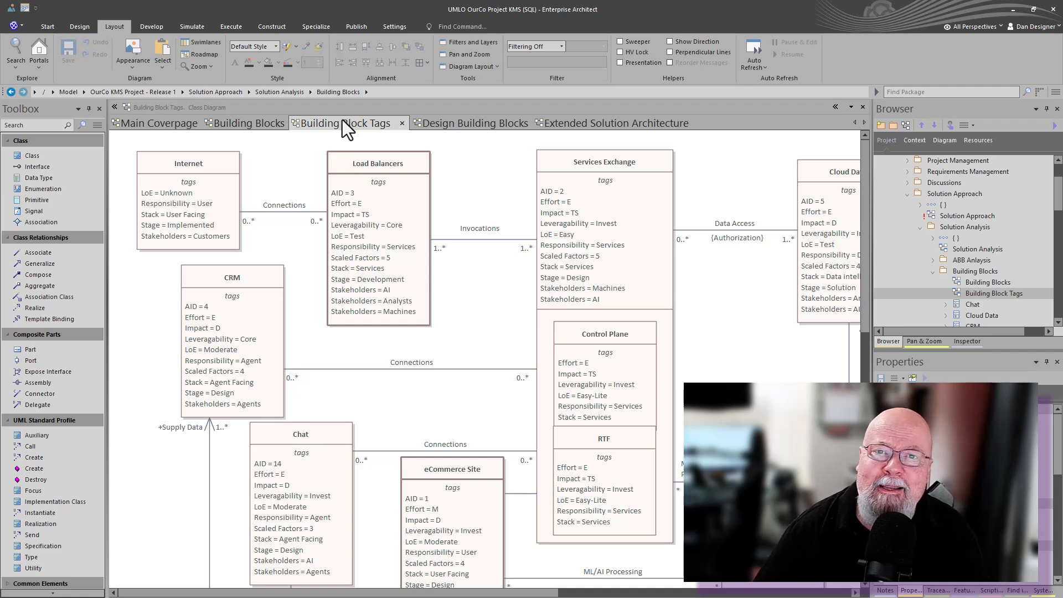
{"action": "left_click", "coordinate": [443, 123]}
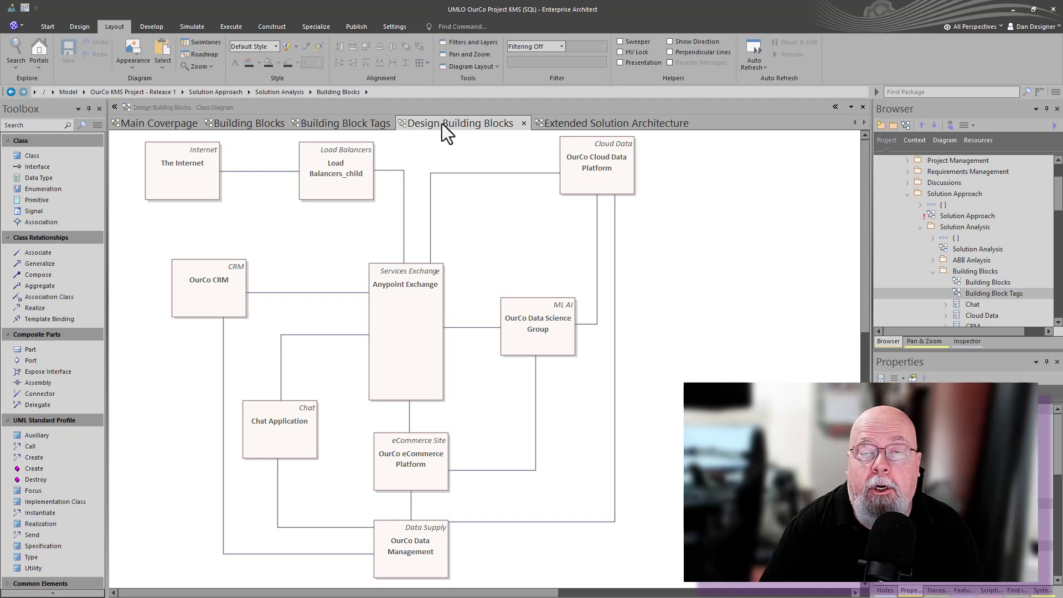
{"action": "left_click", "coordinate": [591, 121]}
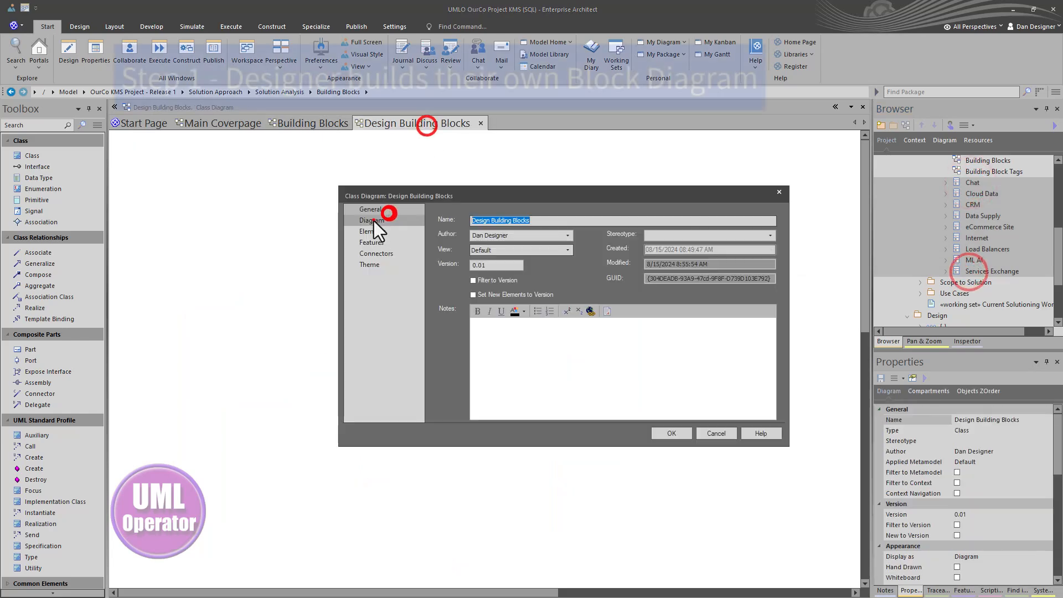
Step: Confirm the Design Building Blocks diagram's element settings and place the nine selected building blocks on it as child classes
{"action": "left_click", "coordinate": [372, 232]}
{"action": "left_click", "coordinate": [671, 432]}
{"action": "left_click_drag", "start_coordinate": [972, 182], "coordinate": [514, 294]}
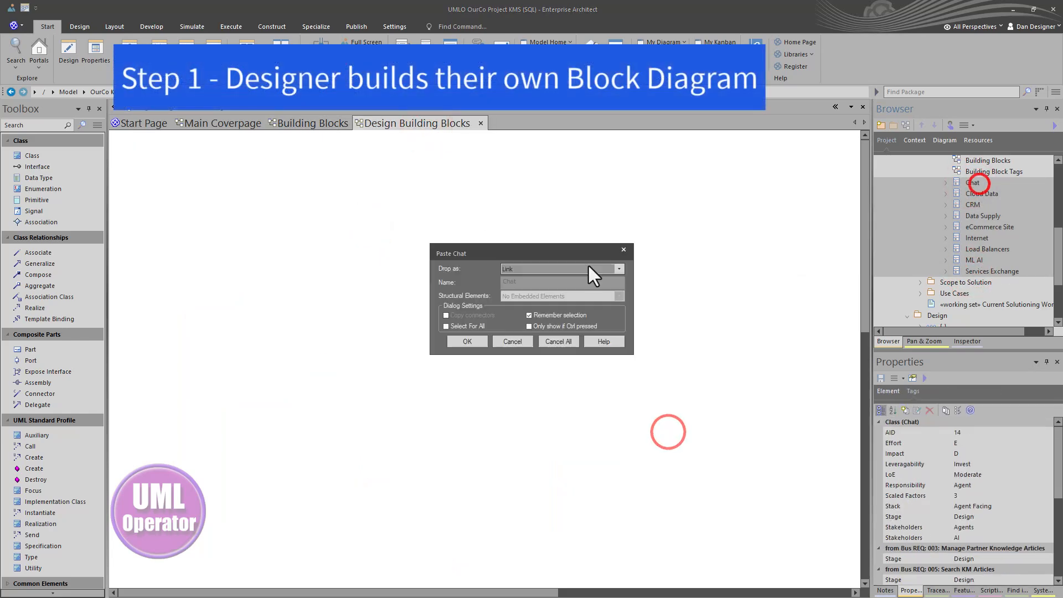
{"action": "left_click", "coordinate": [467, 341]}
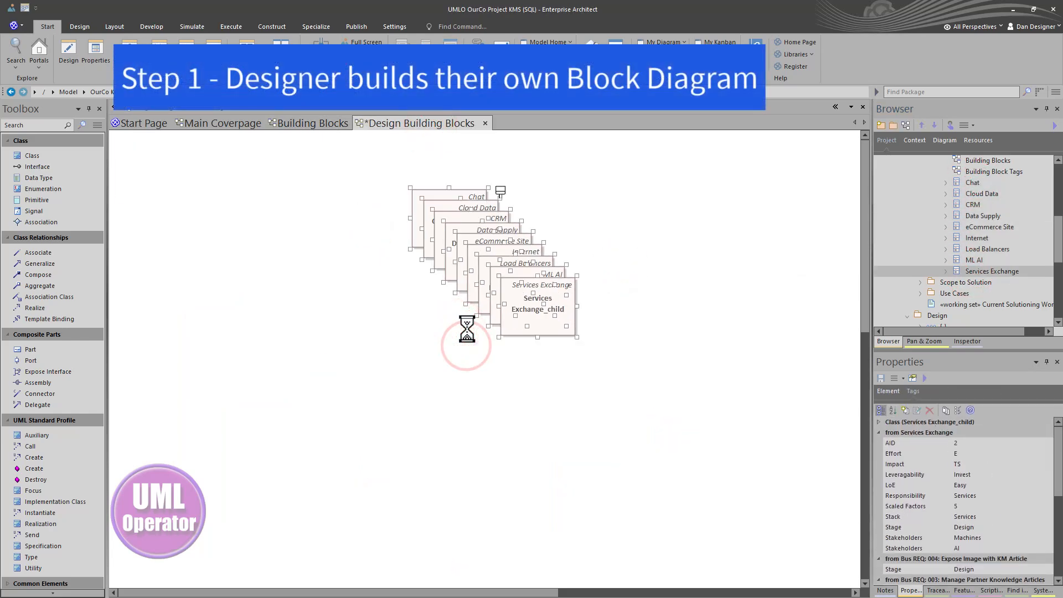
Step: Move the Chat child class below the CRM position and line up the remaining classes in an evenly spaced column
{"action": "left_click_drag", "start_coordinate": [417, 199], "coordinate": [207, 370]}
{"action": "left_click", "coordinate": [114, 27]}
{"action": "left_click", "coordinate": [339, 62]}
{"action": "left_click", "coordinate": [404, 64]}
Step: Position the Cloud Data, CRM, Data Supply, eCommerce Site, Internet and Load Balancers child classes around the diagram
{"action": "left_click_drag", "start_coordinate": [695, 227], "coordinate": [561, 161]}
{"action": "left_click_drag", "start_coordinate": [688, 290], "coordinate": [199, 282]}
{"action": "left_click_drag", "start_coordinate": [689, 354], "coordinate": [401, 546]}
{"action": "left_click_drag", "start_coordinate": [677, 422], "coordinate": [390, 447]}
{"action": "left_click_drag", "start_coordinate": [684, 475], "coordinate": [168, 163]}
{"action": "left_click_drag", "start_coordinate": [686, 540], "coordinate": [321, 160]}
Step: Place the Services Exchange child class in the middle of the layout and the ML AI child class to its right
{"action": "scroll", "coordinate": [402, 332], "scroll_direction": "down", "scroll_amount": 5}
{"action": "left_click", "coordinate": [650, 306]}
{"action": "left_click_drag", "start_coordinate": [649, 307], "coordinate": [406, 292]}
{"action": "left_click_drag", "start_coordinate": [656, 423], "coordinate": [560, 329]}
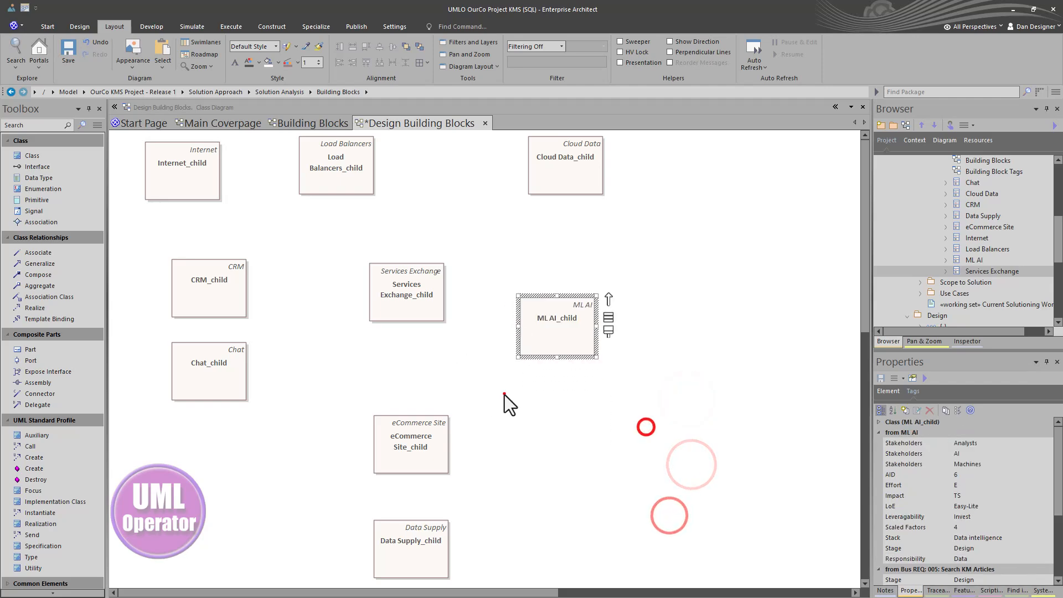
Step: Connect Internet to Load Balancers and Load Balancers to Services Exchange with associations
{"action": "left_click", "coordinate": [210, 175]}
{"action": "mouse_move", "coordinate": [233, 145]}
{"action": "left_mouse_down"}
{"action": "mouse_move", "coordinate": [361, 180]}
{"action": "mouse_move", "coordinate": [336, 166]}
{"action": "mouse_move", "coordinate": [408, 280]}
{"action": "left_mouse_up"}
{"action": "left_click", "coordinate": [437, 288]}
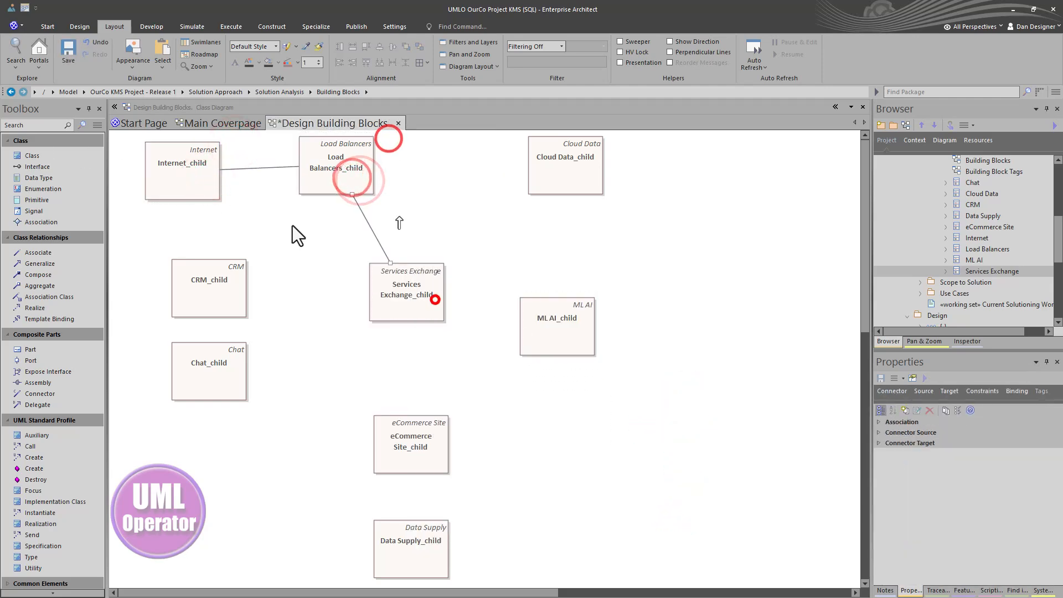
Step: Associate the CRM and Chat child classes with Services Exchange, and Services Exchange with ML AI
{"action": "left_click", "coordinate": [233, 286]}
{"action": "left_click_drag", "start_coordinate": [263, 260], "coordinate": [391, 283]}
{"action": "left_click", "coordinate": [218, 371]}
{"action": "left_click_drag", "start_coordinate": [263, 343], "coordinate": [398, 312]}
{"action": "left_click", "coordinate": [426, 280]}
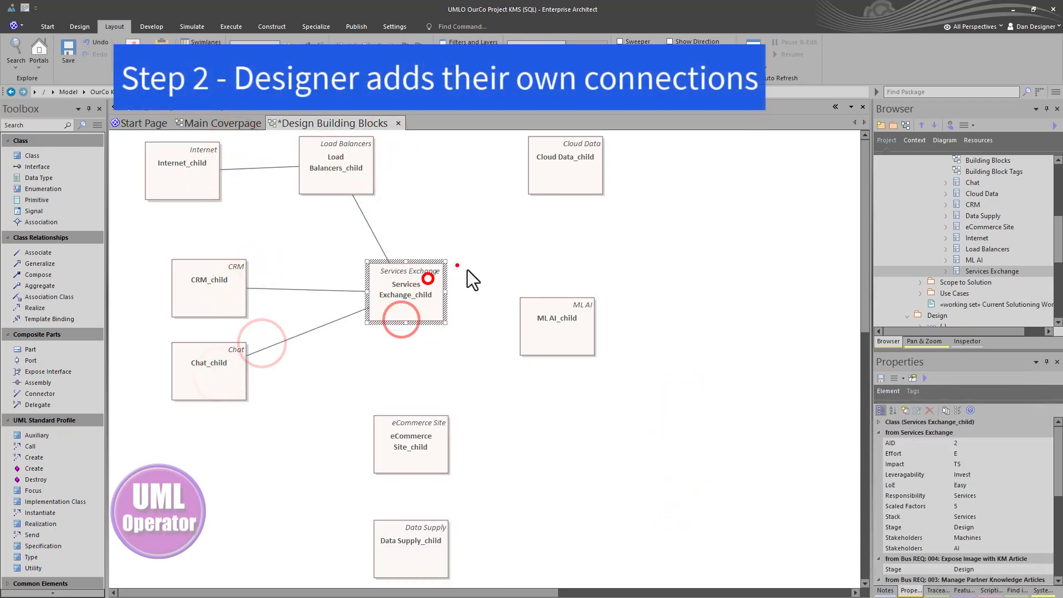
{"action": "left_click_drag", "start_coordinate": [457, 266], "coordinate": [540, 323]}
Step: Connect the eCommerce Site child class to both Services Exchange and Data Supply
{"action": "left_click", "coordinate": [409, 462]}
{"action": "left_click_drag", "start_coordinate": [462, 415], "coordinate": [430, 328]}
{"action": "left_click_drag", "start_coordinate": [462, 415], "coordinate": [411, 548]}
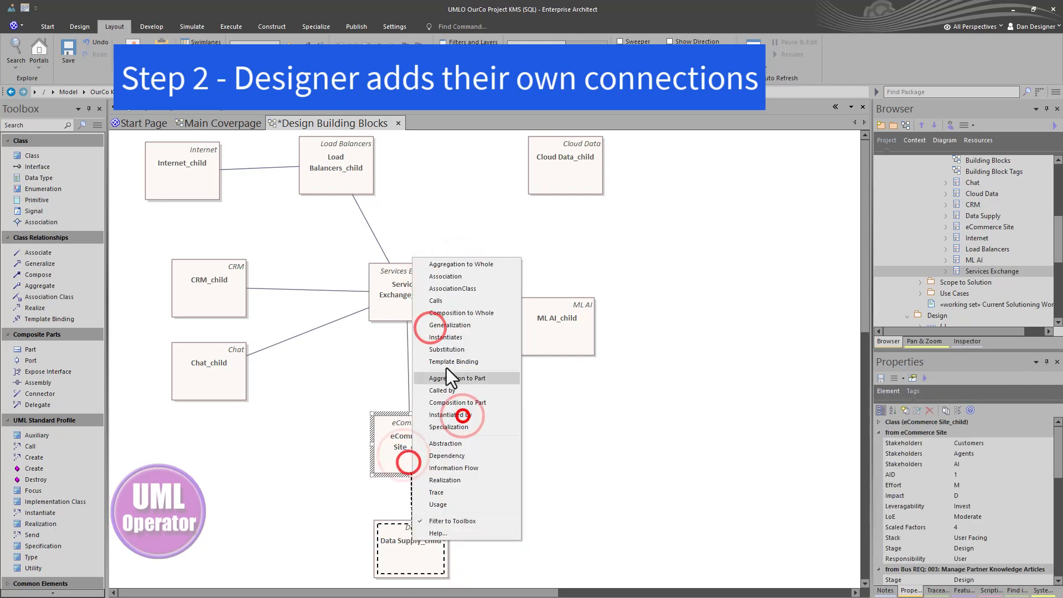
{"action": "left_click", "coordinate": [446, 368]}
Step: Associate the Chat and CRM child classes with Data Supply, moving Chat to the right of CRM's column
{"action": "left_click", "coordinate": [181, 370]}
{"action": "left_click_drag", "start_coordinate": [261, 343], "coordinate": [396, 545]}
{"action": "left_click", "coordinate": [437, 287]}
{"action": "left_click_drag", "start_coordinate": [190, 384], "coordinate": [265, 388]}
{"action": "left_click", "coordinate": [208, 290]}
{"action": "left_click_drag", "start_coordinate": [260, 264], "coordinate": [396, 545]}
{"action": "left_click", "coordinate": [451, 287]}
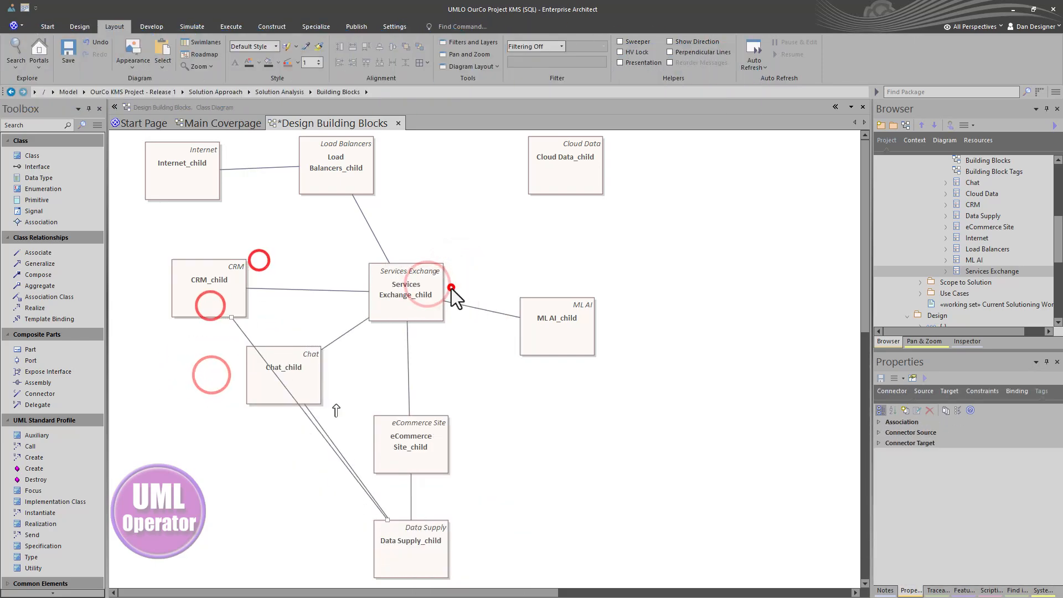
Step: Associate ML AI with Cloud Data and Cloud Data with Services Exchange
{"action": "left_click", "coordinate": [548, 330]}
{"action": "left_click_drag", "start_coordinate": [609, 299], "coordinate": [576, 189]}
{"action": "left_click", "coordinate": [586, 208]}
{"action": "left_click", "coordinate": [593, 171]}
{"action": "left_click_drag", "start_coordinate": [618, 139], "coordinate": [420, 279]}
{"action": "left_click", "coordinate": [426, 300]}
Step: Associate the eCommerce Site child class with ML AI and Data Supply with Cloud Data
{"action": "left_click_drag", "start_coordinate": [415, 439], "coordinate": [608, 329]}
{"action": "left_click", "coordinate": [587, 75]}
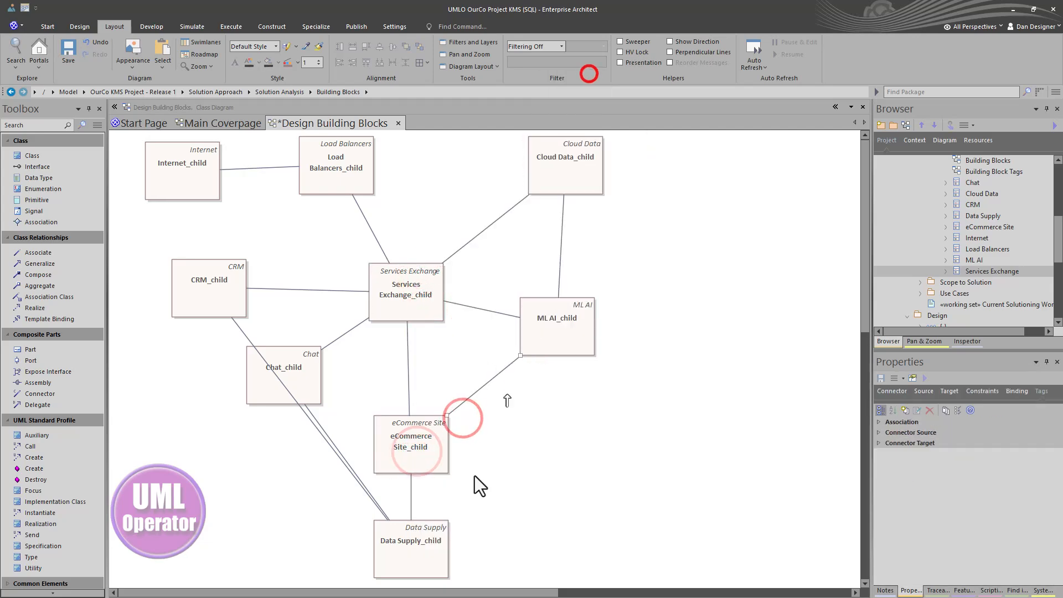
{"action": "left_click_drag", "start_coordinate": [434, 531], "coordinate": [567, 191]}
{"action": "left_click", "coordinate": [586, 205]}
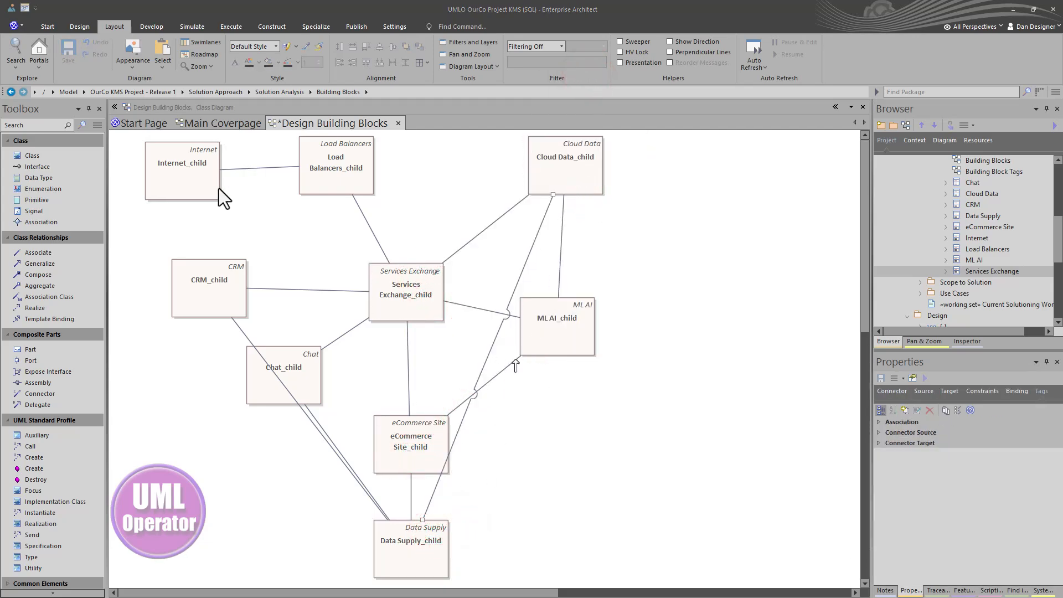
Step: Change the Internet–Load Balancers connector to a right-angled line style and apply it to all connectors on the diagram
{"action": "right_click", "coordinate": [202, 176]}
{"action": "left_click", "coordinate": [237, 237]}
{"action": "right_click", "coordinate": [260, 167]}
{"action": "left_click", "coordinate": [289, 231]}
{"action": "left_click", "coordinate": [421, 351]}
{"action": "right_click", "coordinate": [271, 172]}
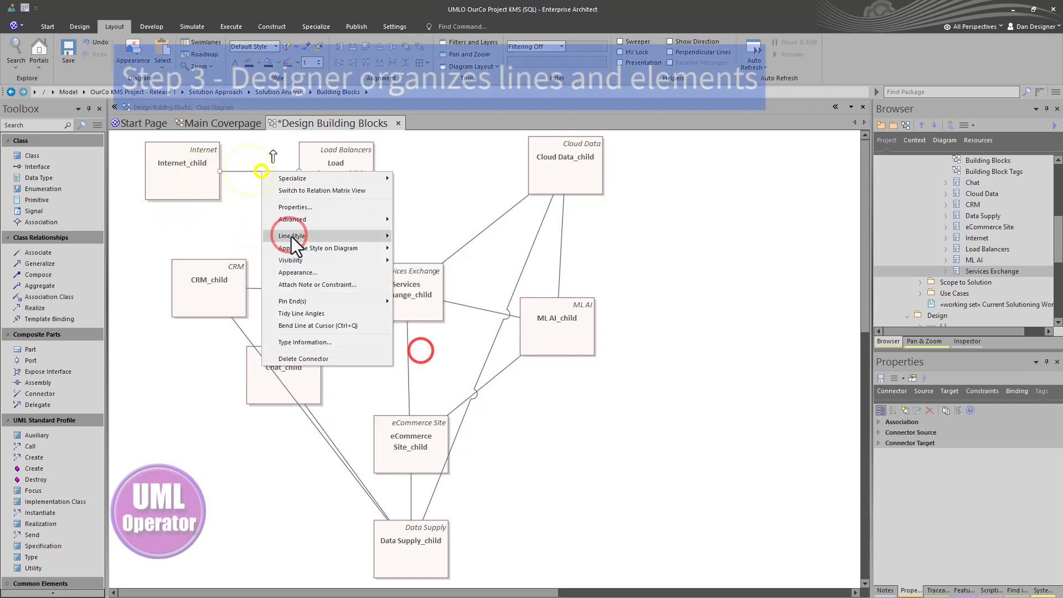
{"action": "left_click", "coordinate": [302, 248]}
{"action": "left_click", "coordinate": [389, 231]}
{"action": "left_click", "coordinate": [527, 230]}
Step: Shift ML AI left and Cloud Data right, and reroute the connectors from Cloud Data to Data Supply and ML AI
{"action": "left_click_drag", "start_coordinate": [582, 319], "coordinate": [563, 319]}
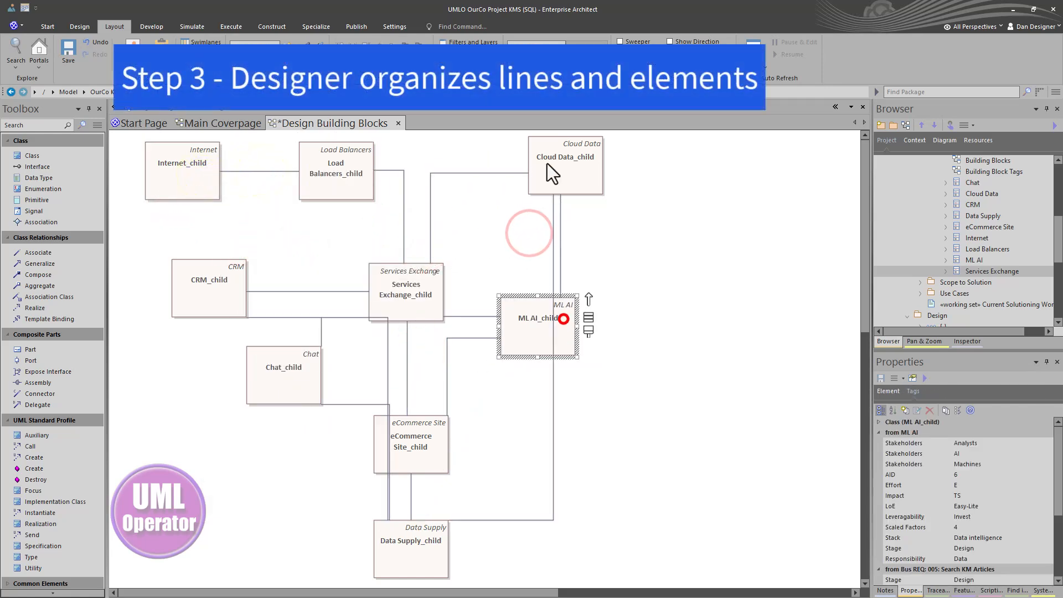
{"action": "left_click_drag", "start_coordinate": [546, 164], "coordinate": [578, 164]}
{"action": "left_click_drag", "start_coordinate": [594, 380], "coordinate": [613, 354]}
{"action": "left_click_drag", "start_coordinate": [581, 264], "coordinate": [593, 292]}
Step: Reroute the connectors from CRM and Chat so they run down and enter the side of Data Supply without crossing classes
{"action": "left_click_drag", "start_coordinate": [349, 316], "coordinate": [267, 467]}
{"action": "left_click_drag", "start_coordinate": [310, 319], "coordinate": [223, 541]}
{"action": "left_click_drag", "start_coordinate": [285, 505], "coordinate": [332, 491]}
{"action": "left_click", "coordinate": [327, 486]}
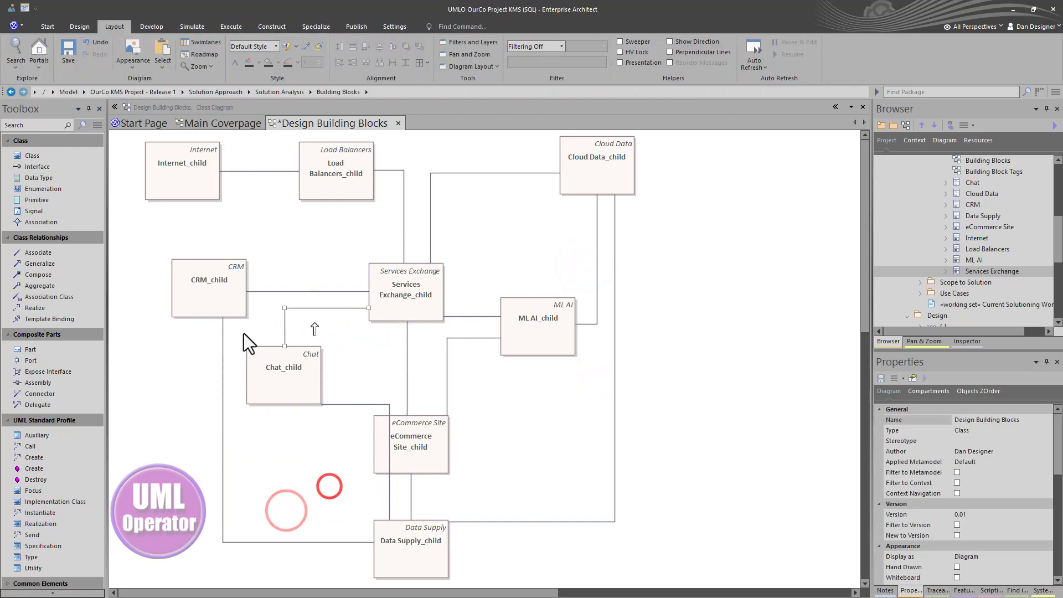
{"action": "left_click_drag", "start_coordinate": [359, 404], "coordinate": [302, 544]}
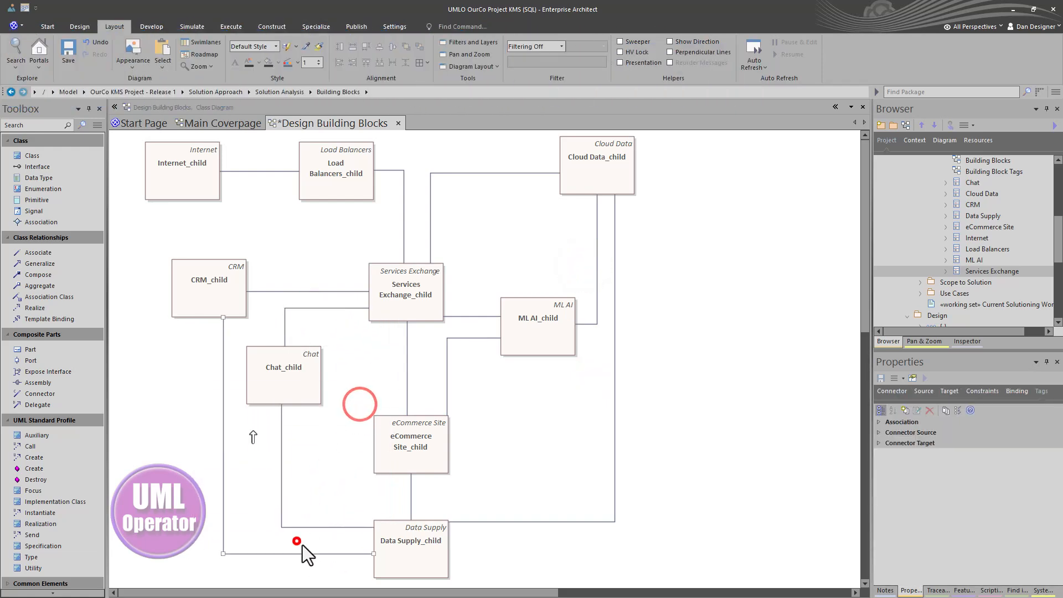
Step: Rename the Internet child class to The Internet and the Services Exchange child class to Anypoint Exchange
{"action": "double_click", "coordinate": [186, 180]}
{"action": "type", "text": "The Internet"}
{"action": "key", "text": "Return"}
{"action": "double_click", "coordinate": [420, 263]}
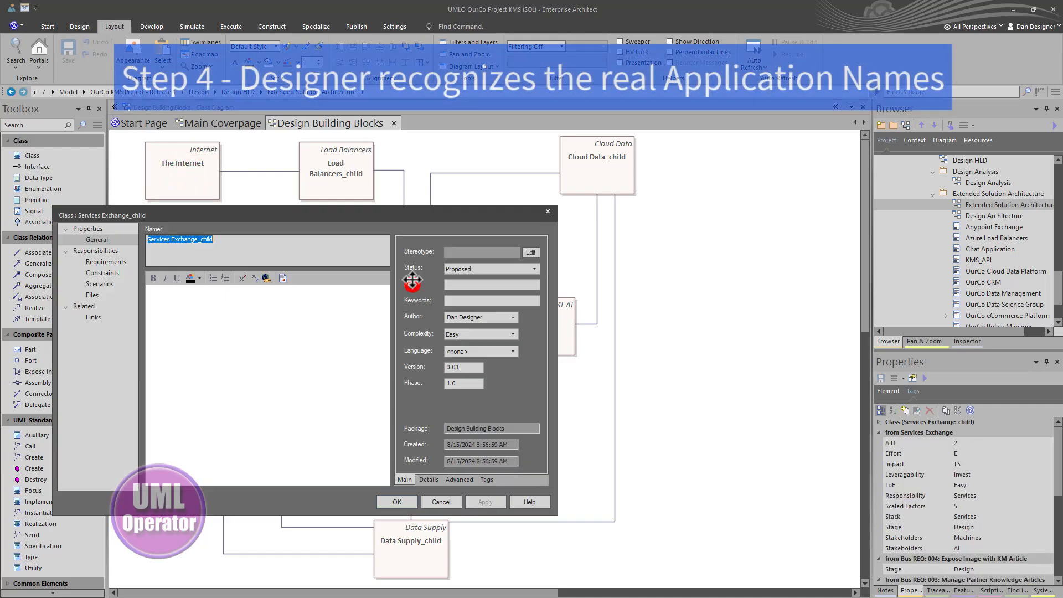
{"action": "type", "text": "Anypoint Exchange"}
{"action": "key", "text": "Return"}
Step: Extend Anypoint Exchange down towards the eCommerce Site class and rearrange Chat and the neighbouring connectors around it
{"action": "left_click", "coordinate": [404, 321]}
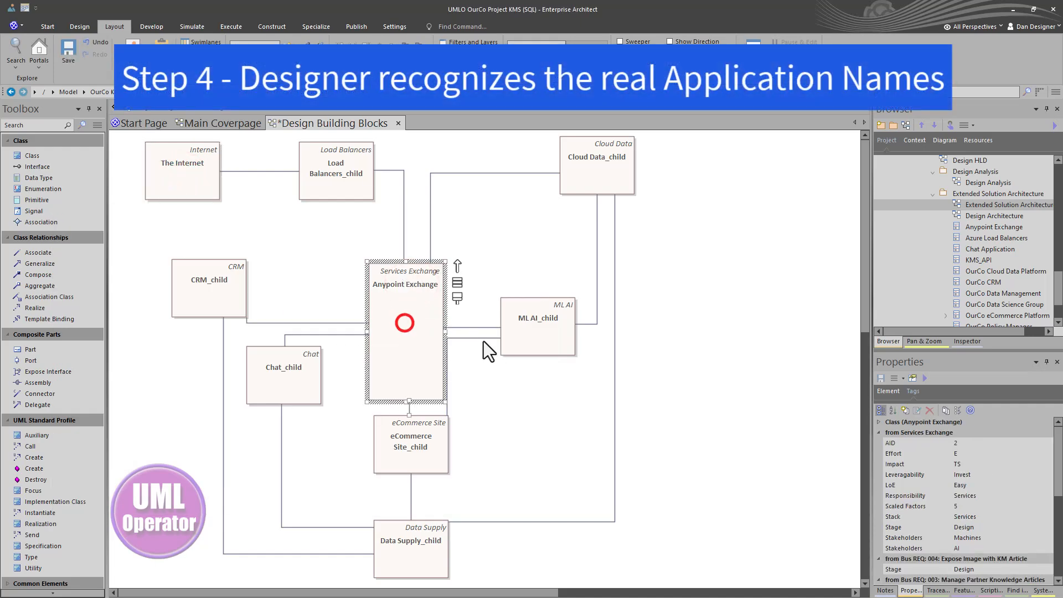
{"action": "left_click", "coordinate": [480, 339]}
{"action": "left_click", "coordinate": [268, 376]}
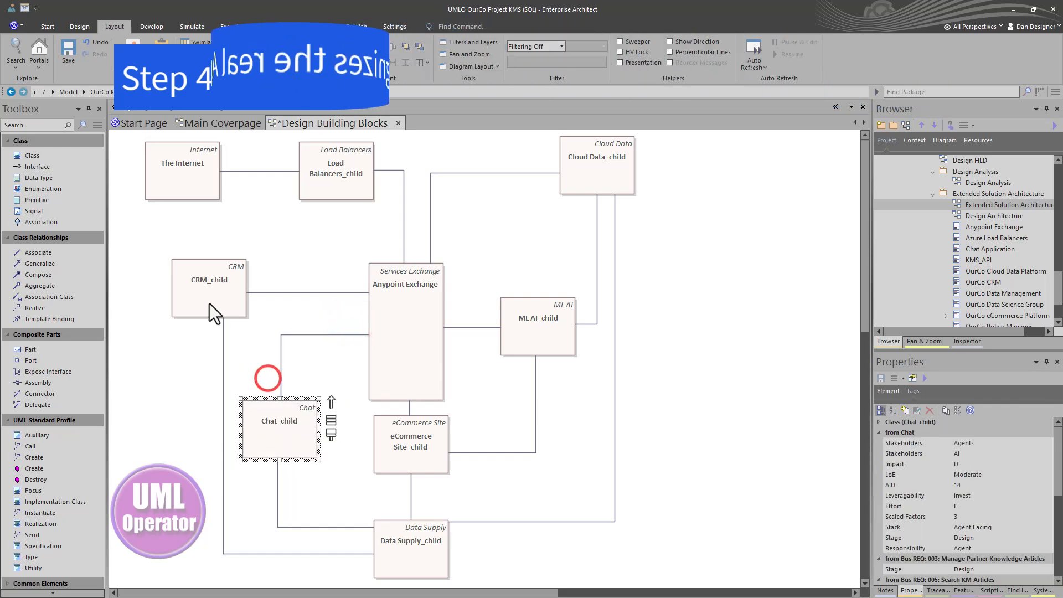
Step: Rename the CRM child class to OurCo CRM and the Chat child class to Chat Application
{"action": "double_click", "coordinate": [209, 301]}
{"action": "type", "text": "OurCo CRM"}
{"action": "key", "text": "Return"}
{"action": "double_click", "coordinate": [280, 421]}
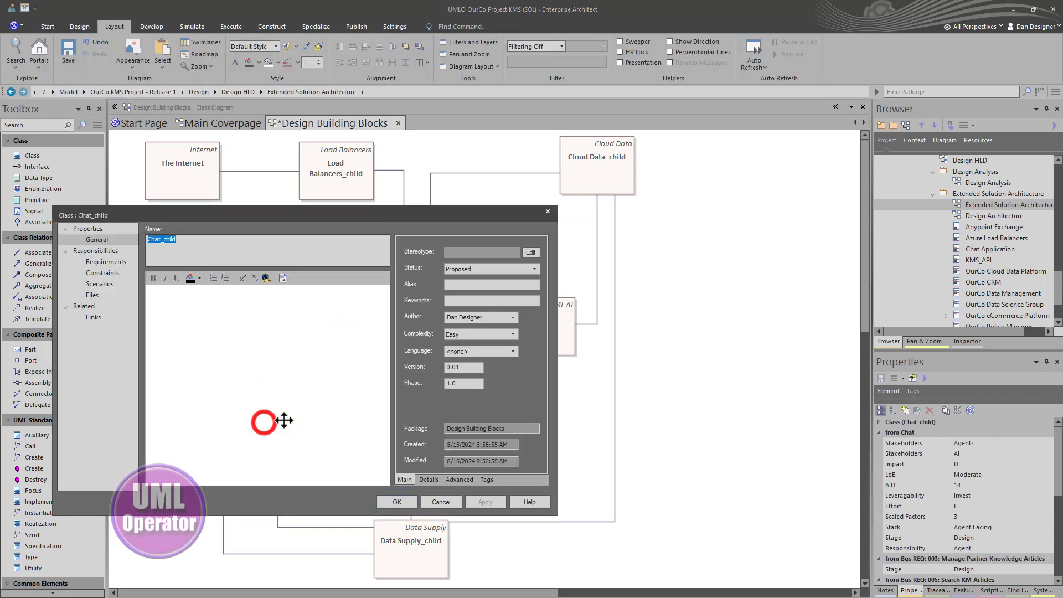
{"action": "type", "text": "Chat Application"}
{"action": "key", "text": "Return"}
Step: Rename the Cloud Data child class to OurCo Cloud Data Platform and the ML AI child class to OurCo Data Science Group
{"action": "double_click", "coordinate": [605, 171]}
{"action": "type", "text": "OurCo"}
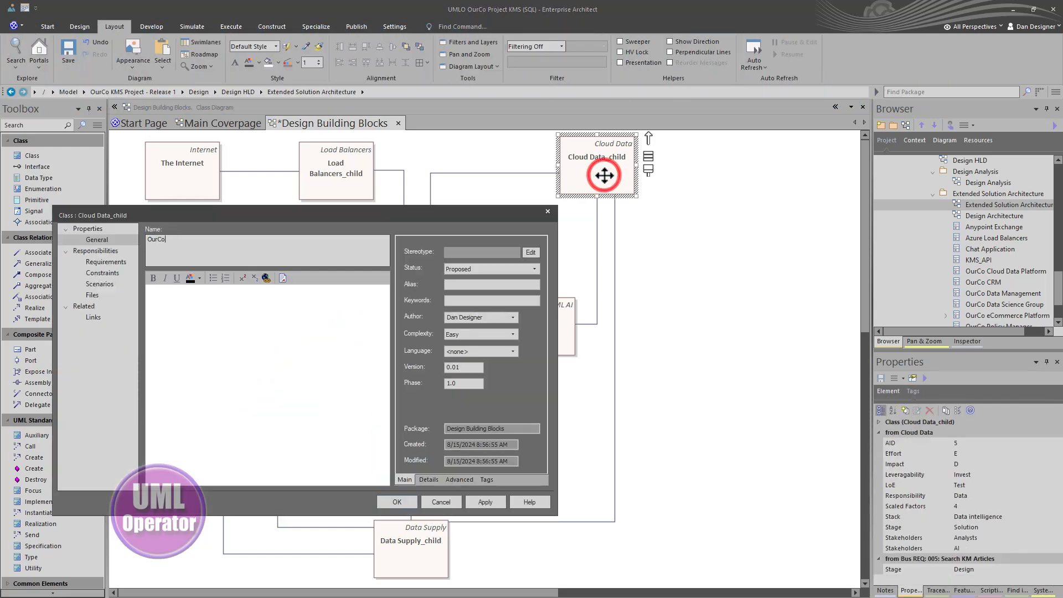
{"action": "type", "text": " Cloud Data Platform"}
{"action": "key", "text": "Return"}
{"action": "double_click", "coordinate": [523, 332]}
{"action": "type", "text": "OurCo"}
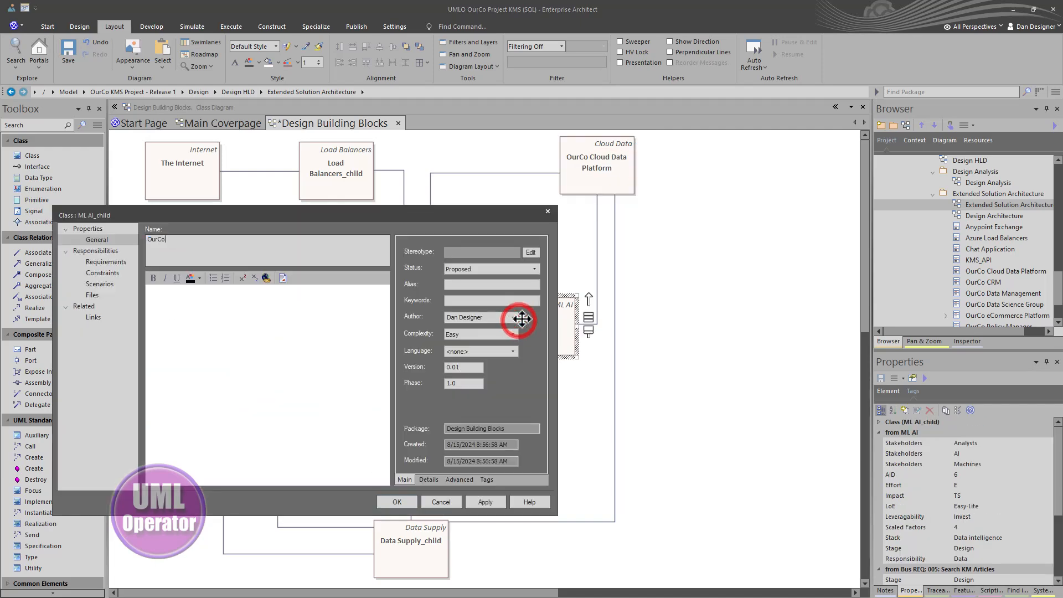
{"action": "type", "text": " Data Science Group"}
{"action": "key", "text": "Return"}
Step: Rename the eCommerce Site child class to OurCo eCommerce Platform and the Data Supply child class to OurCo Data Management
{"action": "left_click", "coordinate": [423, 467]}
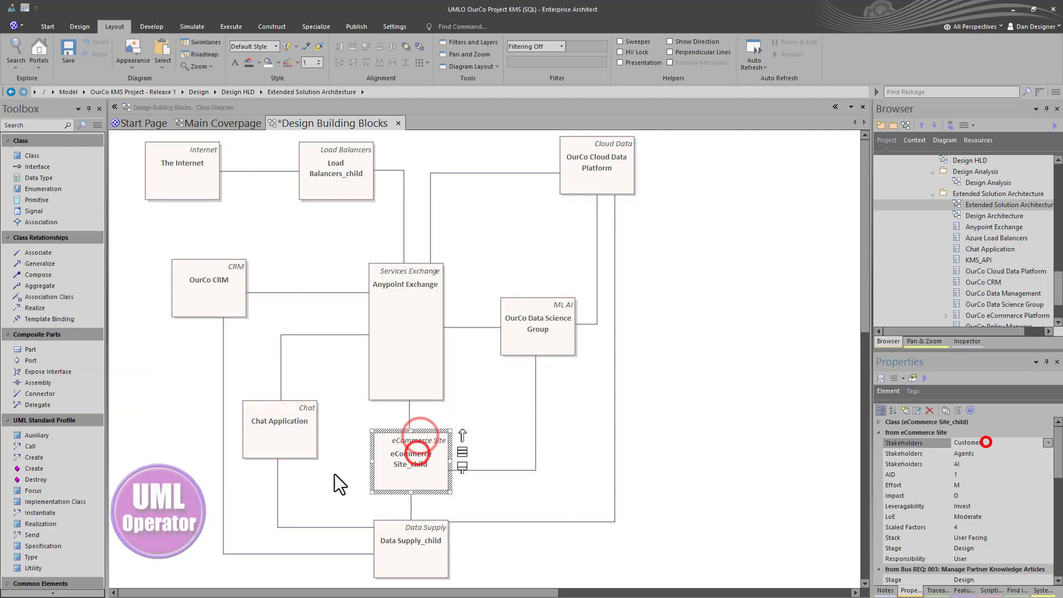
{"action": "left_click", "coordinate": [888, 391]}
{"action": "left_click", "coordinate": [972, 418]}
{"action": "type", "text": "OurCo"}
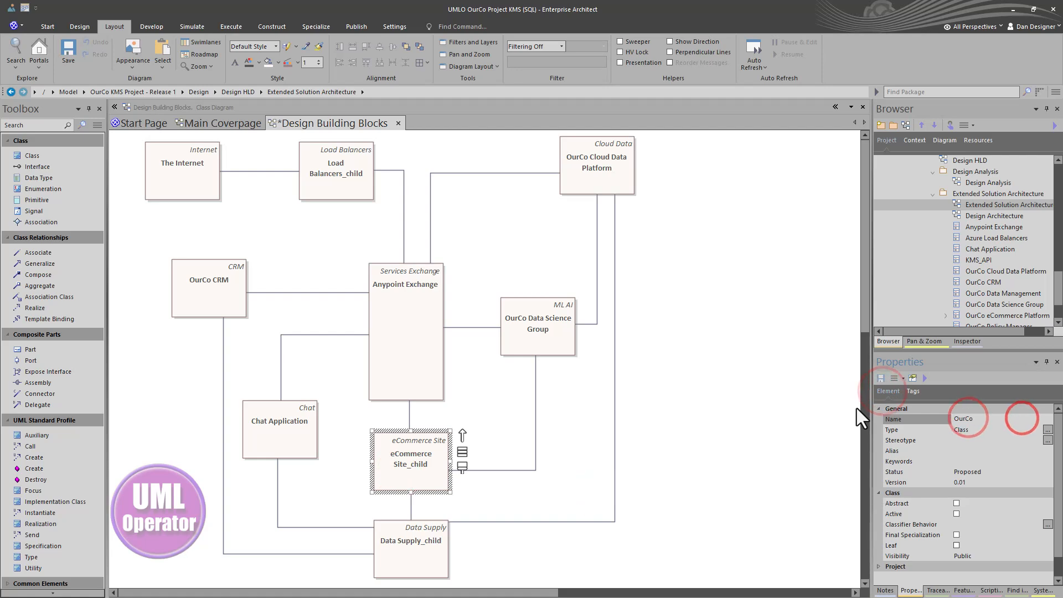
{"action": "type", "text": " eCommerce Platform"}
{"action": "key", "text": "Return"}
{"action": "left_click", "coordinate": [424, 556]}
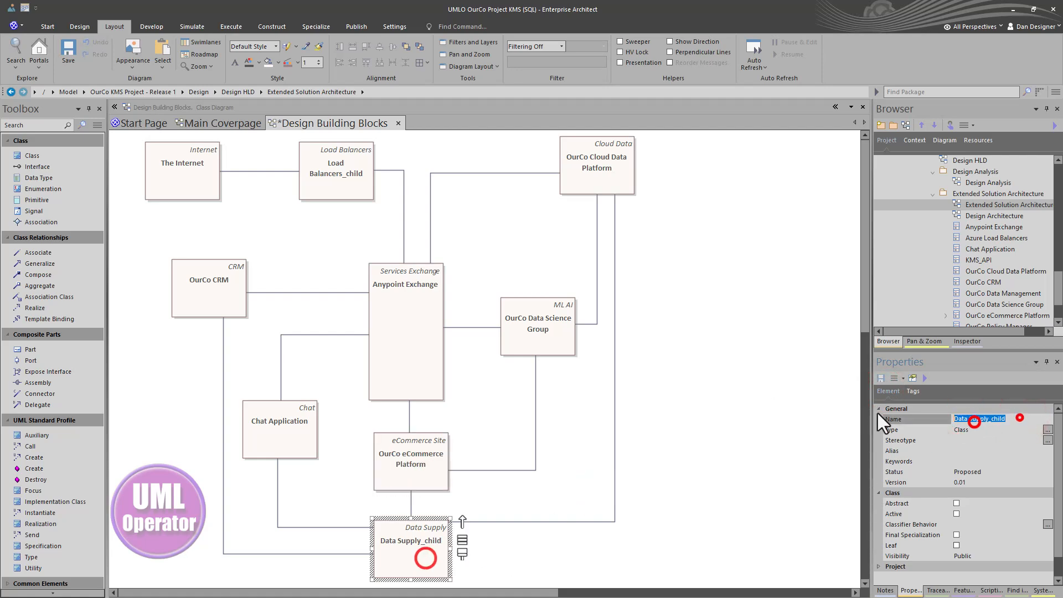
{"action": "left_click", "coordinate": [973, 418]}
{"action": "type", "text": "OurCo Data Management"}
{"action": "key", "text": "Return"}
Step: Add a Stage tagged value to The Internet and to the Load Balancers child class
{"action": "left_click", "coordinate": [194, 176]}
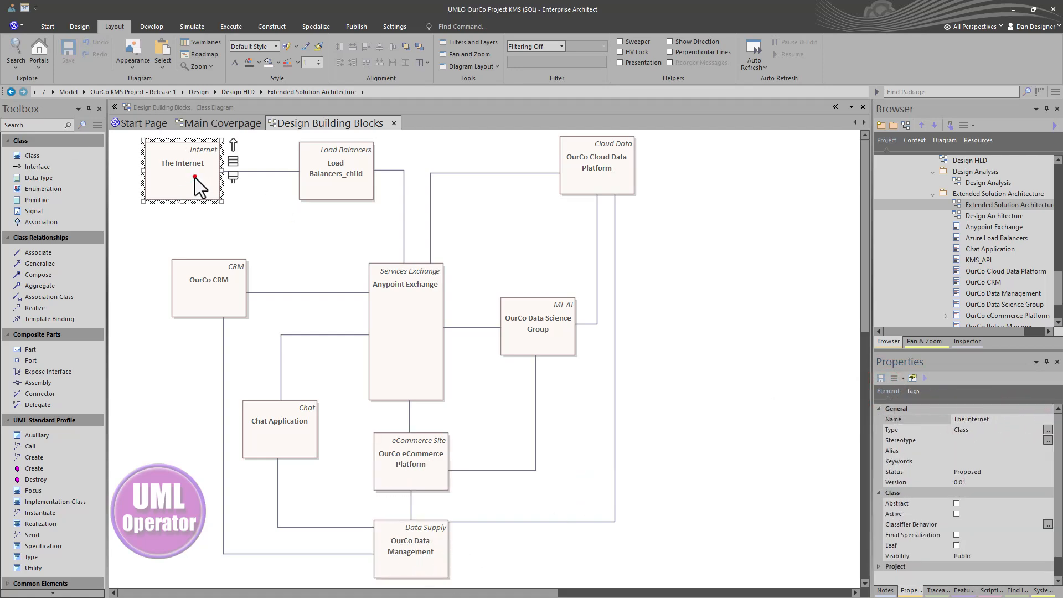
{"action": "left_click", "coordinate": [909, 391]}
{"action": "left_click", "coordinate": [904, 411]}
{"action": "key", "text": "Escape"}
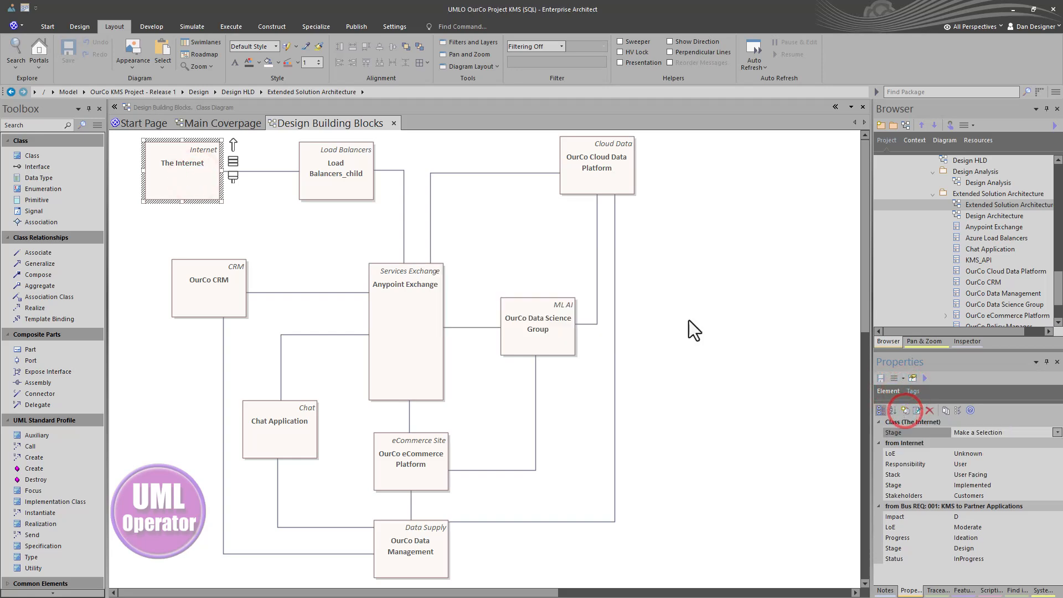
{"action": "left_click", "coordinate": [359, 180]}
{"action": "left_click", "coordinate": [905, 410]}
{"action": "key", "text": "Escape"}
Step: Add a Stage tagged value to OurCo Cloud Data Platform
{"action": "left_click", "coordinate": [587, 168]}
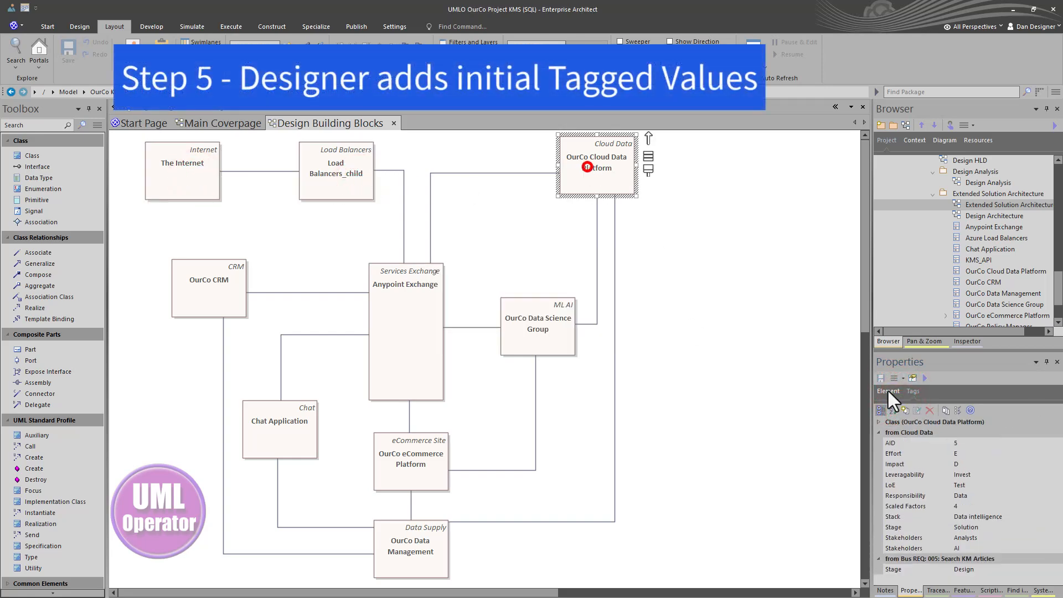
{"action": "left_click", "coordinate": [904, 410]}
{"action": "type", "text": "S"}
{"action": "key", "text": "Return"}
{"action": "left_click", "coordinate": [624, 163]}
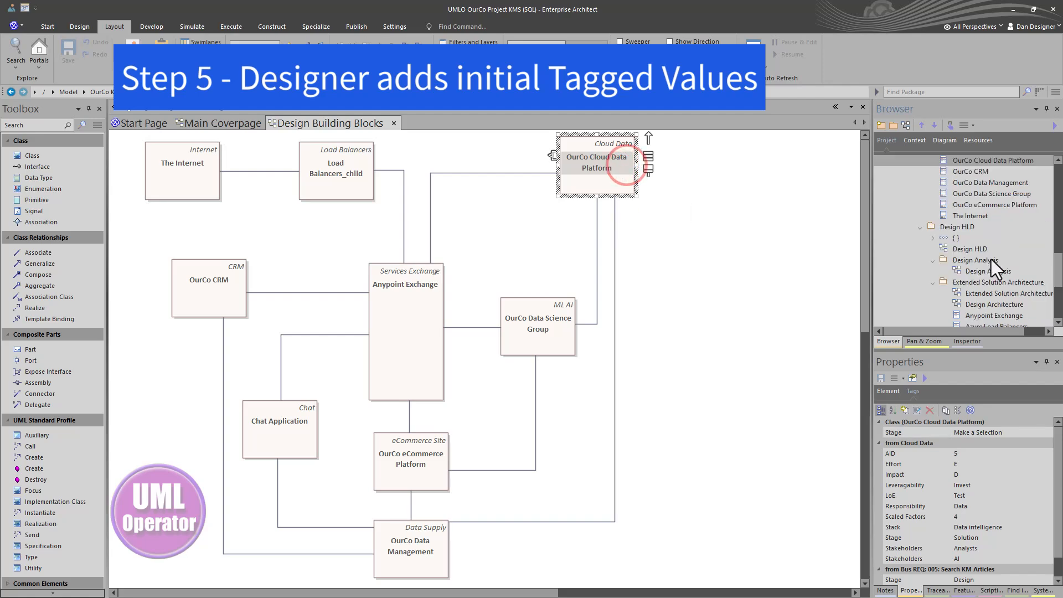
Step: Add a Stage tagged value to Anypoint Exchange and to Chat Application
{"action": "left_click", "coordinate": [974, 227]}
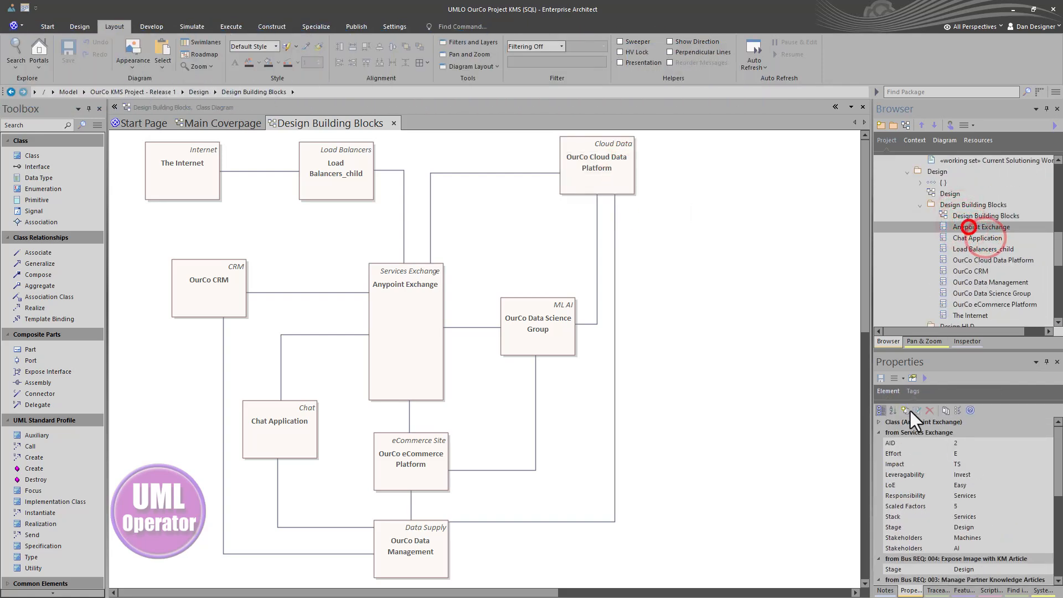
{"action": "left_click", "coordinate": [905, 410]}
{"action": "type", "text": "sta"}
{"action": "key", "text": "Return"}
{"action": "left_click", "coordinate": [977, 238]}
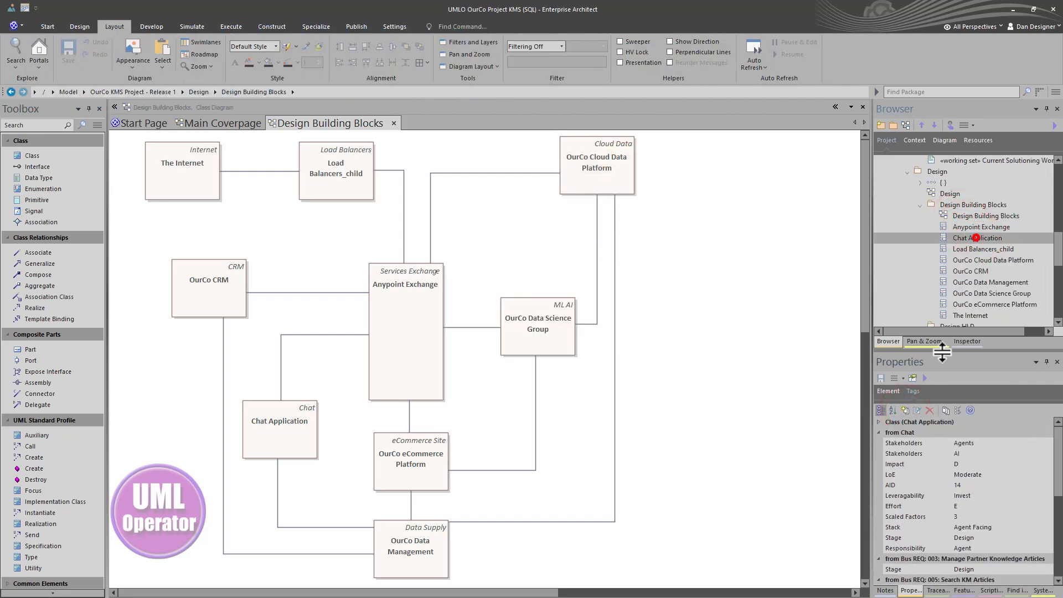
{"action": "left_click", "coordinate": [905, 410]}
{"action": "key", "text": "Return"}
Step: Add a Stage tagged value to OurCo CRM and to OurCo Data Management
{"action": "left_click", "coordinate": [970, 271]}
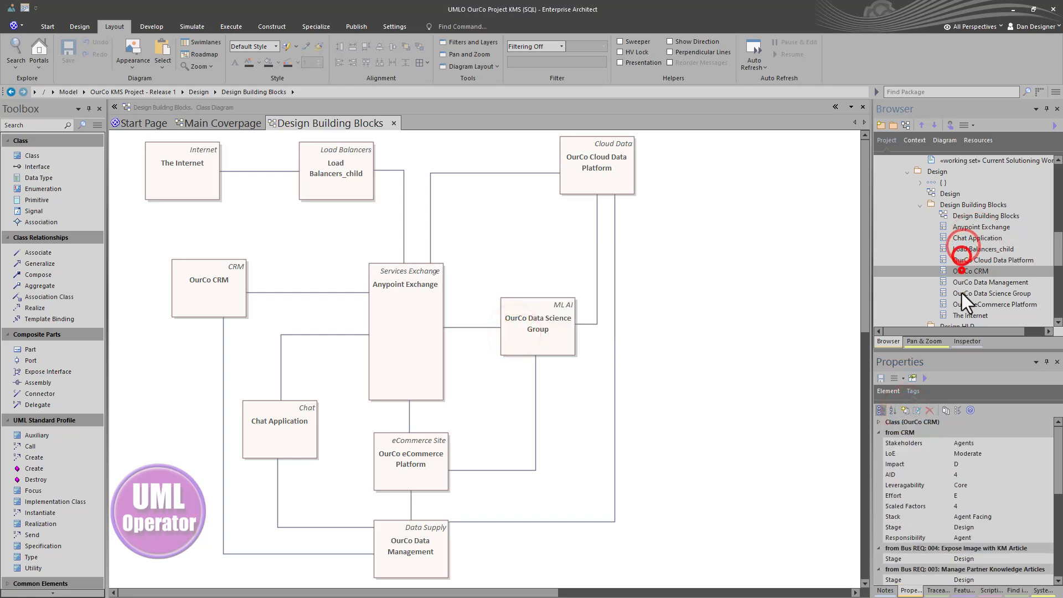
{"action": "left_click", "coordinate": [905, 410]}
{"action": "type", "text": "sty"}
{"action": "key", "text": "Return"}
{"action": "left_click", "coordinate": [1013, 282]}
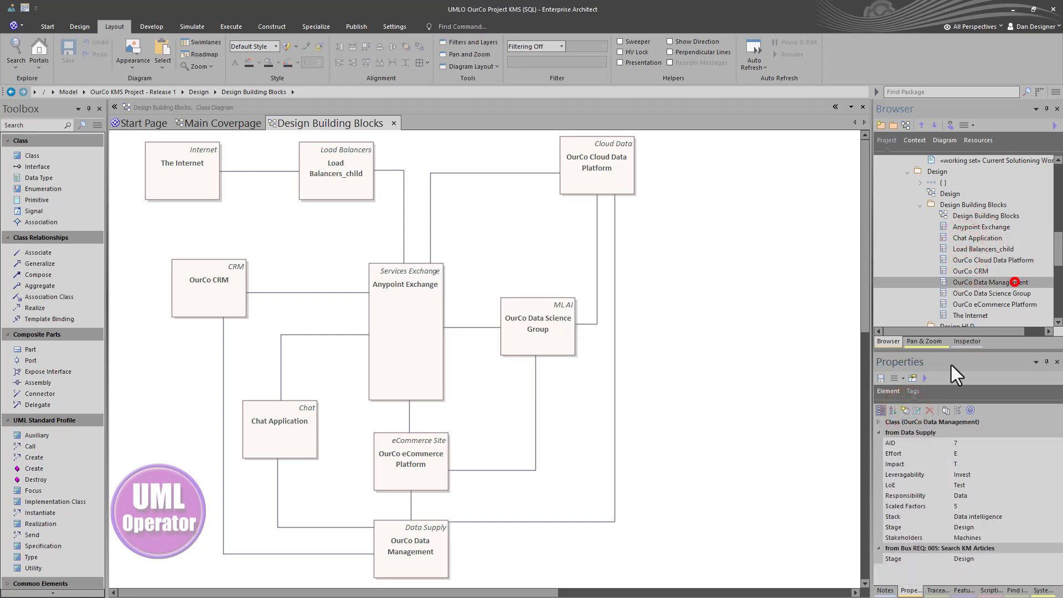
{"action": "left_click", "coordinate": [905, 410]}
{"action": "type", "text": "st"}
{"action": "key", "text": "Return"}
Step: Add a Stage tagged value to OurCo Data Science Group and to OurCo eCommerce Platform
{"action": "left_click", "coordinate": [991, 293]}
{"action": "left_click", "coordinate": [905, 410]}
{"action": "type", "text": "st"}
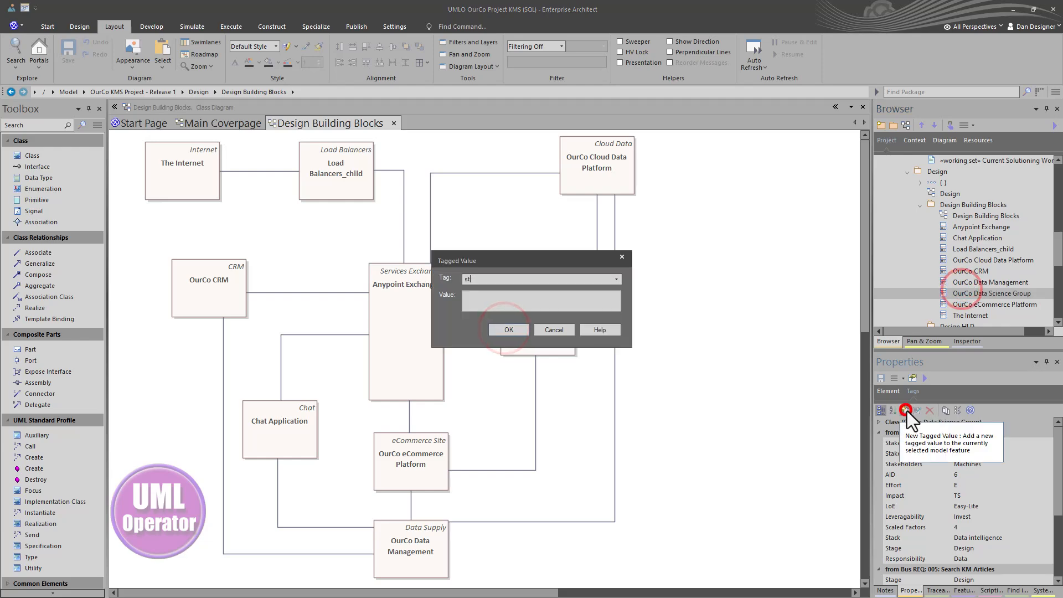
{"action": "key", "text": "Return"}
{"action": "left_click", "coordinate": [967, 314]}
{"action": "left_click", "coordinate": [906, 410]}
{"action": "type", "text": "st"}
{"action": "left_click", "coordinate": [504, 328]}
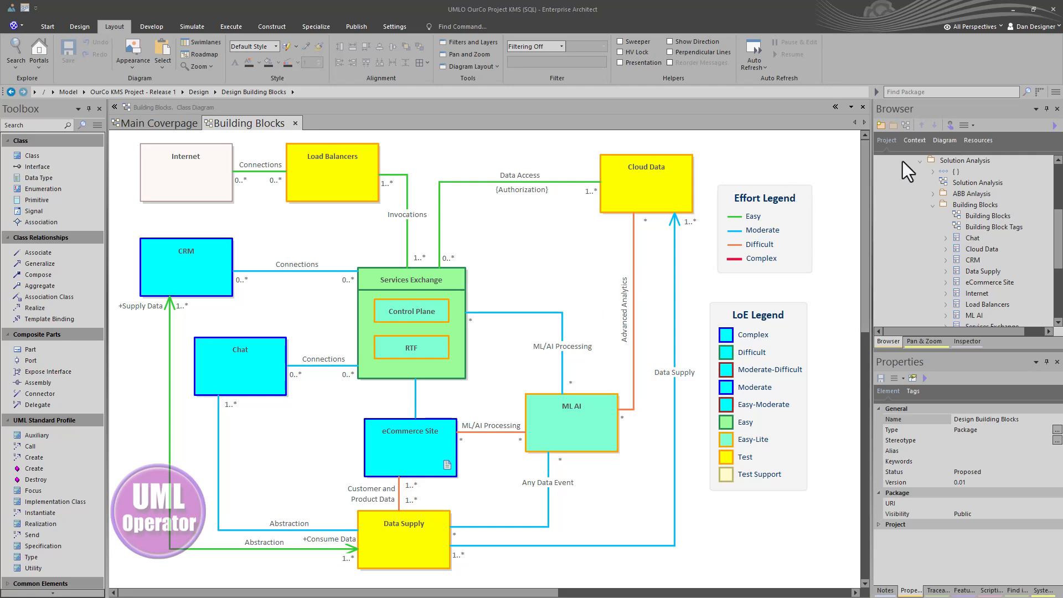
Step: Create a Class diagram named Design Building Blocks in the Design Building Blocks package under Design
{"action": "left_click", "coordinate": [945, 162]}
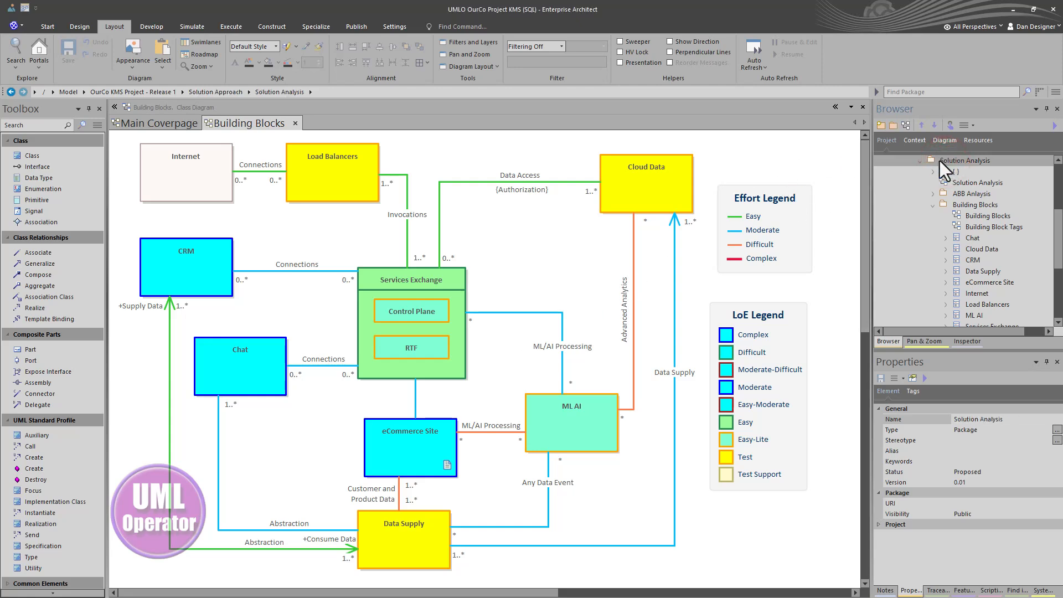
{"action": "scroll", "coordinate": [950, 178], "scroll_direction": "down", "scroll_amount": 3}
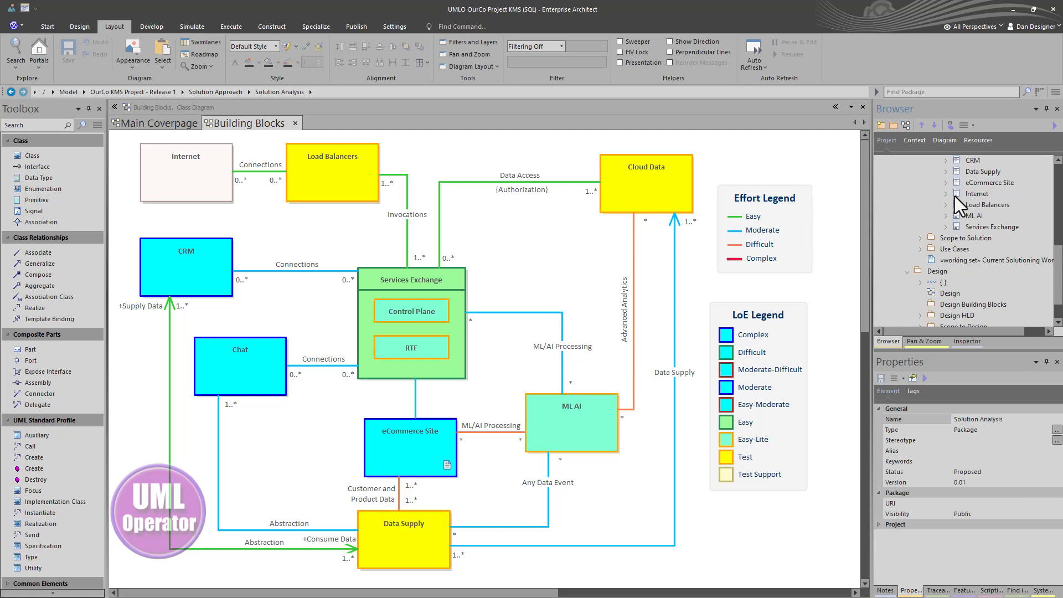
{"action": "left_click", "coordinate": [935, 274]}
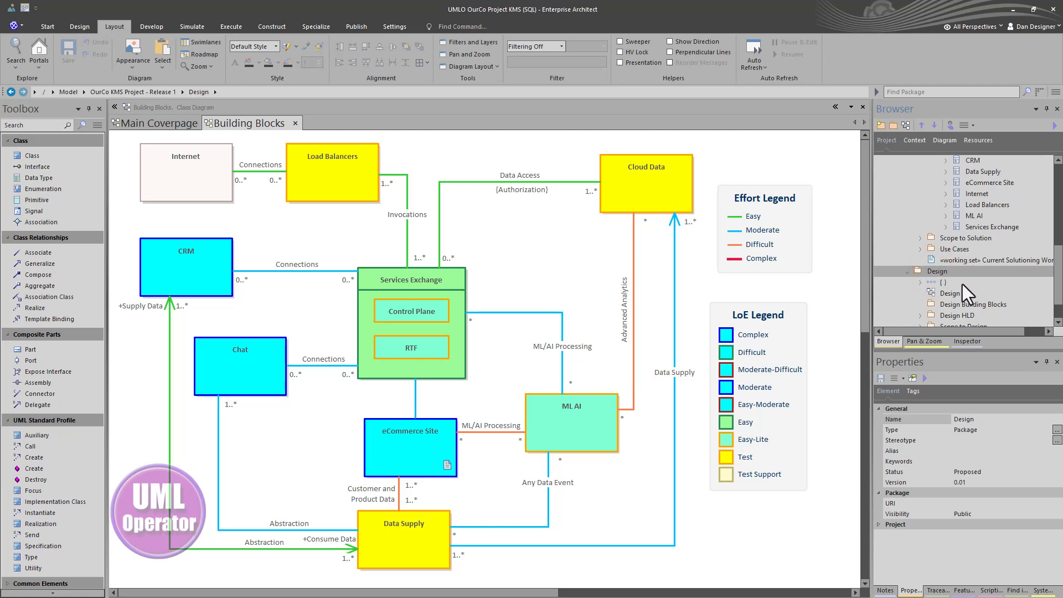
{"action": "left_click", "coordinate": [955, 306]}
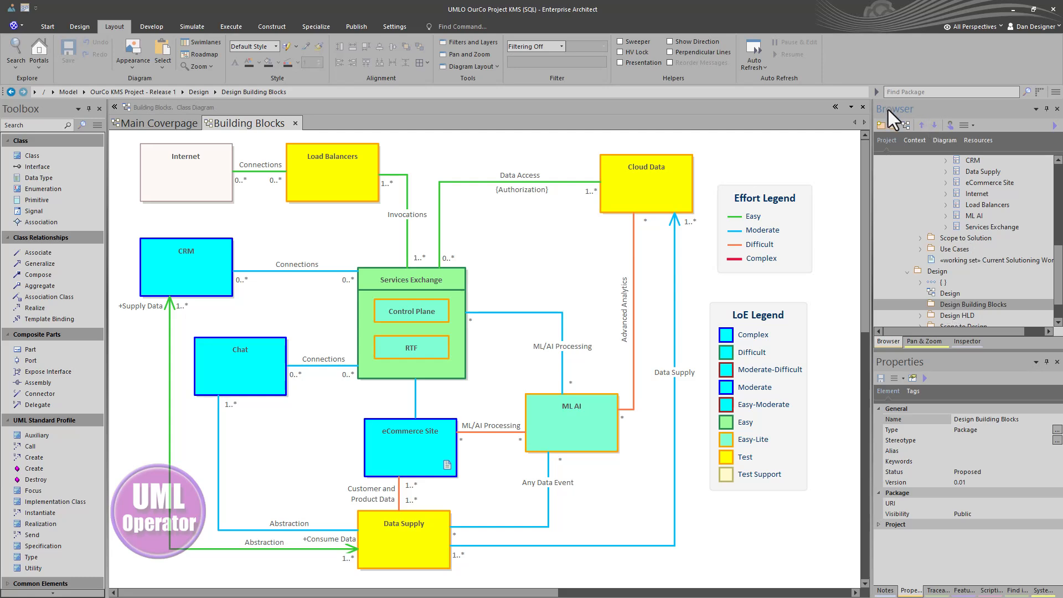
{"action": "left_click", "coordinate": [906, 123]}
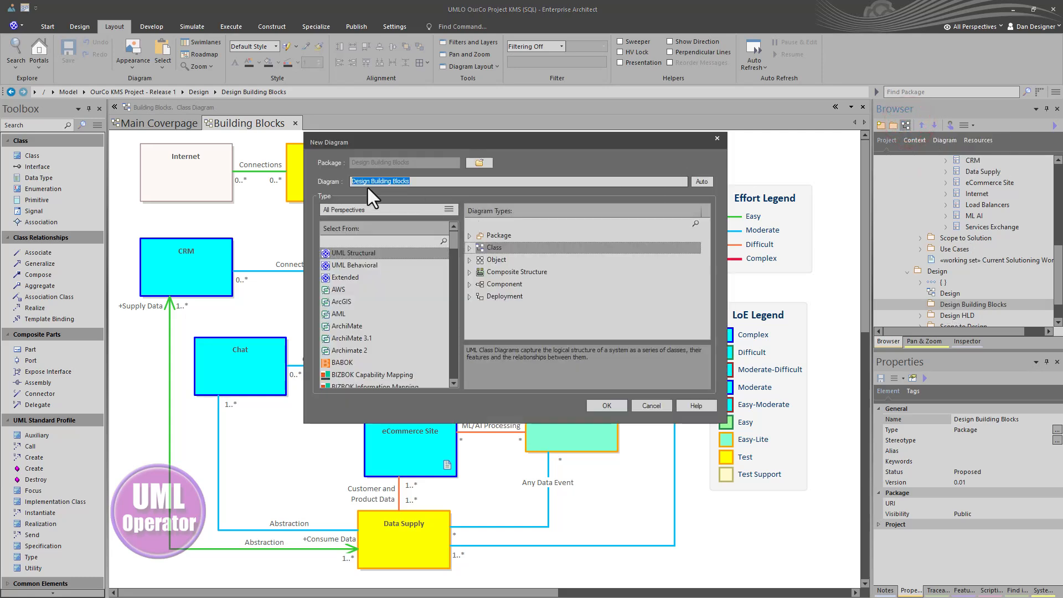
{"action": "left_click", "coordinate": [485, 247]}
{"action": "left_click", "coordinate": [608, 406]}
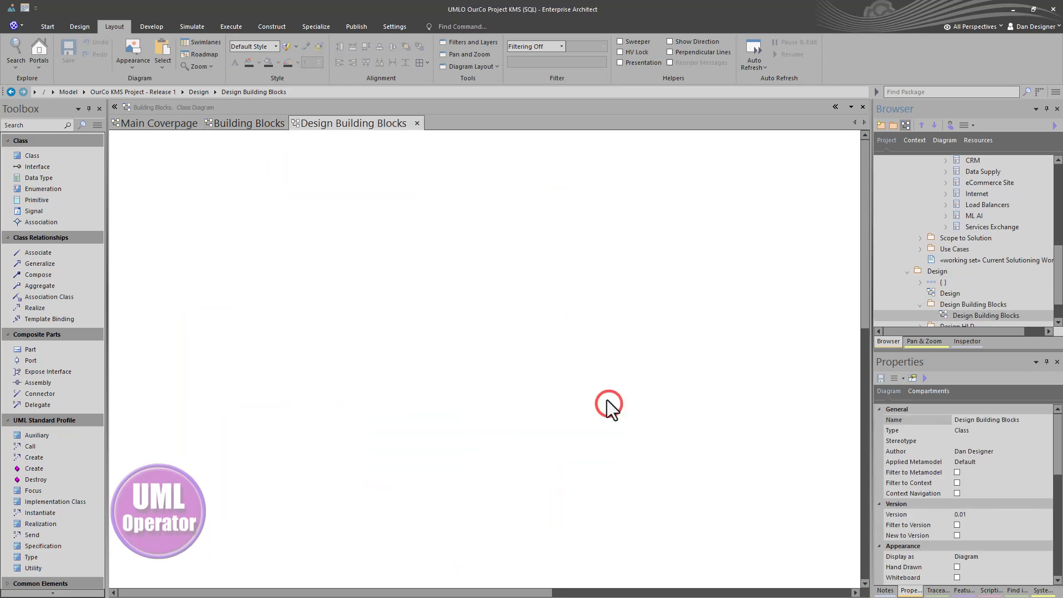
Step: Hide the Attributes, Operations, Receptions and Package Contents compartments for elements on the Design Building Blocks diagram
{"action": "left_click", "coordinate": [365, 284]}
{"action": "double_click", "coordinate": [223, 201]}
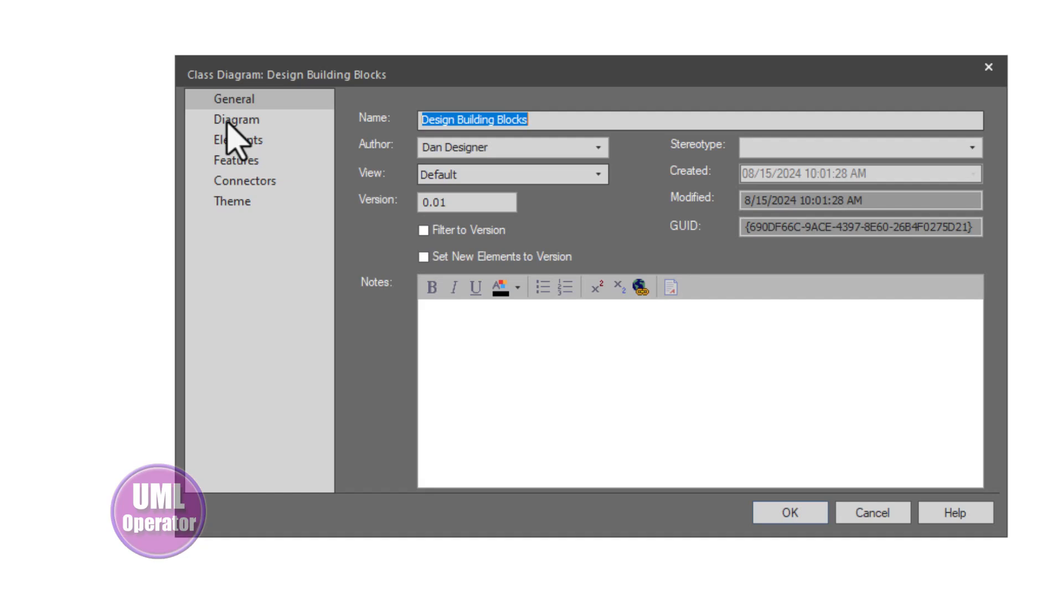
{"action": "left_click", "coordinate": [232, 141]}
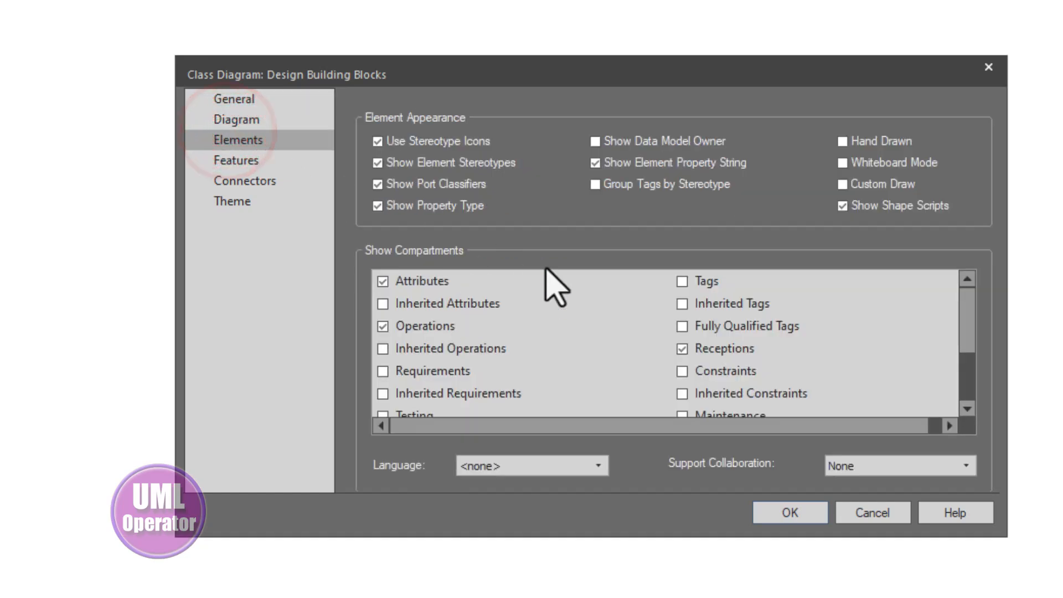
{"action": "left_click", "coordinate": [382, 281]}
{"action": "left_click", "coordinate": [382, 327]}
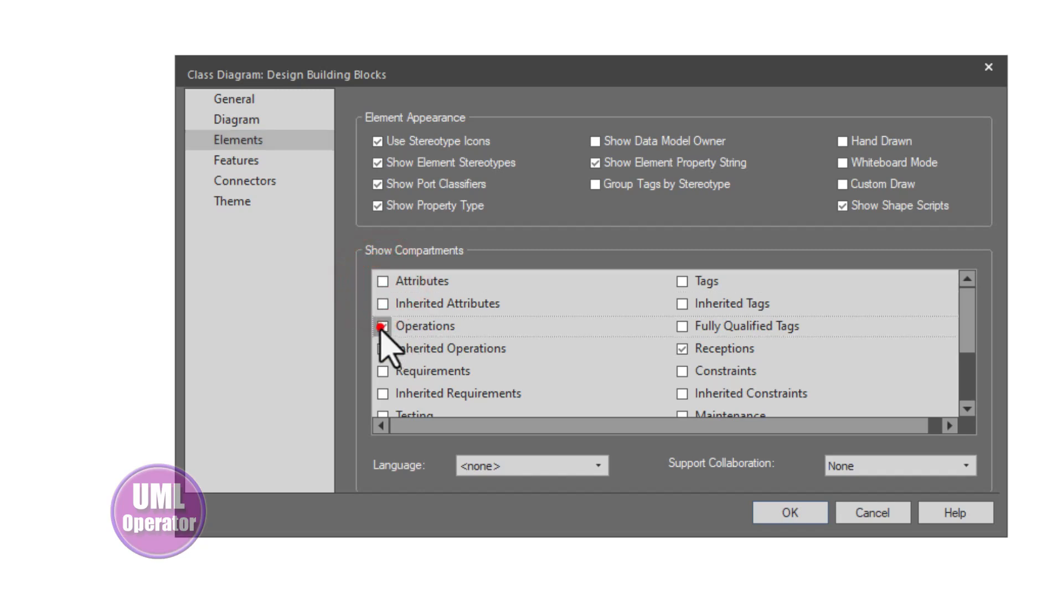
{"action": "scroll", "coordinate": [685, 366], "scroll_direction": "down", "scroll_amount": 1}
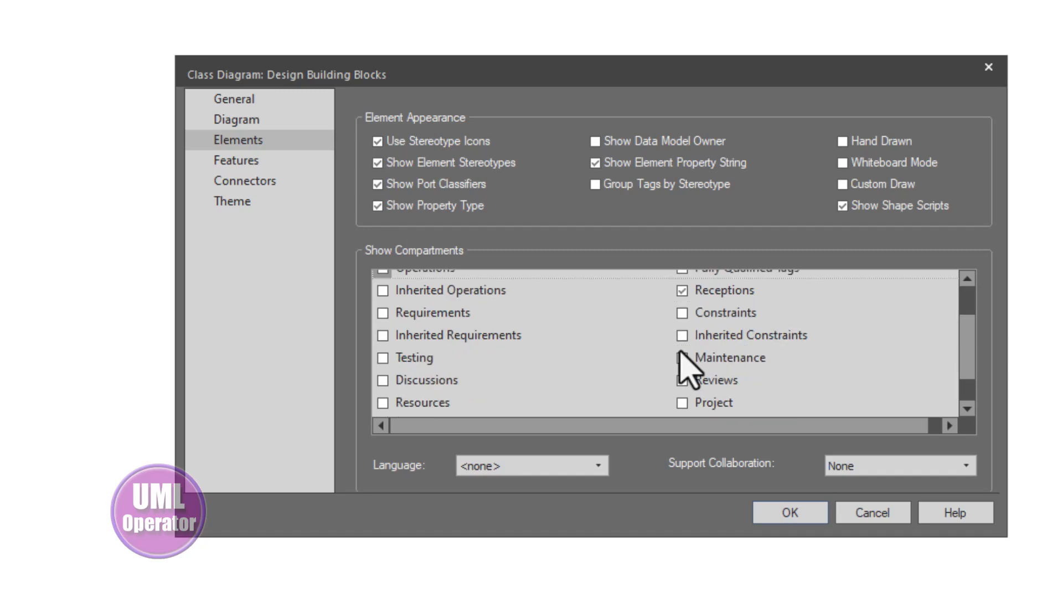
{"action": "left_click", "coordinate": [682, 289]}
{"action": "scroll", "coordinate": [703, 338], "scroll_direction": "down", "scroll_amount": 1}
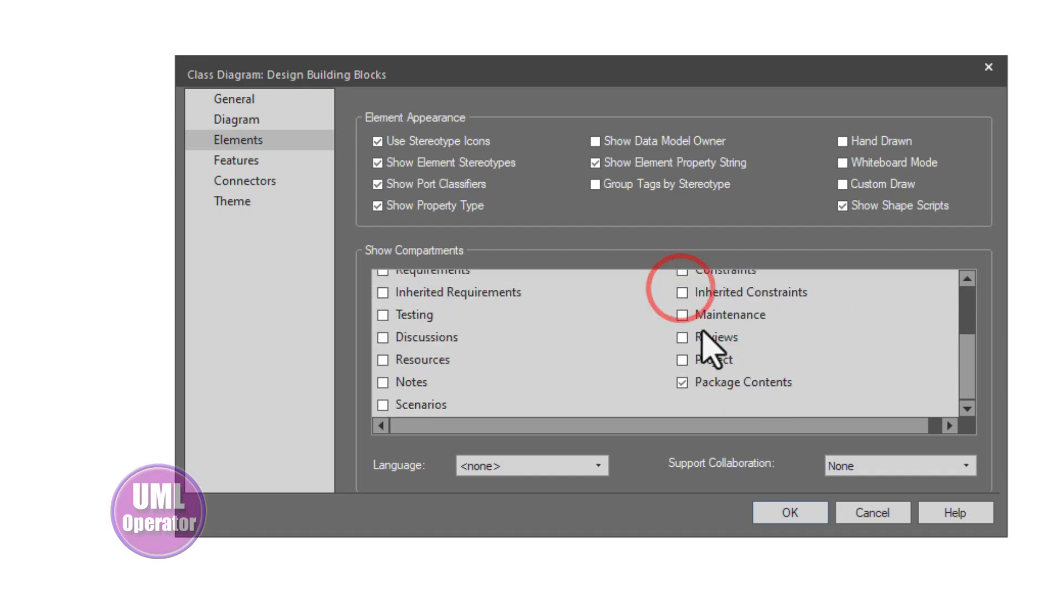
{"action": "left_click", "coordinate": [682, 381]}
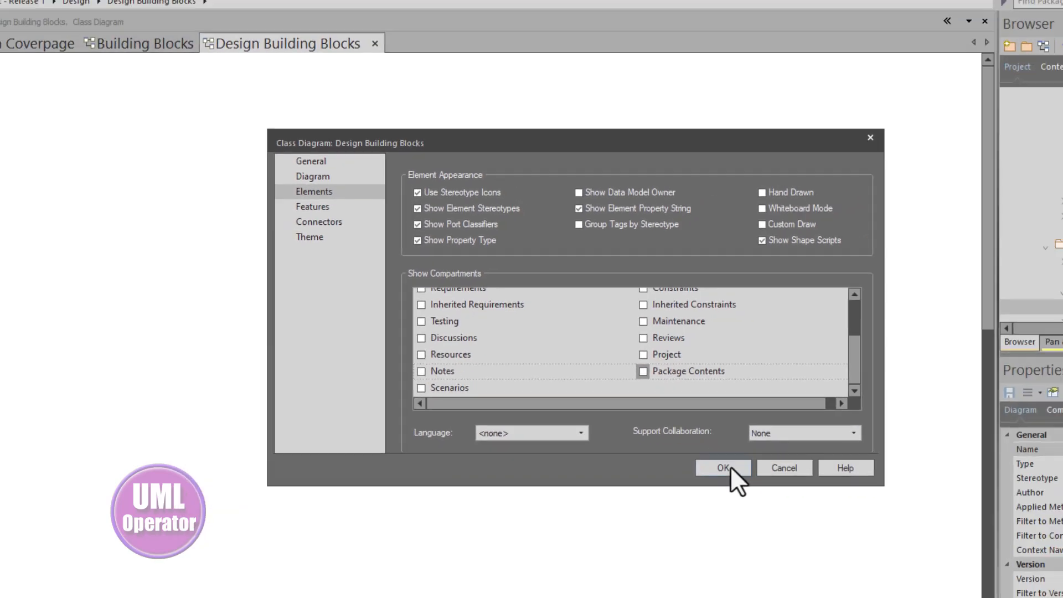
{"action": "left_click", "coordinate": [725, 467]}
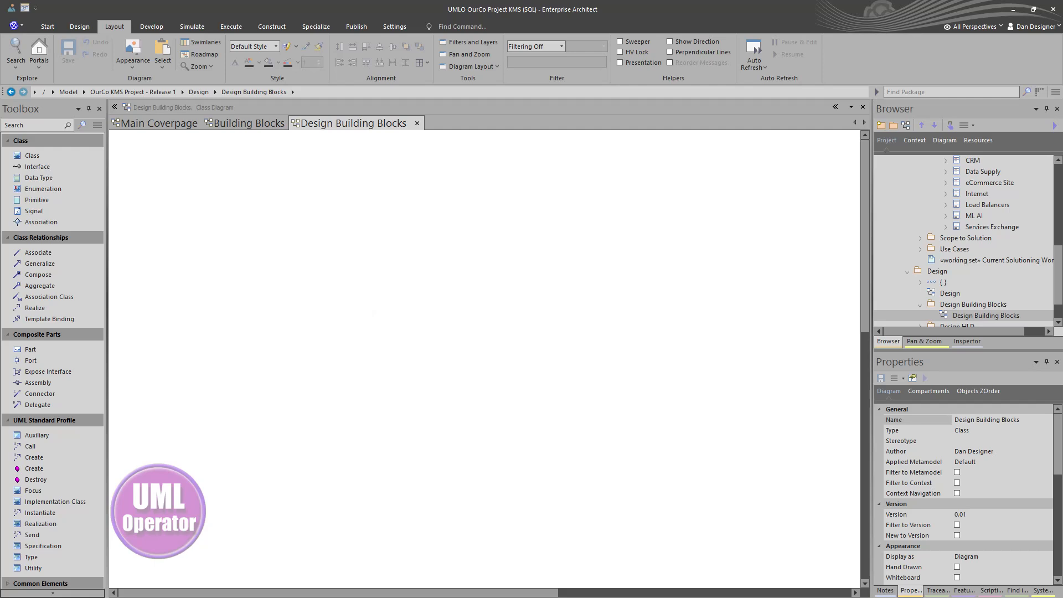
Step: Locate the solution's Building Blocks diagram in the project browser
{"action": "left_click", "coordinate": [252, 123]}
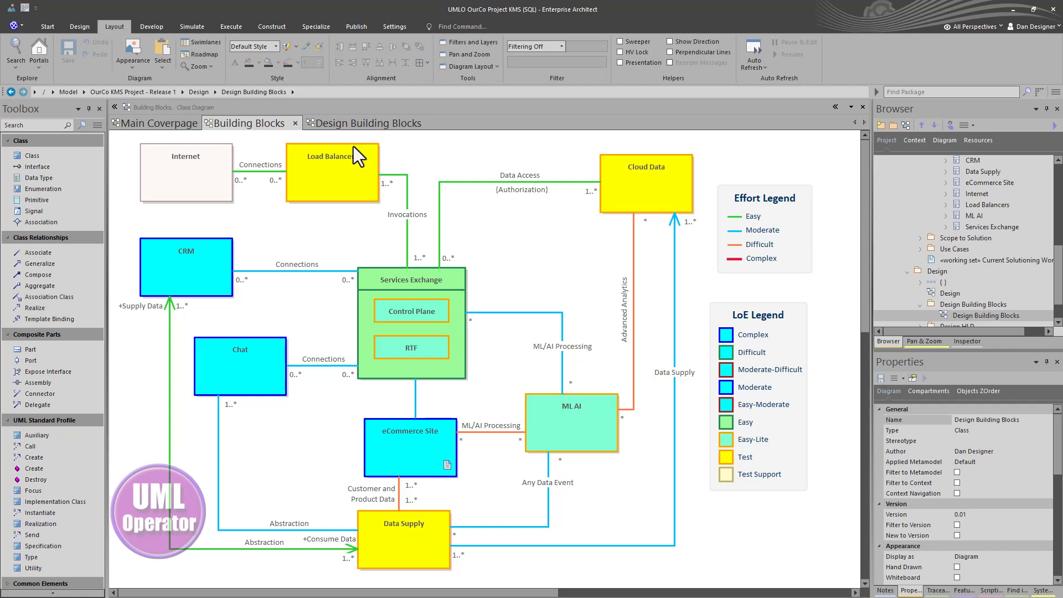
{"action": "left_click", "coordinate": [364, 124]}
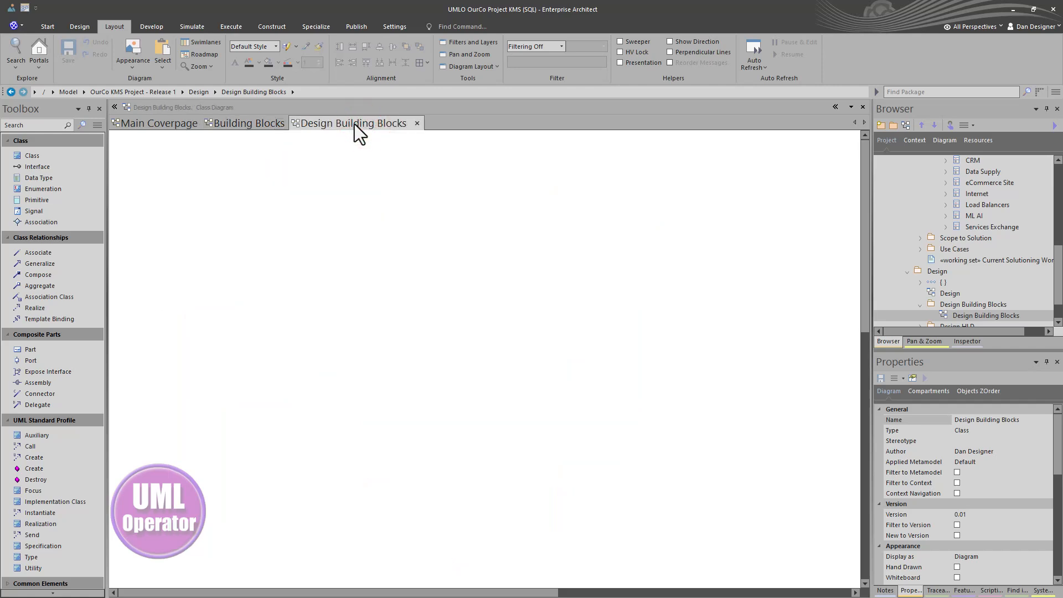
{"action": "left_click", "coordinate": [239, 124]}
{"action": "right_click", "coordinate": [495, 245]}
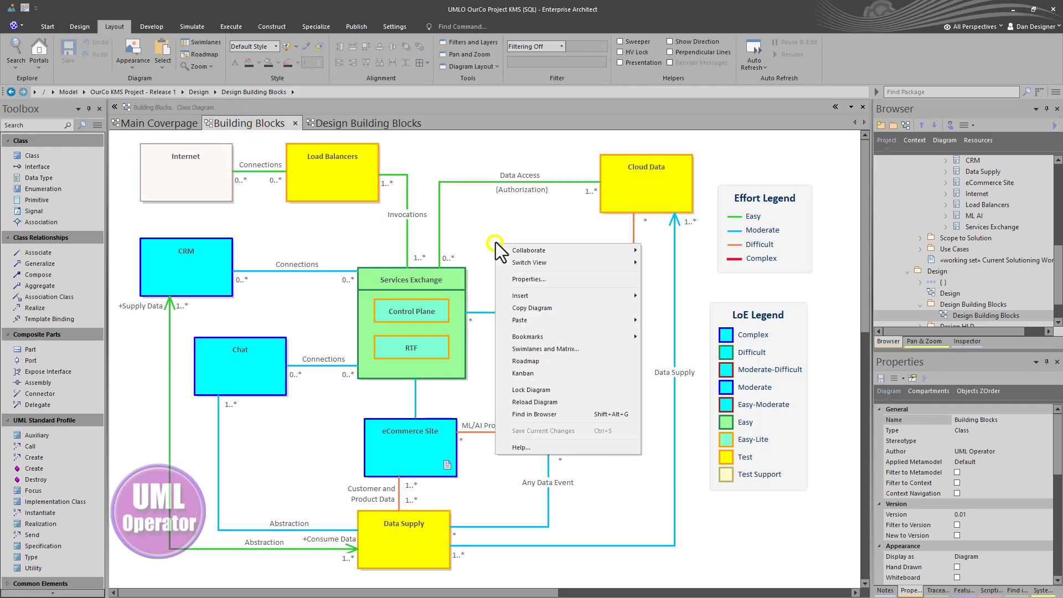
{"action": "left_click", "coordinate": [529, 416]}
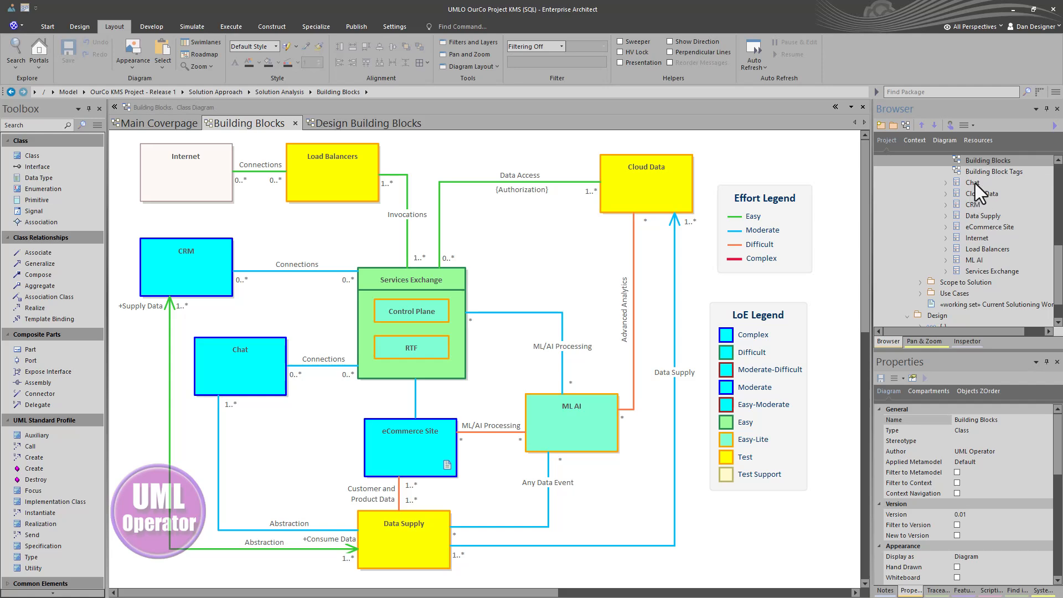
Step: Place all classes from Chat to Services Exchange on the Design Building Blocks diagram as Child (Generalization), applying the choice to all
{"action": "left_click", "coordinate": [973, 182]}
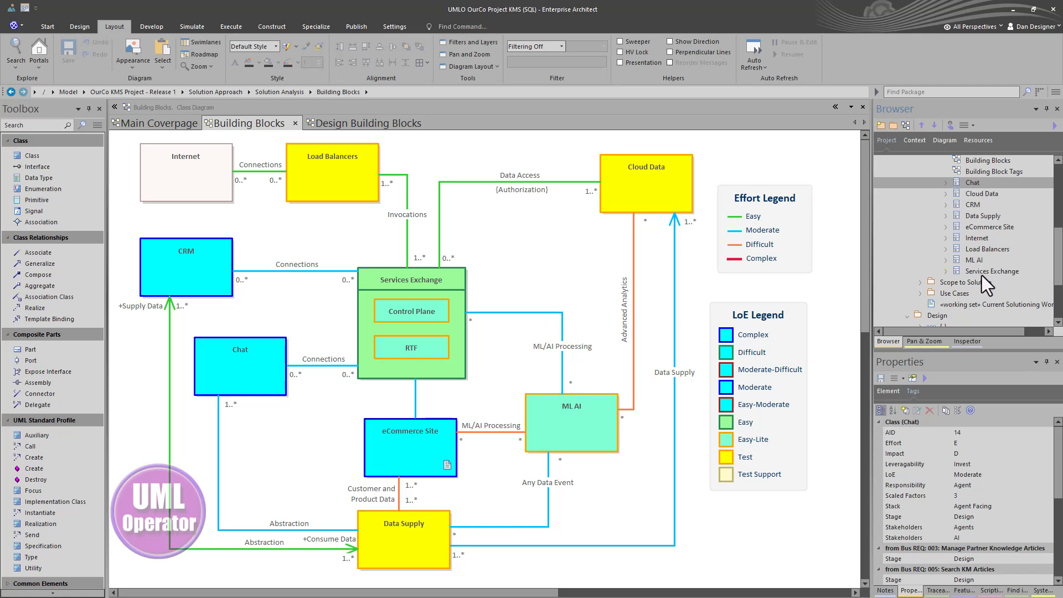
{"action": "left_click", "coordinate": [981, 272], "text": "shift"}
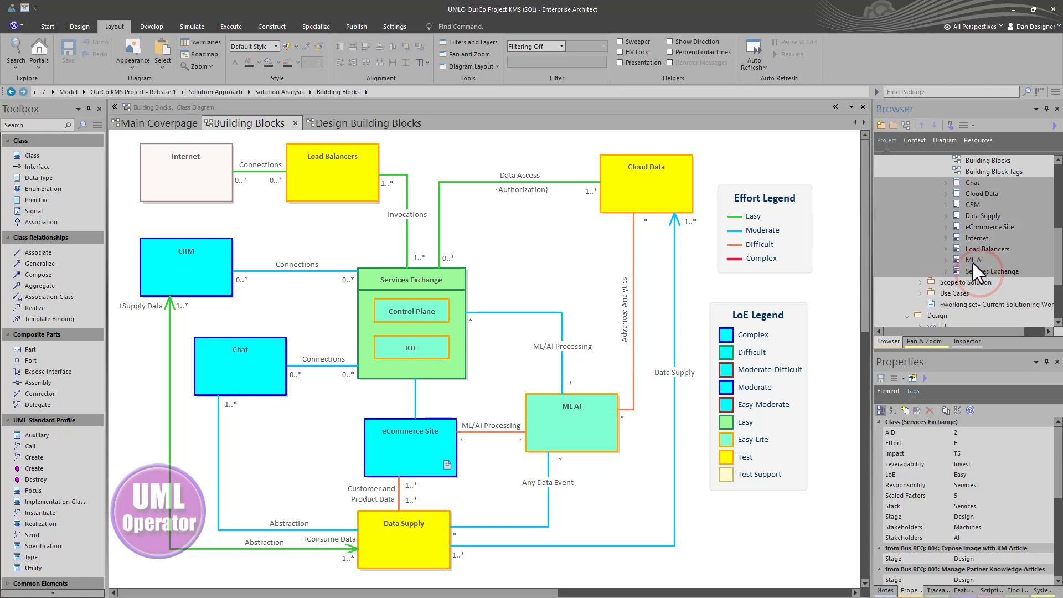
{"action": "left_click", "coordinate": [369, 125]}
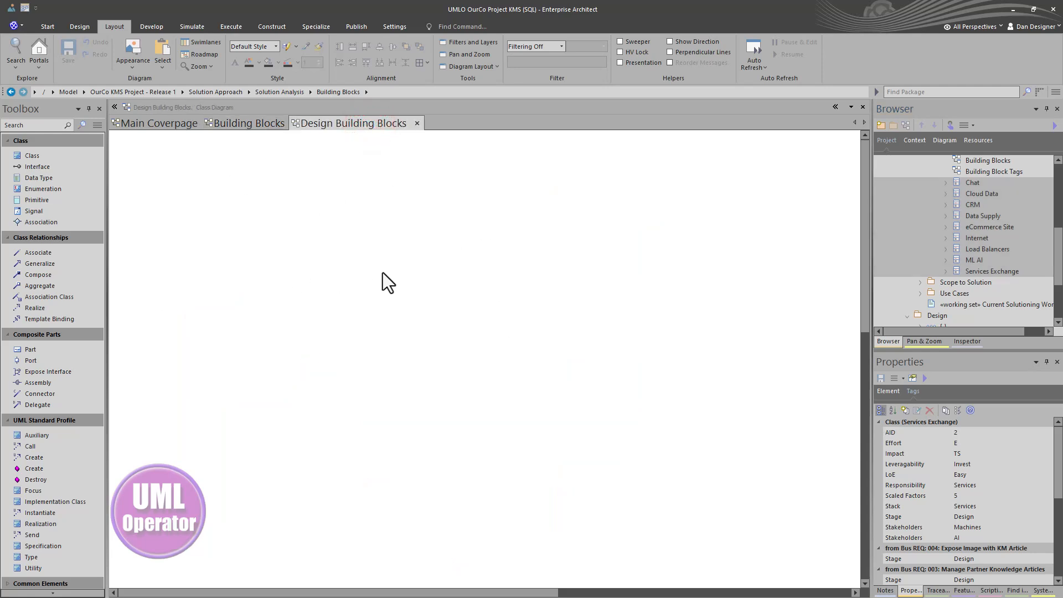
{"action": "left_click_drag", "start_coordinate": [963, 184], "coordinate": [468, 225]}
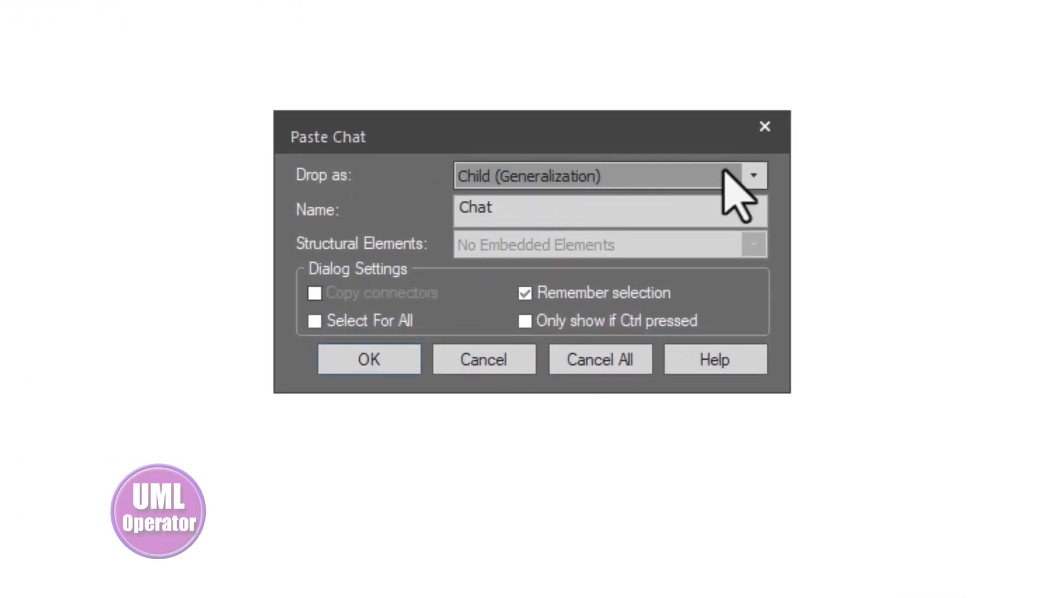
{"action": "left_click", "coordinate": [753, 175]}
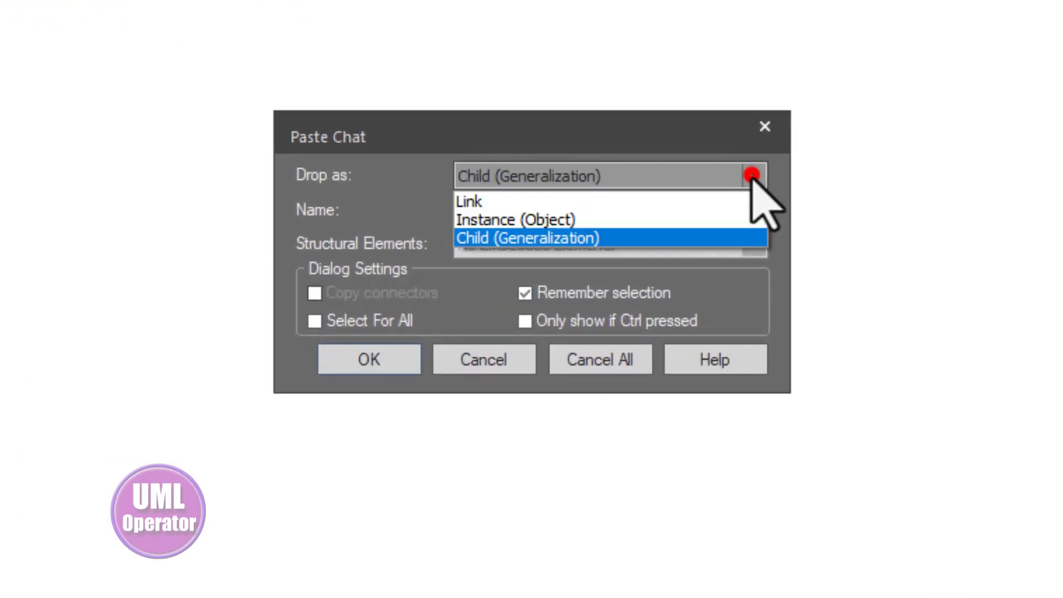
{"action": "left_click", "coordinate": [535, 238]}
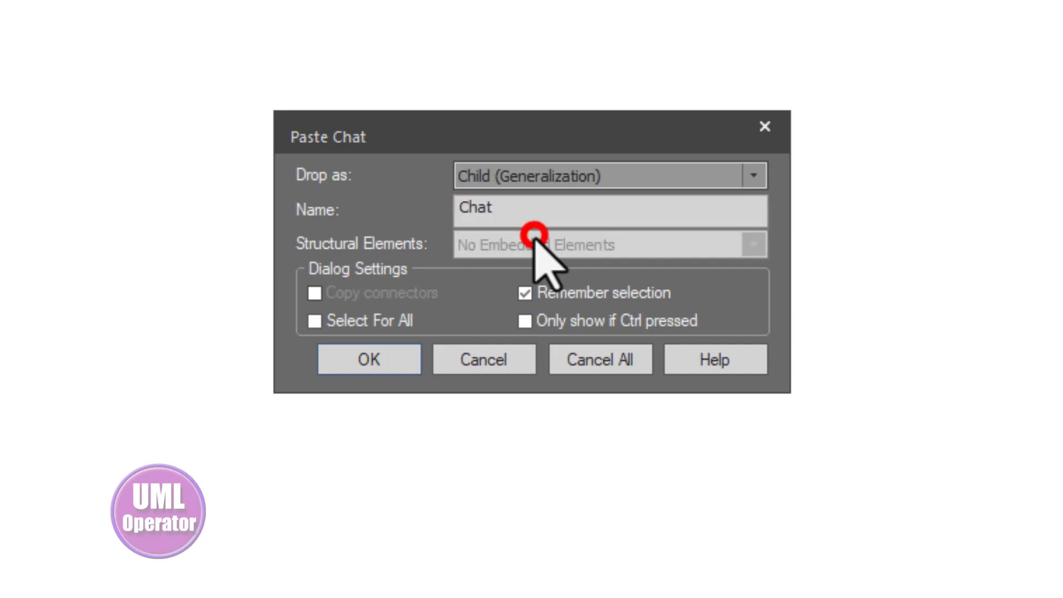
{"action": "left_click", "coordinate": [314, 322]}
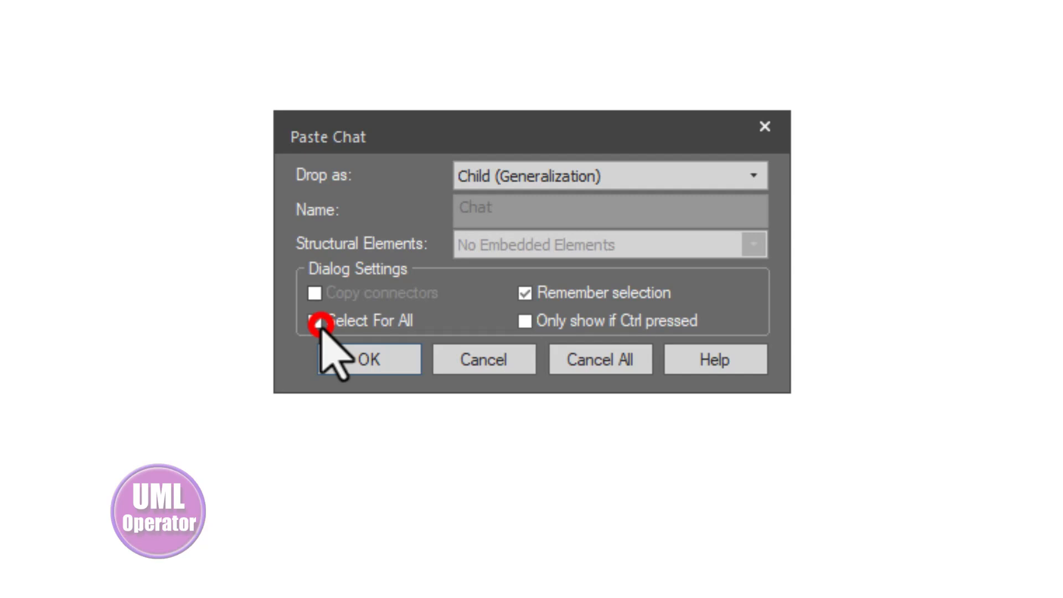
{"action": "left_click", "coordinate": [379, 357]}
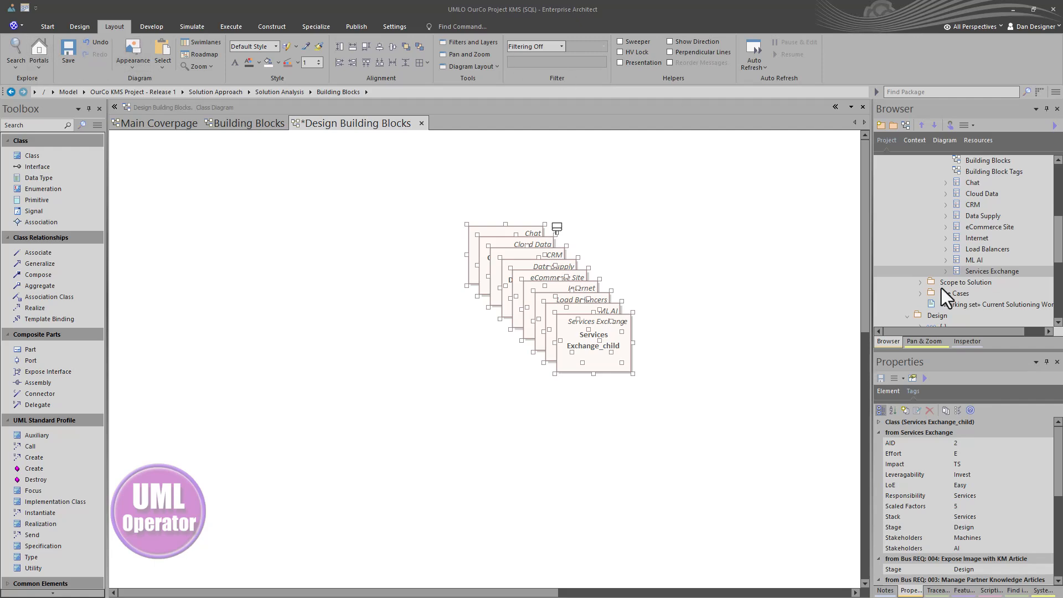
{"action": "left_click", "coordinate": [636, 385]}
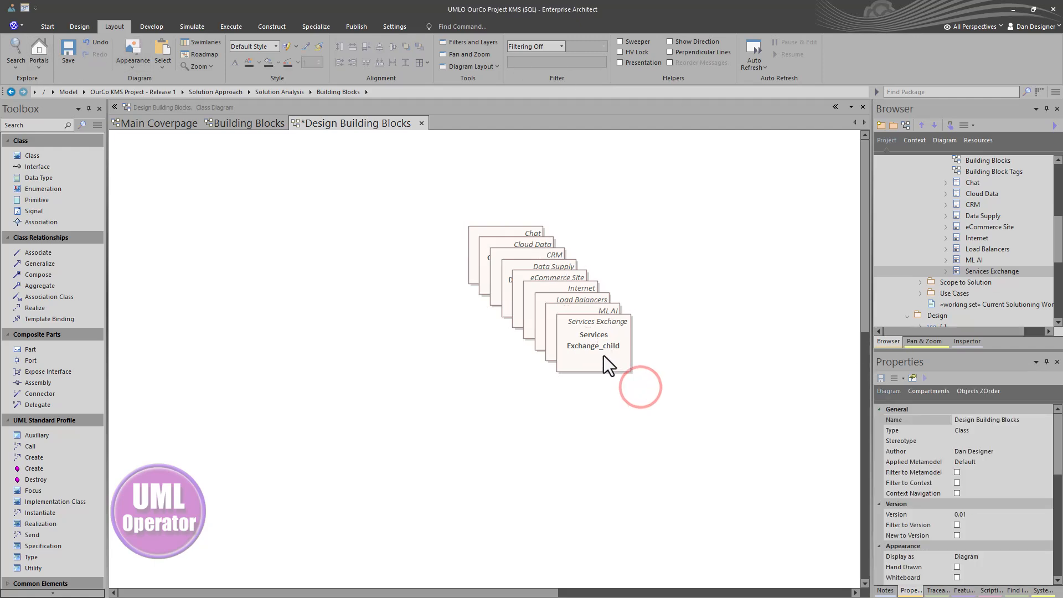
Step: Move the Services Exchange child class clear of the stacked classes and enlarge it, with the Properties window floating beside it
{"action": "left_click_drag", "start_coordinate": [602, 352], "coordinate": [357, 362]}
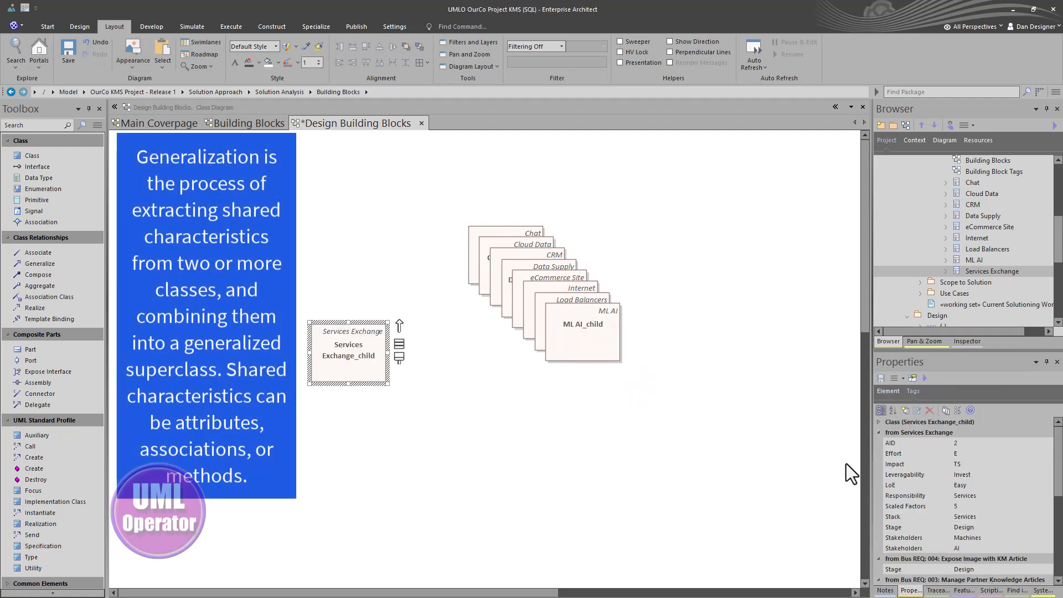
{"action": "left_click_drag", "start_coordinate": [910, 590], "coordinate": [461, 259]}
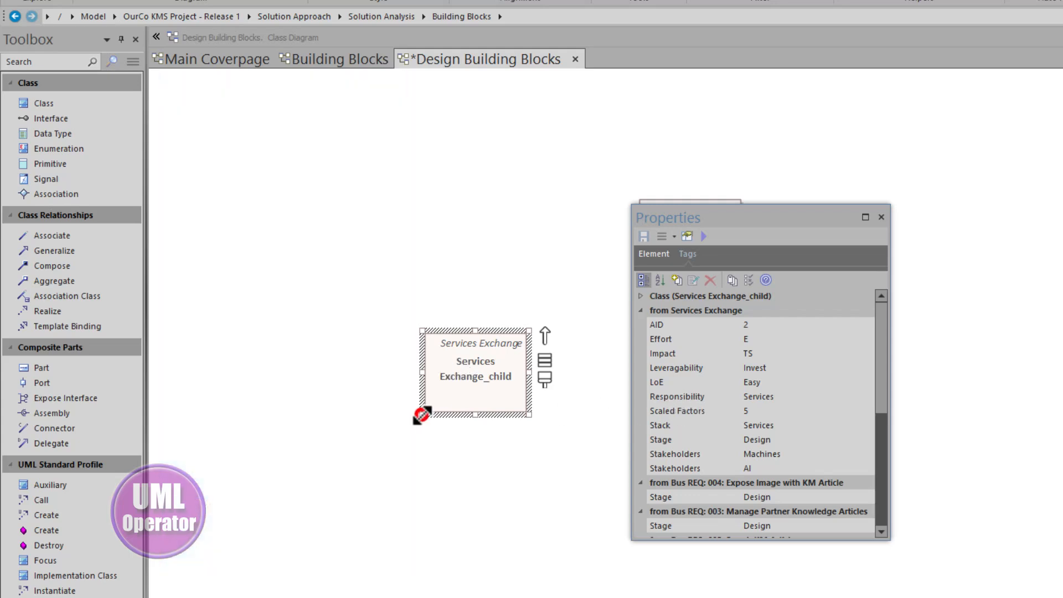
{"action": "left_click_drag", "start_coordinate": [421, 415], "coordinate": [305, 454]}
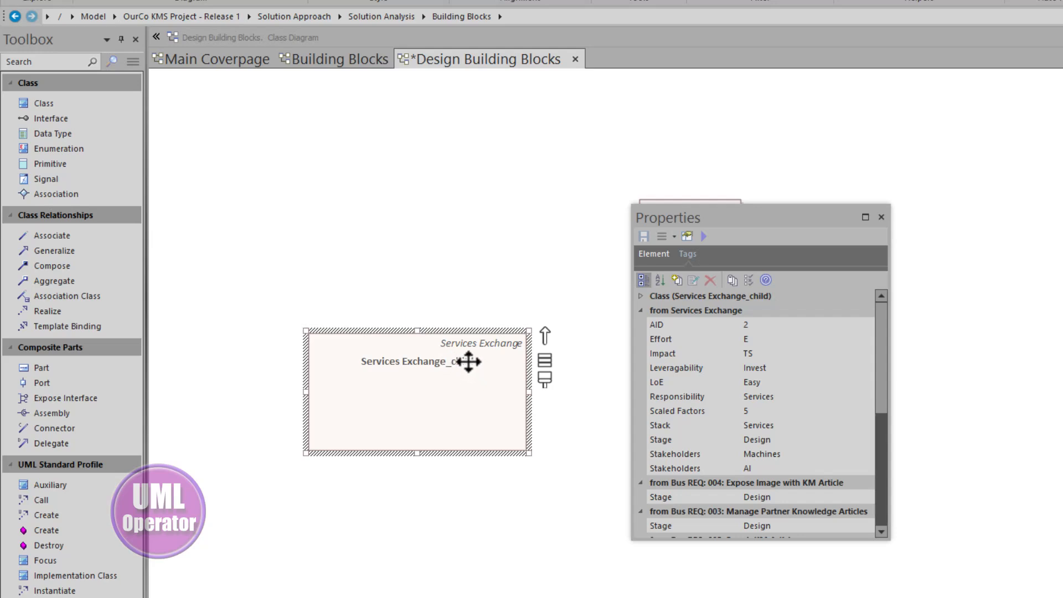
Step: Show the Services Exchange child class's general properties and highlight the _child suffix in its name
{"action": "left_click", "coordinate": [654, 294]}
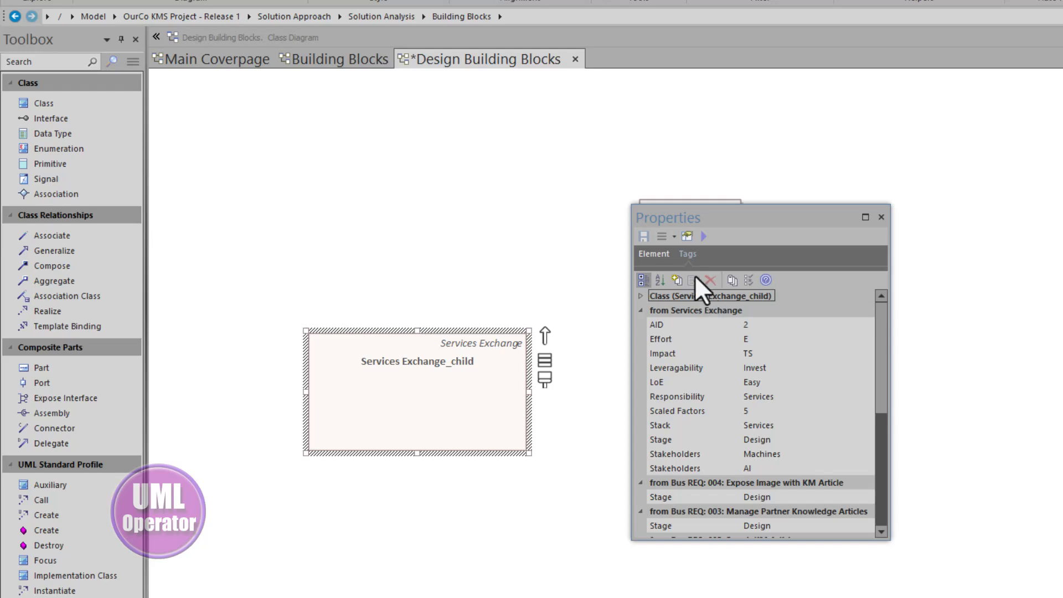
{"action": "left_click", "coordinate": [652, 253]}
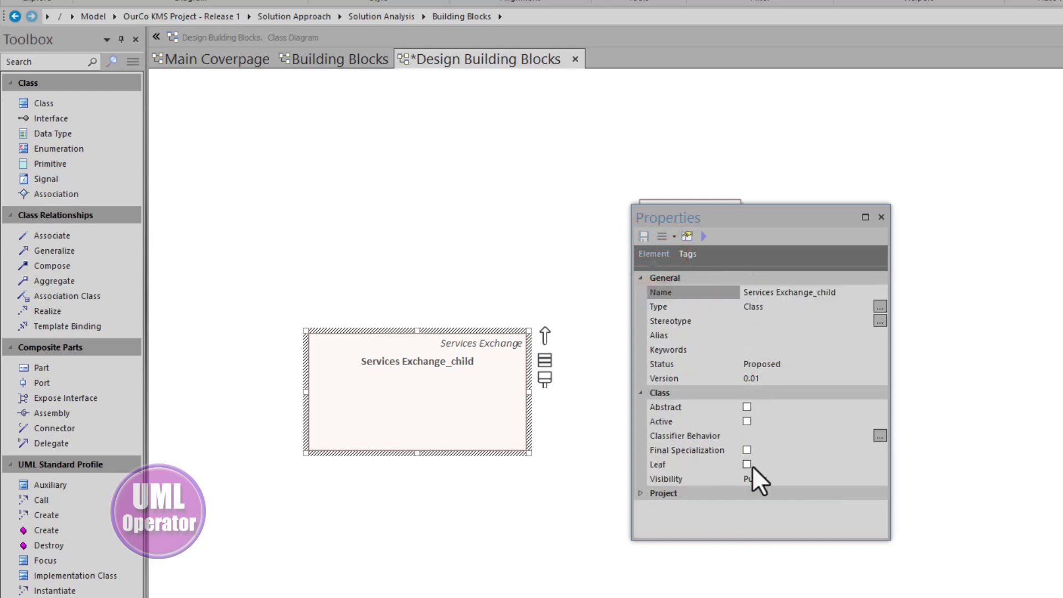
{"action": "left_click", "coordinate": [810, 292]}
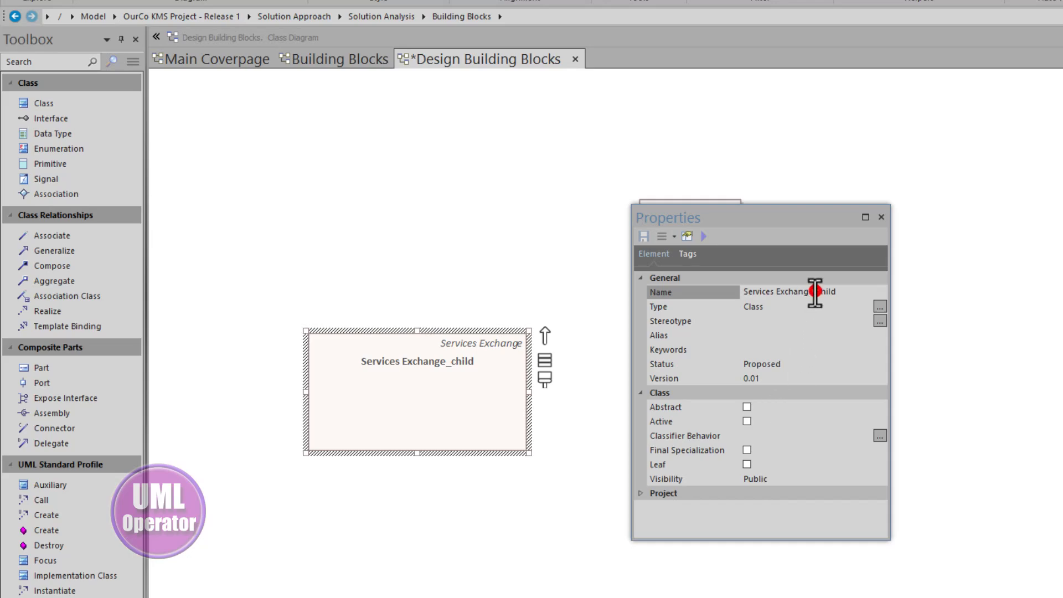
{"action": "left_click_drag", "start_coordinate": [809, 292], "coordinate": [836, 291]}
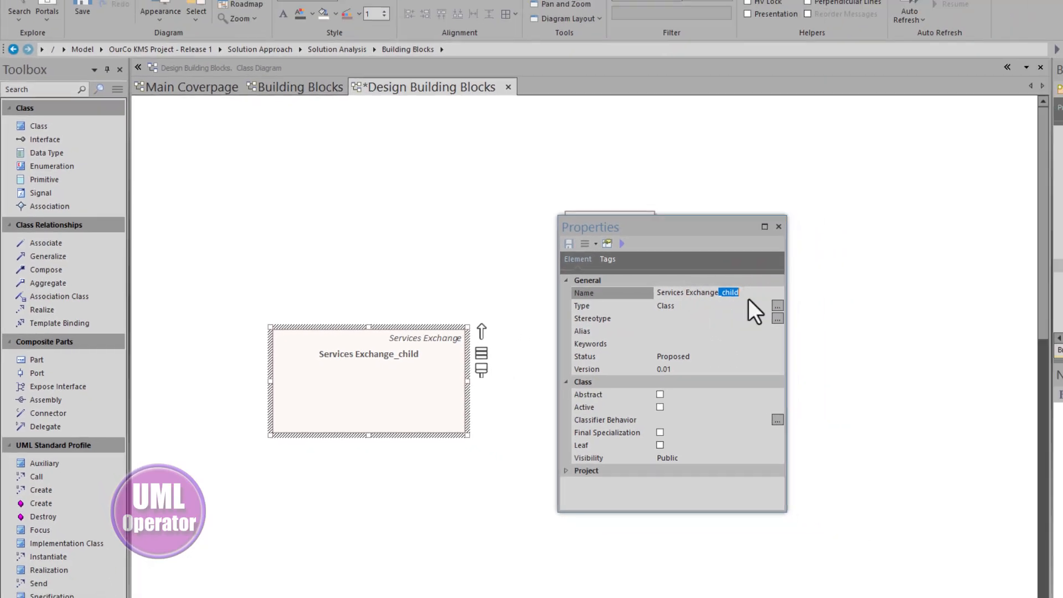
{"action": "key", "text": "Return"}
Step: Place the original Services Exchange class above its child class on the Design Building Blocks diagram as a Link
{"action": "scroll", "coordinate": [991, 244], "scroll_direction": "up", "scroll_amount": 2}
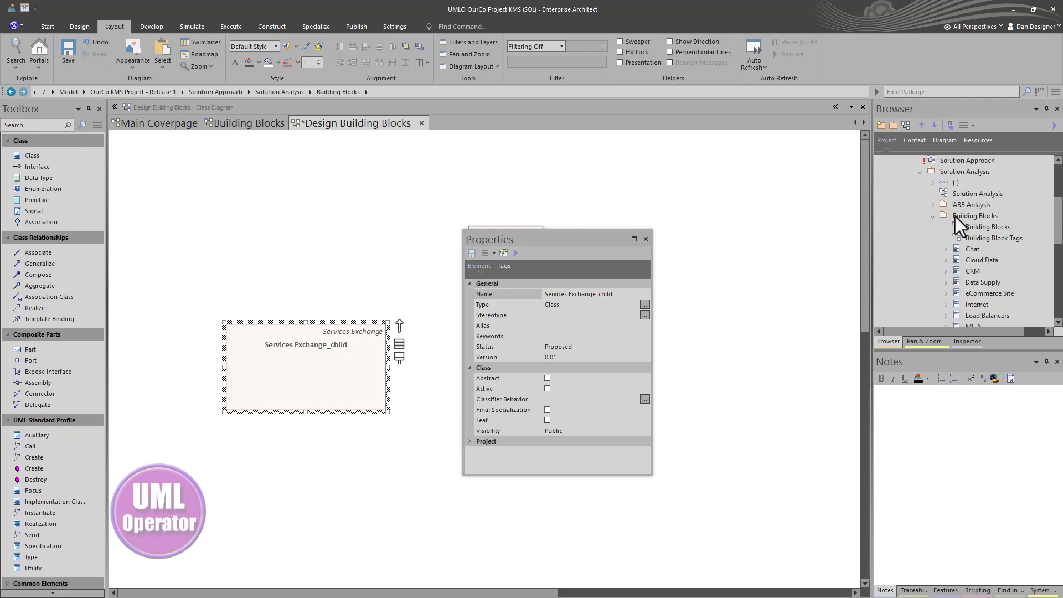
{"action": "scroll", "coordinate": [968, 258], "scroll_direction": "down", "scroll_amount": 1}
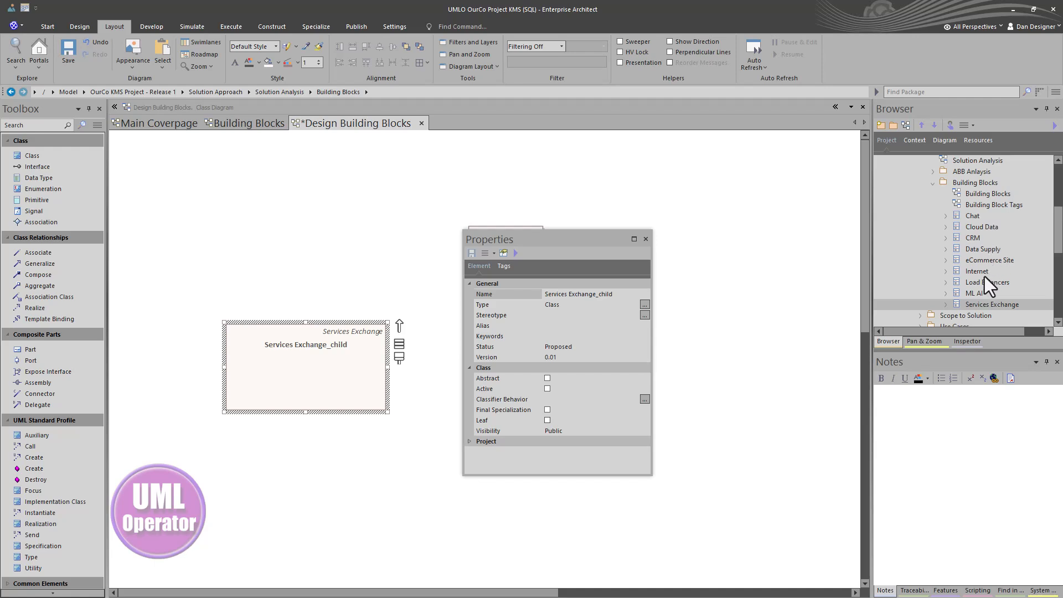
{"action": "left_click_drag", "start_coordinate": [983, 305], "coordinate": [199, 174]}
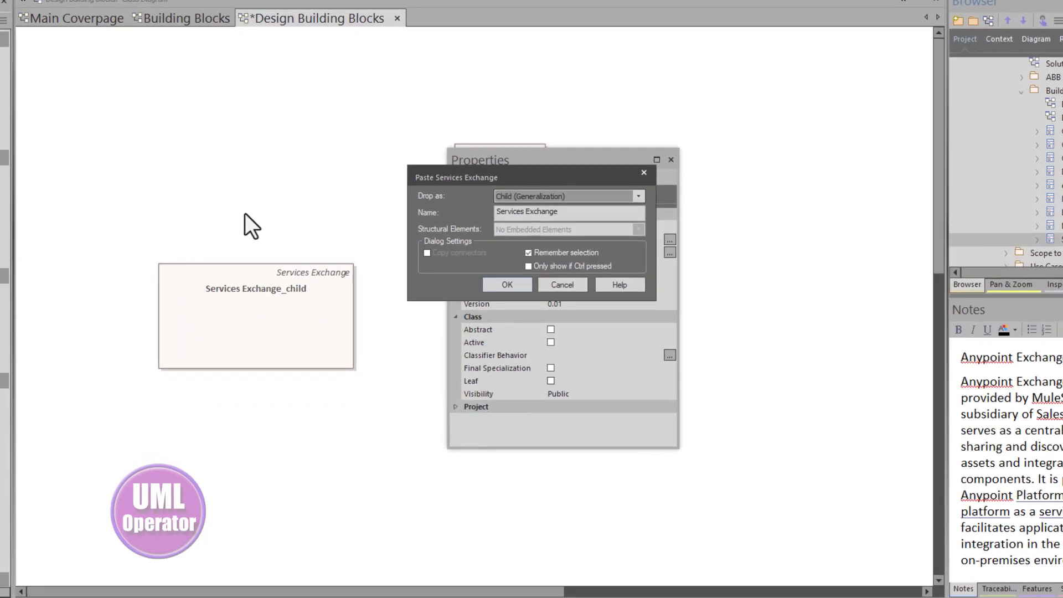
{"action": "left_click", "coordinate": [638, 197]}
{"action": "left_click", "coordinate": [560, 208]}
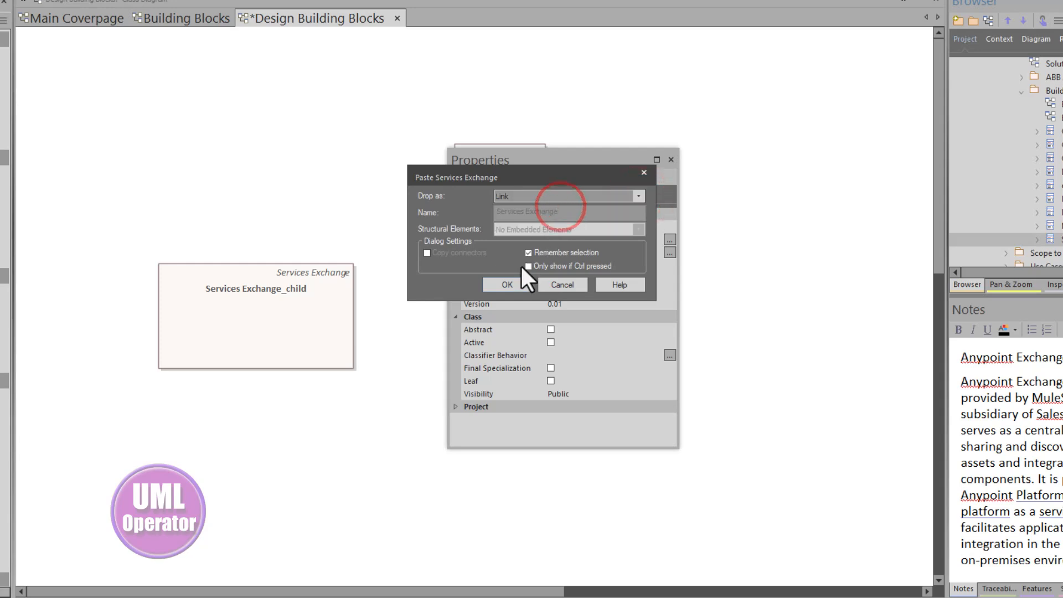
{"action": "left_click", "coordinate": [512, 287]}
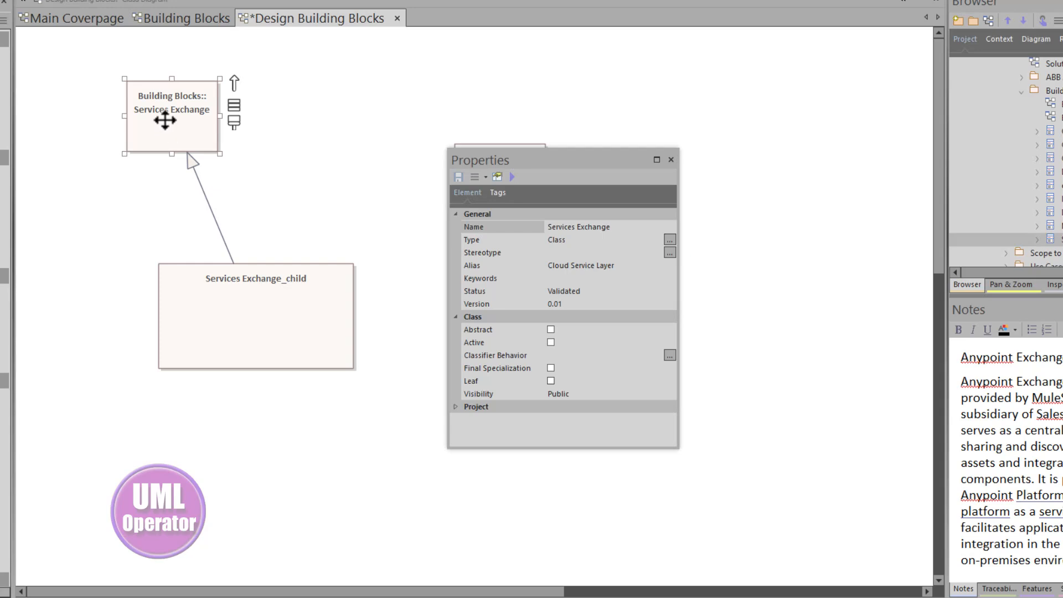
Step: Inspect the properties of the generalization connector between the Services Exchange child and parent, then cancel without changes
{"action": "double_click", "coordinate": [202, 188]}
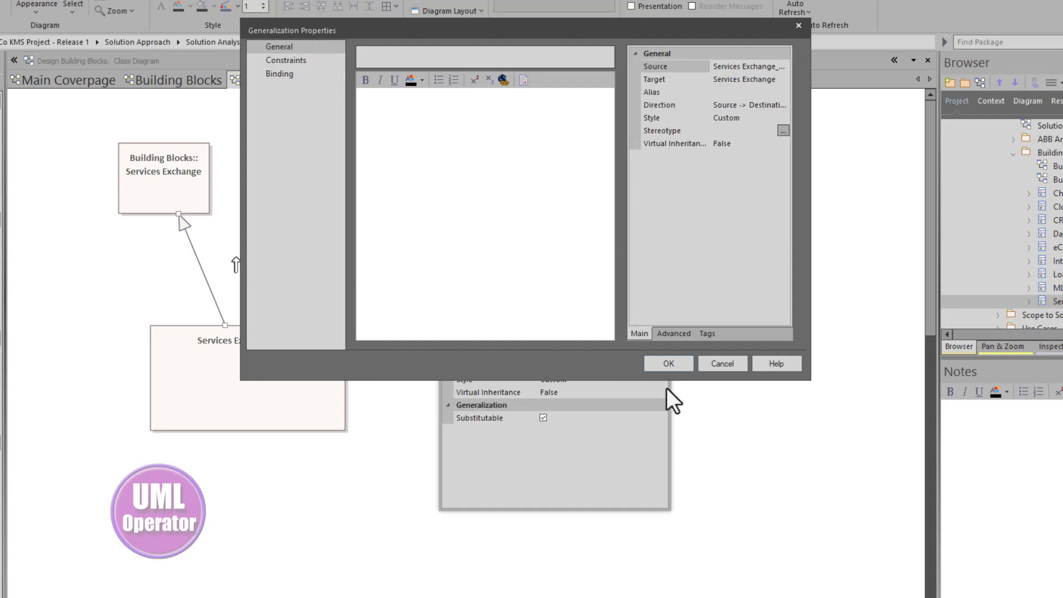
{"action": "left_click", "coordinate": [462, 142]}
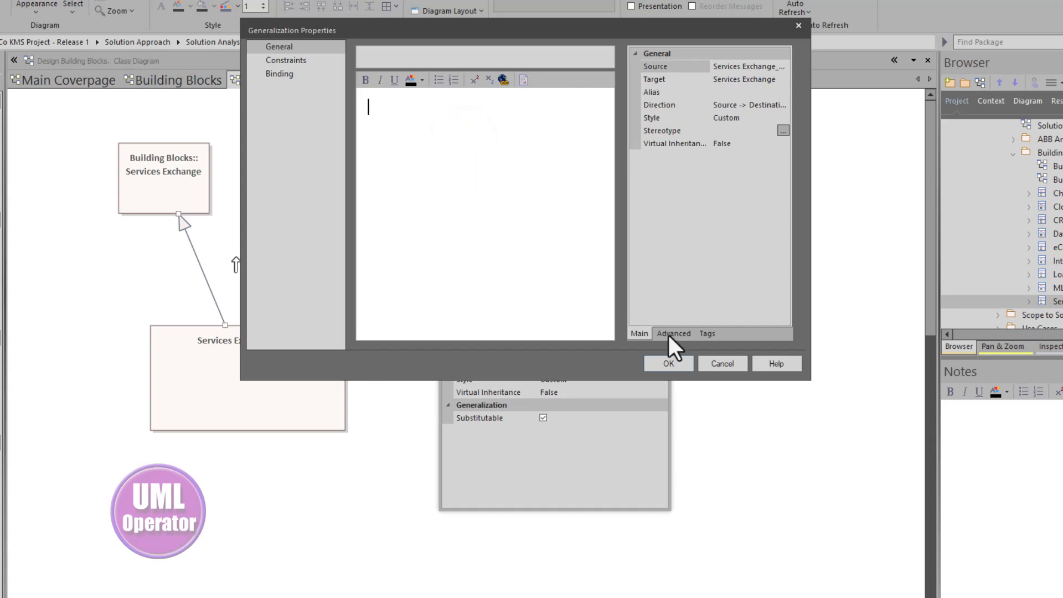
{"action": "left_click", "coordinate": [716, 363]}
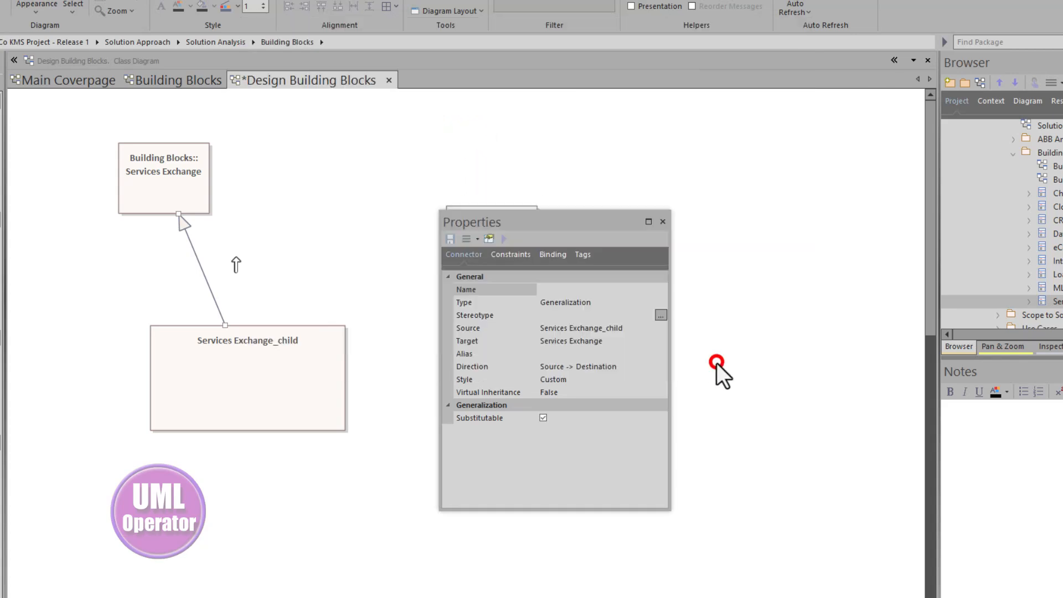
Step: Read through the Anypoint Exchange notes in the parent Services Exchange class's properties and close them
{"action": "left_click", "coordinate": [185, 192]}
{"action": "double_click", "coordinate": [185, 192]}
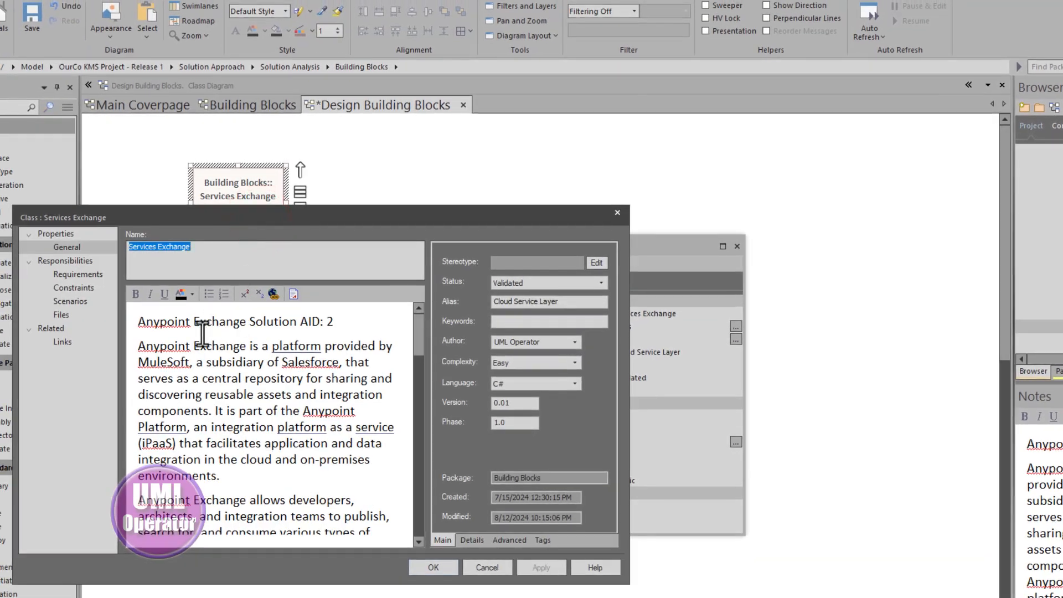
{"action": "left_click", "coordinate": [202, 325]}
{"action": "left_click_drag", "start_coordinate": [268, 474], "coordinate": [227, 324]}
{"action": "scroll", "coordinate": [260, 429], "scroll_direction": "down", "scroll_amount": 1}
{"action": "scroll", "coordinate": [249, 419], "scroll_direction": "down", "scroll_amount": 6}
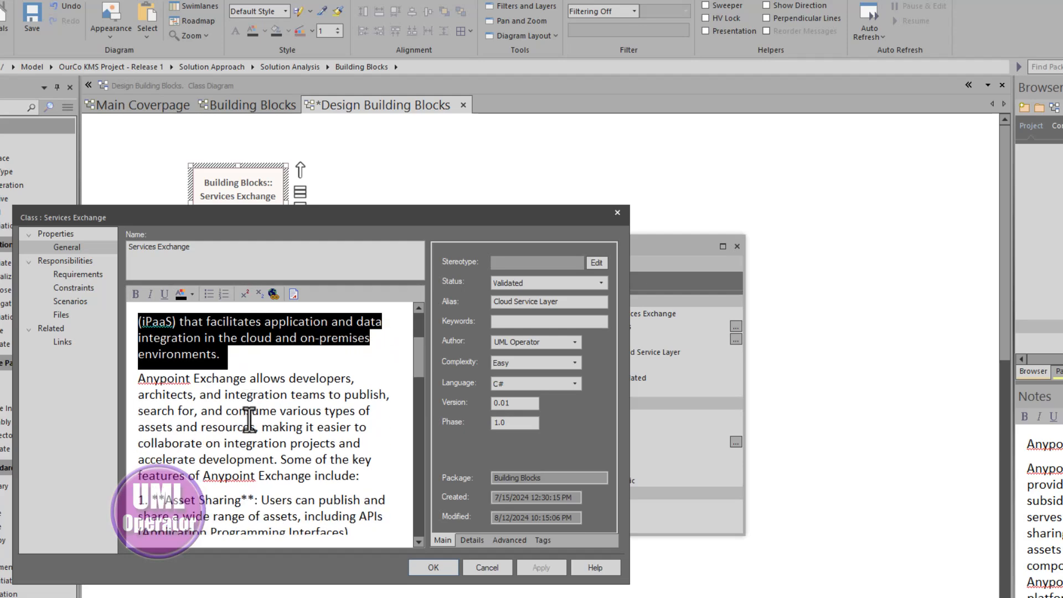
{"action": "scroll", "coordinate": [246, 419], "scroll_direction": "down", "scroll_amount": 4}
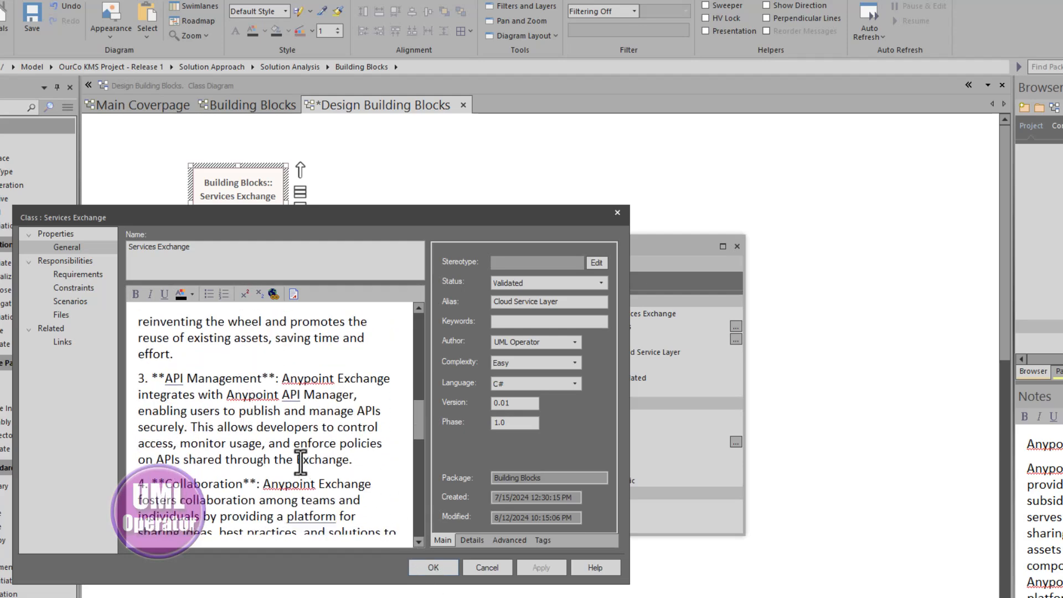
{"action": "scroll", "coordinate": [305, 426], "scroll_direction": "up", "scroll_amount": 9}
{"action": "scroll", "coordinate": [304, 436], "scroll_direction": "up", "scroll_amount": 3}
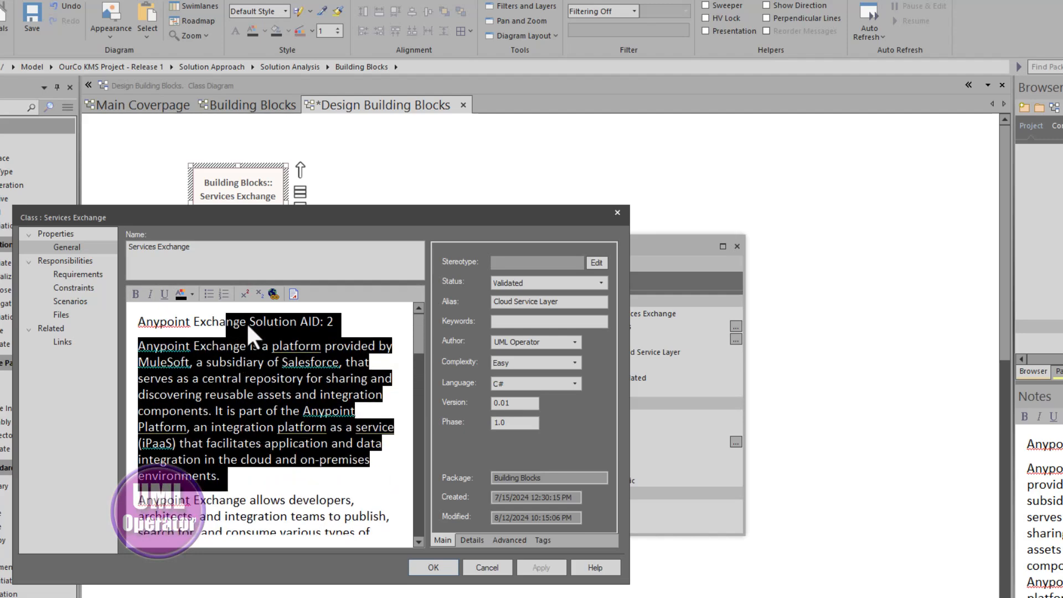
{"action": "left_click", "coordinate": [247, 321]}
{"action": "left_click", "coordinate": [440, 566]}
Step: Open the Services Exchange child class's properties and check its notes and main details
{"action": "left_click", "coordinate": [327, 431]}
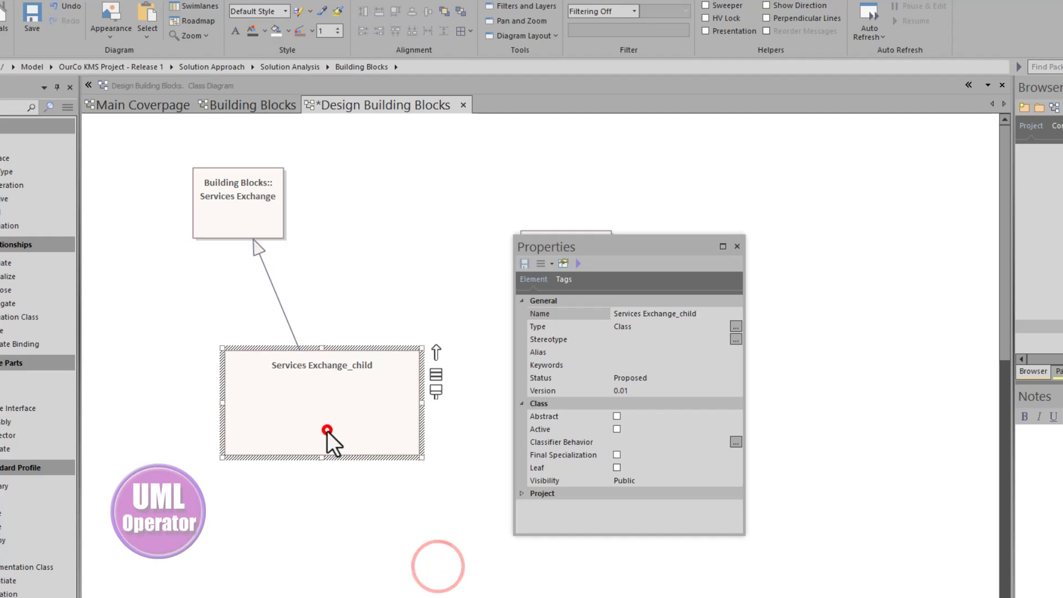
{"action": "double_click", "coordinate": [327, 430]}
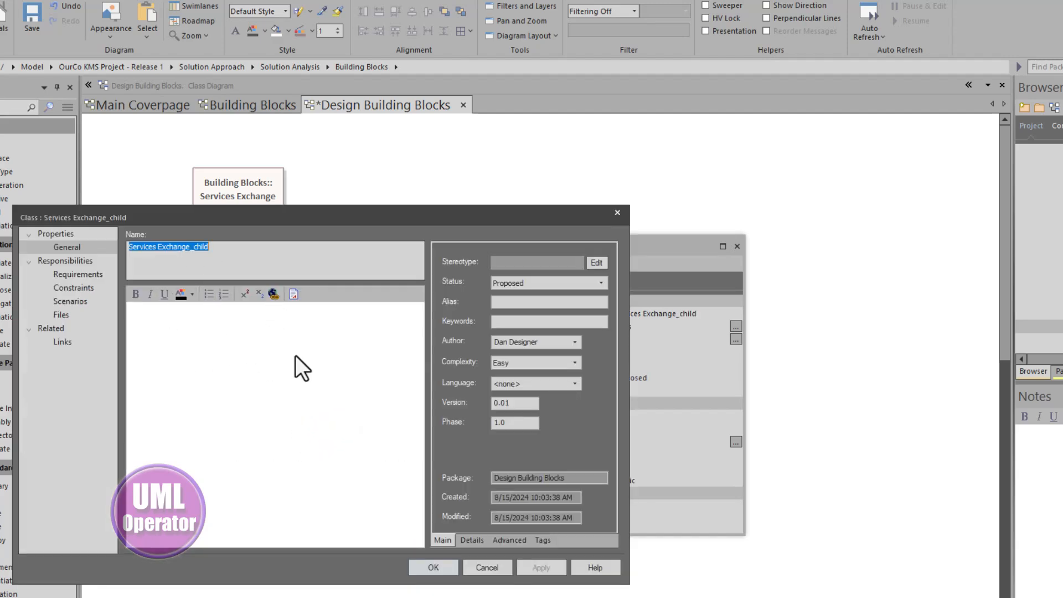
{"action": "left_click", "coordinate": [208, 332]}
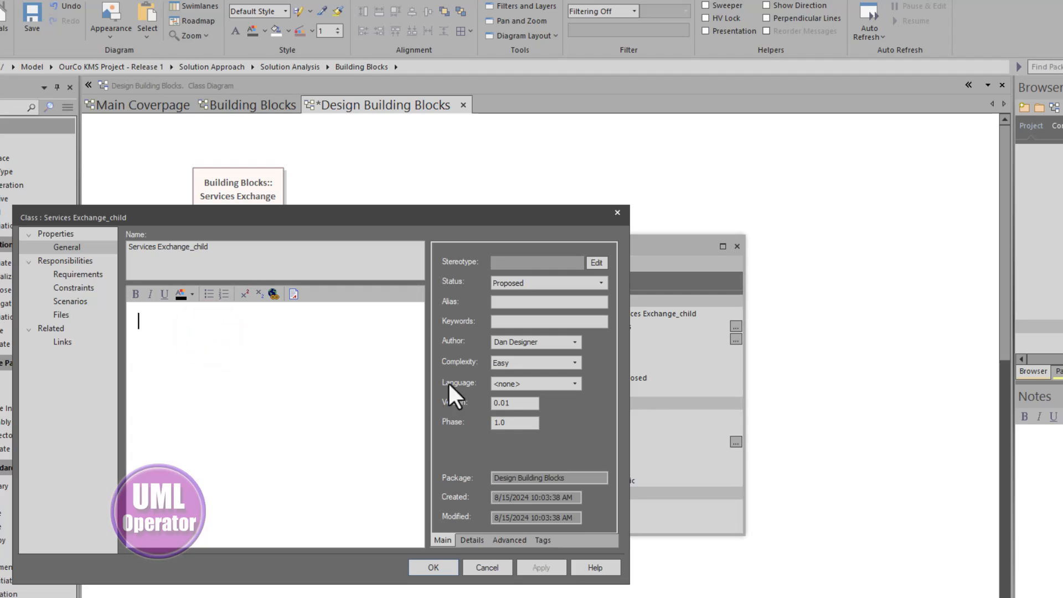
{"action": "left_click", "coordinate": [458, 341]}
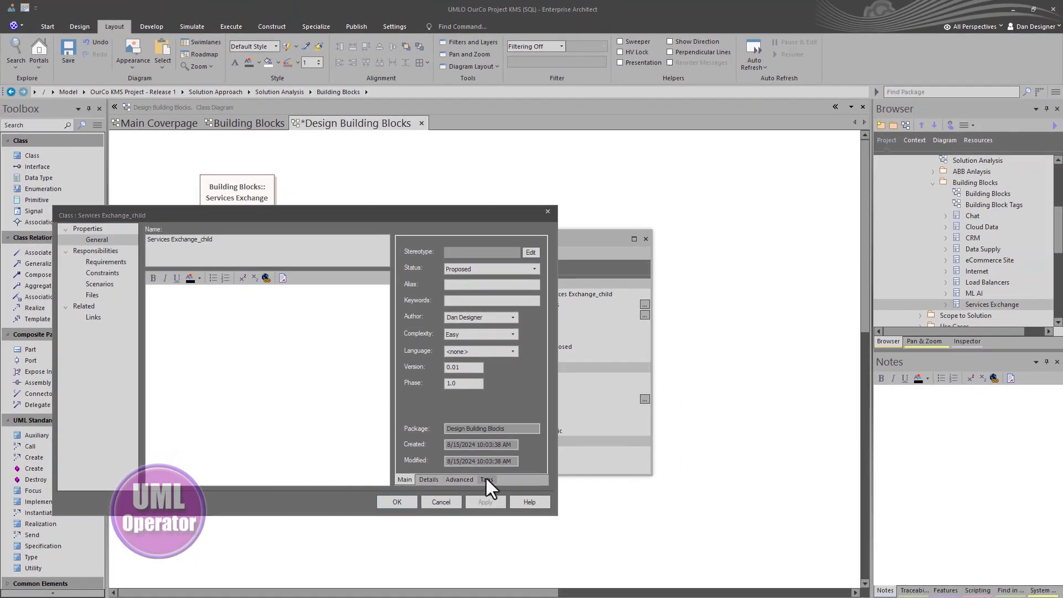
Step: Examine the tagged values the child class inherits from Services Exchange, check its other property pages, and close the dialog
{"action": "left_click", "coordinate": [486, 480]}
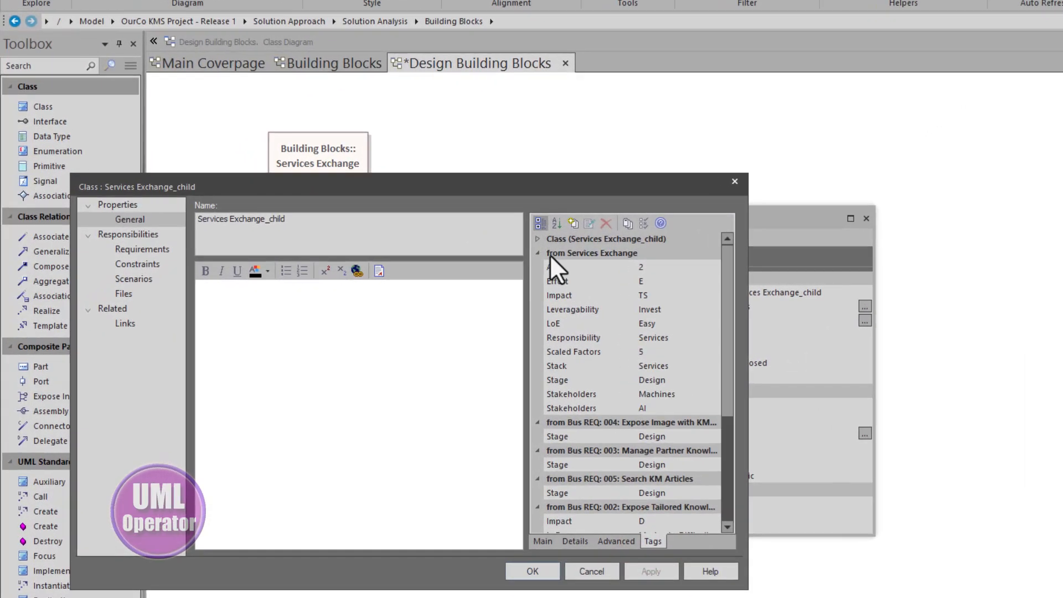
{"action": "left_click", "coordinate": [536, 253]}
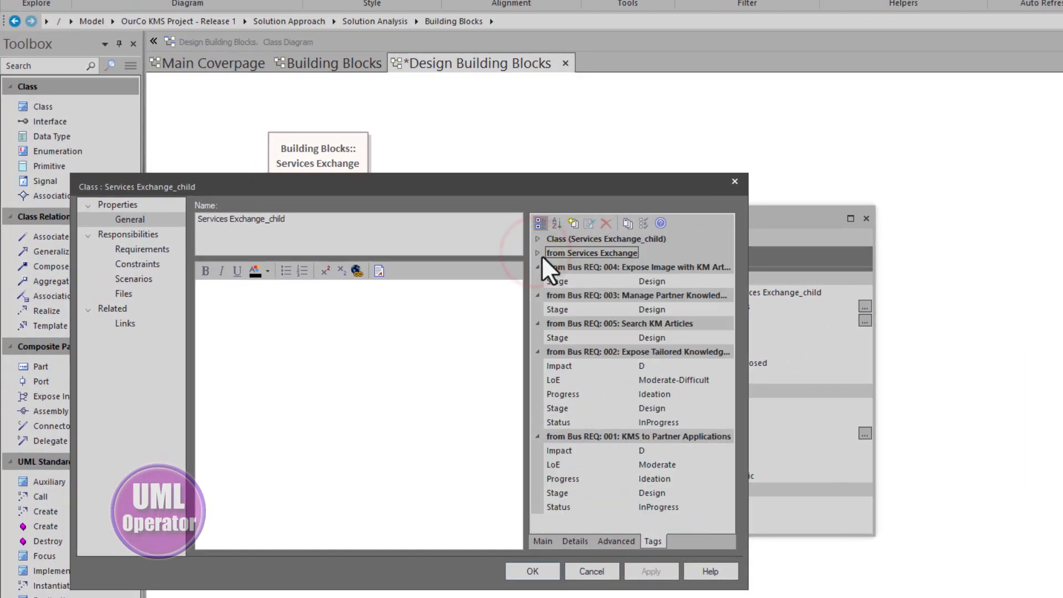
{"action": "left_click", "coordinate": [537, 253]}
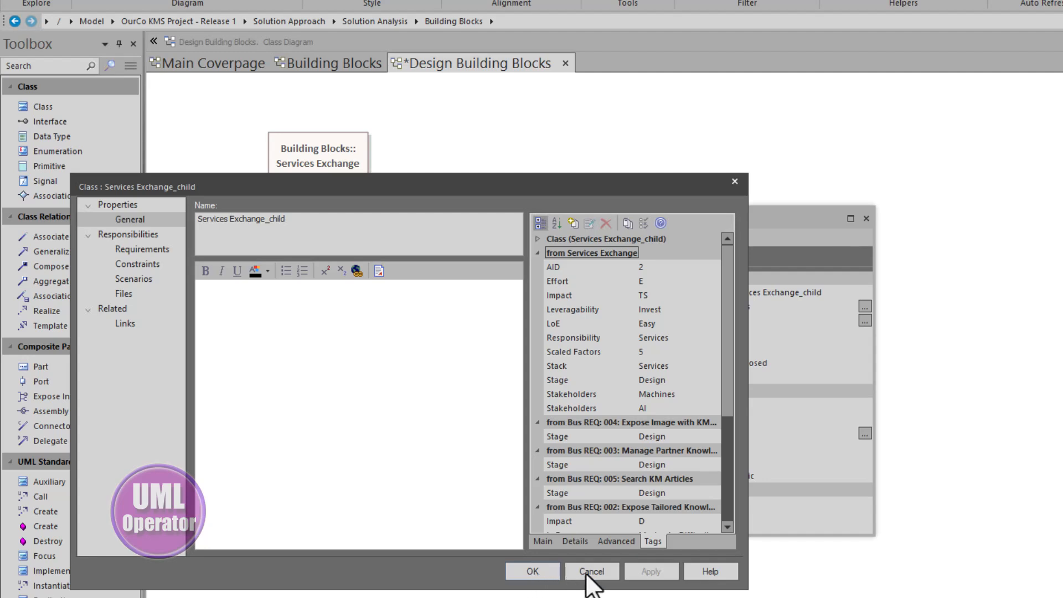
{"action": "left_click", "coordinate": [575, 541]}
{"action": "left_click", "coordinate": [616, 540]}
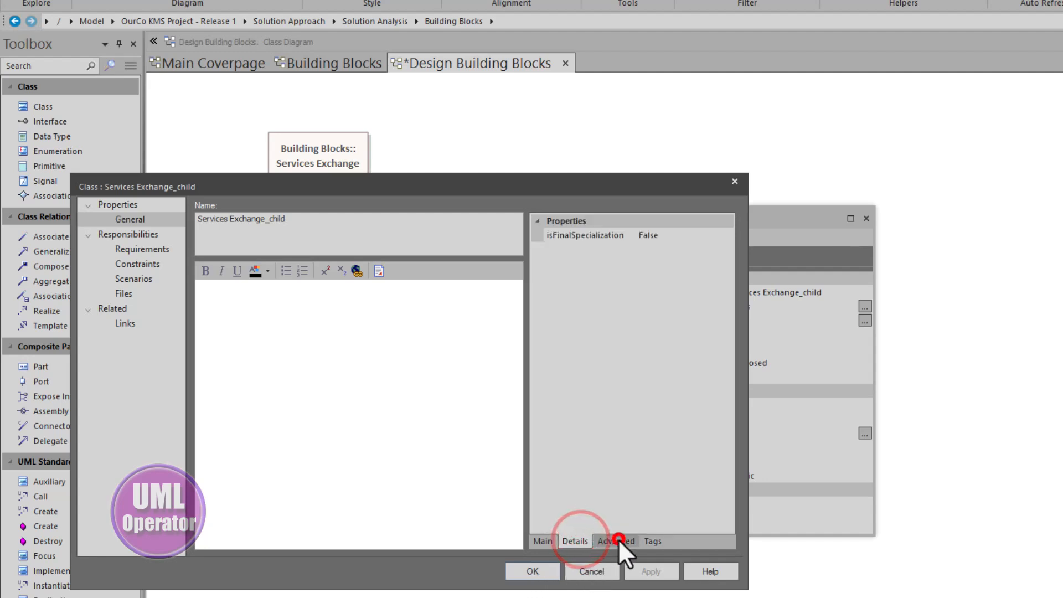
{"action": "left_click", "coordinate": [651, 541]}
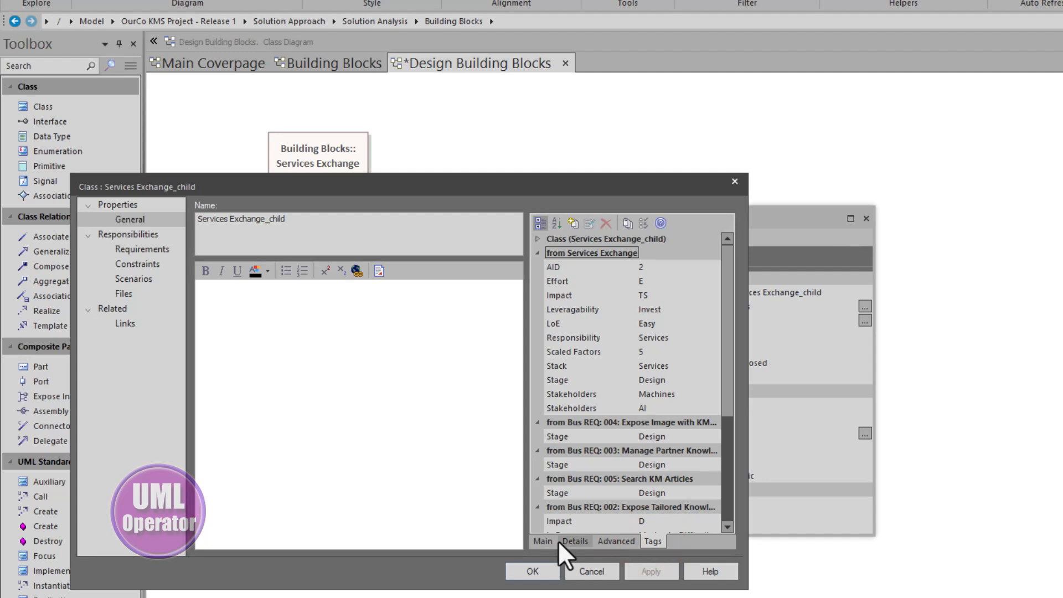
{"action": "left_click", "coordinate": [543, 541]}
{"action": "left_click", "coordinate": [653, 540]}
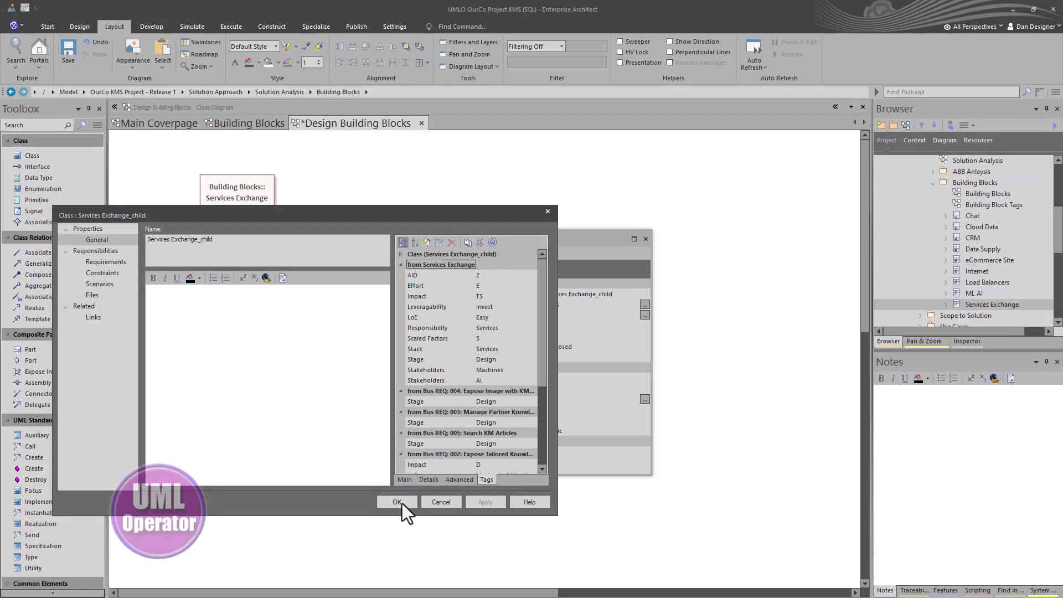
{"action": "left_click", "coordinate": [402, 503]}
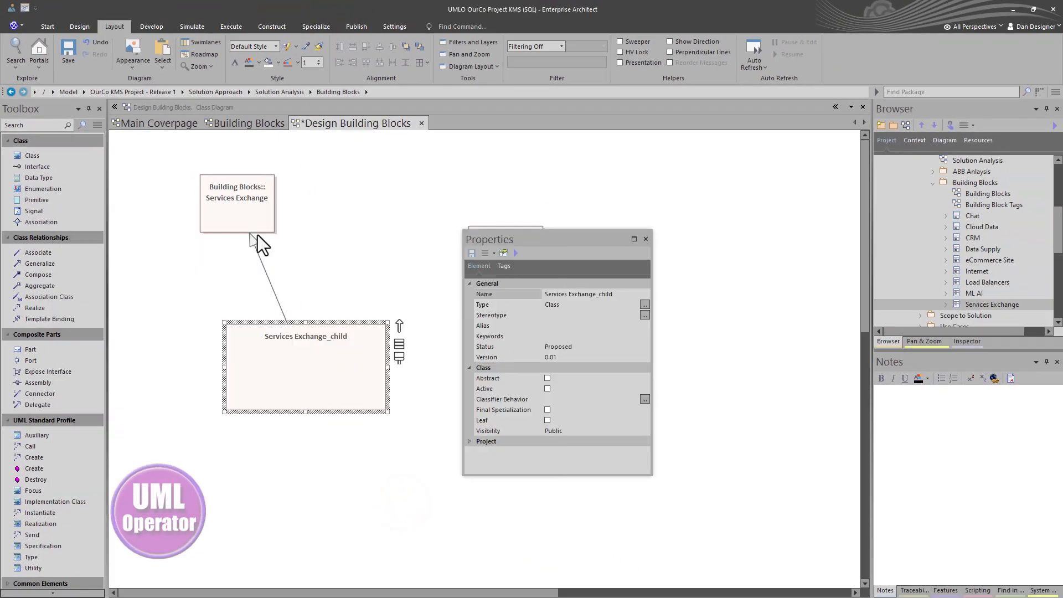
Step: Remove the linked parent Services Exchange class from the Design Building Blocks diagram
{"action": "left_click", "coordinate": [244, 218]}
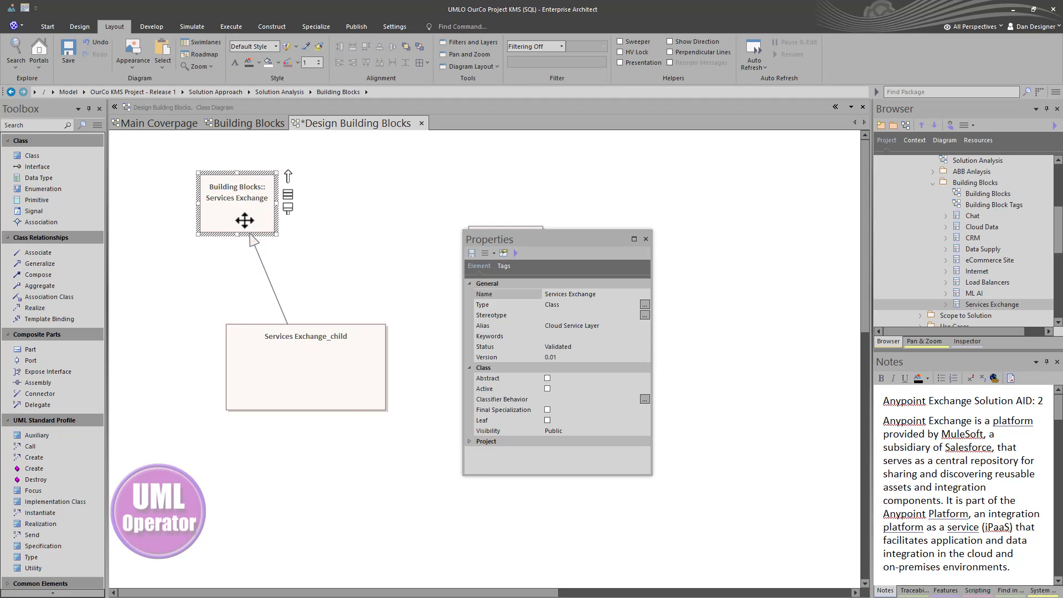
{"action": "key", "text": "Delete"}
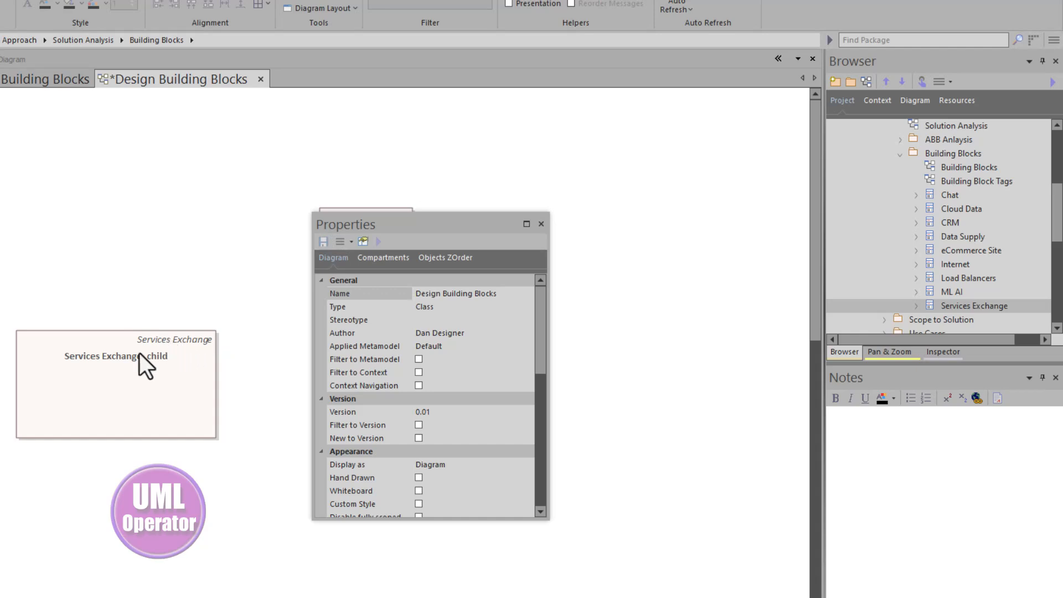
Step: Dock the floating Properties window beside the diagram so it no longer covers the stacked child classes
{"action": "left_click", "coordinate": [107, 361]}
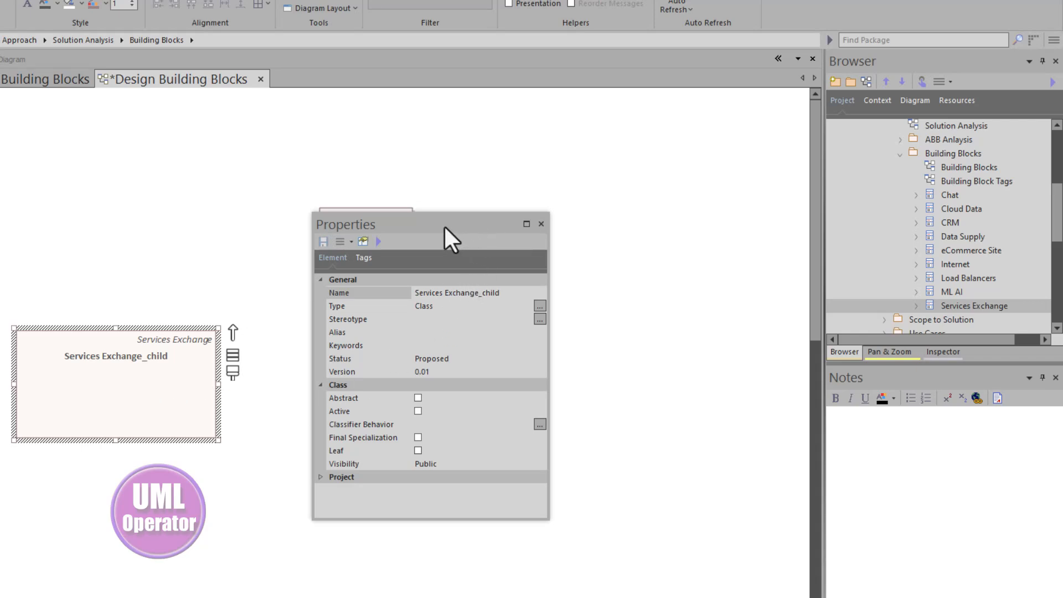
{"action": "left_click_drag", "start_coordinate": [445, 227], "coordinate": [375, 360]}
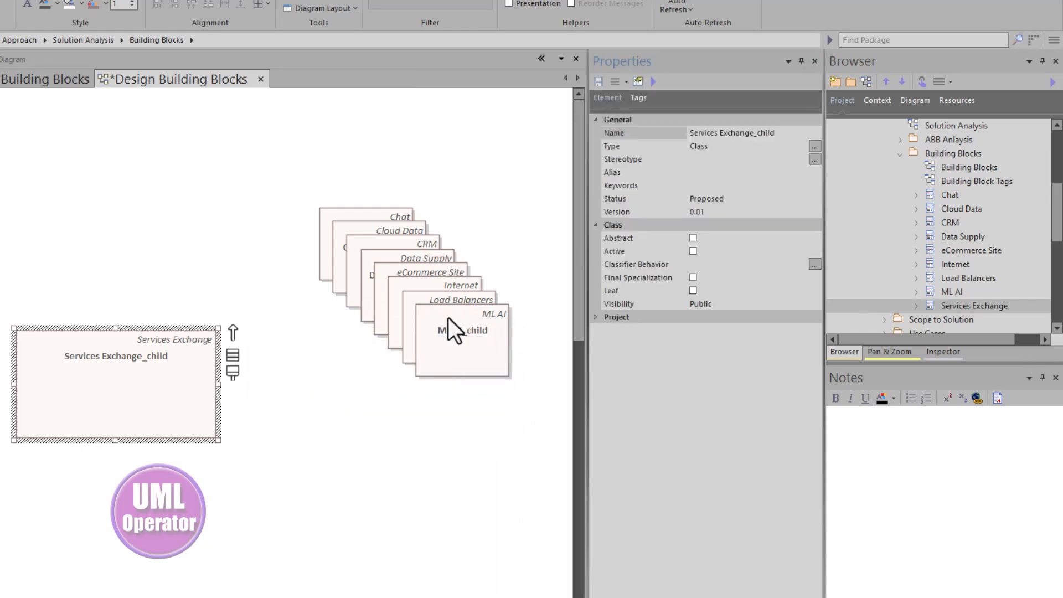
{"action": "left_click", "coordinate": [300, 416]}
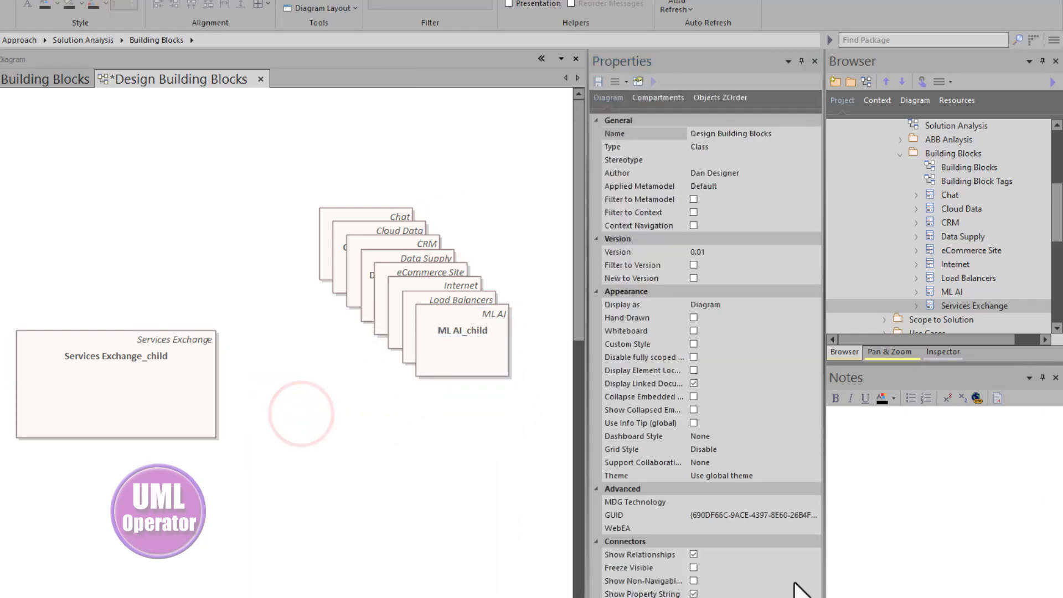
Step: Switch to the solution's Building Blocks diagram to view its layout and connections
{"action": "left_click", "coordinate": [883, 489]}
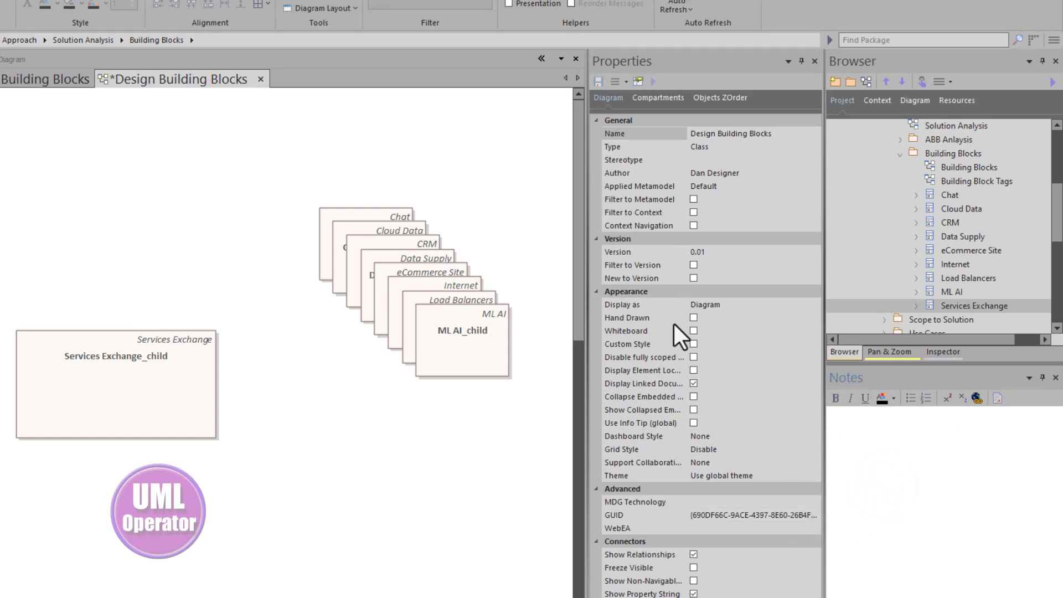
{"action": "left_click", "coordinate": [302, 406]}
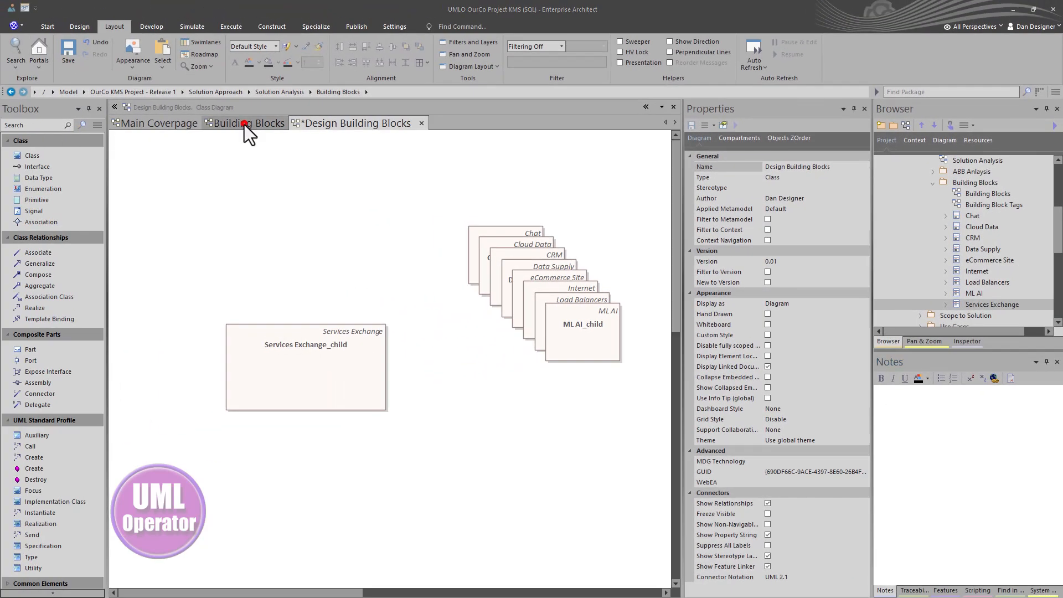
{"action": "left_click", "coordinate": [40, 79]}
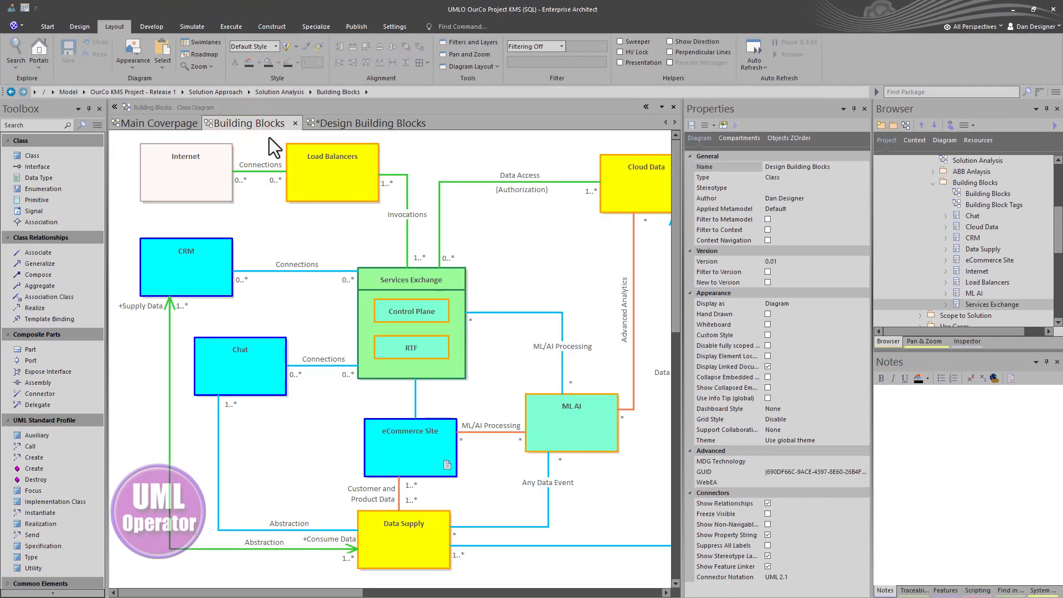
Step: Return to the Design Building Blocks diagram and give Services Exchange_child the same height and width as ML AI_child
{"action": "left_click_drag", "start_coordinate": [258, 125], "coordinate": [420, 128]}
{"action": "middle_click", "coordinate": [385, 123]}
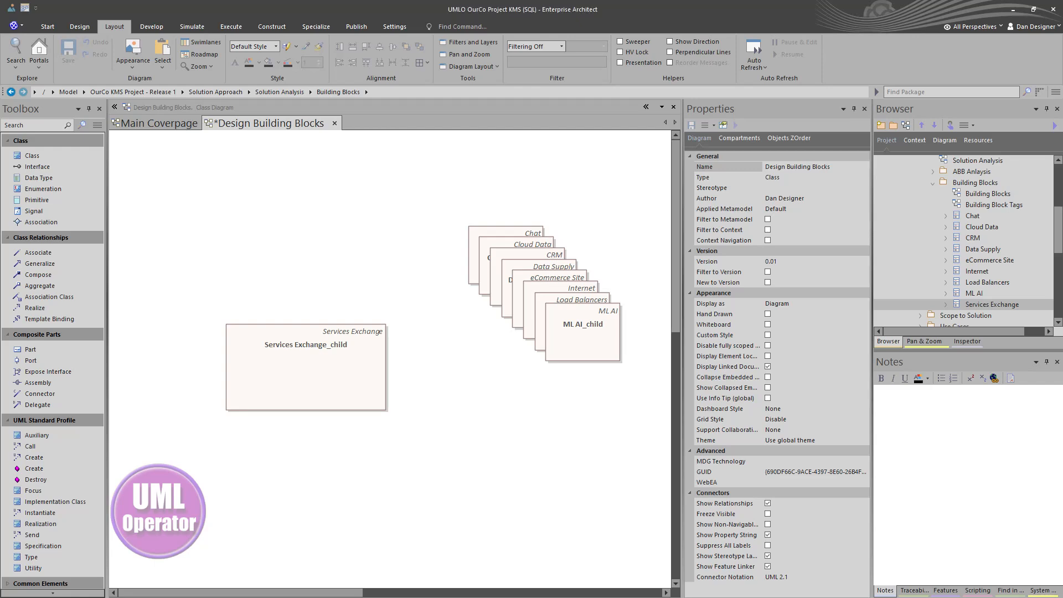
{"action": "left_click", "coordinate": [278, 207]}
{"action": "left_click_drag", "start_coordinate": [706, 62], "coordinate": [240, 52]}
{"action": "left_click_drag", "start_coordinate": [334, 434], "coordinate": [553, 352]}
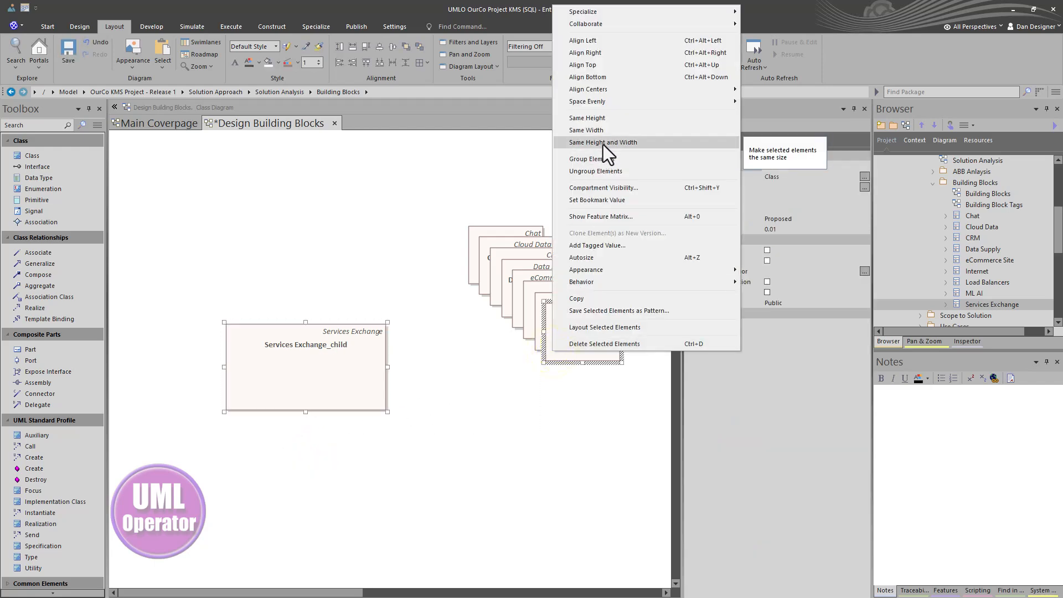
{"action": "left_click", "coordinate": [603, 143]}
{"action": "left_click", "coordinate": [416, 436]}
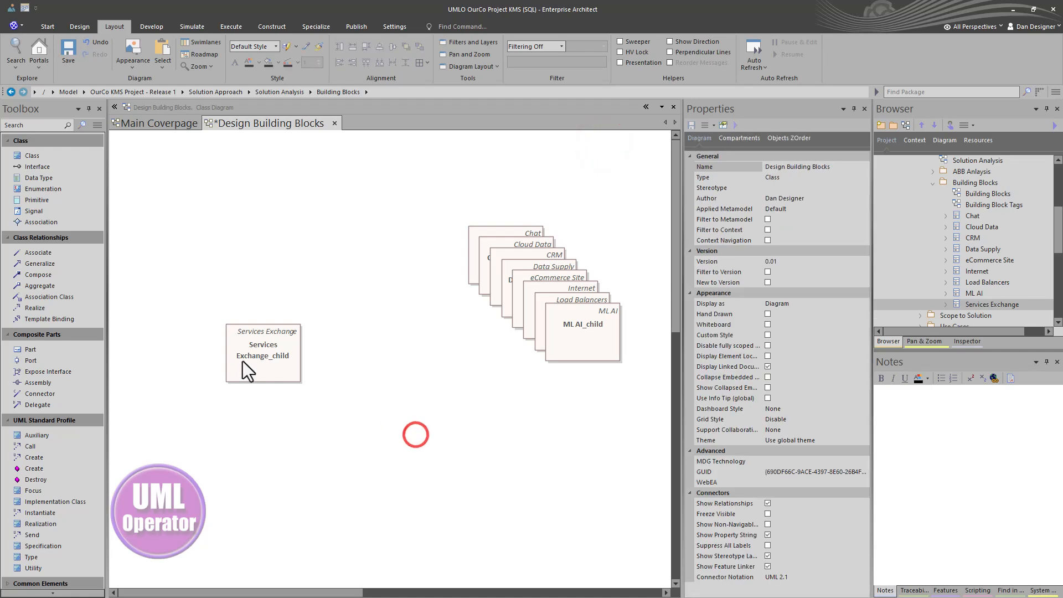
Step: Position Services Exchange_child centrally, with Load Balancers_child above it, Internet_child at the diagram's upper left and ML AI_child to the lower right
{"action": "left_click_drag", "start_coordinate": [255, 355], "coordinate": [488, 422]}
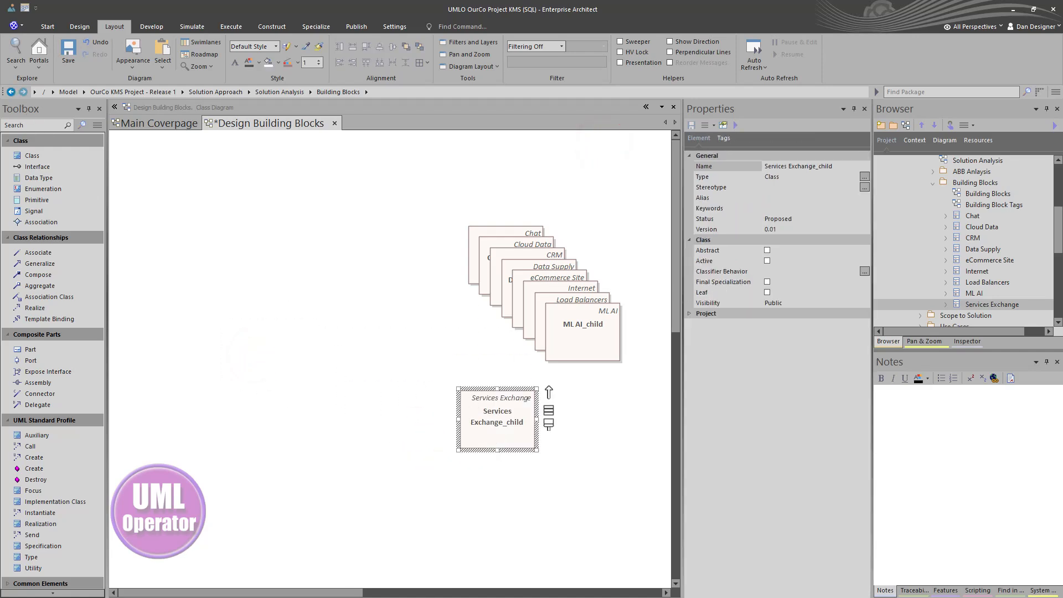
{"action": "left_click_drag", "start_coordinate": [512, 418], "coordinate": [385, 326]}
{"action": "left_click_drag", "start_coordinate": [579, 339], "coordinate": [611, 397]}
{"action": "left_click_drag", "start_coordinate": [575, 341], "coordinate": [362, 213]}
{"action": "left_click_drag", "start_coordinate": [570, 311], "coordinate": [181, 197]}
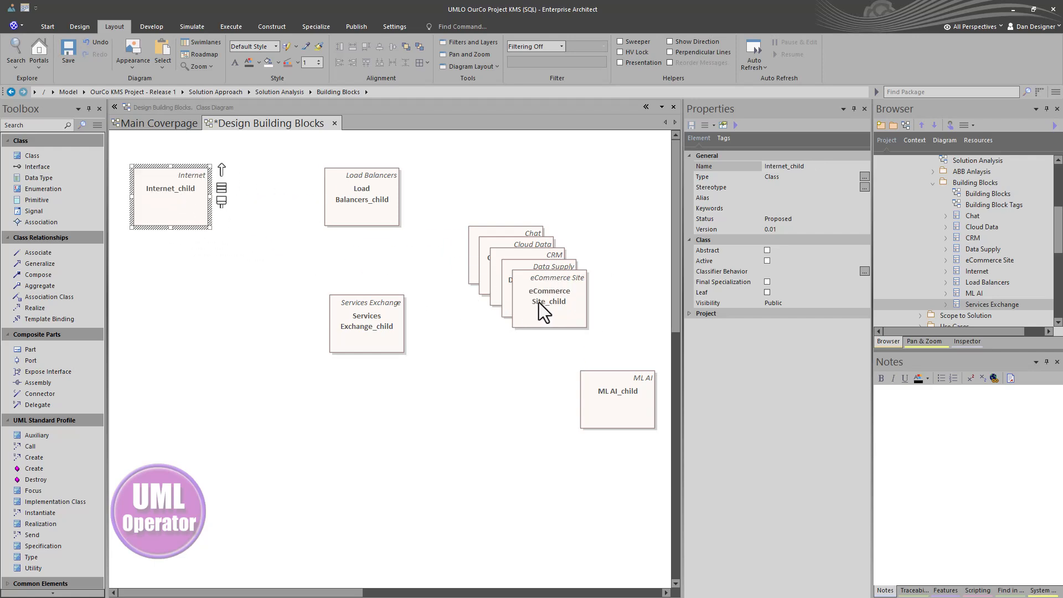
Step: Arrange eCommerce Site and Data Supply children below Services Exchange_child, CRM and Chat to its left, and Cloud Data above ML AI to its right
{"action": "left_click_drag", "start_coordinate": [539, 302], "coordinate": [364, 451]}
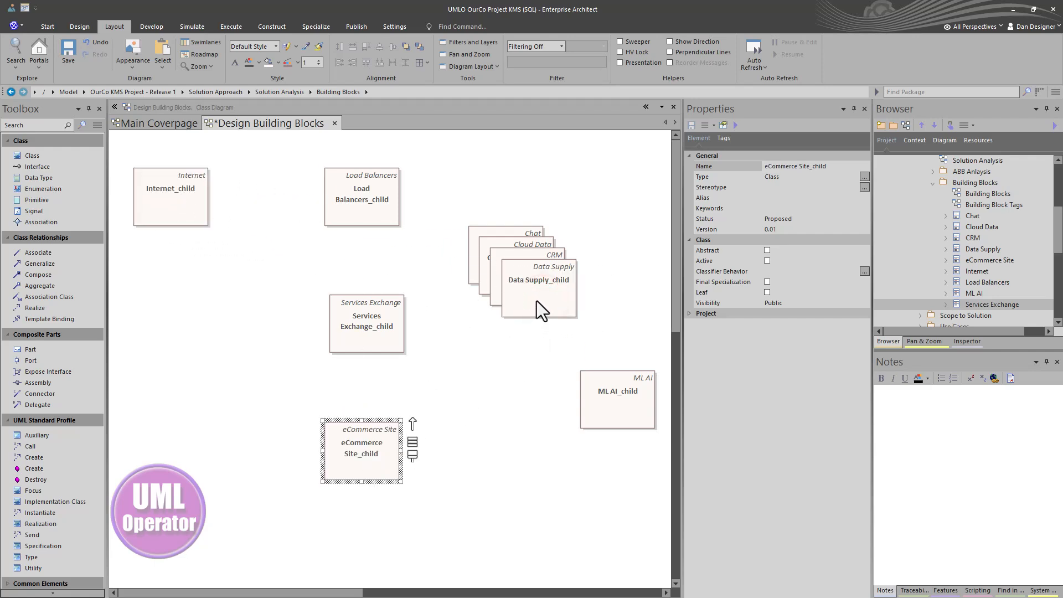
{"action": "left_click_drag", "start_coordinate": [536, 301], "coordinate": [361, 554]}
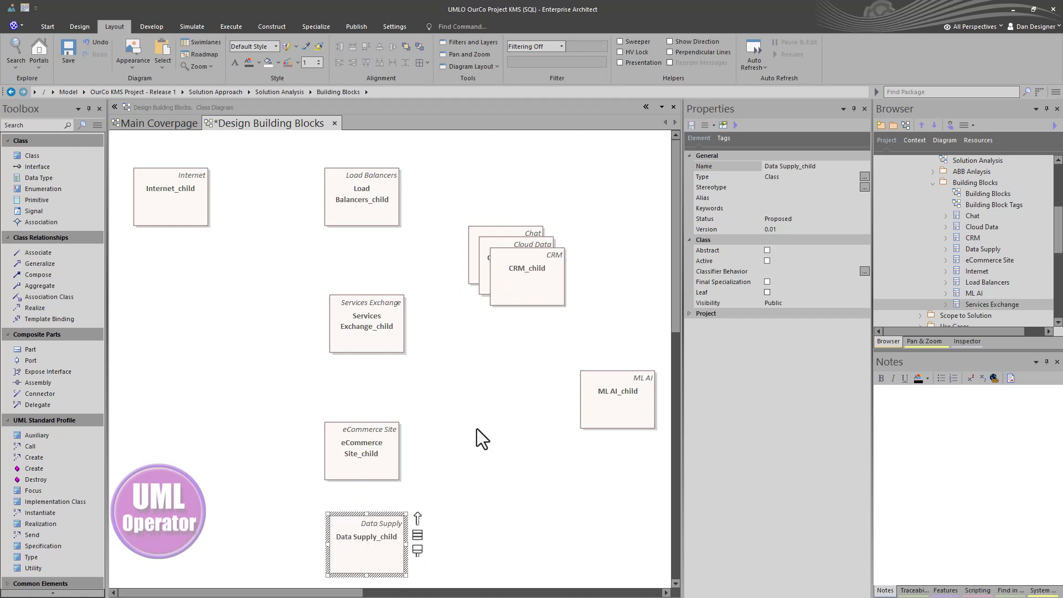
{"action": "left_click_drag", "start_coordinate": [524, 283], "coordinate": [168, 304]}
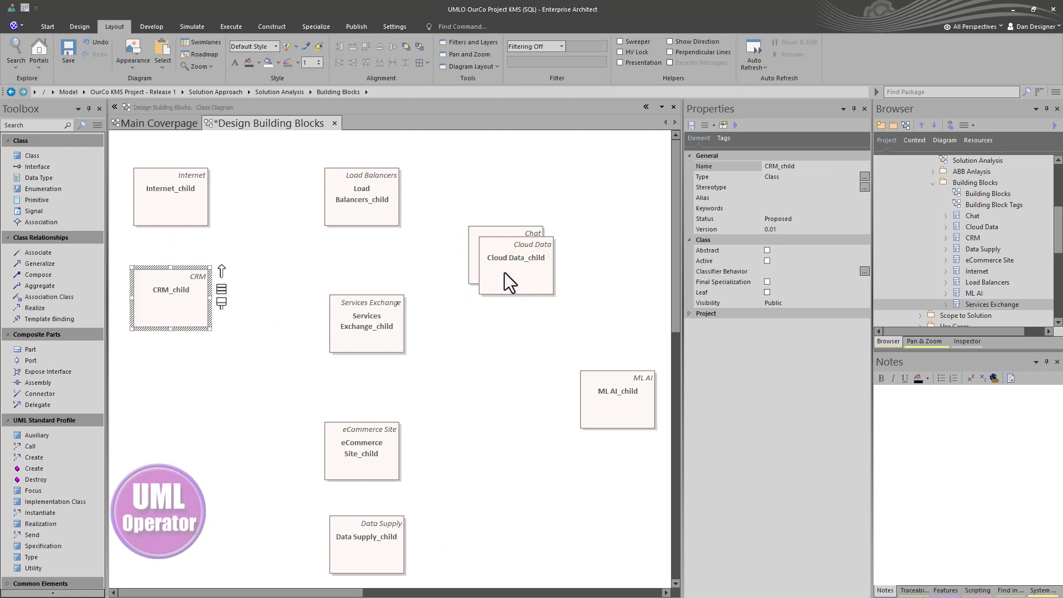
{"action": "left_click_drag", "start_coordinate": [504, 270], "coordinate": [567, 206]}
{"action": "left_click", "coordinate": [522, 255]}
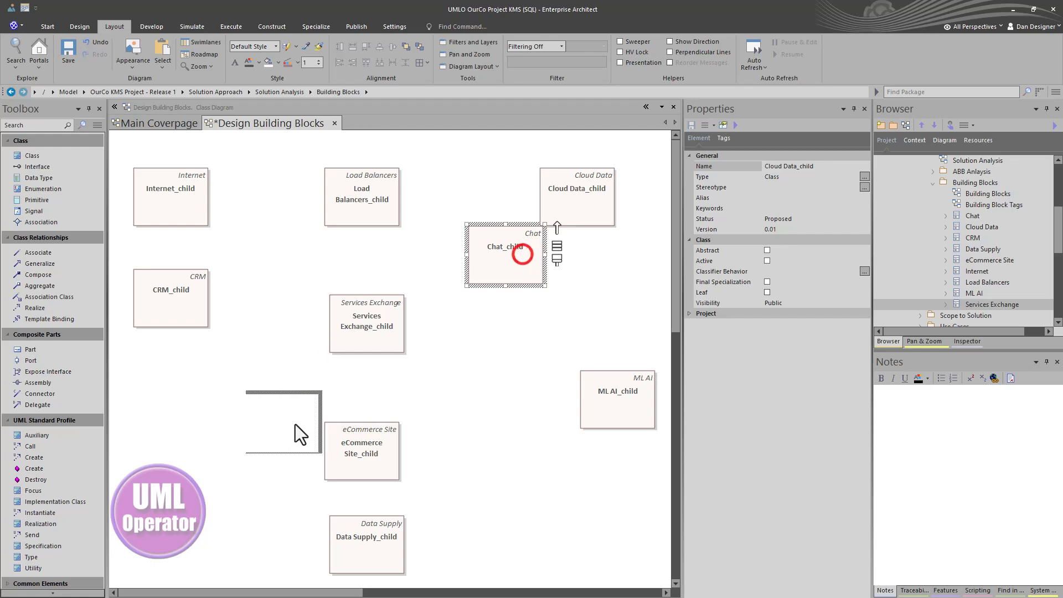
{"action": "left_click_drag", "start_coordinate": [218, 389], "coordinate": [218, 389]}
{"action": "left_click_drag", "start_coordinate": [604, 396], "coordinate": [563, 317]}
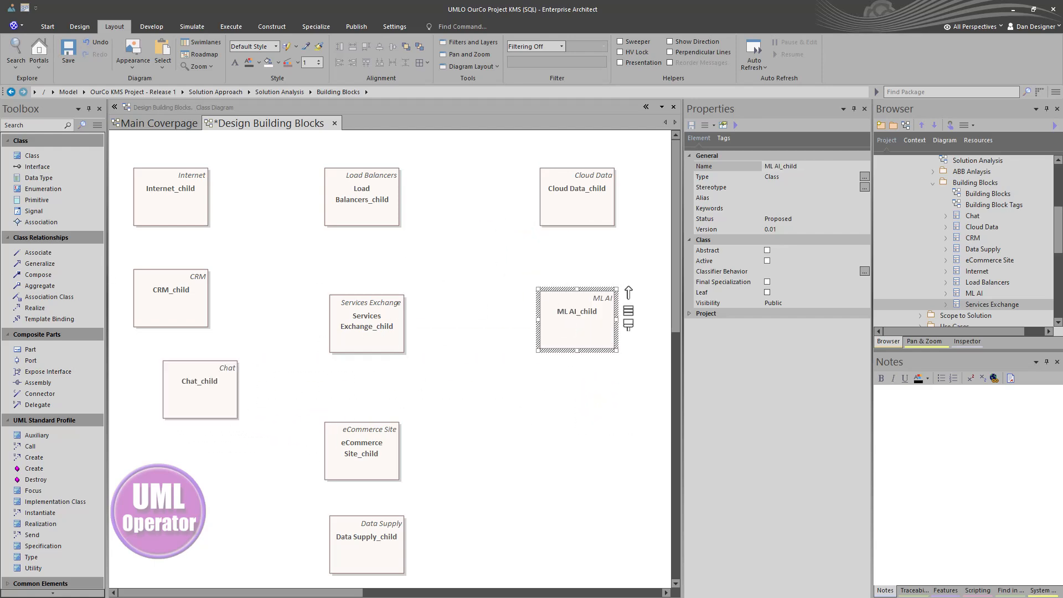
Step: Show the solution's Building Blocks diagram in an enlarged floating window to review its connections, and put it away
{"action": "left_click_drag", "start_coordinate": [118, 111], "coordinate": [716, 115]}
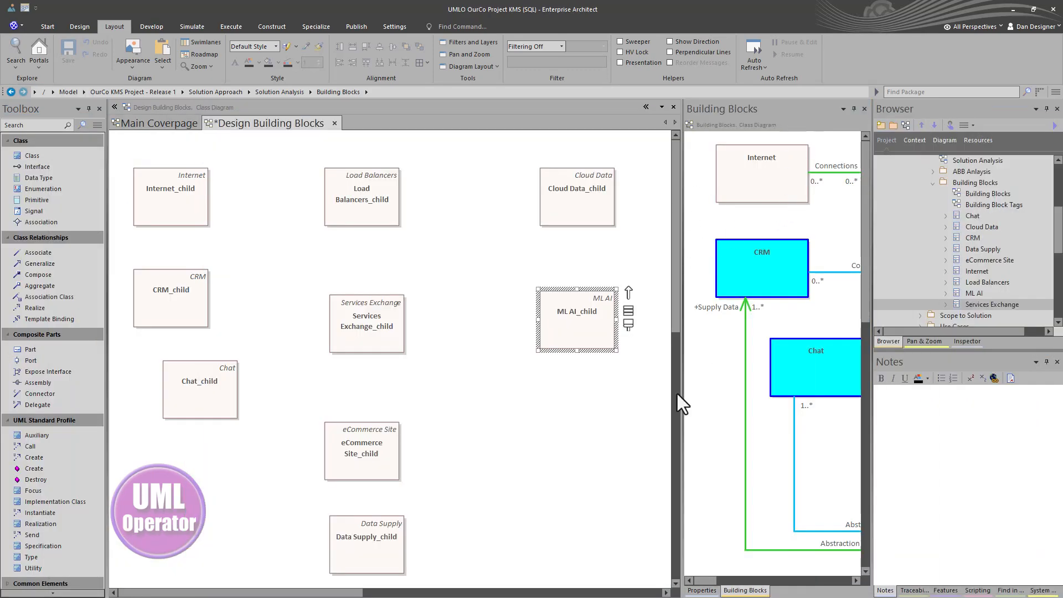
{"action": "left_click_drag", "start_coordinate": [732, 588], "coordinate": [279, 110]}
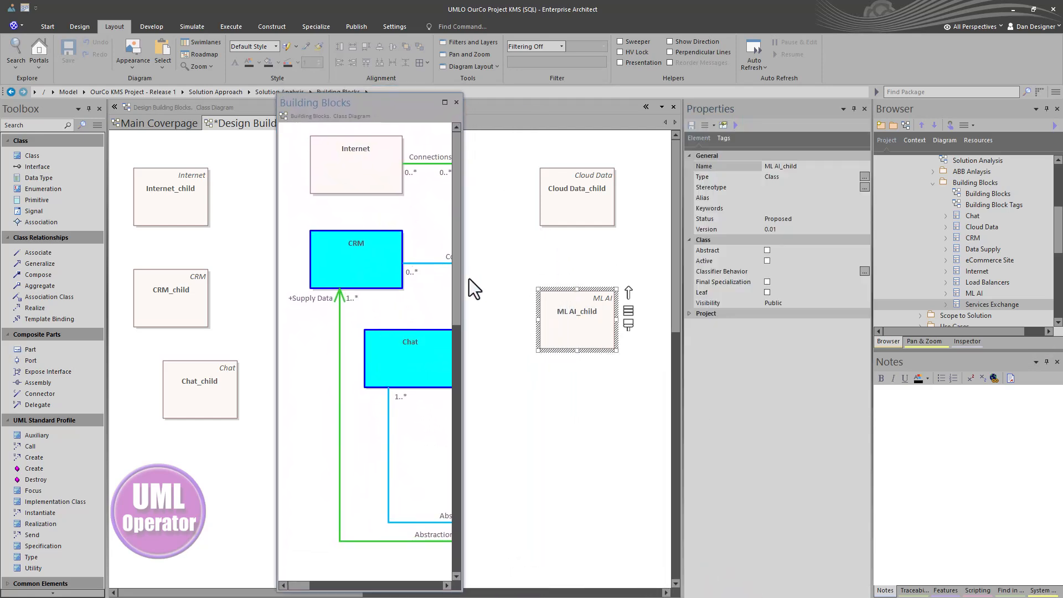
{"action": "left_click_drag", "start_coordinate": [464, 276], "coordinate": [1001, 279]}
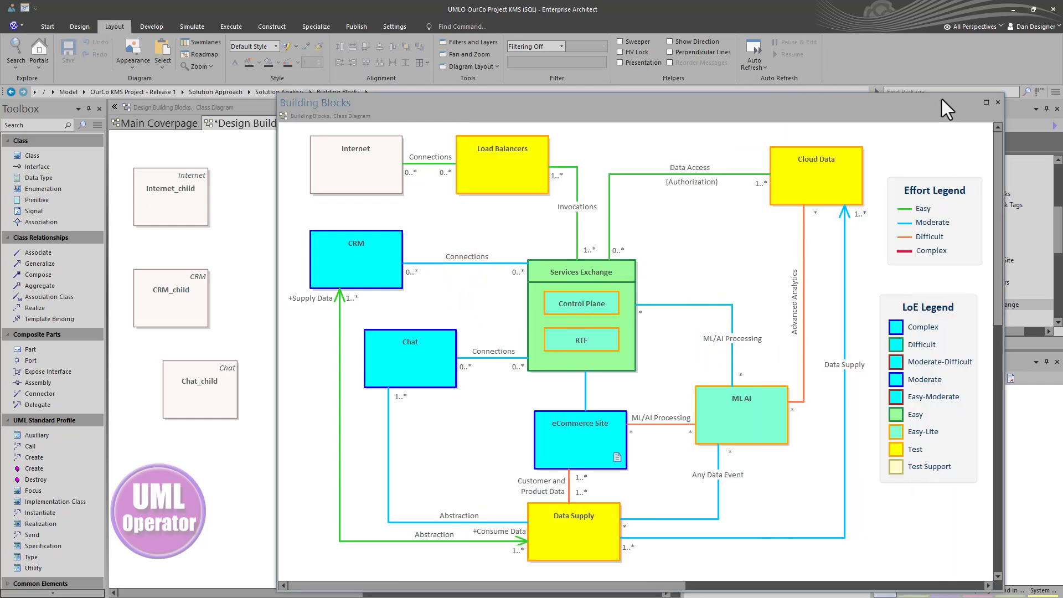
{"action": "double_click", "coordinate": [922, 101]}
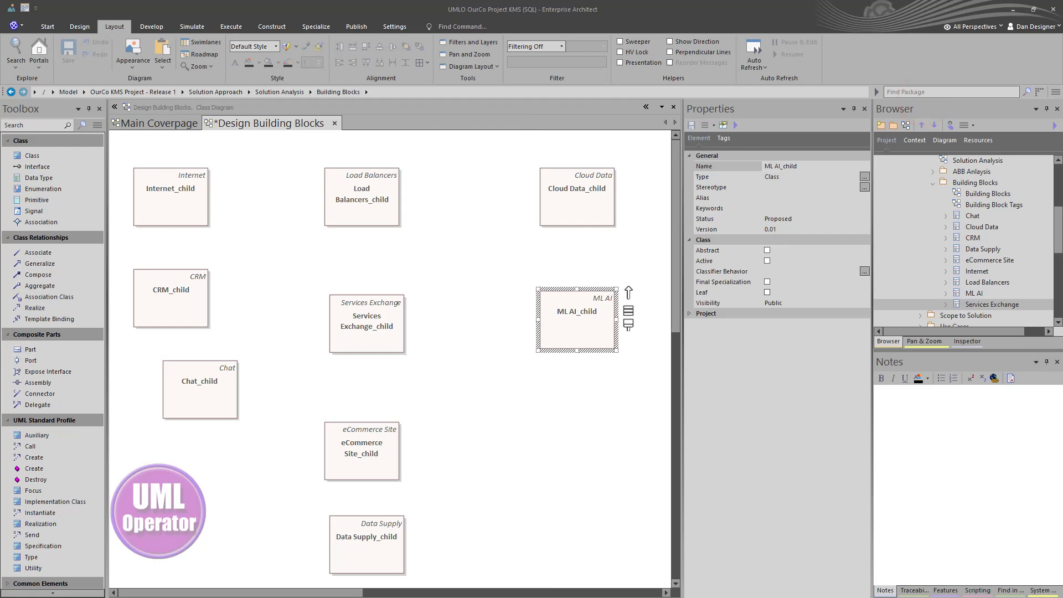
Step: Connect Internet_child to Load Balancers_child with an Association and shift the connector line slightly upward
{"action": "left_click", "coordinate": [191, 204]}
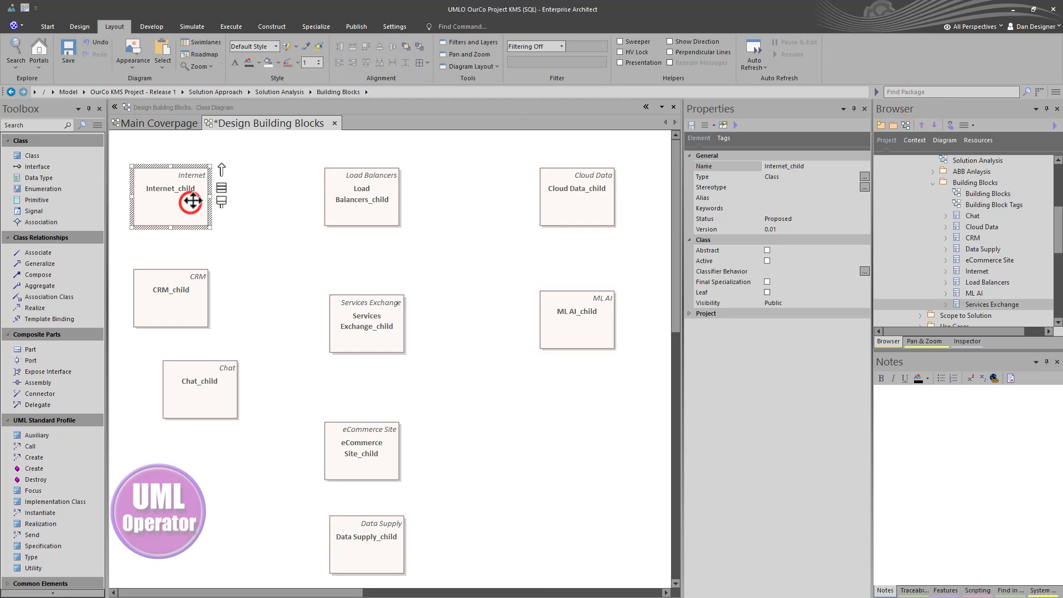
{"action": "left_click_drag", "start_coordinate": [223, 167], "coordinate": [347, 199]}
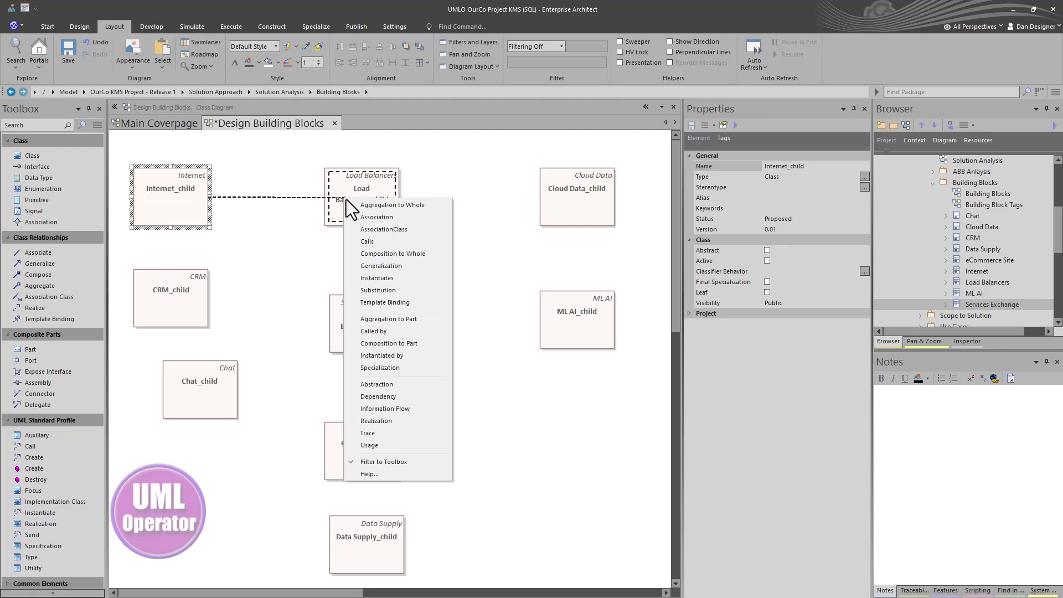
{"action": "left_click", "coordinate": [394, 221]}
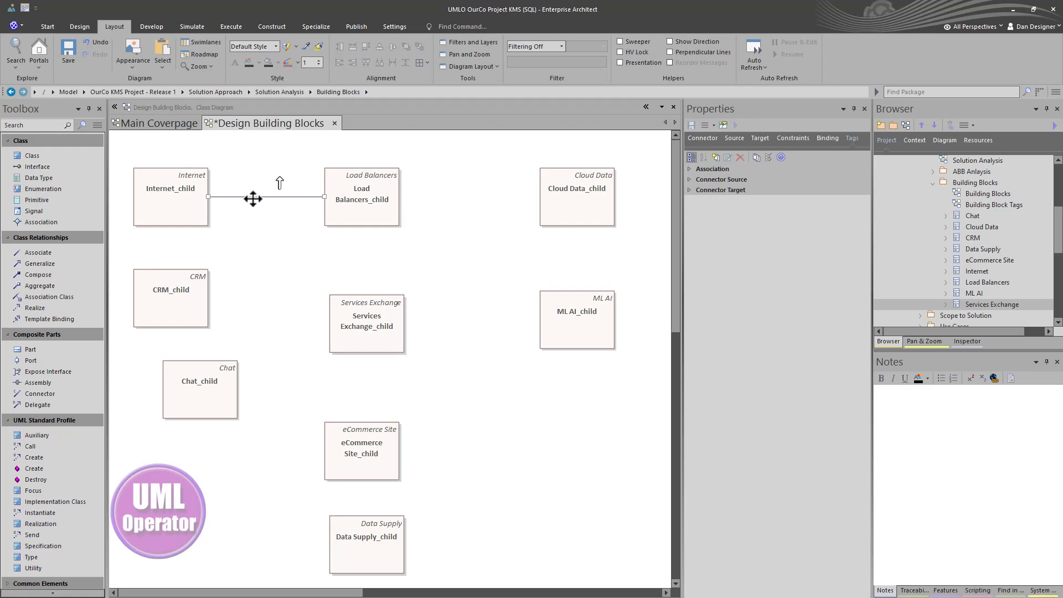
{"action": "left_click_drag", "start_coordinate": [256, 197], "coordinate": [256, 181]}
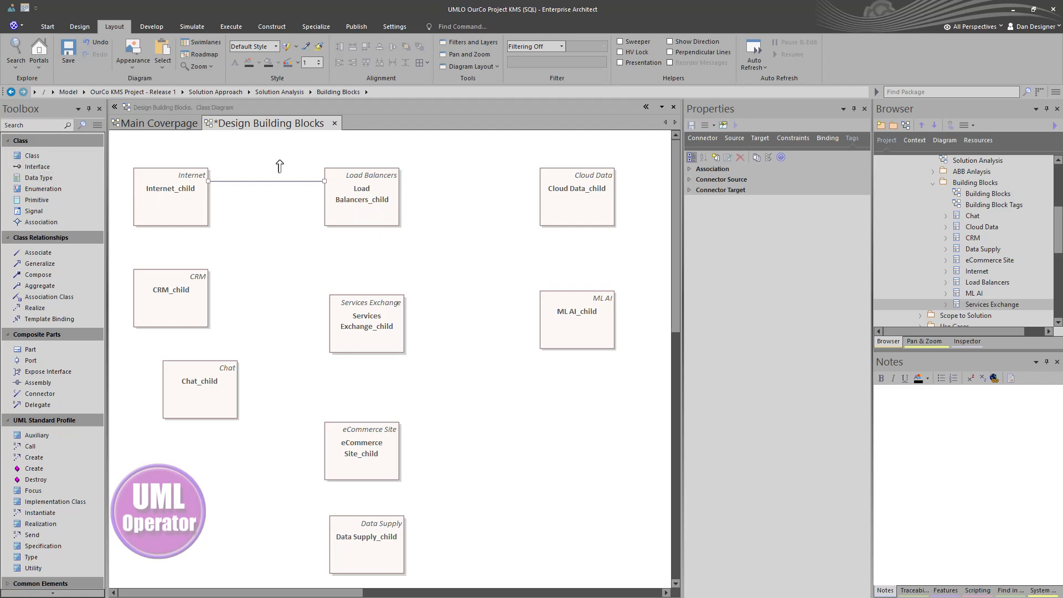
Step: Connect Load Balancers_child to Services Exchange_child with an Association
{"action": "left_click", "coordinate": [346, 200]}
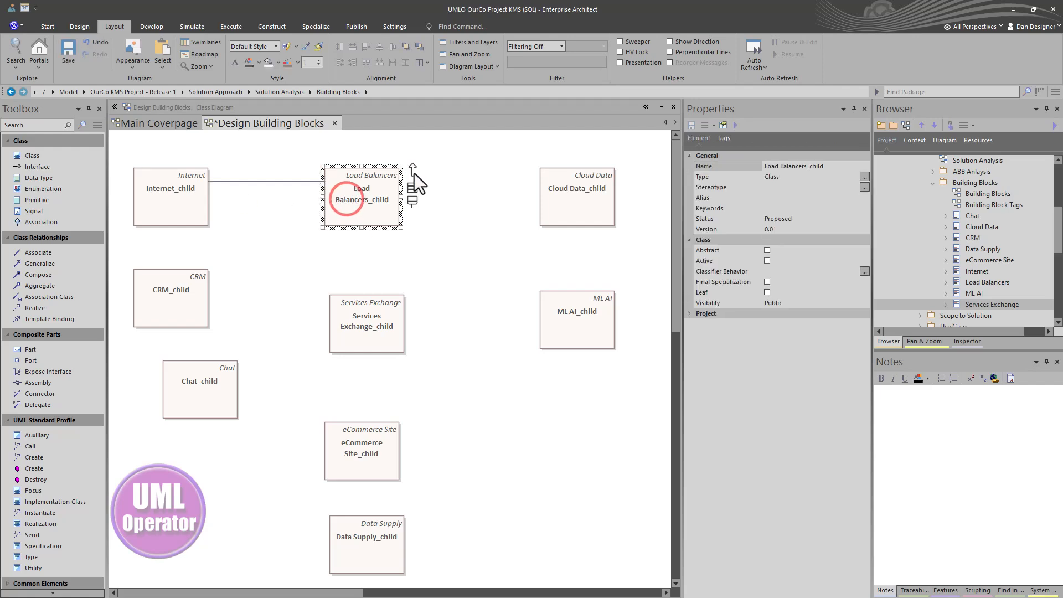
{"action": "left_click_drag", "start_coordinate": [411, 168], "coordinate": [367, 307]}
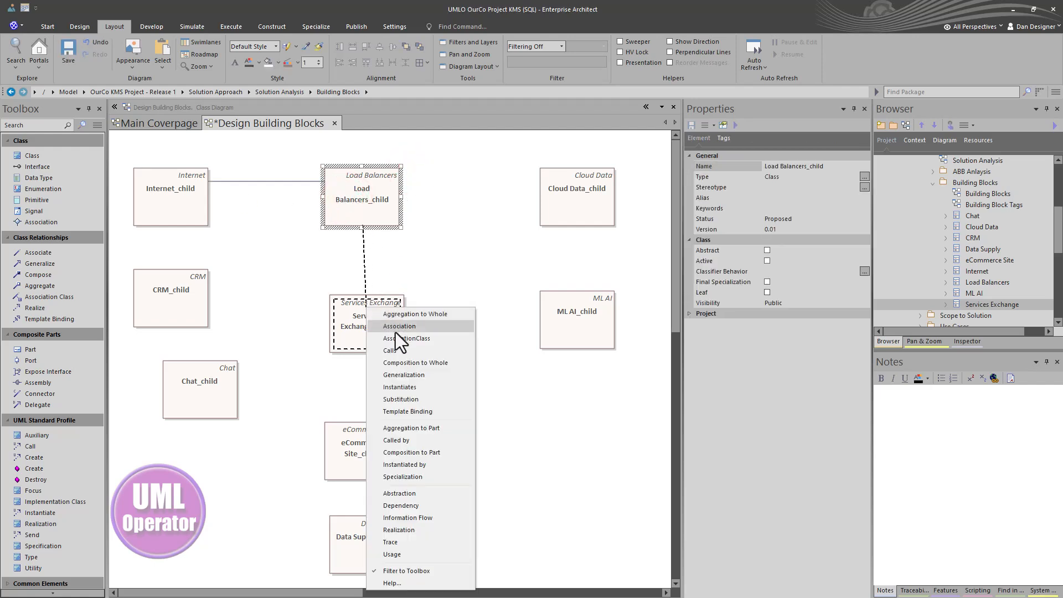
{"action": "left_click", "coordinate": [395, 331]}
Step: Connect CRM_child and Chat_child to Services Exchange_child with Associations
{"action": "left_click", "coordinate": [171, 290]}
{"action": "left_click_drag", "start_coordinate": [222, 266], "coordinate": [350, 315]}
{"action": "left_click", "coordinate": [361, 333]}
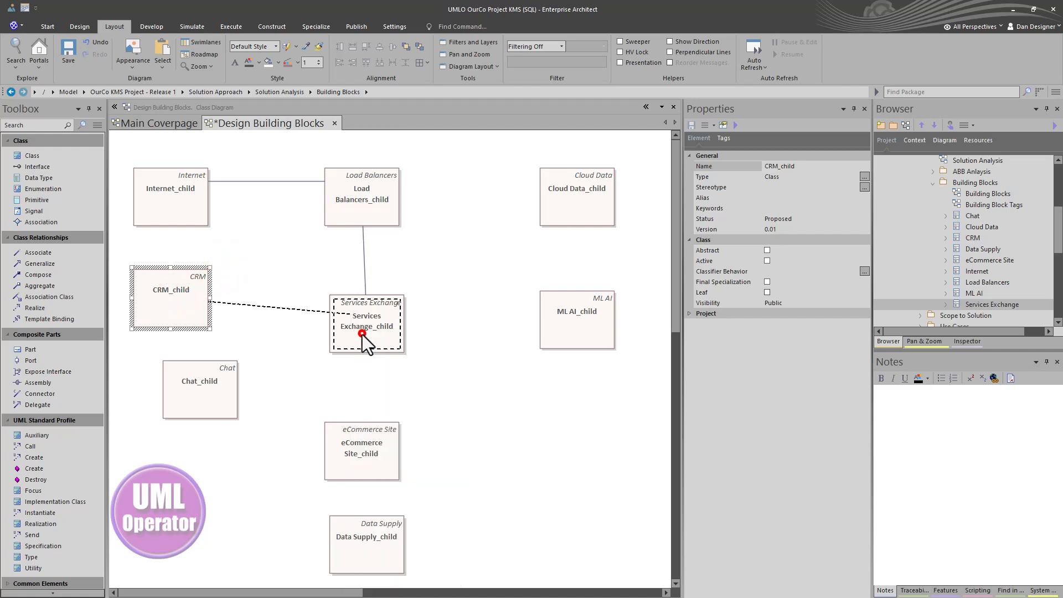
{"action": "left_click", "coordinate": [224, 379]}
{"action": "left_click_drag", "start_coordinate": [250, 362], "coordinate": [340, 330]}
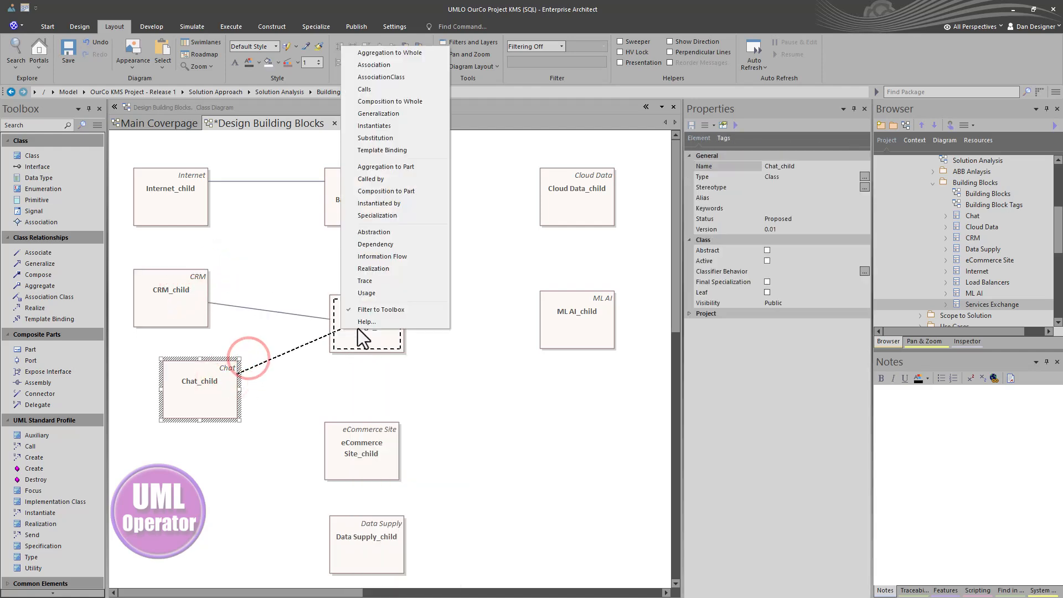
{"action": "left_click", "coordinate": [377, 65]}
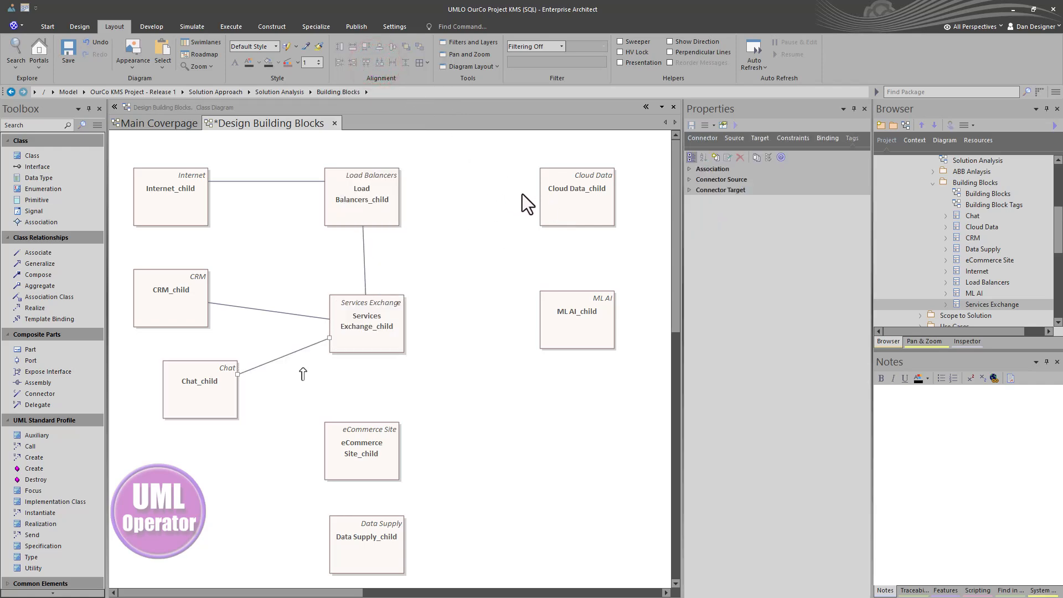
Step: Connect Services Exchange_child to Cloud Data_child with an Association
{"action": "left_click", "coordinate": [387, 311]}
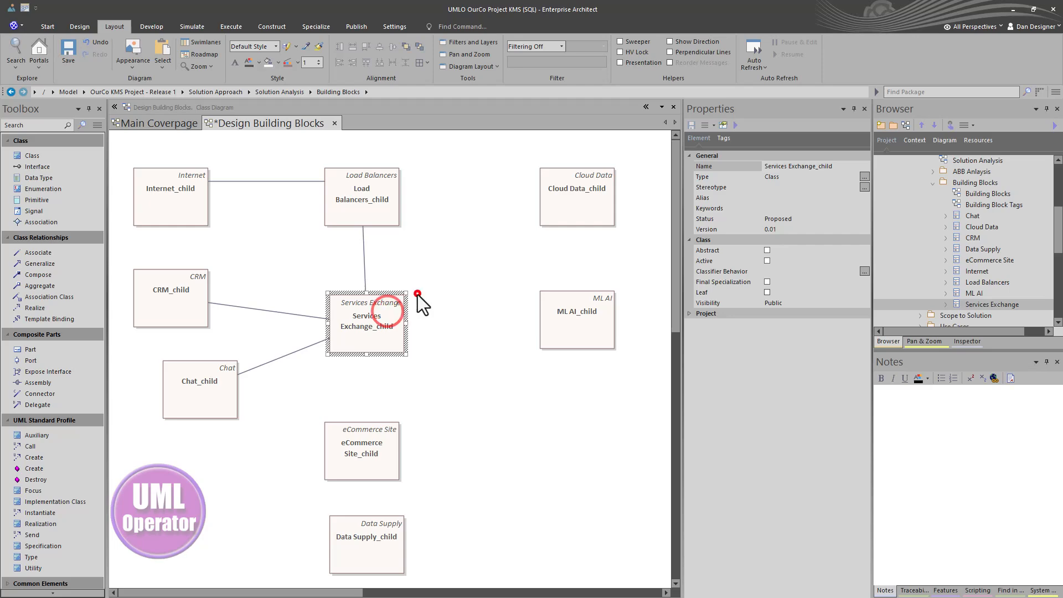
{"action": "left_click_drag", "start_coordinate": [417, 294], "coordinate": [559, 206]}
{"action": "left_click", "coordinate": [576, 224]}
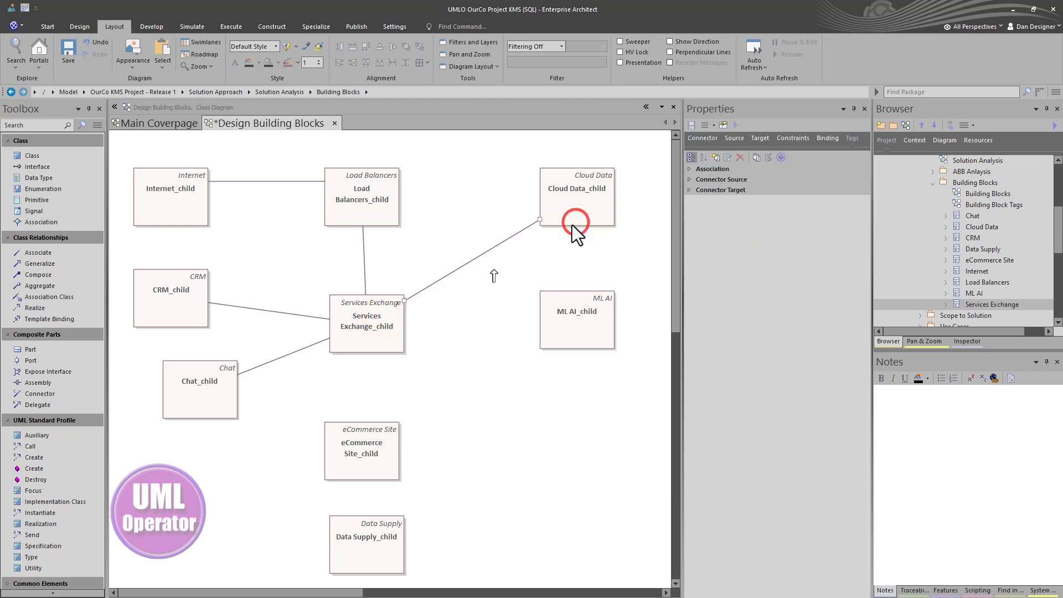
Step: Check the source and target of the Association between Services Exchange_child and Cloud Data_child, and reverse the connector's direction
{"action": "double_click", "coordinate": [487, 255]}
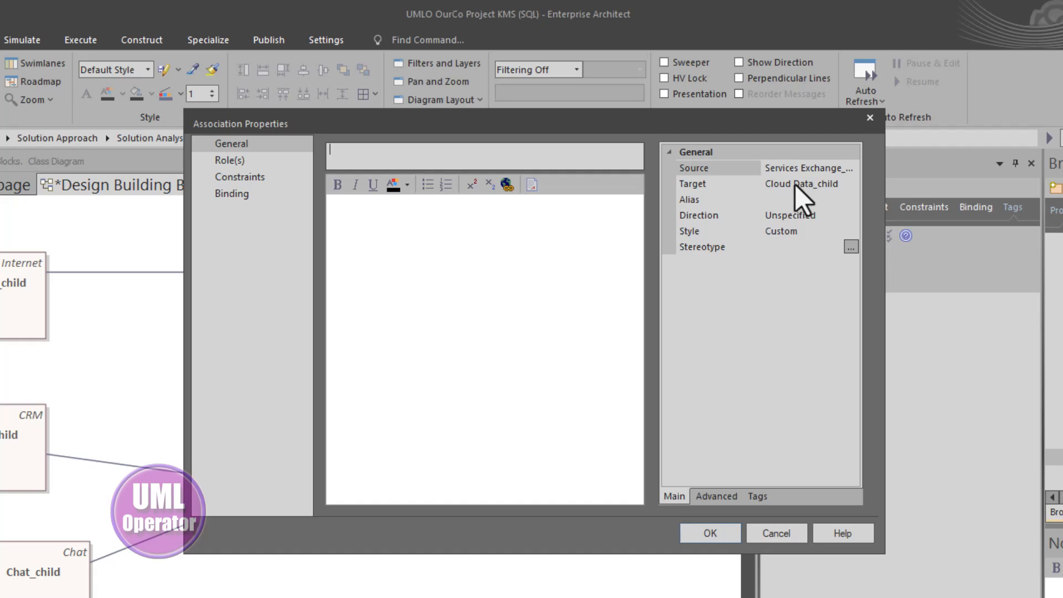
{"action": "left_click", "coordinate": [722, 530]}
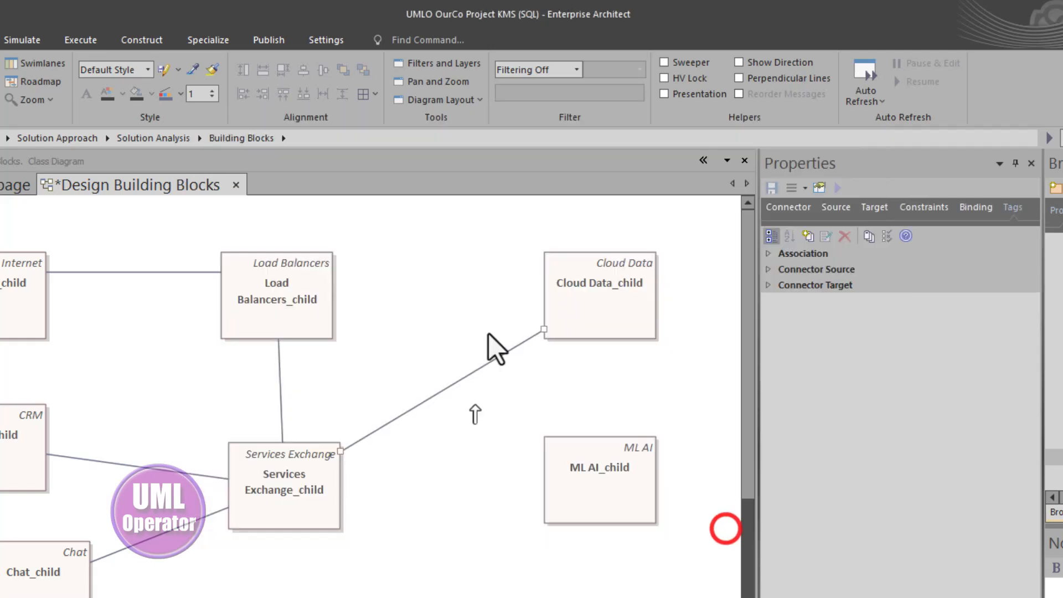
{"action": "right_click", "coordinate": [420, 408]}
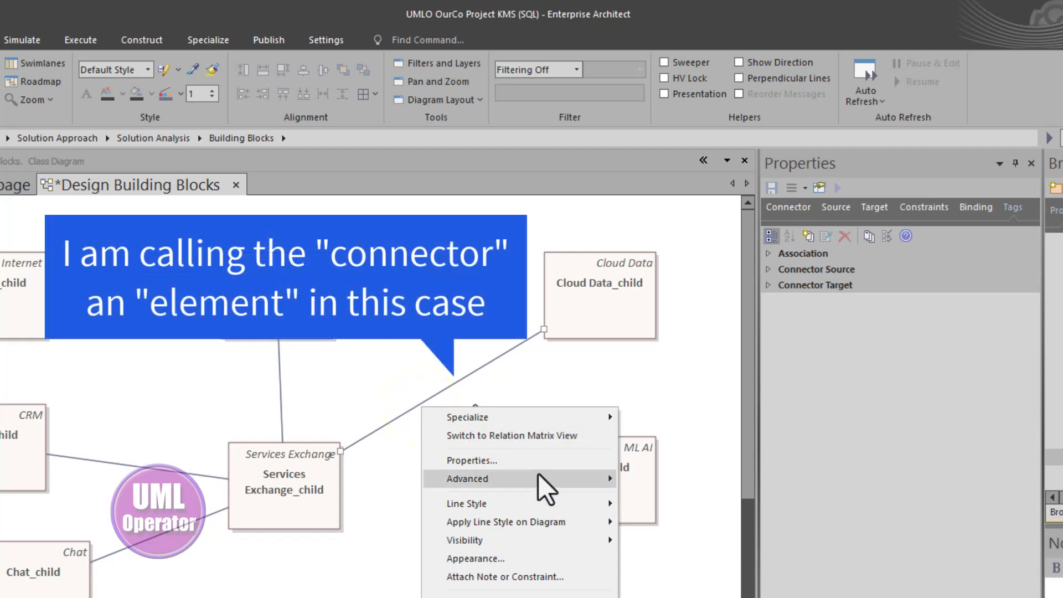
{"action": "mouse_move", "coordinate": [543, 483]}
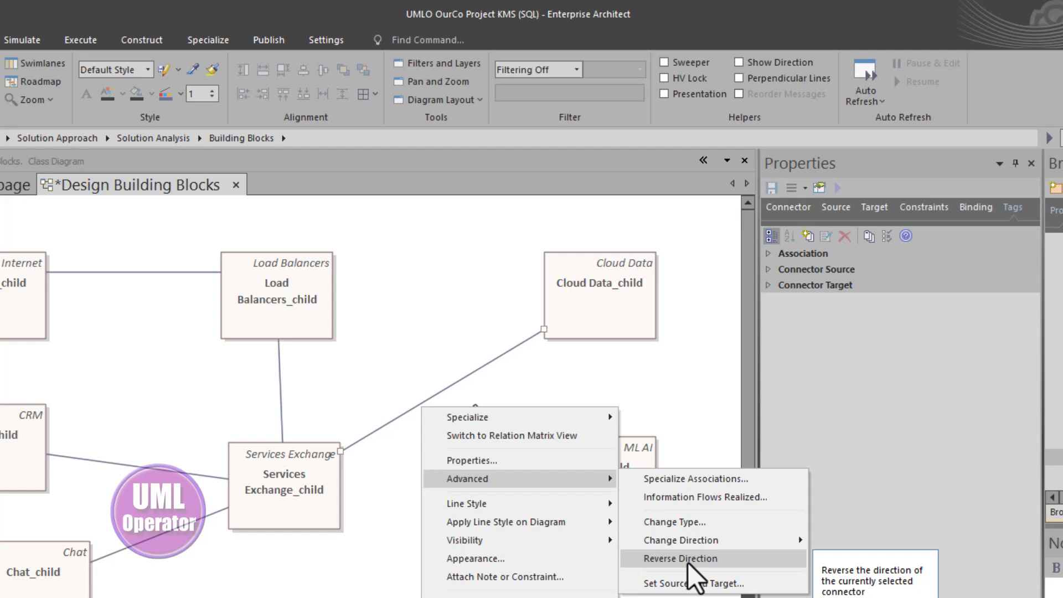
{"action": "left_click", "coordinate": [687, 562]}
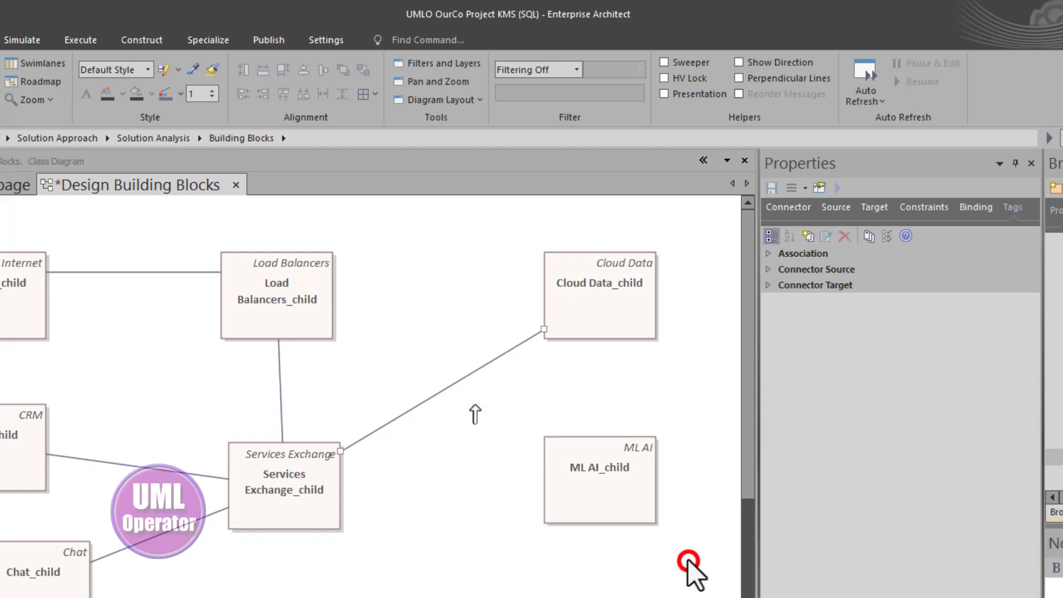
Step: Set the direction of the Association from Cloud Data_child to Services Exchange_child to Source -> Destination
{"action": "double_click", "coordinate": [454, 384]}
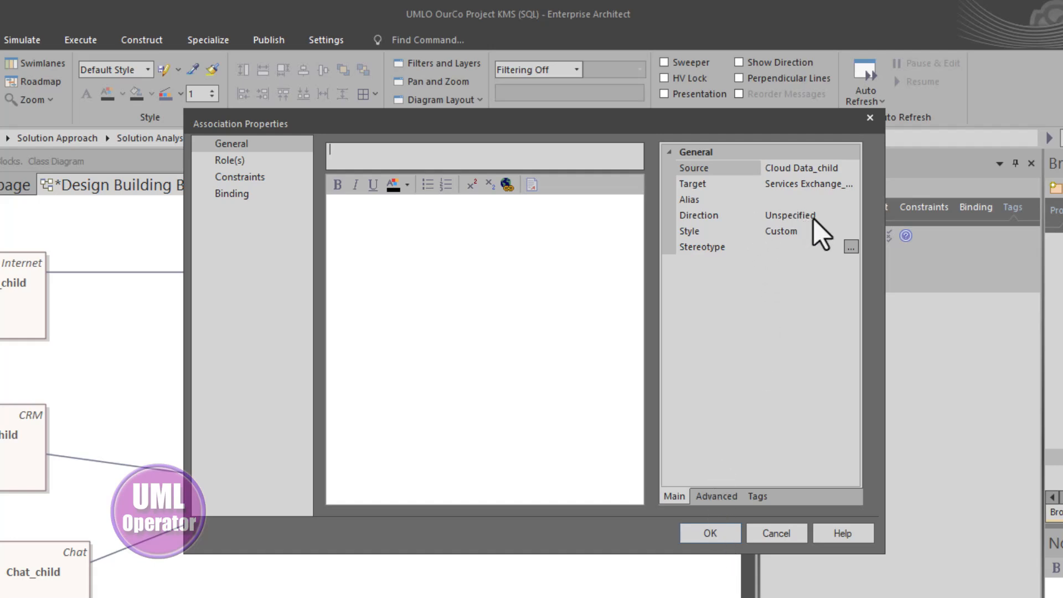
{"action": "left_click", "coordinate": [832, 213]}
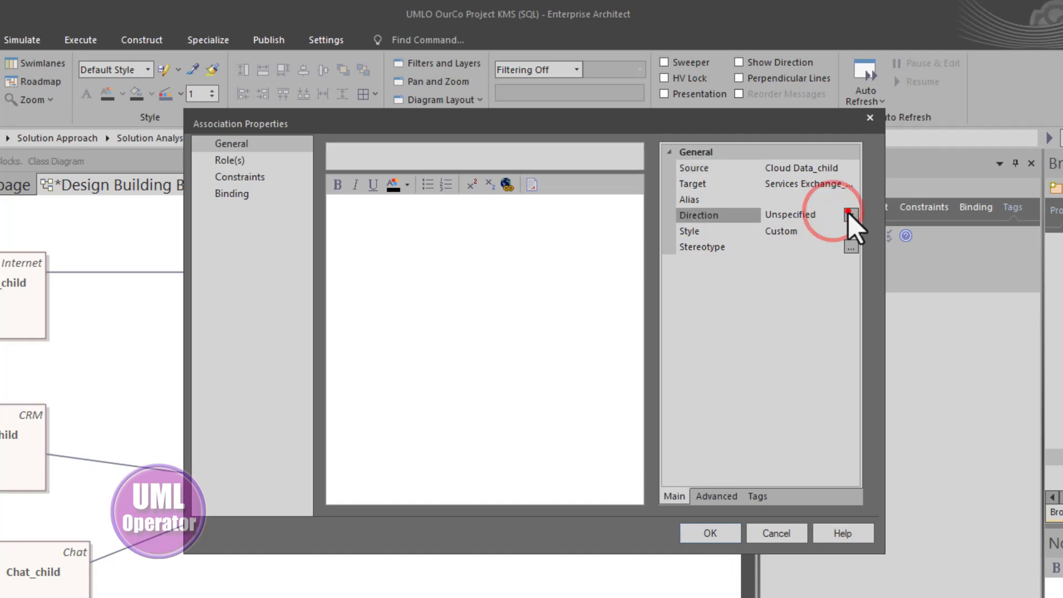
{"action": "left_click", "coordinate": [850, 215]}
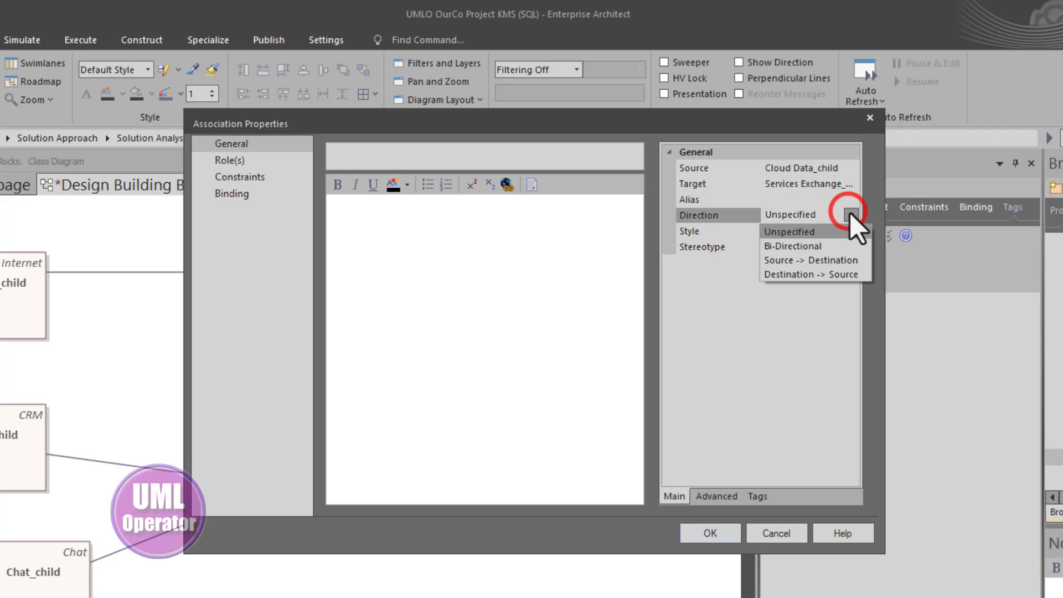
{"action": "left_click", "coordinate": [792, 259]}
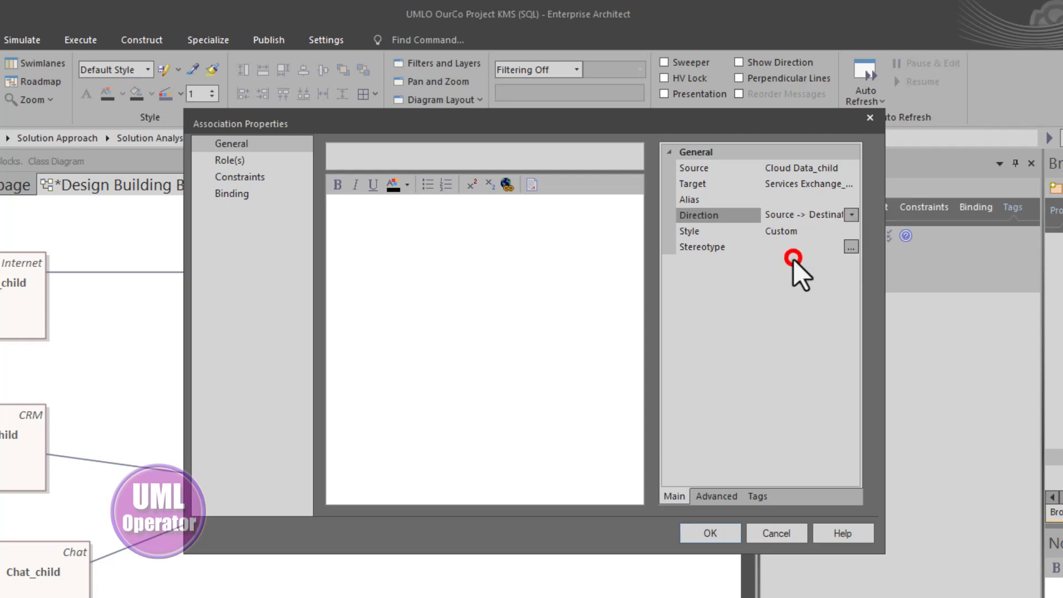
{"action": "left_click", "coordinate": [711, 533]}
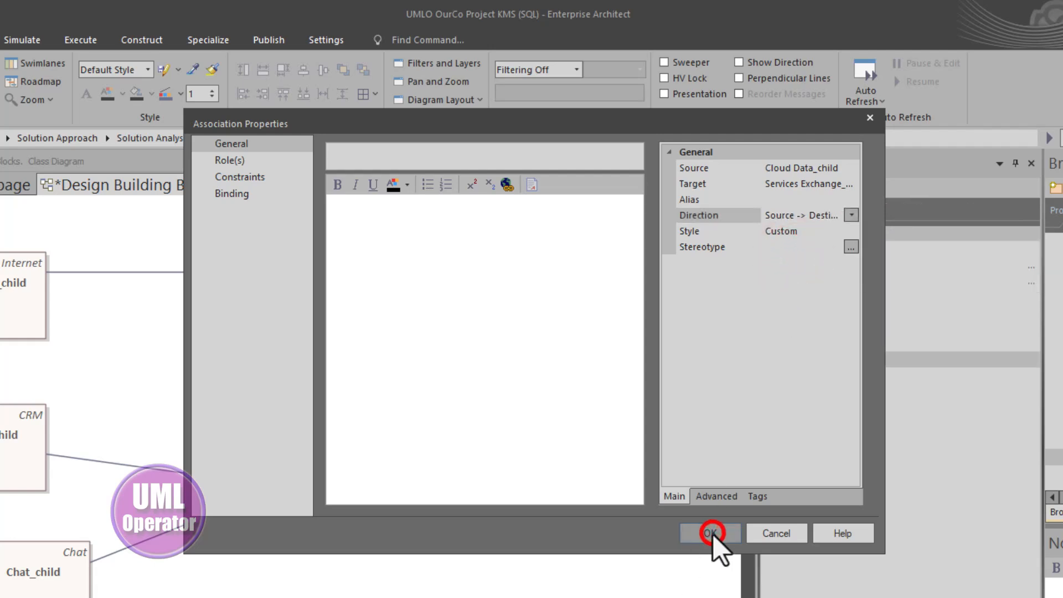
Step: Set the direction of the Association between Cloud Data_child and Services Exchange_child to Unspecified
{"action": "left_click", "coordinate": [416, 542]}
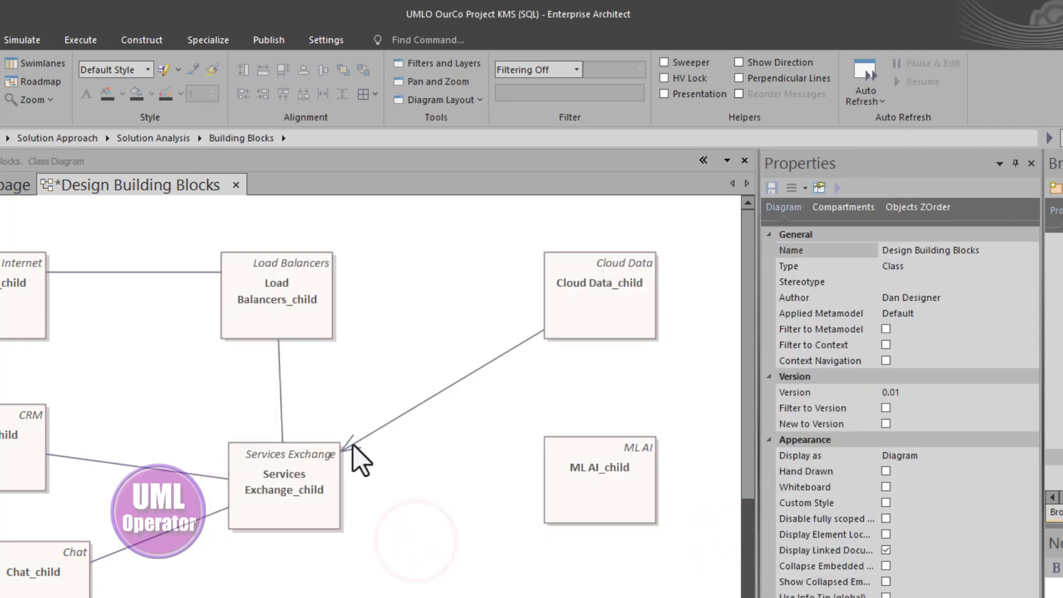
{"action": "double_click", "coordinate": [381, 427]}
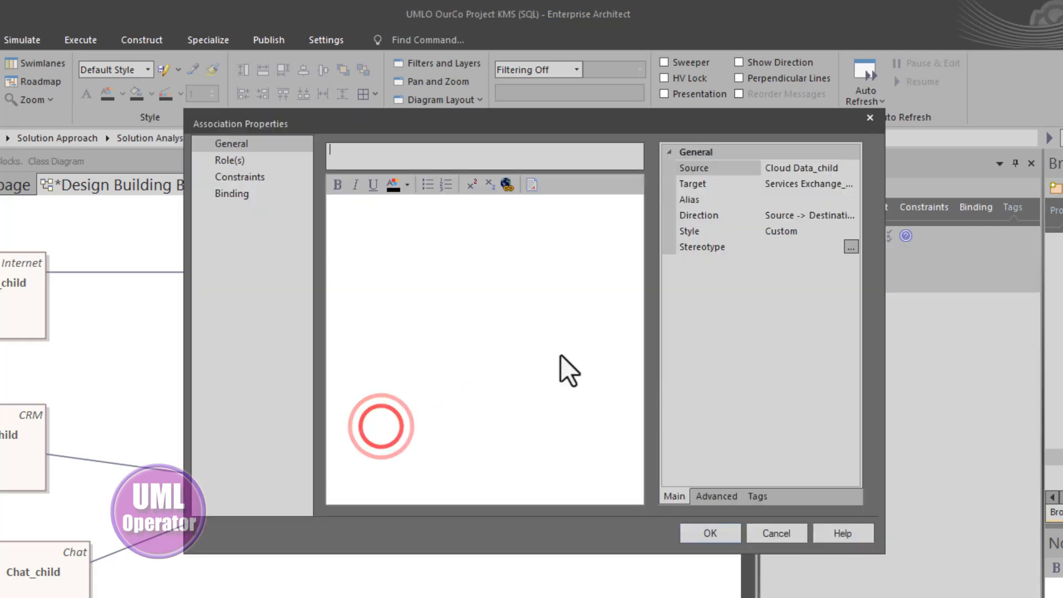
{"action": "left_click", "coordinate": [845, 214]}
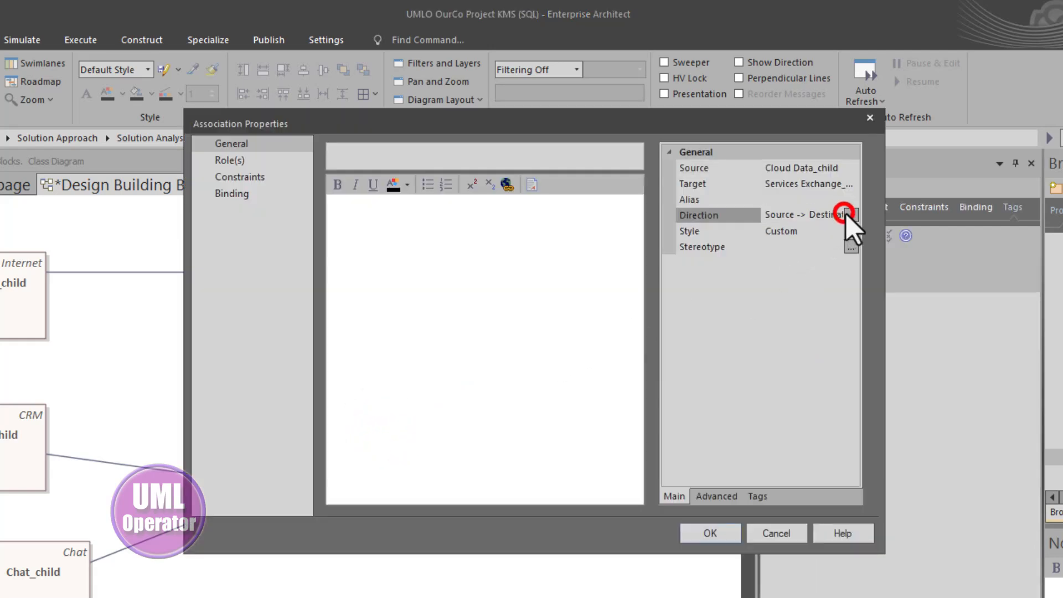
{"action": "left_click", "coordinate": [852, 215]}
{"action": "left_click", "coordinate": [825, 233]}
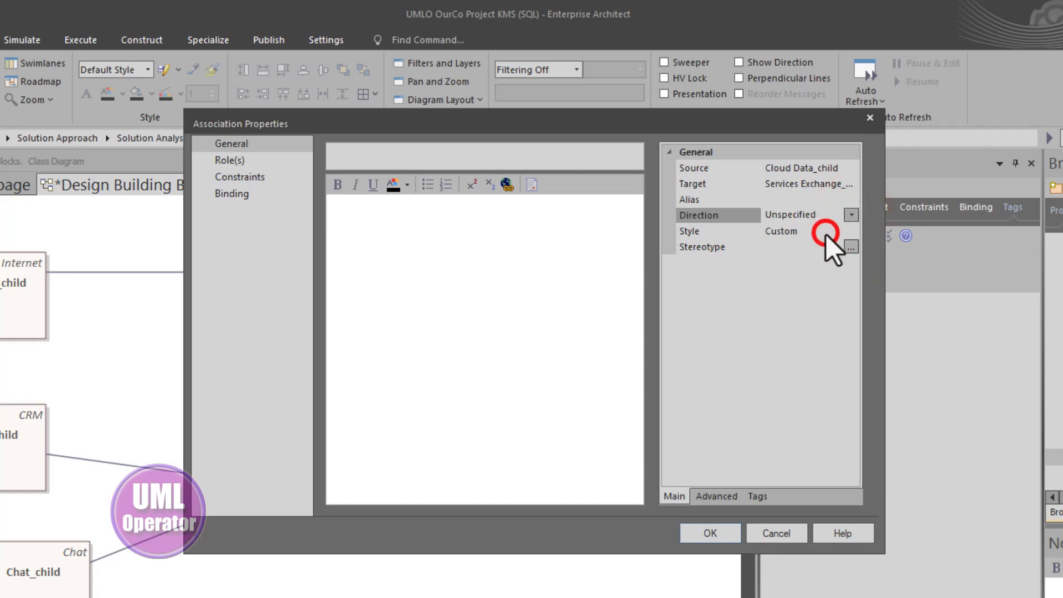
{"action": "left_click", "coordinate": [703, 532]}
{"action": "left_click", "coordinate": [463, 448]}
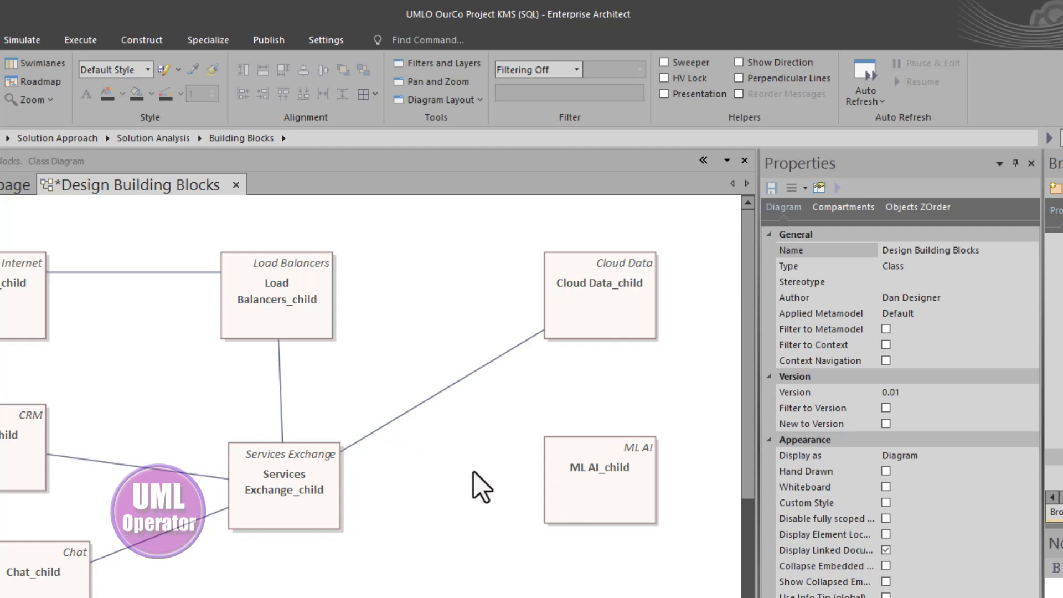
Step: Connect Services Exchange_child to ML AI_child and eCommerce Site_child to Services Exchange_child with Associations
{"action": "left_click", "coordinate": [319, 479]}
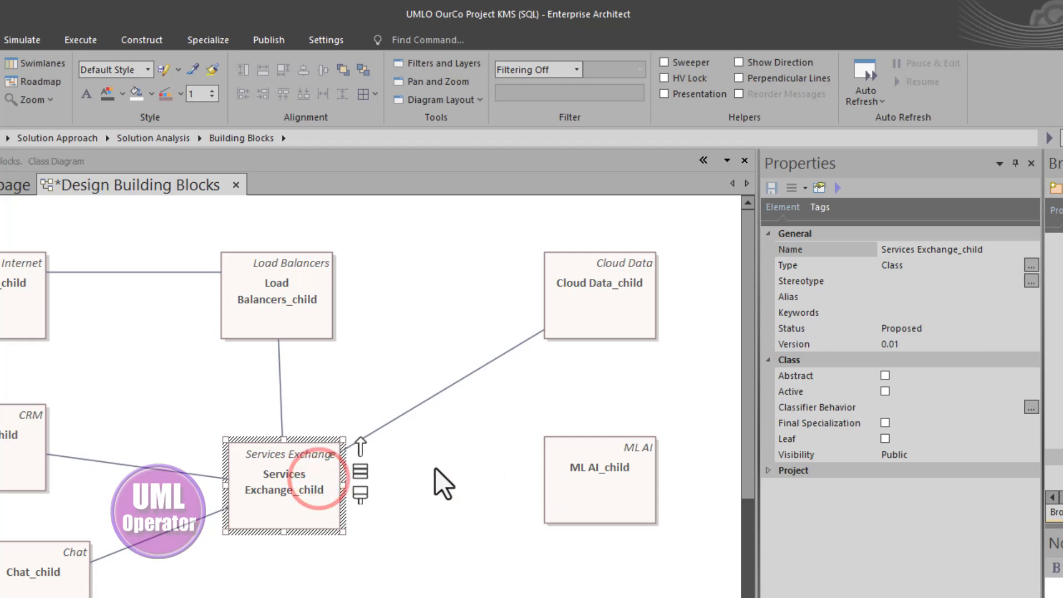
{"action": "left_click_drag", "start_coordinate": [357, 446], "coordinate": [578, 480]}
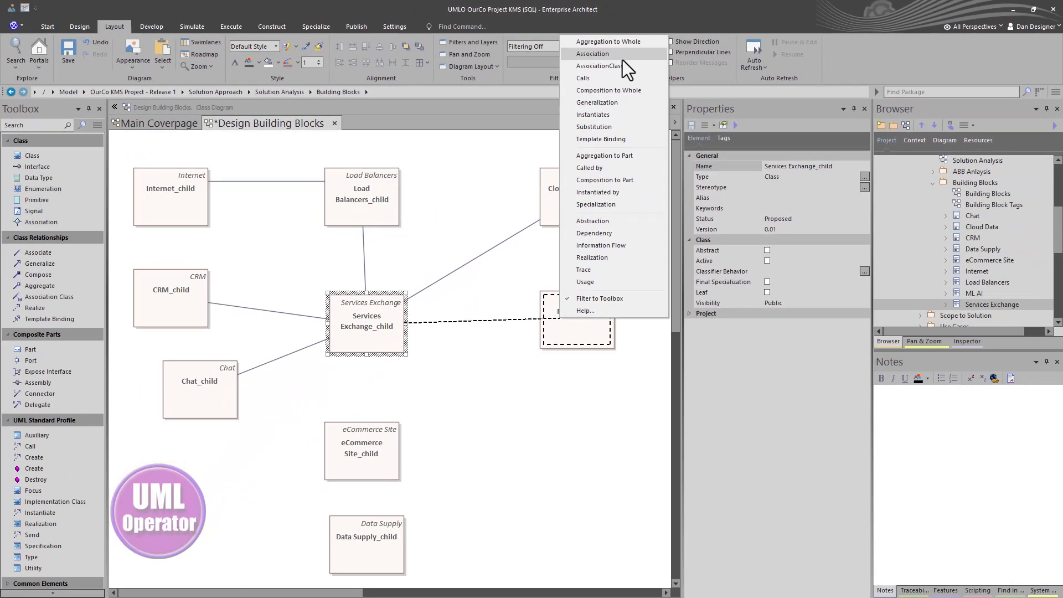
{"action": "left_click", "coordinate": [642, 68]}
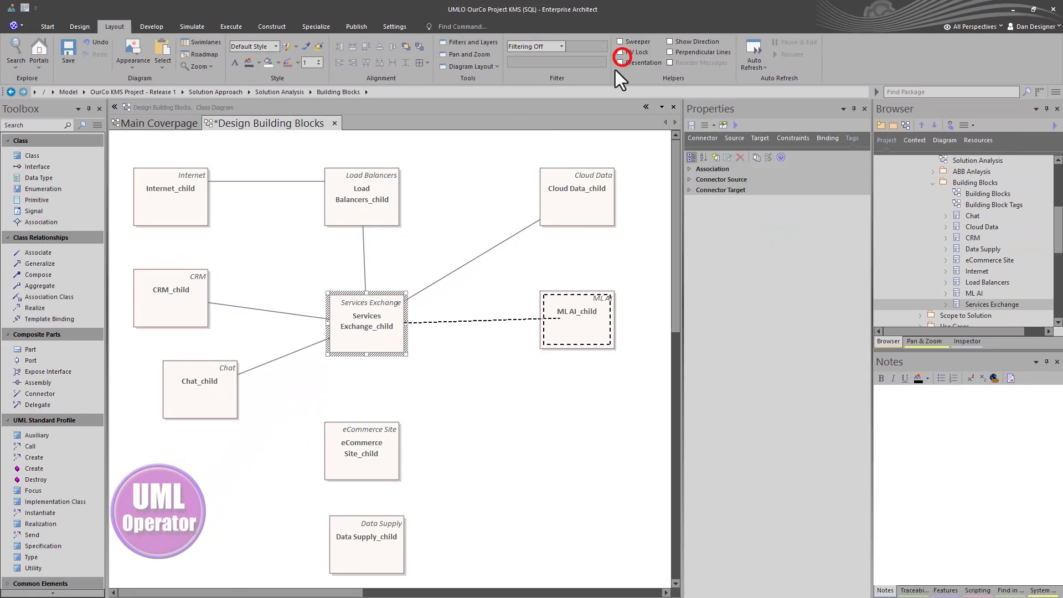
{"action": "left_click", "coordinate": [323, 406]}
{"action": "left_click", "coordinate": [365, 443]}
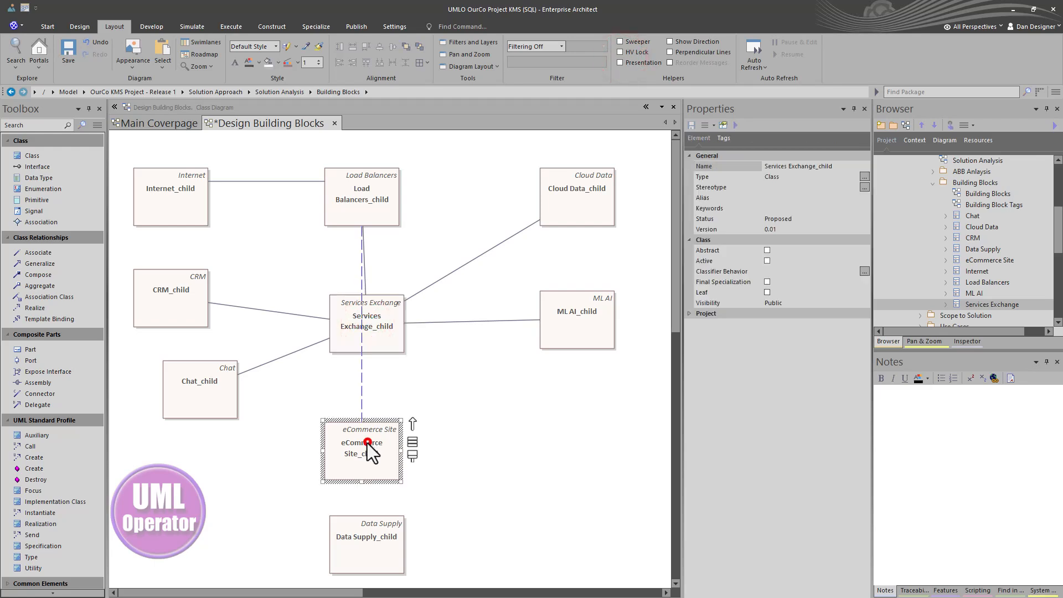
{"action": "left_click_drag", "start_coordinate": [413, 424], "coordinate": [363, 339]}
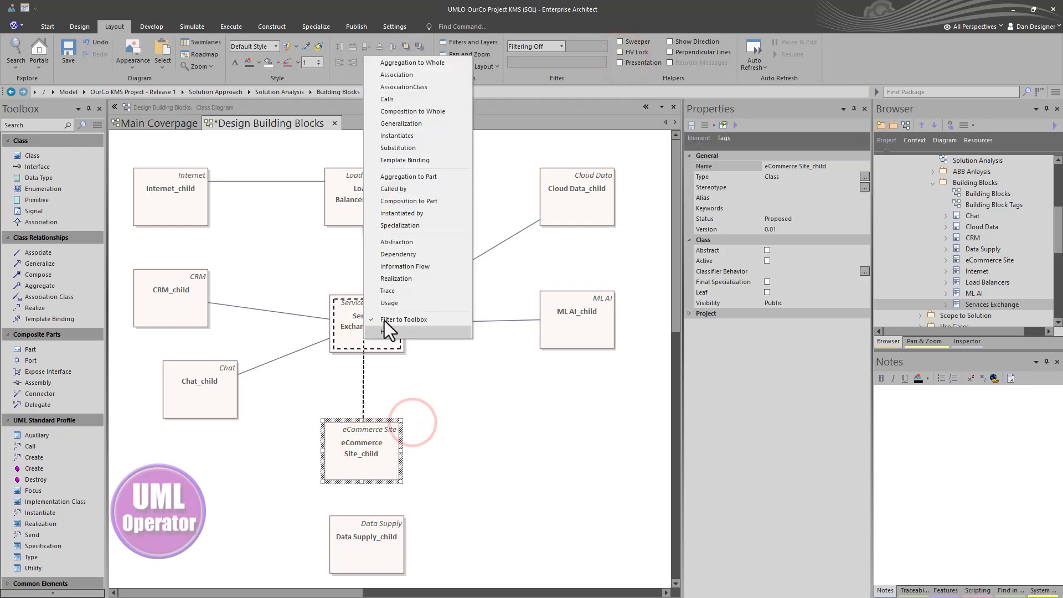
{"action": "left_click", "coordinate": [417, 75]}
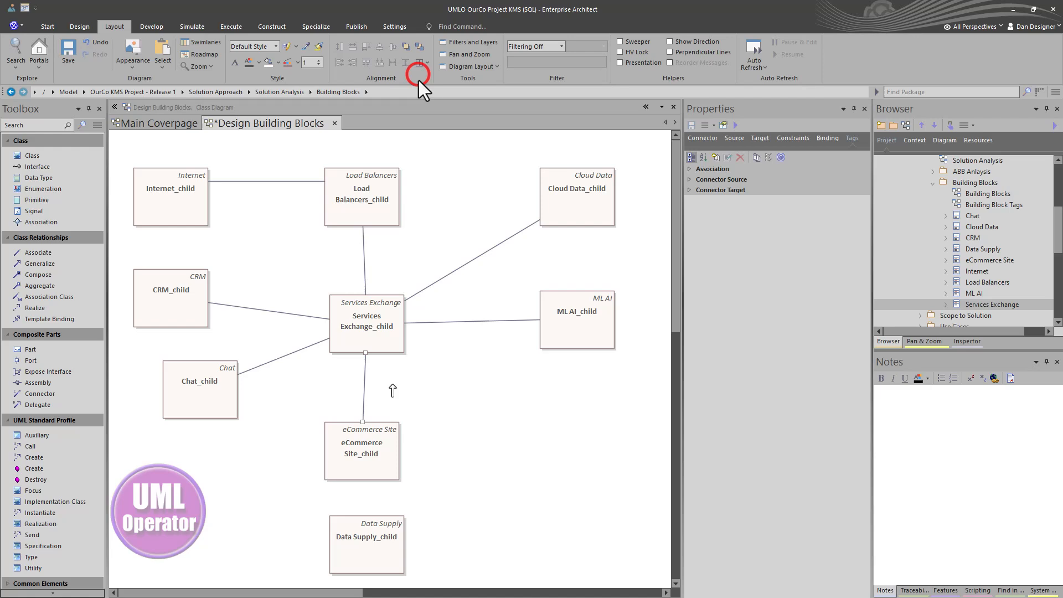
Step: Connect eCommerce Site_child to Data Supply_child with an Association
{"action": "left_click", "coordinate": [373, 465]}
{"action": "left_click_drag", "start_coordinate": [414, 424], "coordinate": [361, 541]}
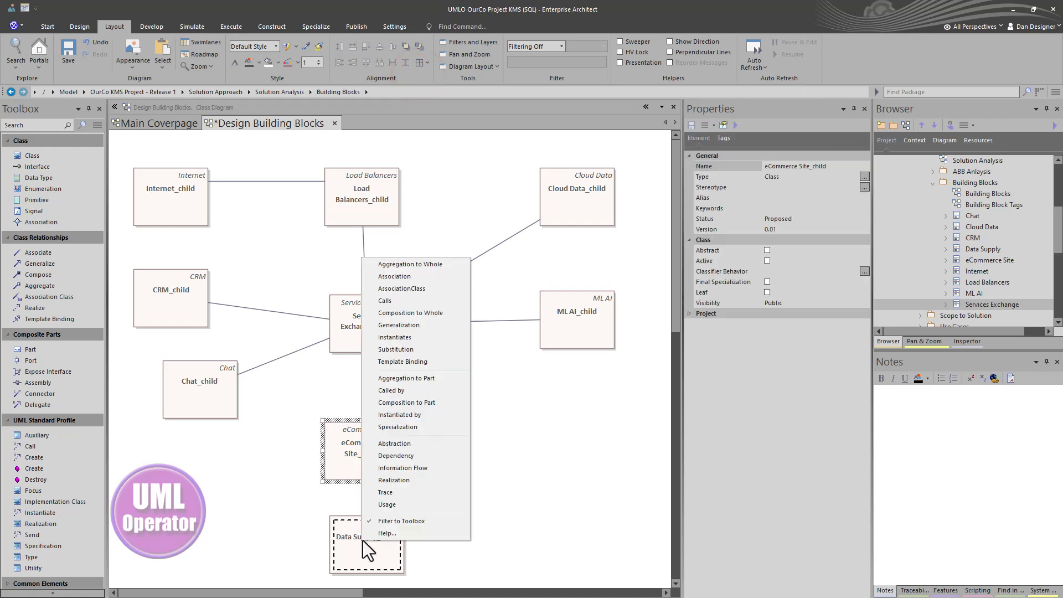
{"action": "left_click", "coordinate": [417, 276]}
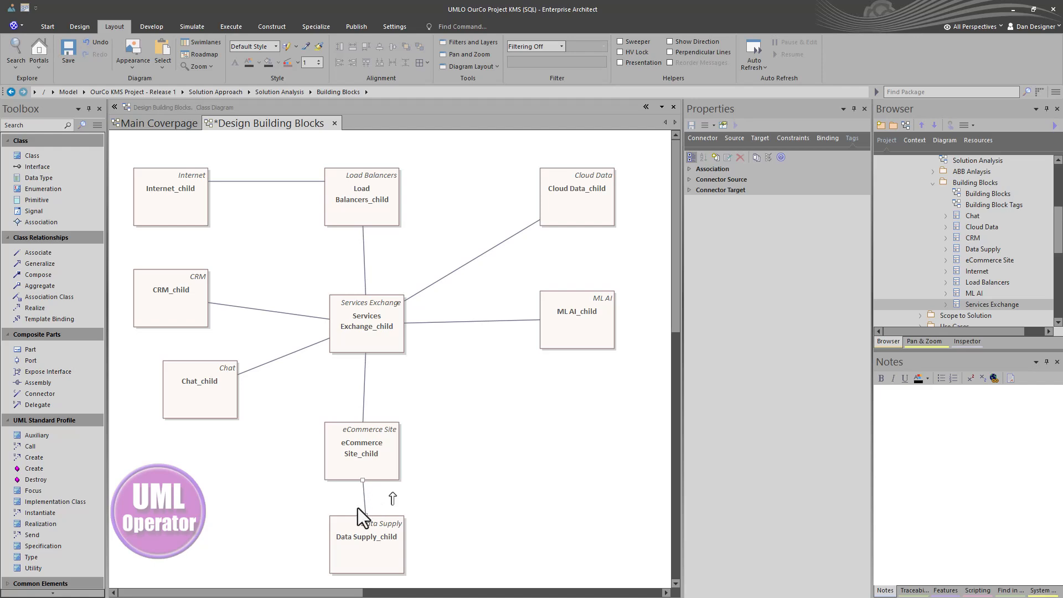
{"action": "left_click", "coordinate": [351, 533]}
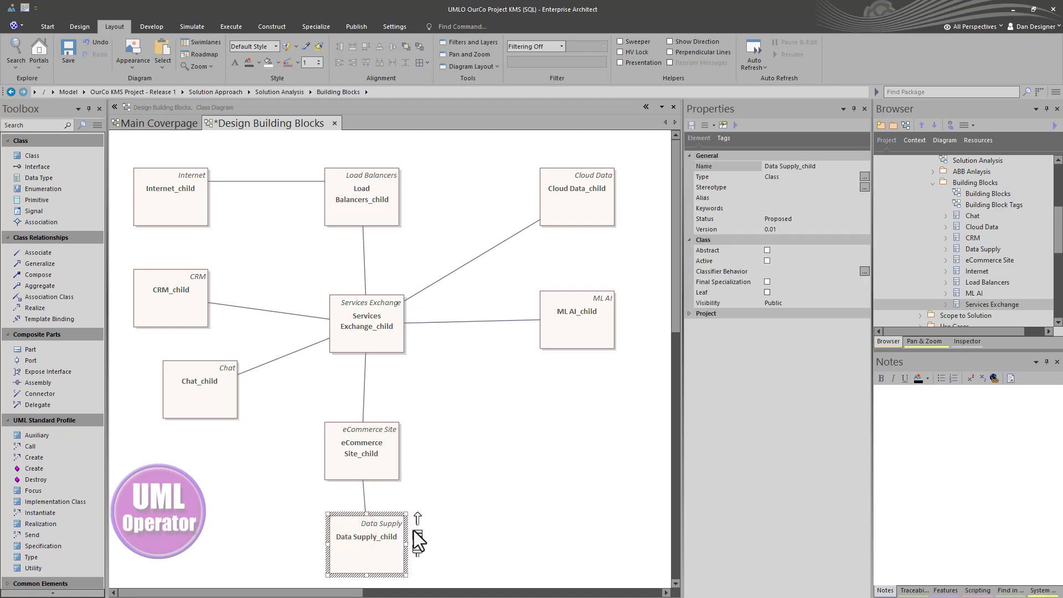
Step: Connect Chat_child and CRM_child to Data Supply_child with Associations
{"action": "left_click", "coordinate": [224, 407]}
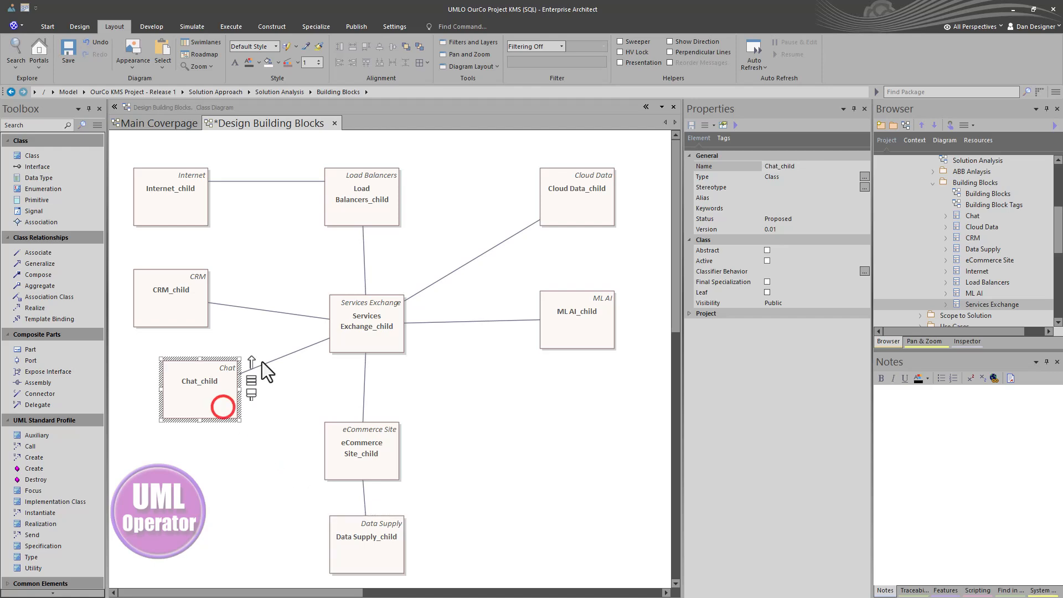
{"action": "left_click_drag", "start_coordinate": [251, 358], "coordinate": [353, 542]}
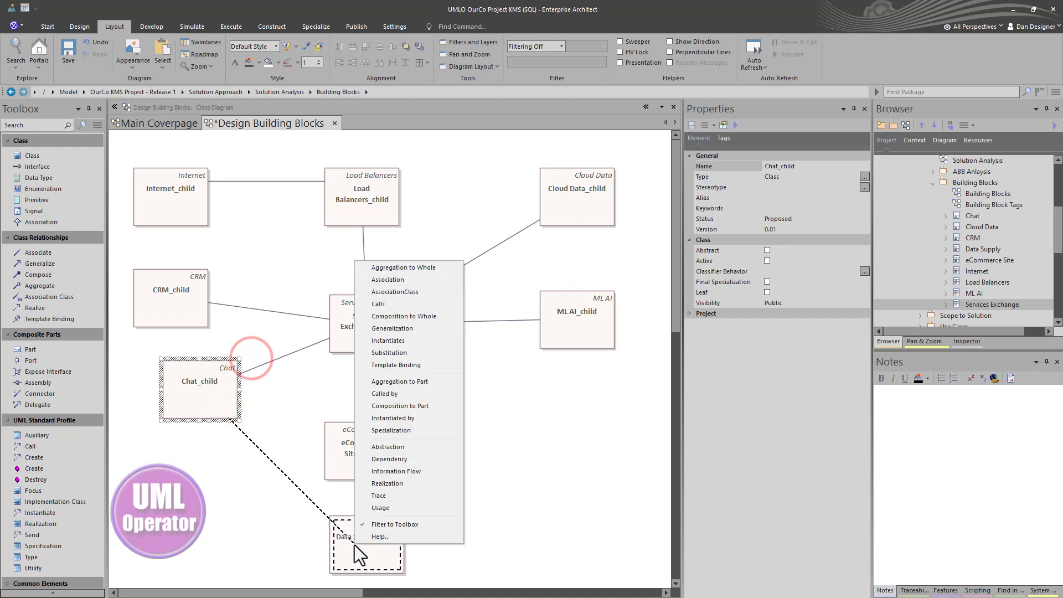
{"action": "left_click", "coordinate": [420, 284]}
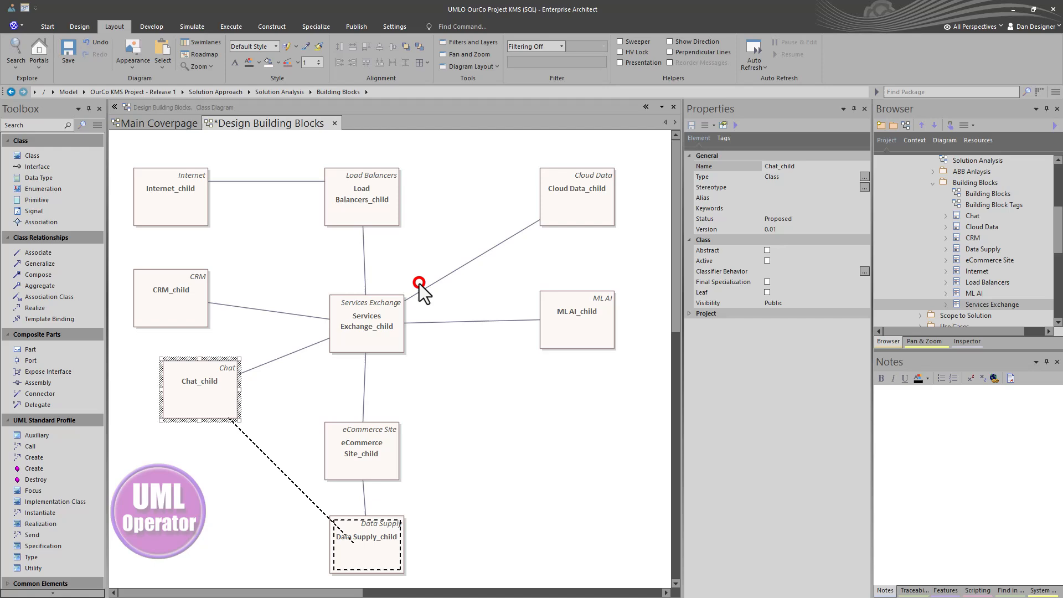
{"action": "left_click", "coordinate": [202, 298]}
{"action": "left_click_drag", "start_coordinate": [223, 271], "coordinate": [334, 533]}
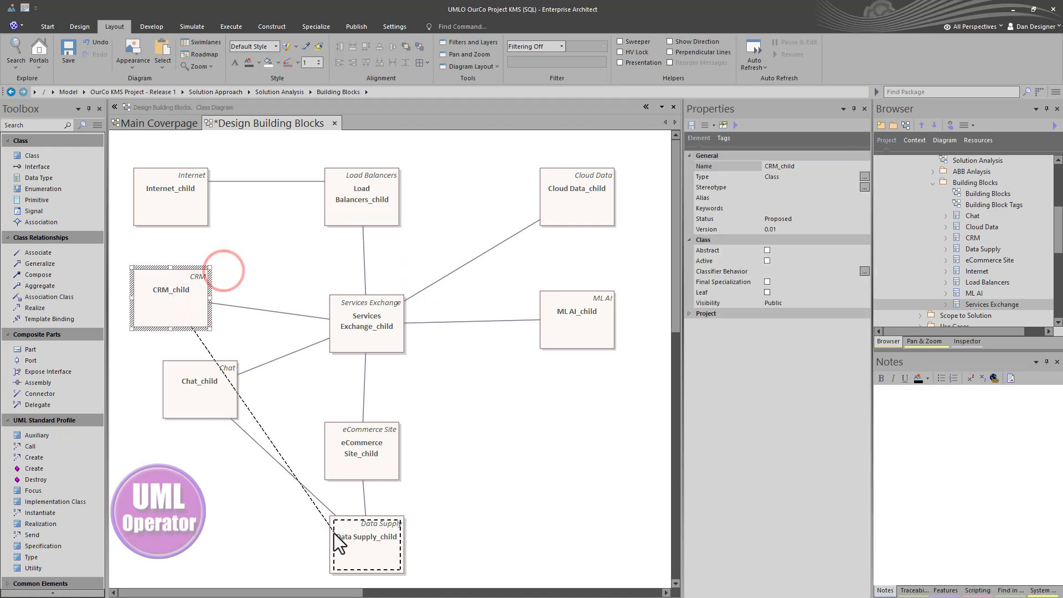
{"action": "left_click", "coordinate": [383, 274]}
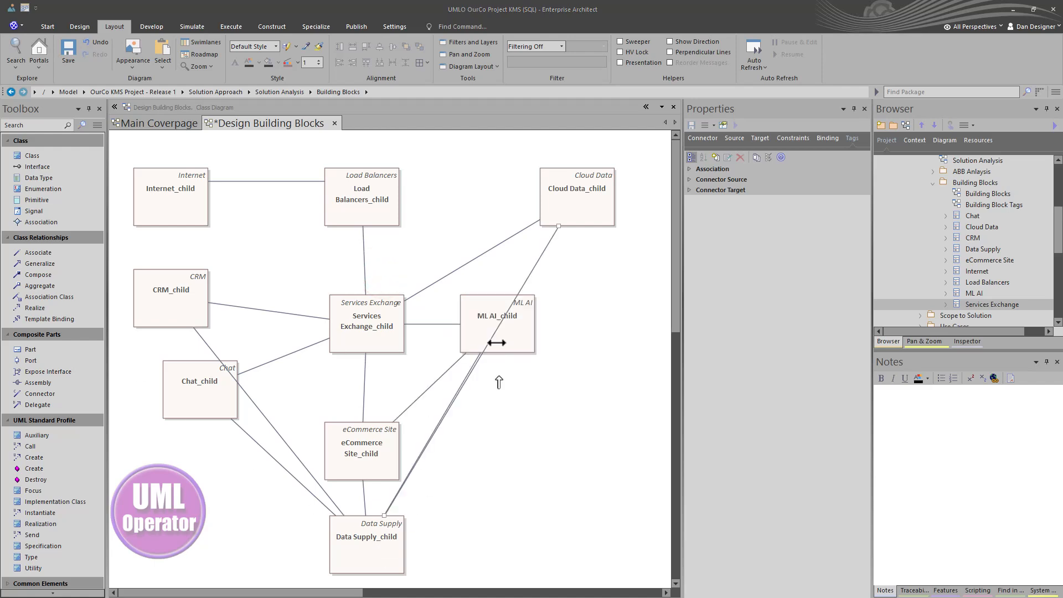
Step: Set the connector between Internet_child and Load Balancers_child to Orthogonal - Square and apply that line style to all connectors of the same type
{"action": "left_click", "coordinate": [258, 182]}
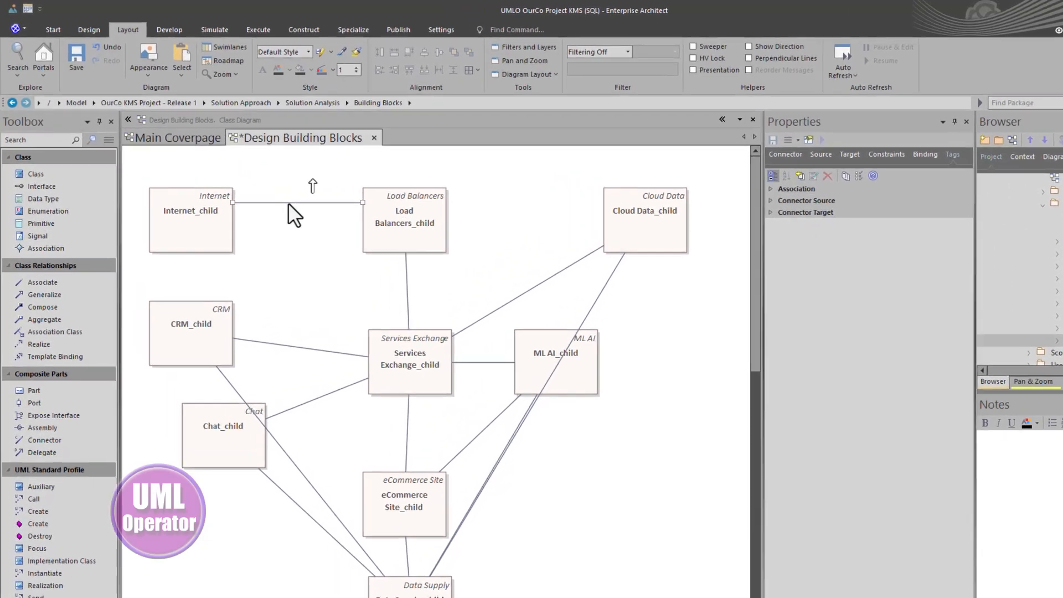
{"action": "right_click", "coordinate": [258, 182]}
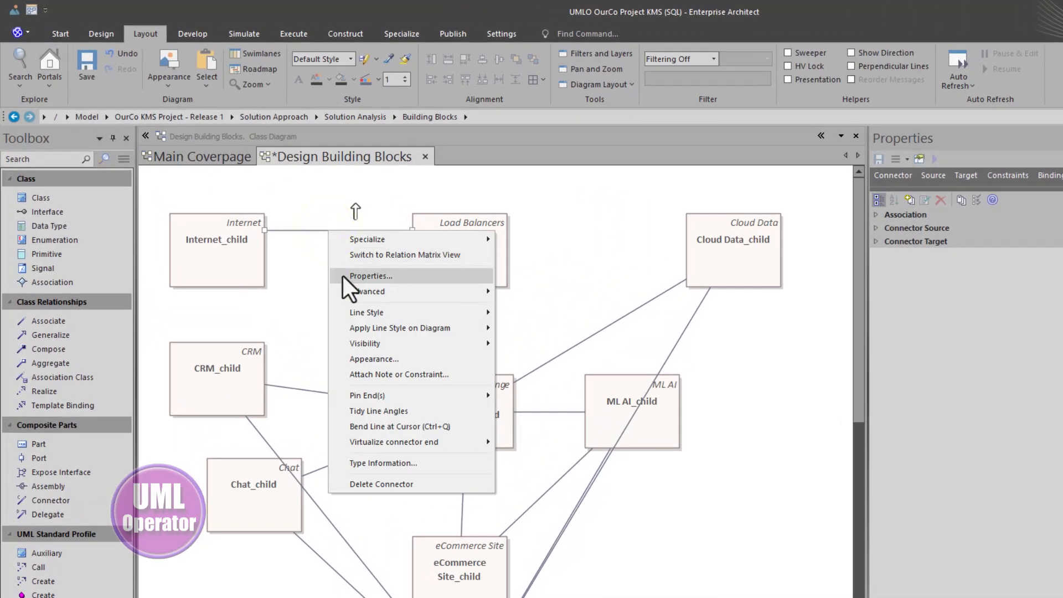
{"action": "mouse_move", "coordinate": [365, 314]}
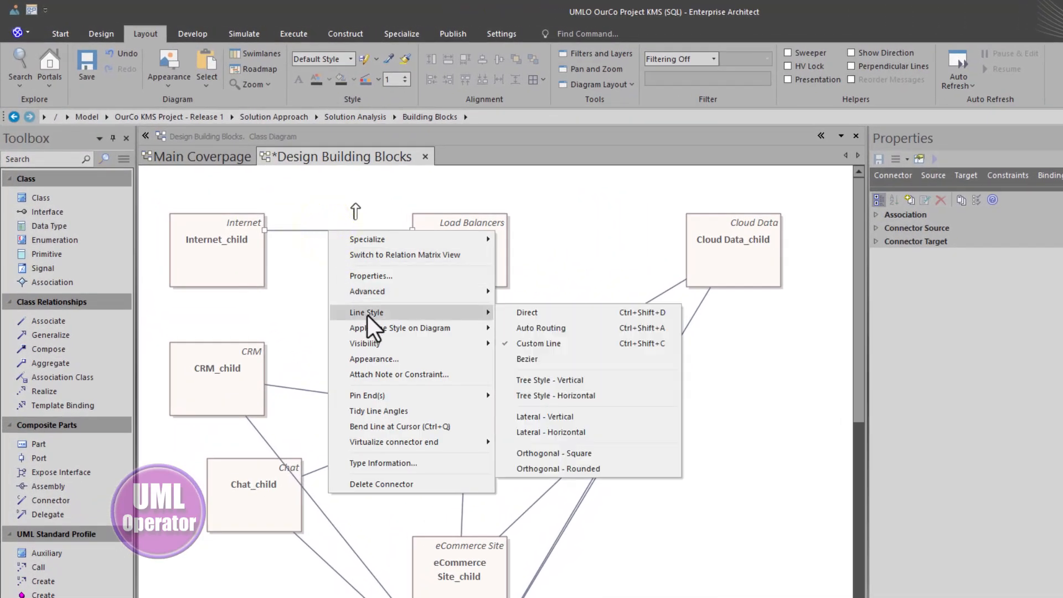
{"action": "left_click", "coordinate": [572, 458]}
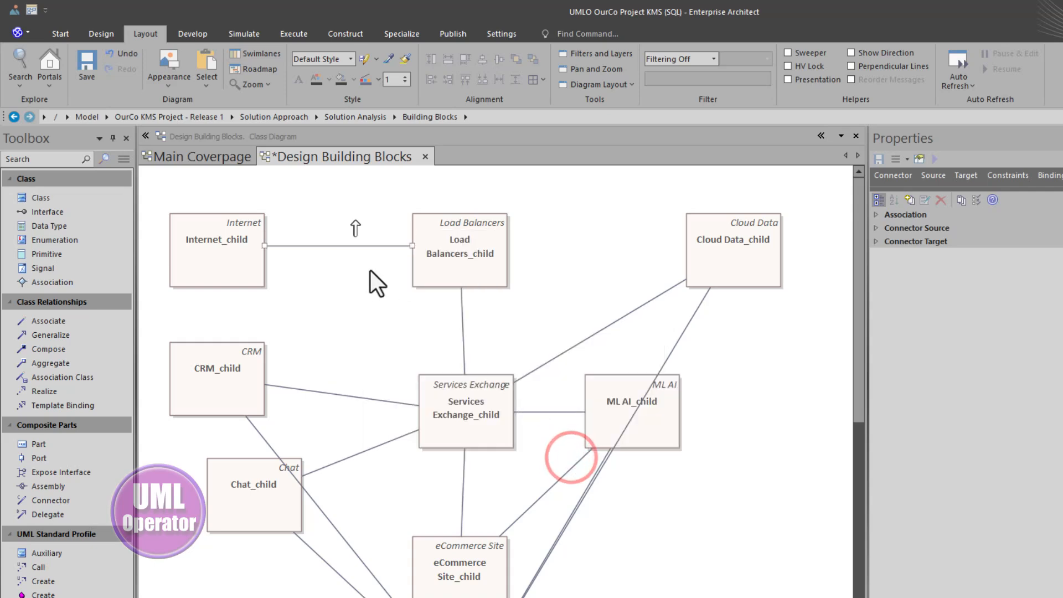
{"action": "right_click", "coordinate": [364, 243]}
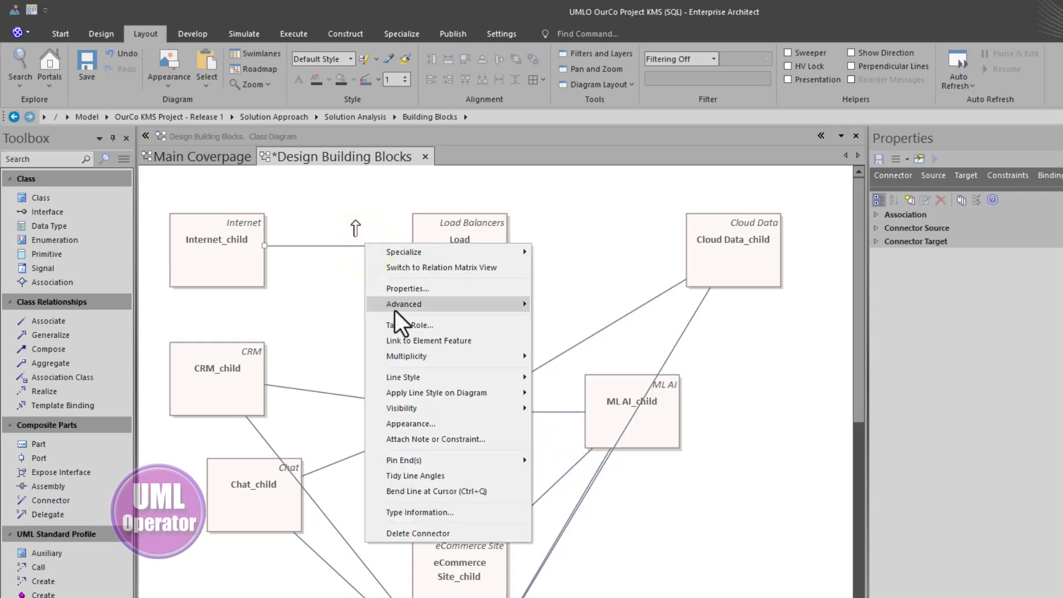
{"action": "mouse_move", "coordinate": [420, 394]}
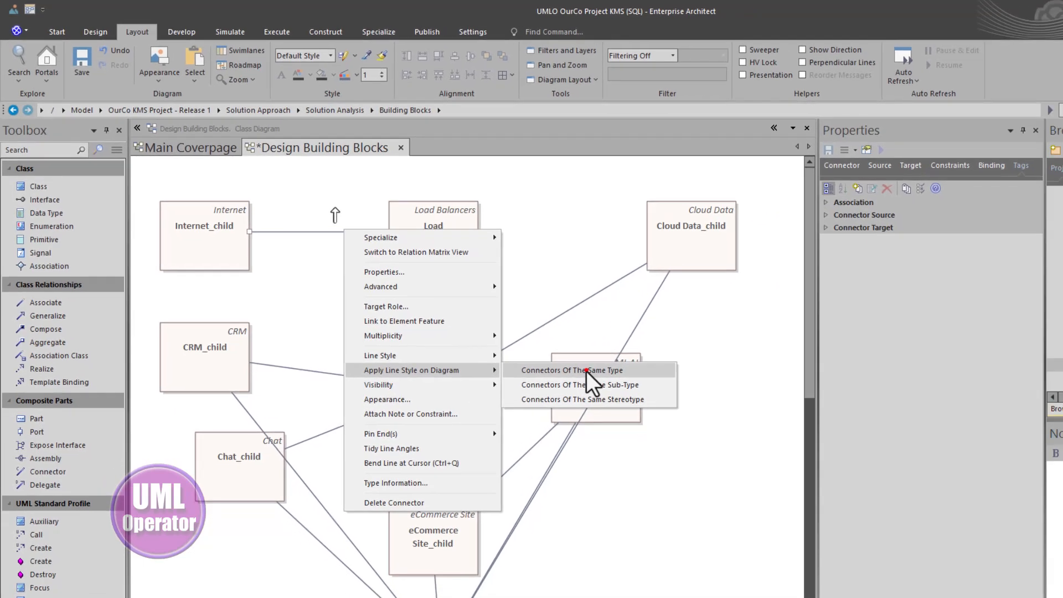
{"action": "left_click", "coordinate": [618, 393]}
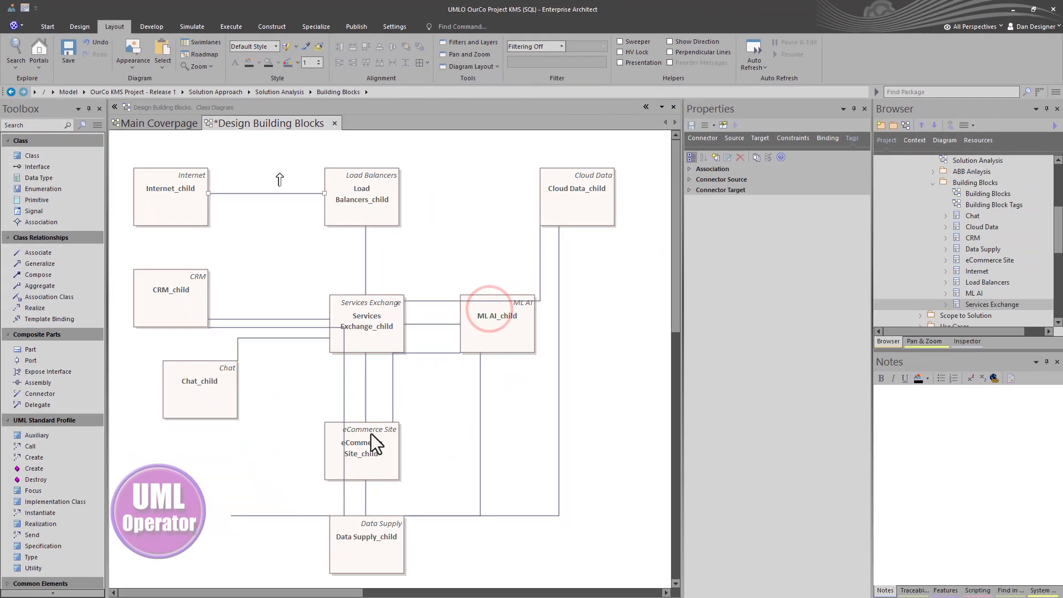
Step: Reroute the connectors from Chat_child and CRM_child so they run separately down and into the left side of Data Supply_child
{"action": "left_click_drag", "start_coordinate": [274, 515], "coordinate": [252, 530]}
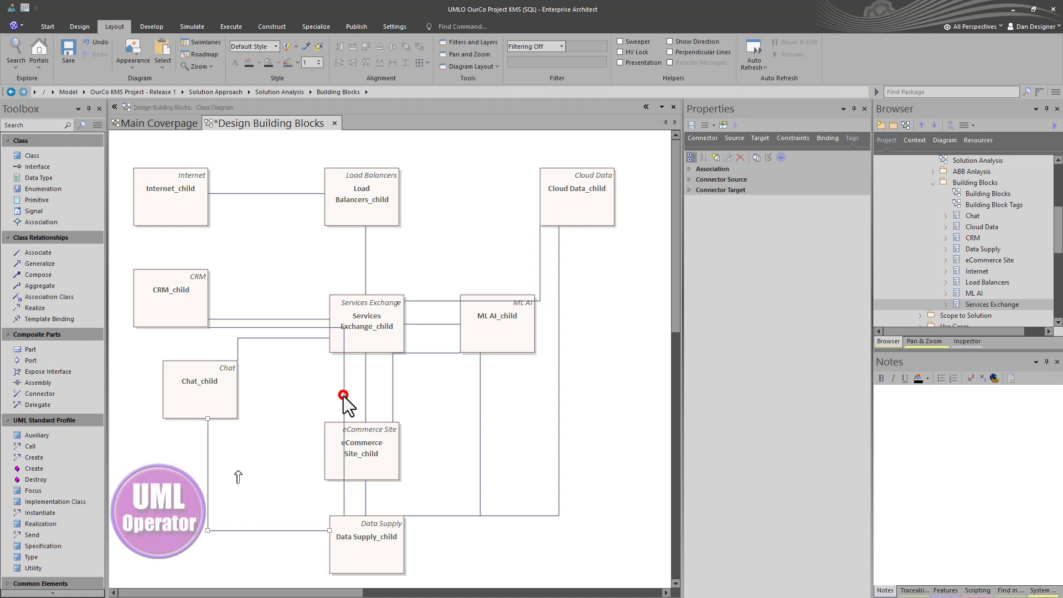
{"action": "left_click_drag", "start_coordinate": [343, 394], "coordinate": [201, 593]}
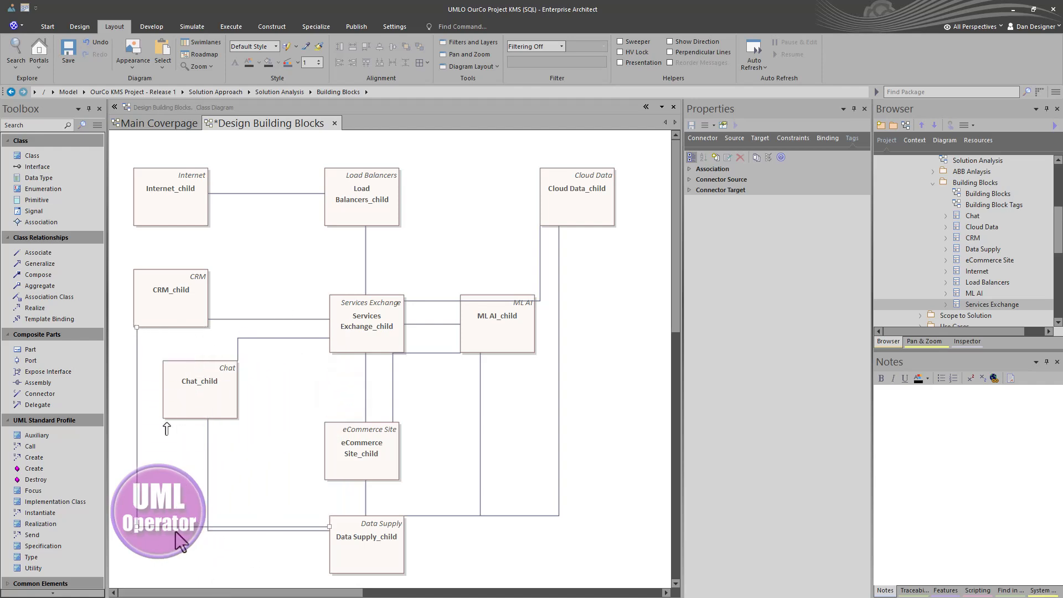
{"action": "left_click_drag", "start_coordinate": [176, 527], "coordinate": [176, 548]}
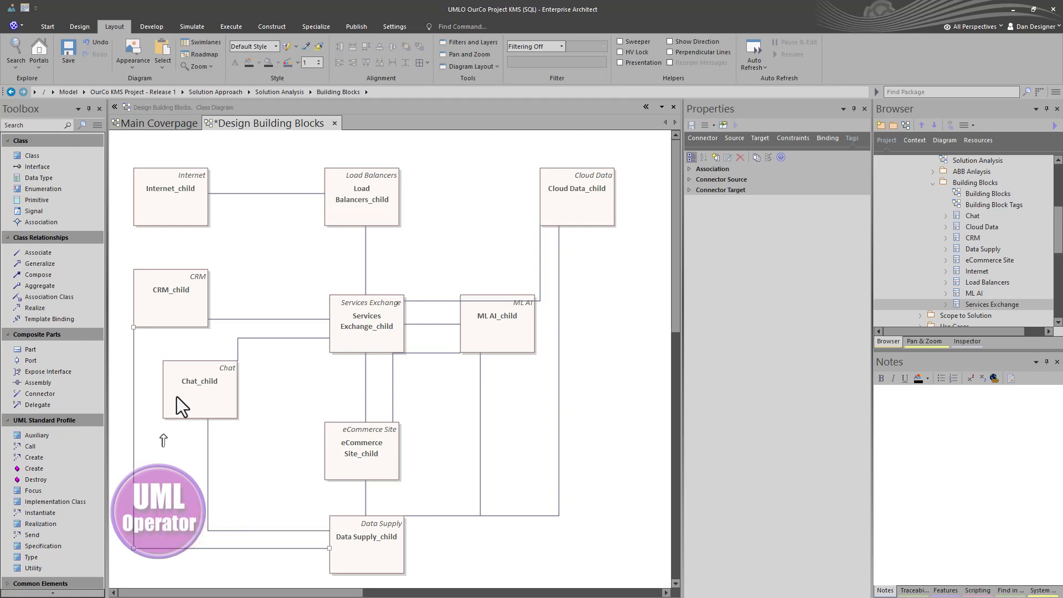
{"action": "left_click_drag", "start_coordinate": [135, 399], "coordinate": [147, 398]}
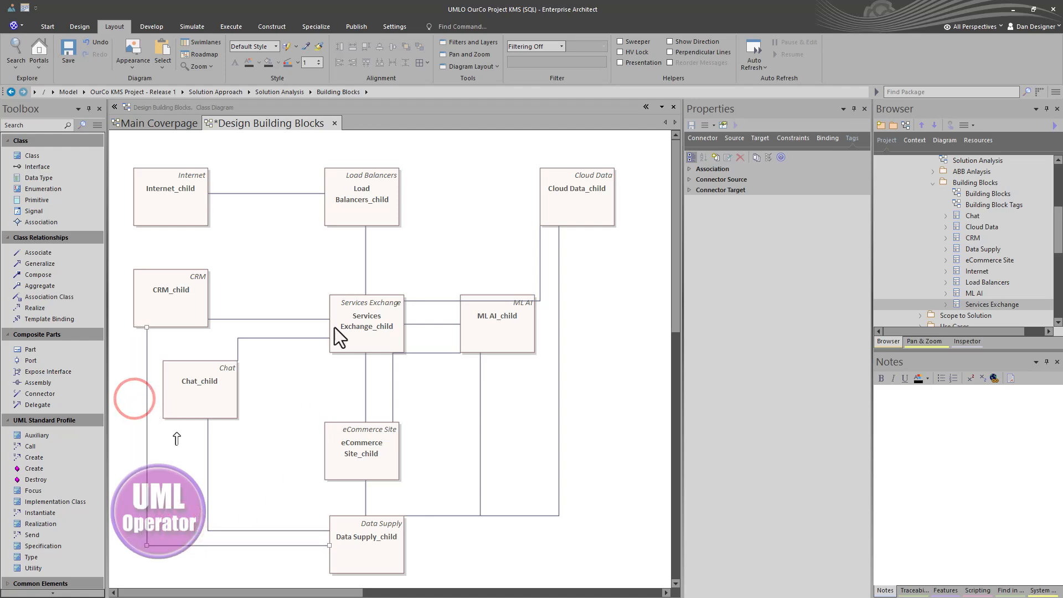
Step: Reroute the Cloud Data_child connector into the top of Services Exchange_child, and shift Load Balancers_child left with its connector bending down into the same edge
{"action": "left_click_drag", "start_coordinate": [437, 301], "coordinate": [433, 201]}
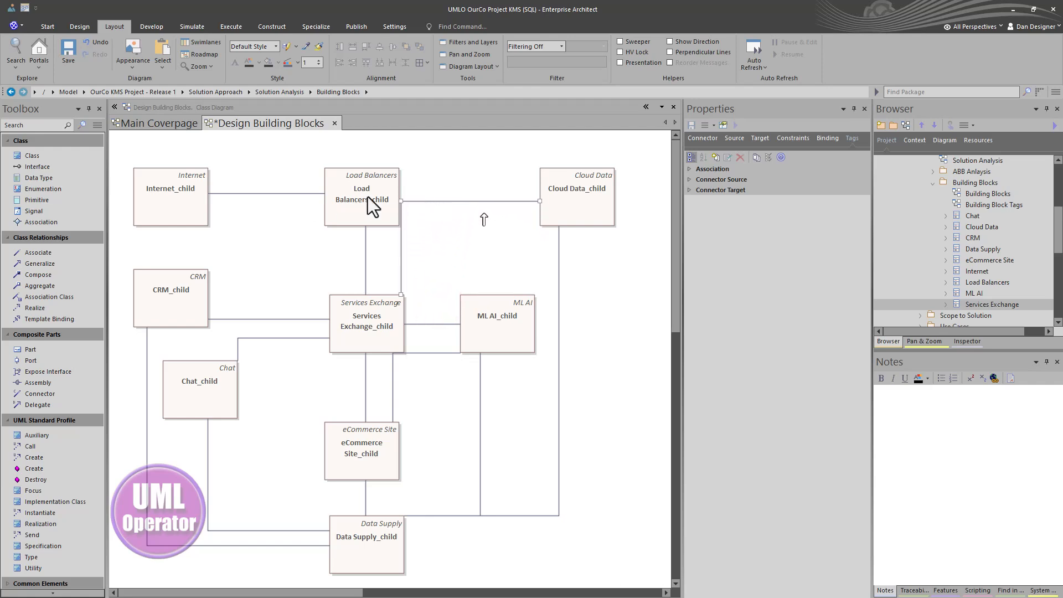
{"action": "left_click_drag", "start_coordinate": [367, 197], "coordinate": [316, 197]}
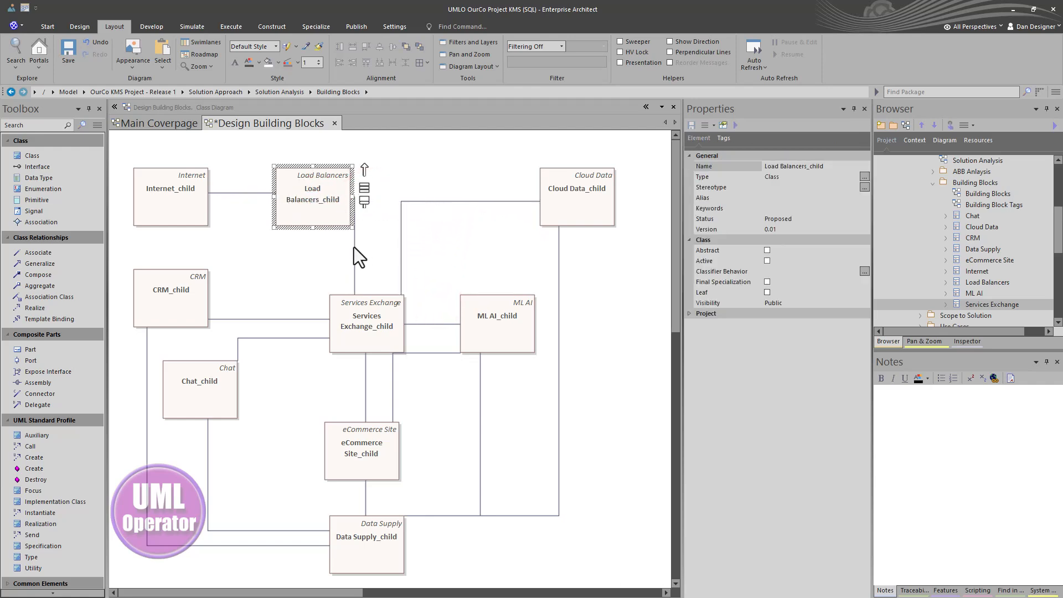
{"action": "left_click_drag", "start_coordinate": [354, 244], "coordinate": [372, 246]}
{"action": "left_click", "coordinate": [397, 253]}
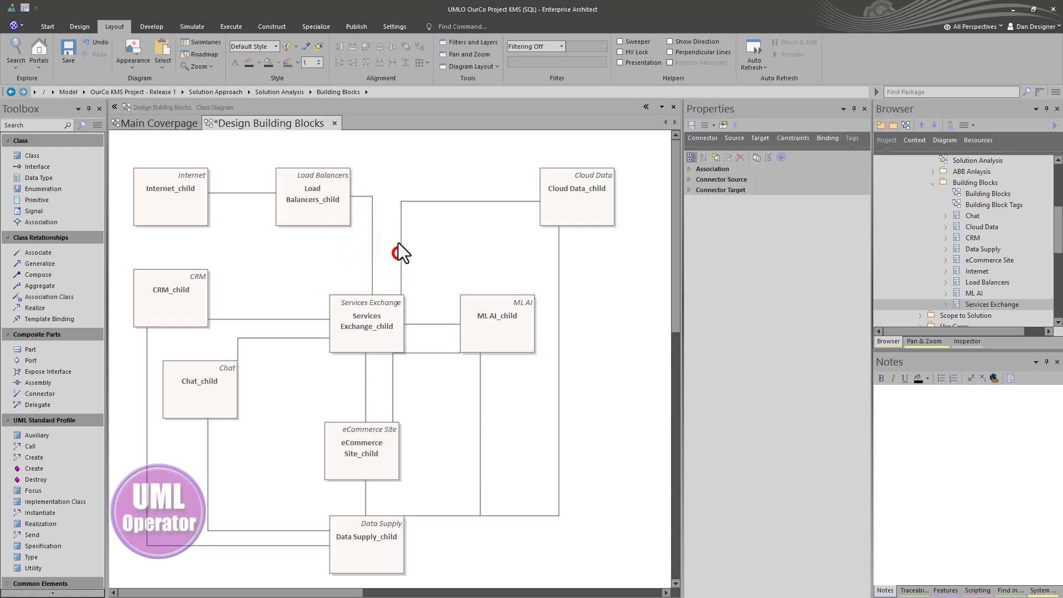
Step: Reroute the ML AI_child and Cloud Data_child connectors separately into the right sides of eCommerce Site_child and Data Supply_child, and lower Chat_child's connector to Services Exchange_child
{"action": "left_click_drag", "start_coordinate": [423, 352], "coordinate": [447, 454]}
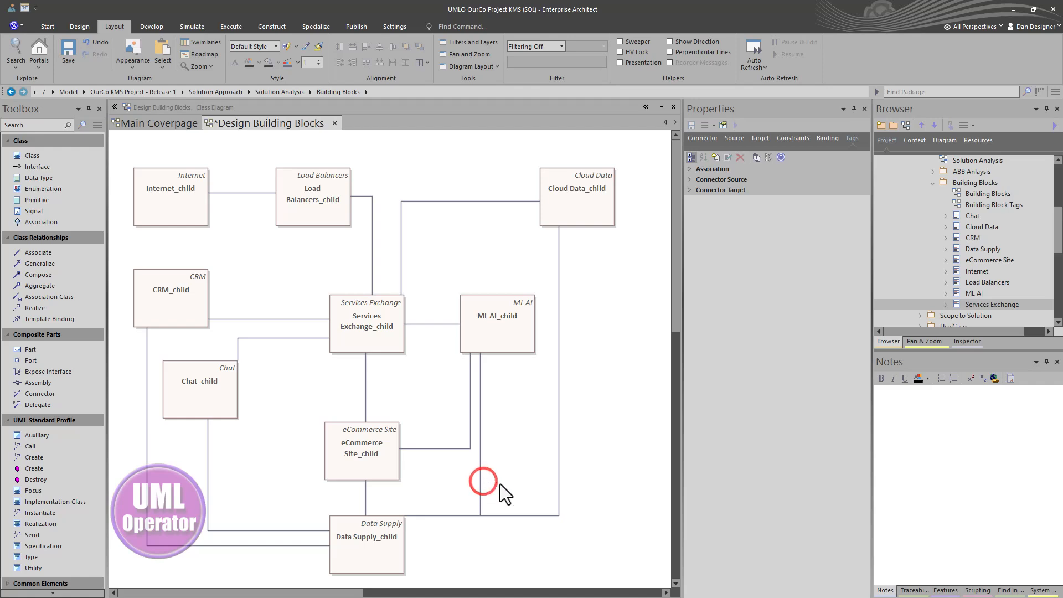
{"action": "left_click", "coordinate": [482, 482]}
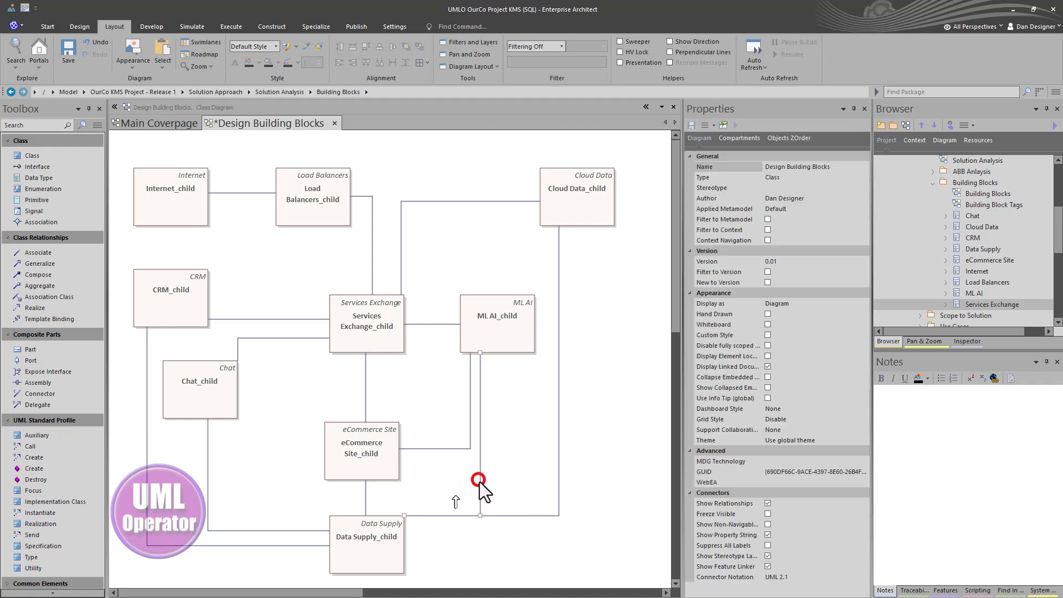
{"action": "left_click_drag", "start_coordinate": [479, 481], "coordinate": [536, 551]}
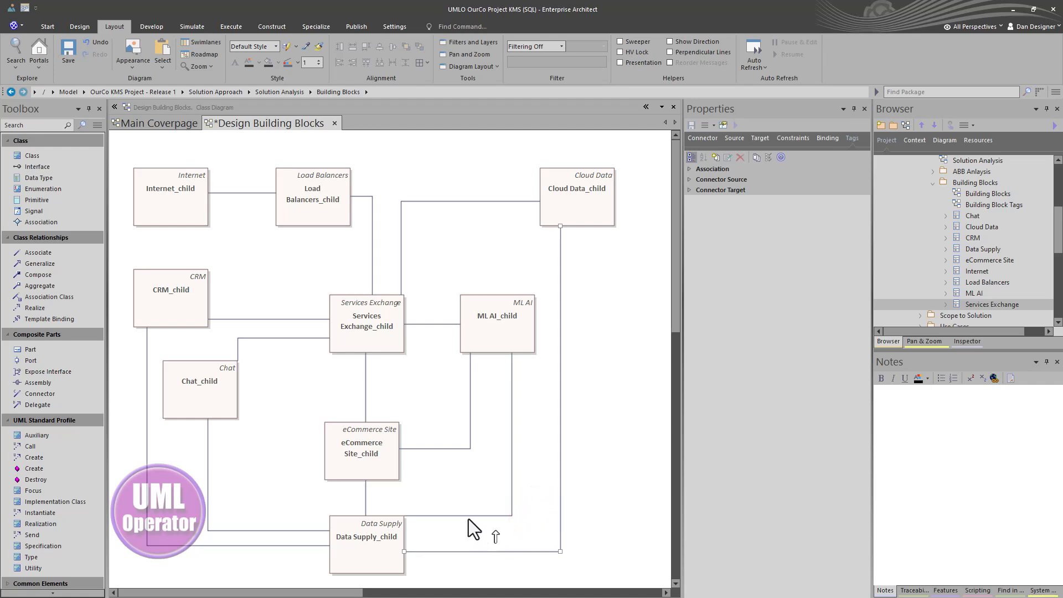
{"action": "left_click_drag", "start_coordinate": [468, 517], "coordinate": [469, 532]}
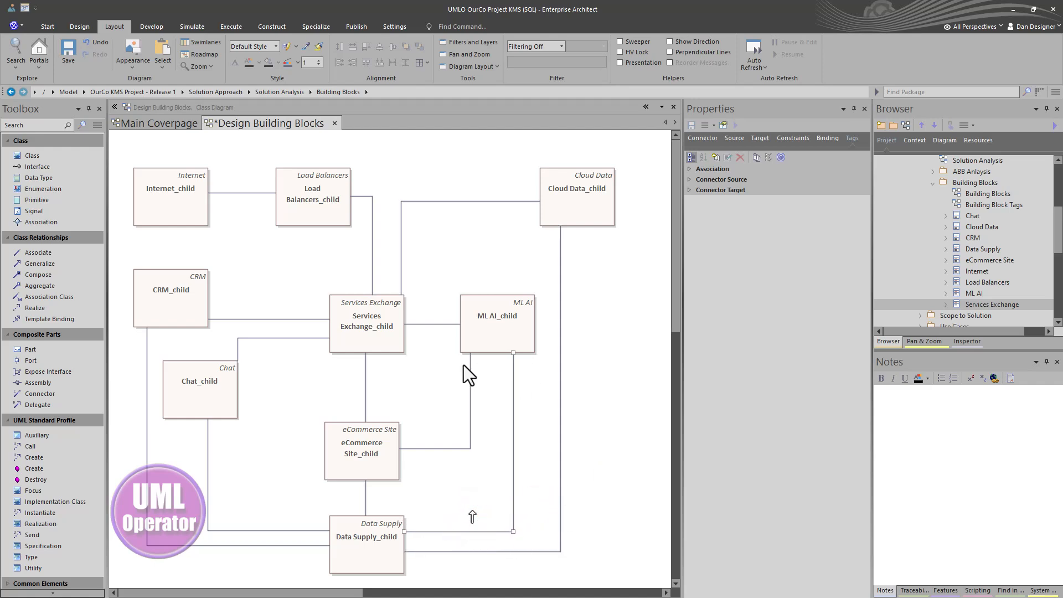
{"action": "left_click_drag", "start_coordinate": [275, 340], "coordinate": [267, 385]}
{"action": "left_click", "coordinate": [289, 413]}
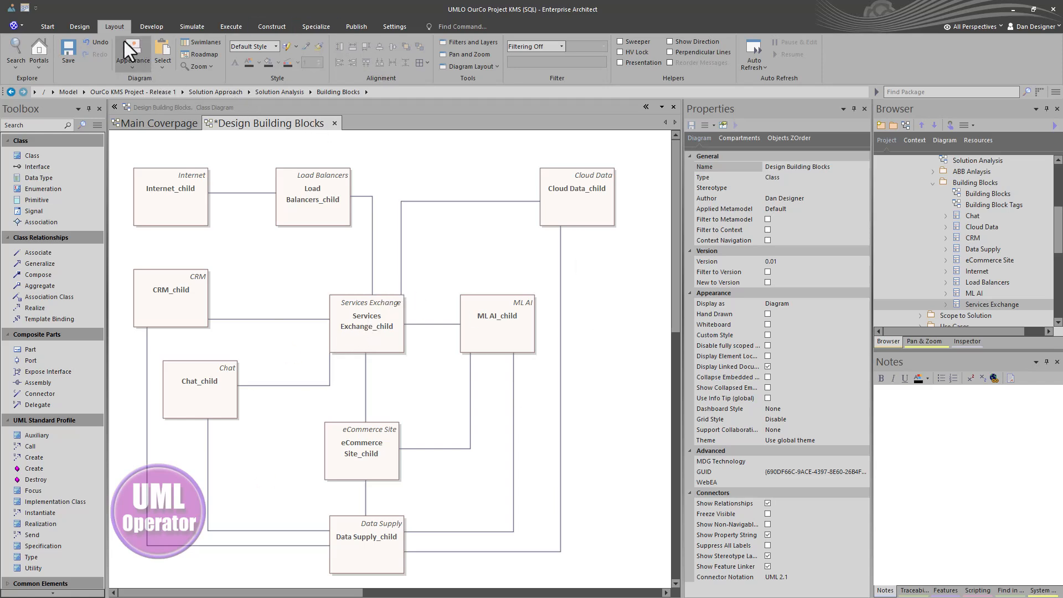
Step: Apply the Neaten layout to the diagram, and shift Chat_child right so that its connector runs clear of CRM_child's
{"action": "left_click", "coordinate": [109, 24]}
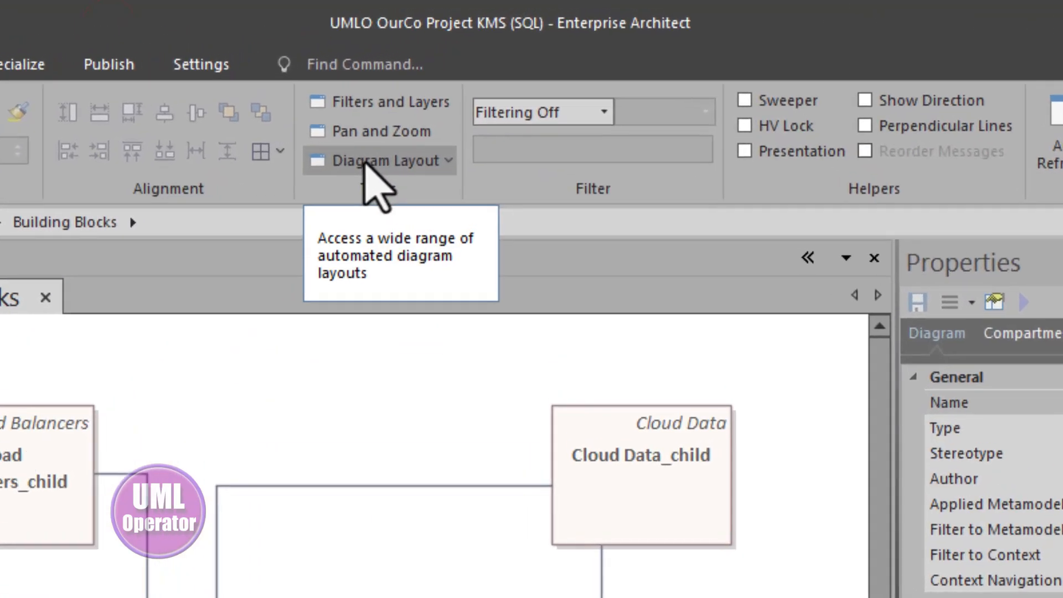
{"action": "left_click", "coordinate": [440, 166]}
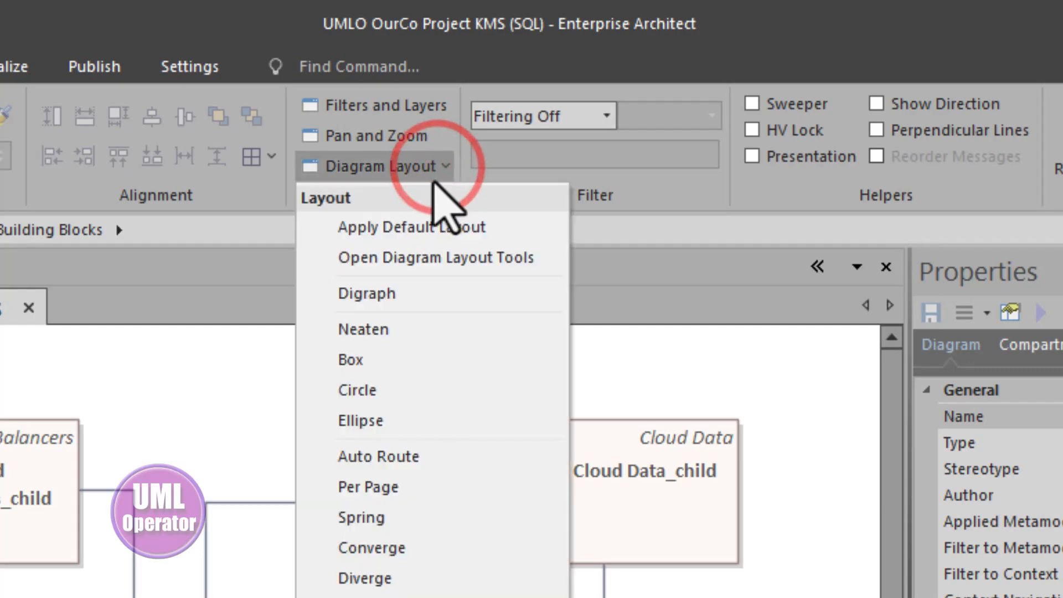
{"action": "left_click", "coordinate": [396, 334]}
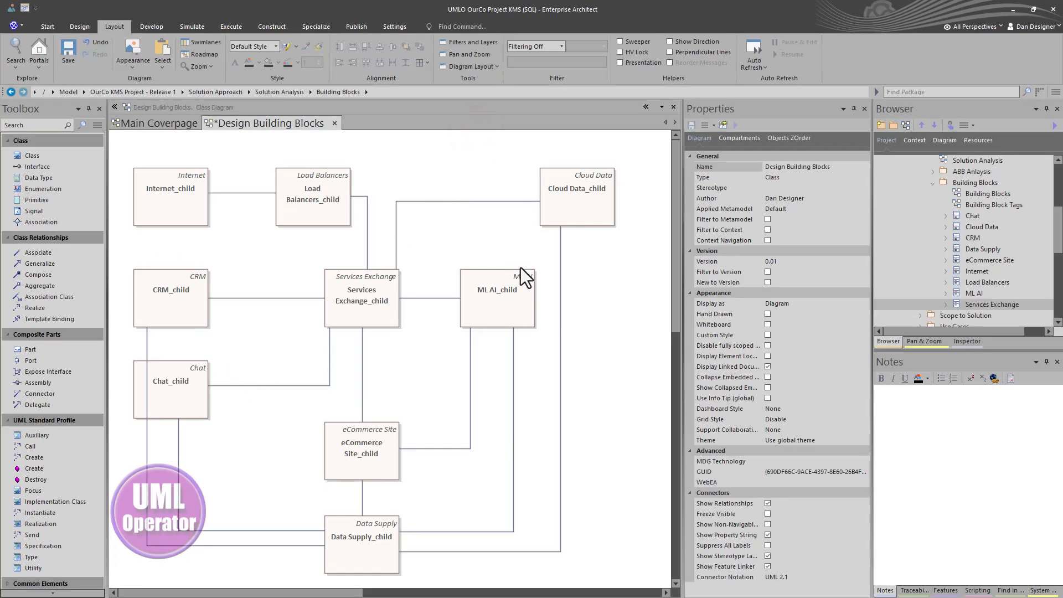
{"action": "left_click", "coordinate": [185, 397]}
{"action": "left_click_drag", "start_coordinate": [185, 396], "coordinate": [226, 400]}
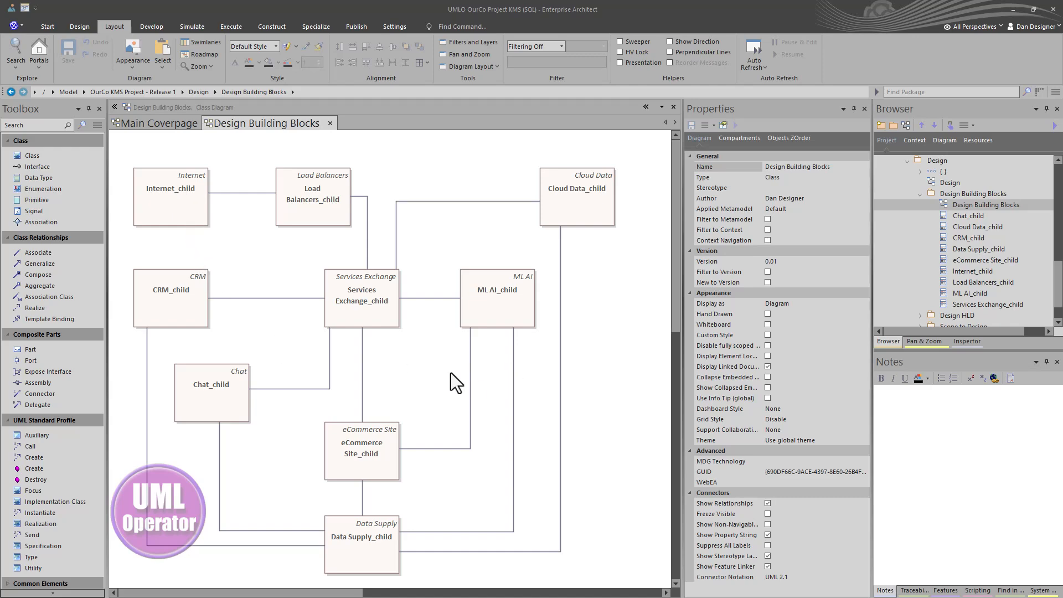
Step: Rename the Internet_child class as Internet
{"action": "double_click", "coordinate": [181, 211]}
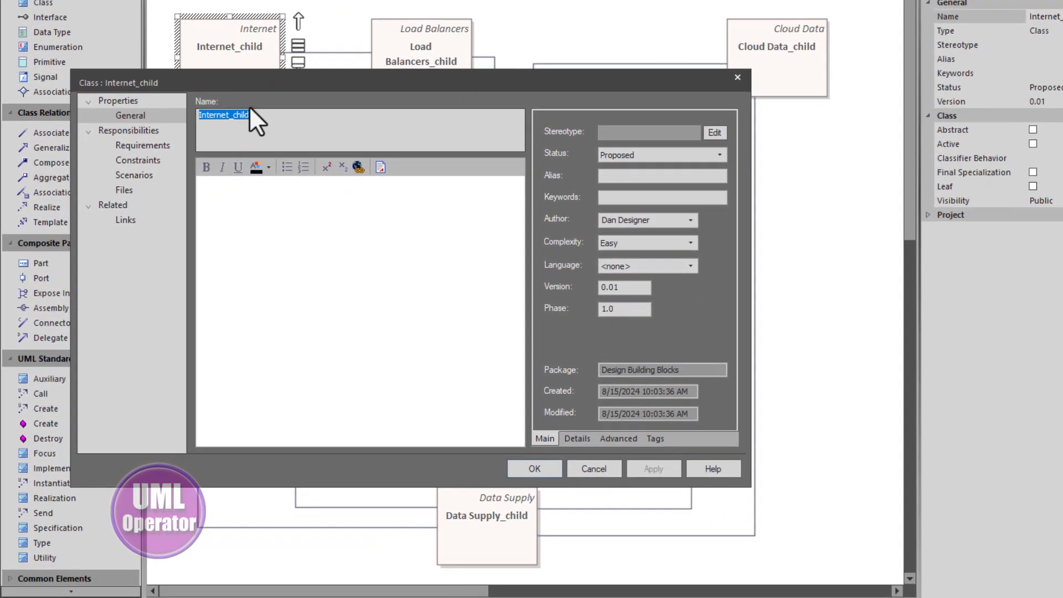
{"action": "type", "text": "Inte"}
{"action": "key", "text": "Return"}
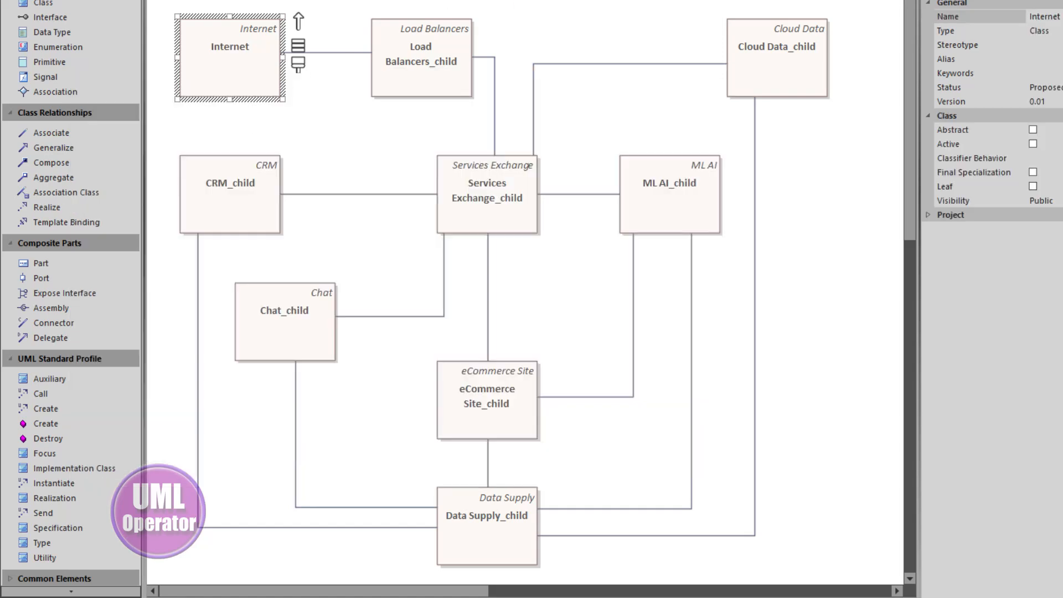
Step: Rename the child class of the Internet building block as Publlic Access
{"action": "double_click", "coordinate": [255, 71]}
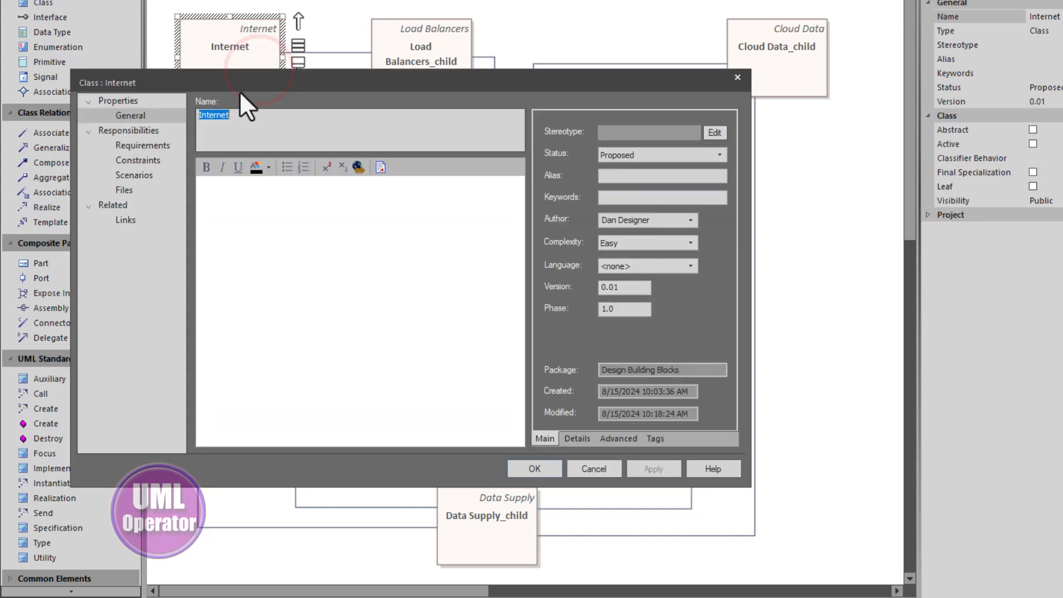
{"action": "left_click", "coordinate": [200, 115]}
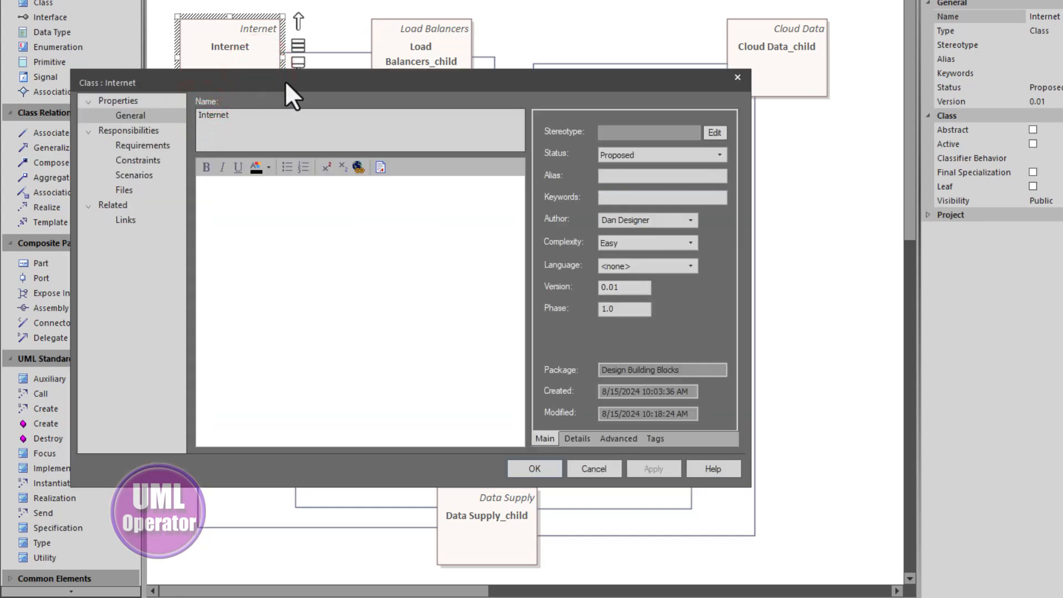
{"action": "type", "text": "The"}
{"action": "key", "text": "shift+End"}
{"action": "key", "text": "Home"}
{"action": "key", "text": "shift+End"}
{"action": "type", "text": "Publ;"}
{"action": "key", "text": "BackSpace"}
{"action": "type", "text": "lic Access"}
{"action": "key", "text": "Return"}
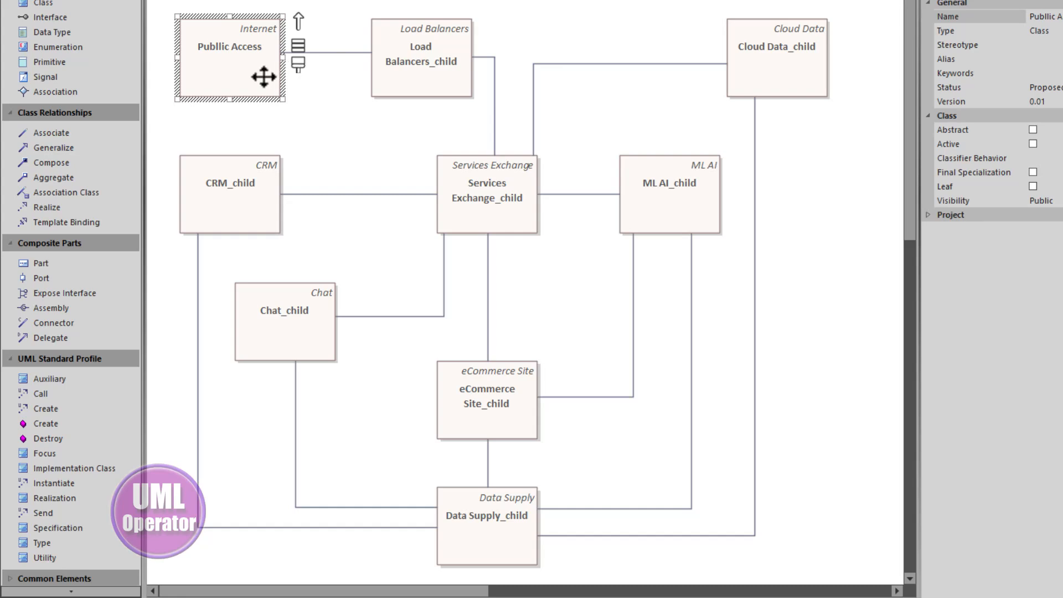
Step: Rename the Load Balancers_child class as Azure Load Balancers
{"action": "left_click", "coordinate": [394, 79]}
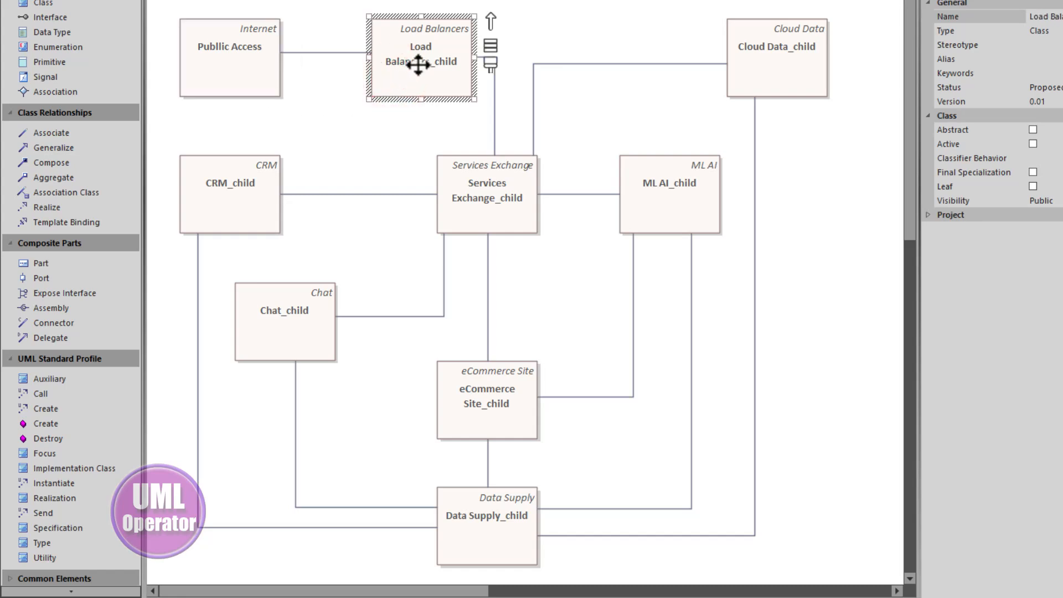
{"action": "double_click", "coordinate": [406, 64]}
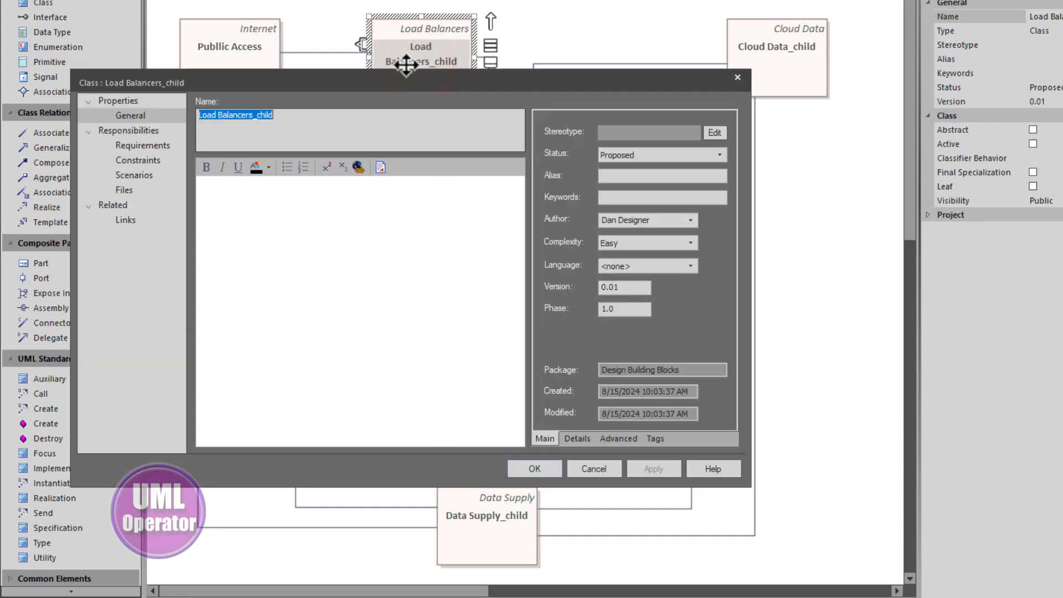
{"action": "type", "text": "Azure "}
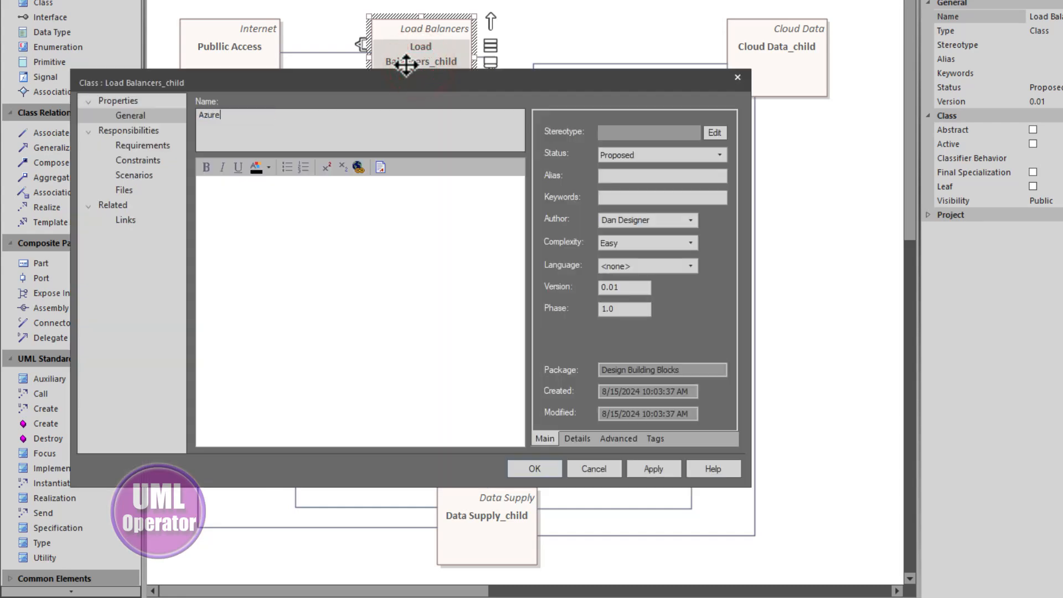
{"action": "type", "text": "Load Blan"}
{"action": "key", "text": "BackSpace"}
{"action": "key", "text": "BackSpace"}
{"action": "key", "text": "BackSpace"}
{"action": "type", "text": "alancers"}
{"action": "key", "text": "Return"}
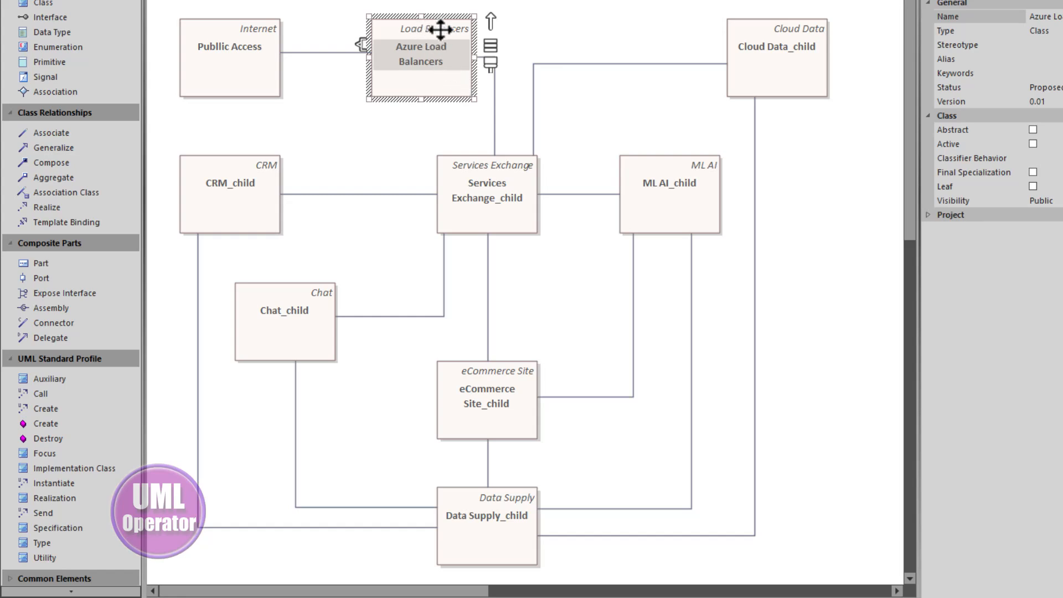
Step: Examine the Alias field in the Azure Load Balancers class properties, and close them without changes
{"action": "left_click", "coordinate": [772, 71]}
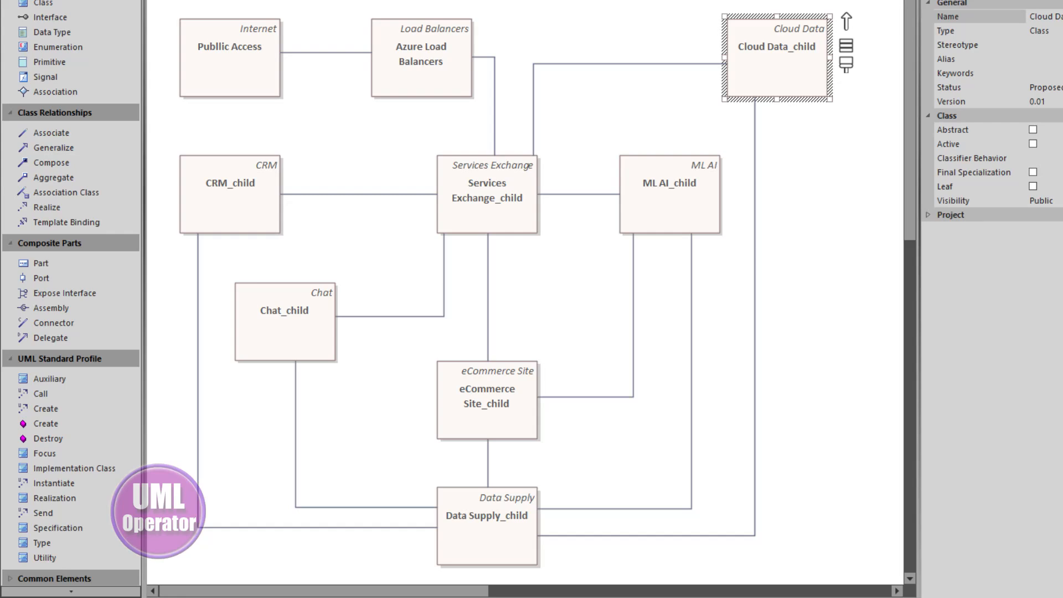
{"action": "left_click", "coordinate": [389, 61]}
{"action": "double_click", "coordinate": [388, 64]}
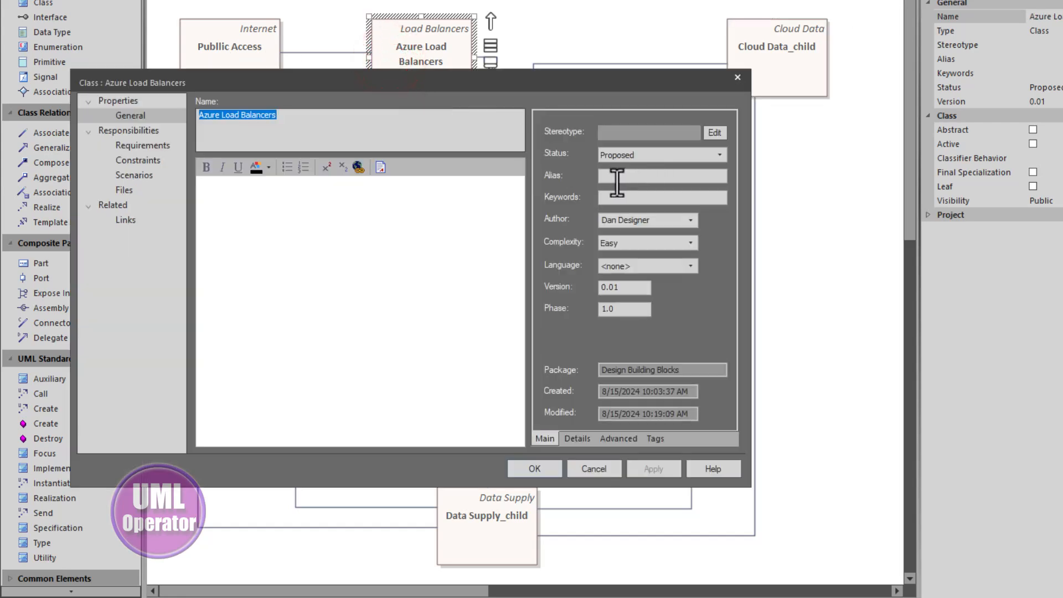
{"action": "left_click", "coordinate": [616, 177]}
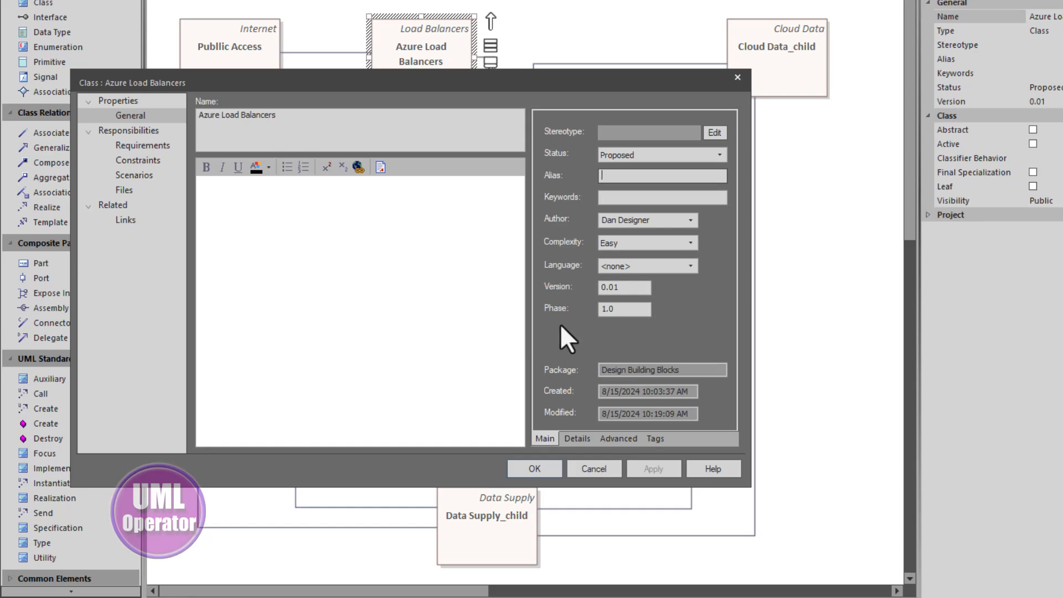
{"action": "left_click", "coordinate": [588, 467]}
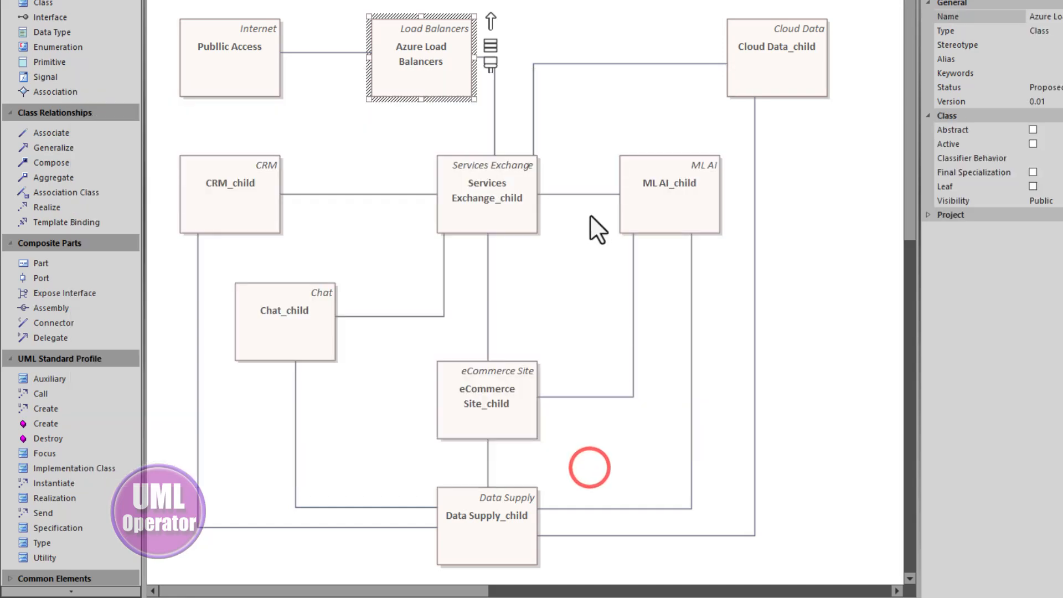
Step: Toggle the Use Alias if Available option for the Design Building Blocks diagram so the parent classes appear under their aliases
{"action": "left_click", "coordinate": [576, 133]}
{"action": "double_click", "coordinate": [576, 132]}
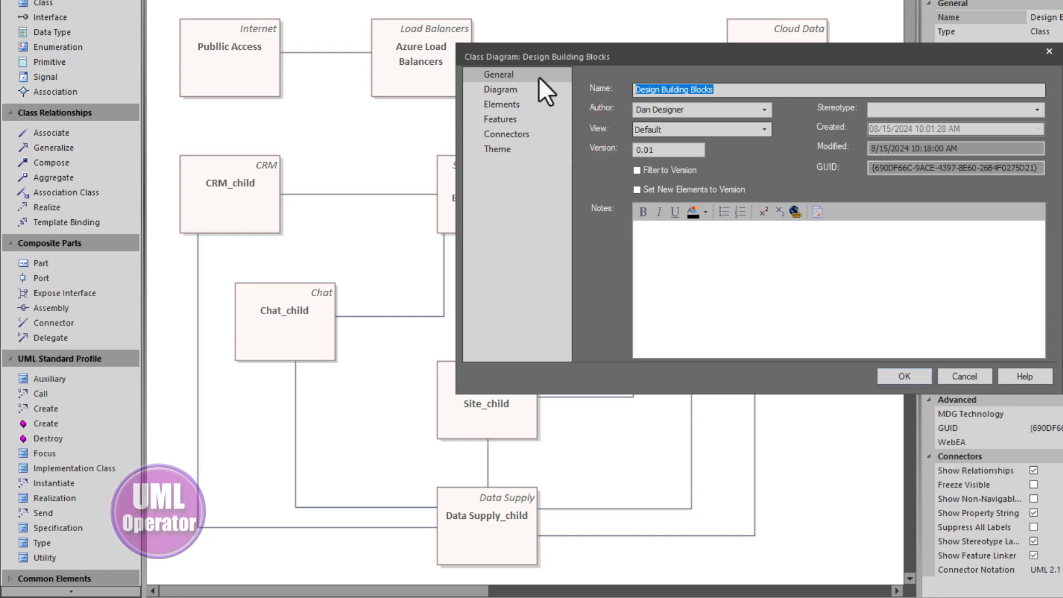
{"action": "left_click", "coordinate": [506, 88]}
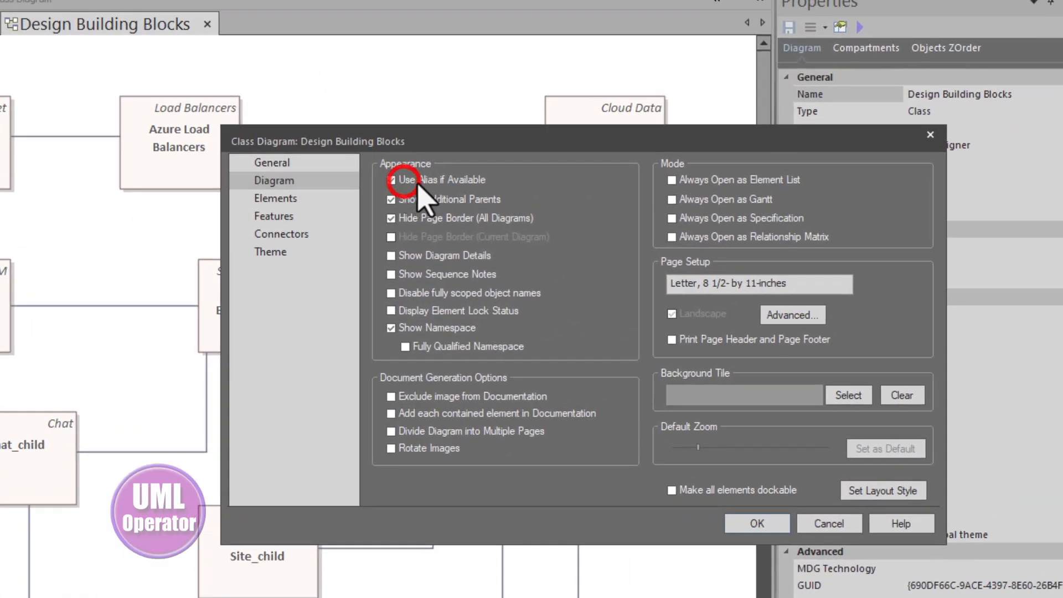
{"action": "left_click", "coordinate": [521, 123]}
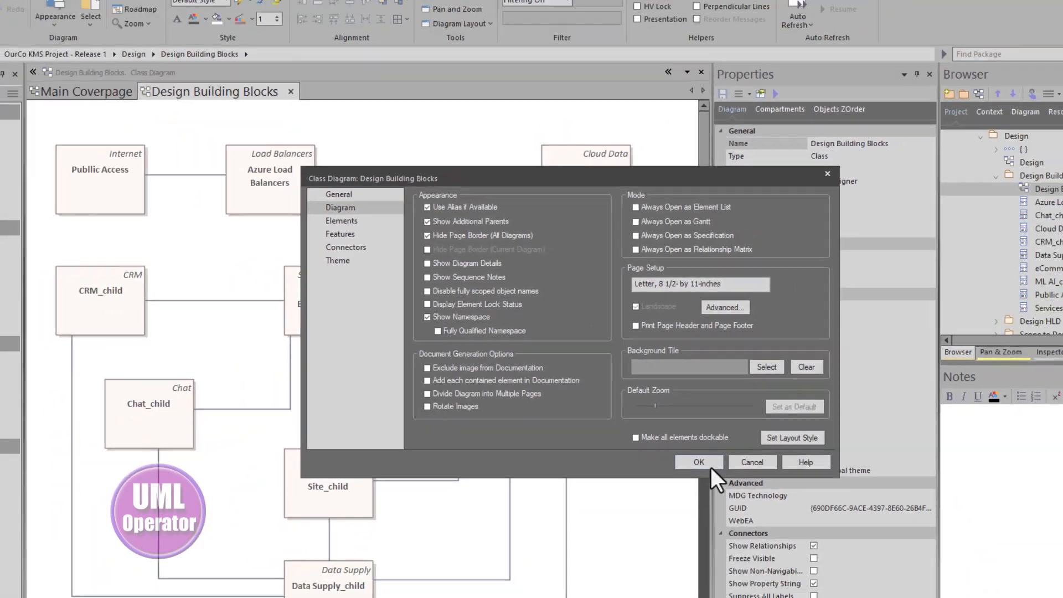
{"action": "left_click", "coordinate": [757, 523]}
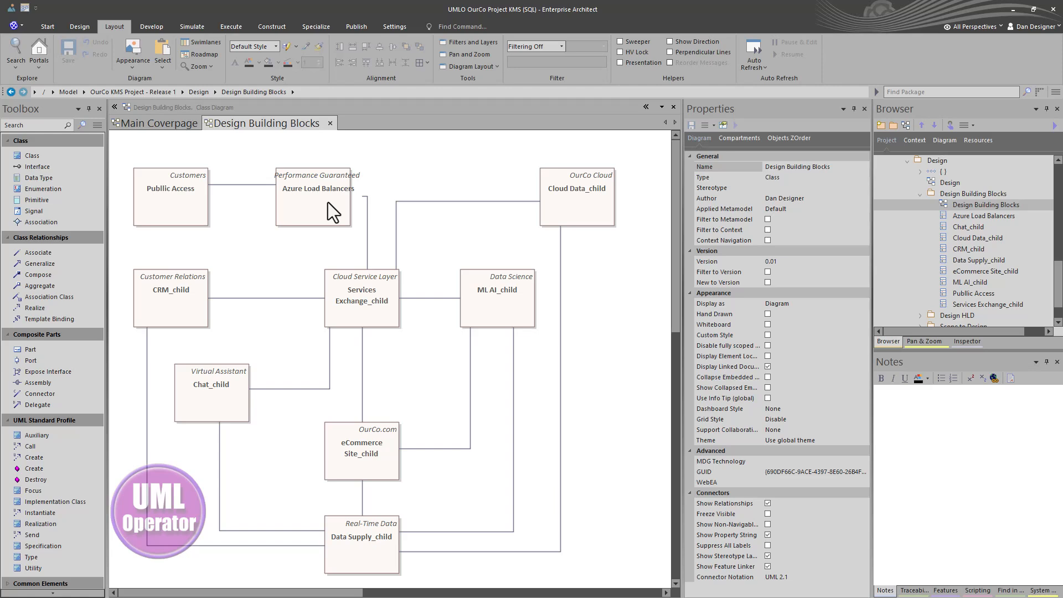
Step: Turn off Use Alias if Available in the diagram properties so the parent classes appear under their own names again
{"action": "double_click", "coordinate": [247, 230]}
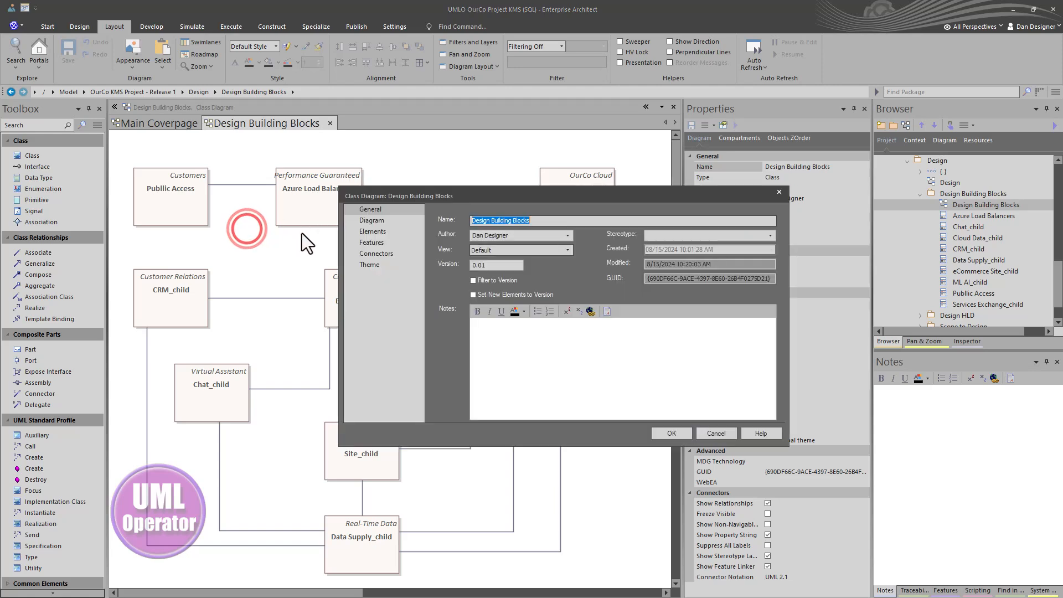
{"action": "left_click", "coordinate": [383, 220]}
{"action": "left_click", "coordinate": [444, 220]}
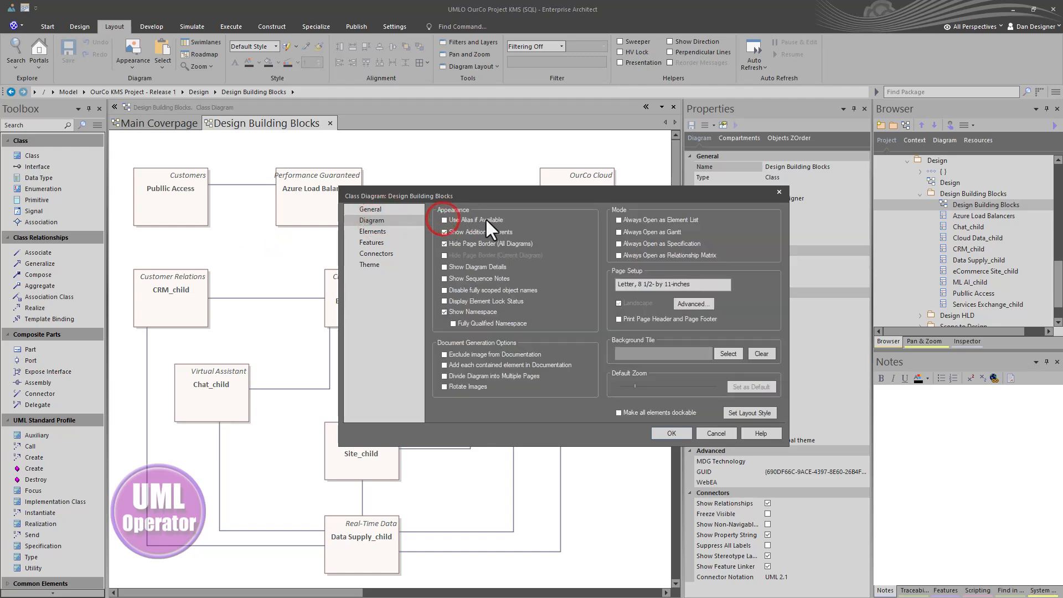
{"action": "left_click", "coordinate": [672, 431]}
{"action": "left_click", "coordinate": [290, 260]}
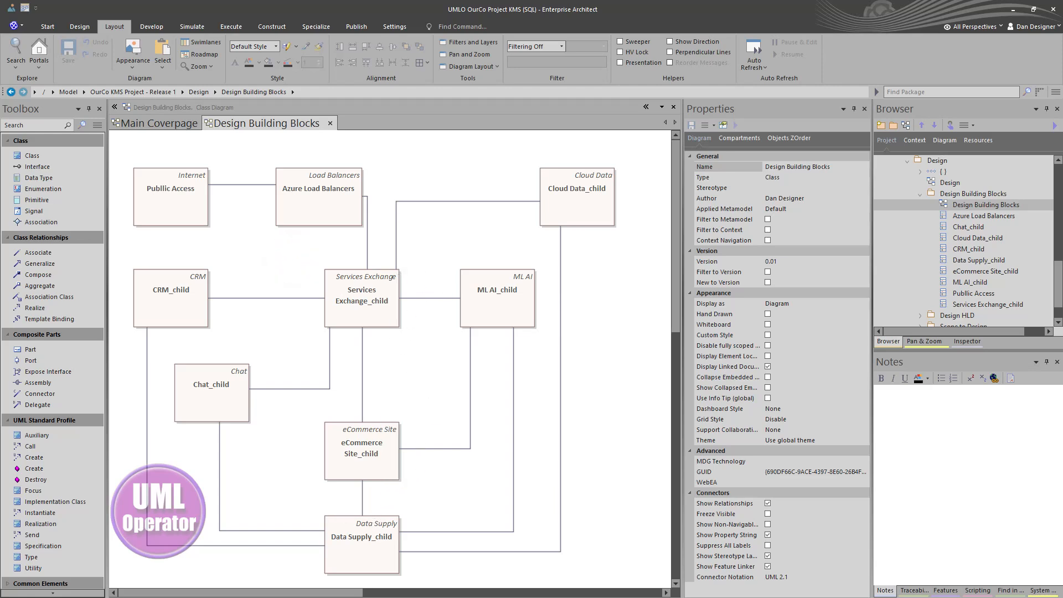
{"action": "left_click", "coordinate": [570, 198]}
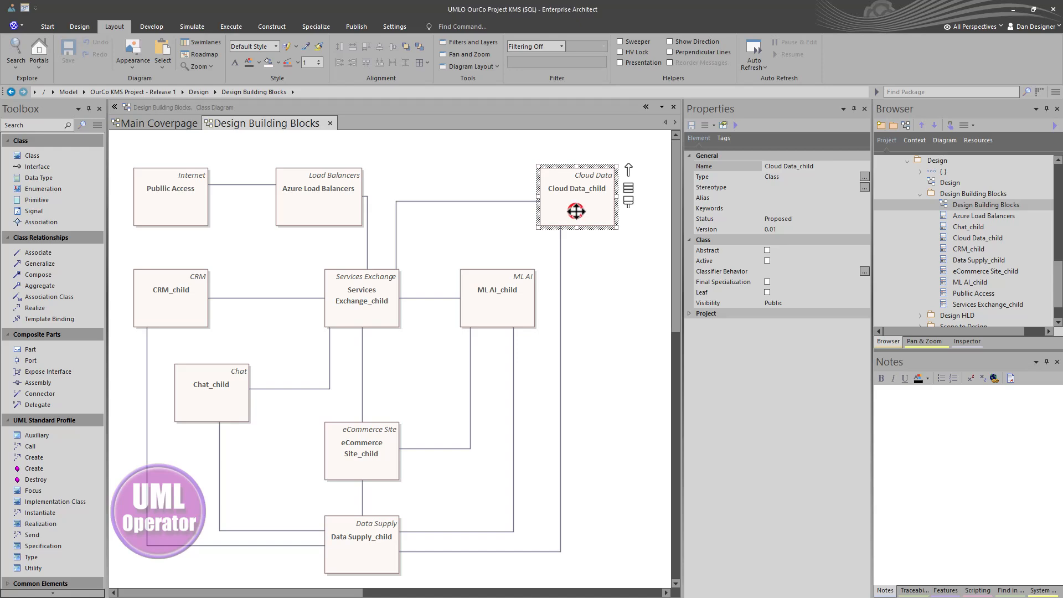
{"action": "double_click", "coordinate": [576, 211]}
{"action": "left_click", "coordinate": [206, 244]}
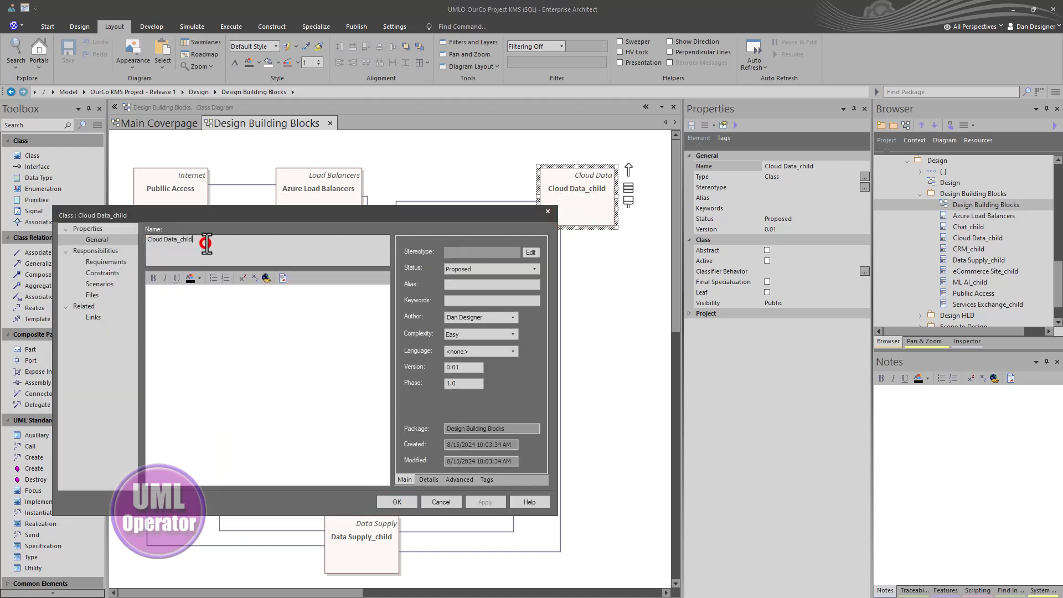
{"action": "double_click", "coordinate": [206, 244]}
{"action": "left_click", "coordinate": [399, 500]}
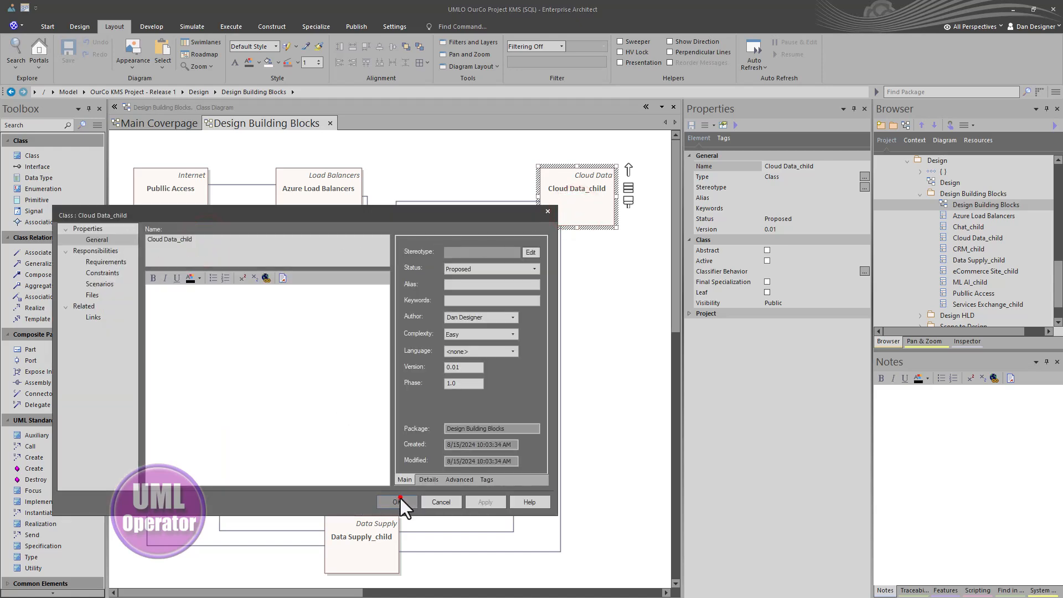
Step: Rename the Cloud Data_child class as OurCo Cloud Data Platform
{"action": "left_click", "coordinate": [793, 166]}
{"action": "left_click", "coordinate": [823, 167]}
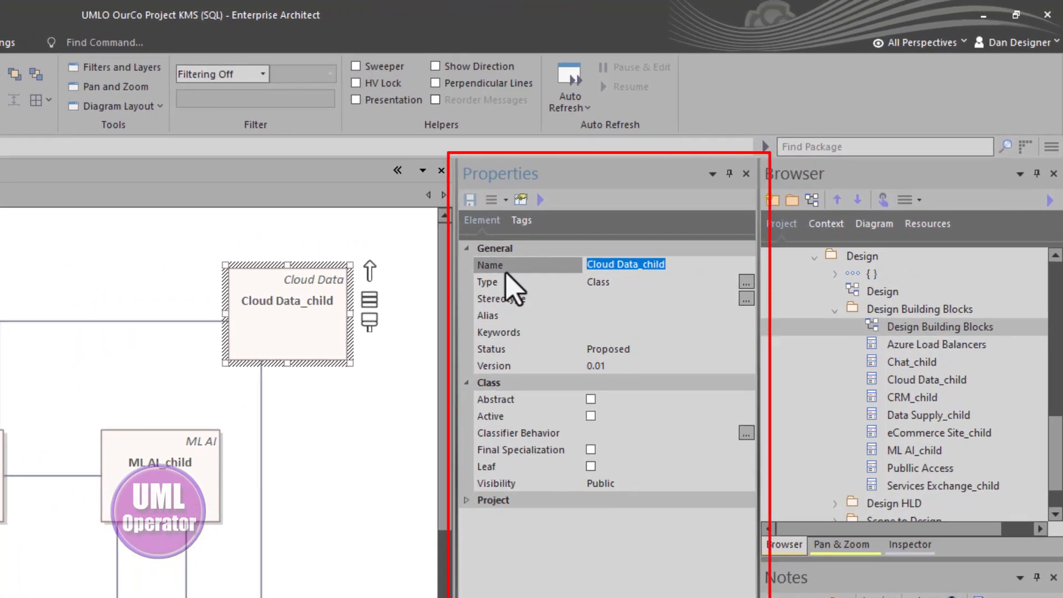
{"action": "type", "text": "OurCo"}
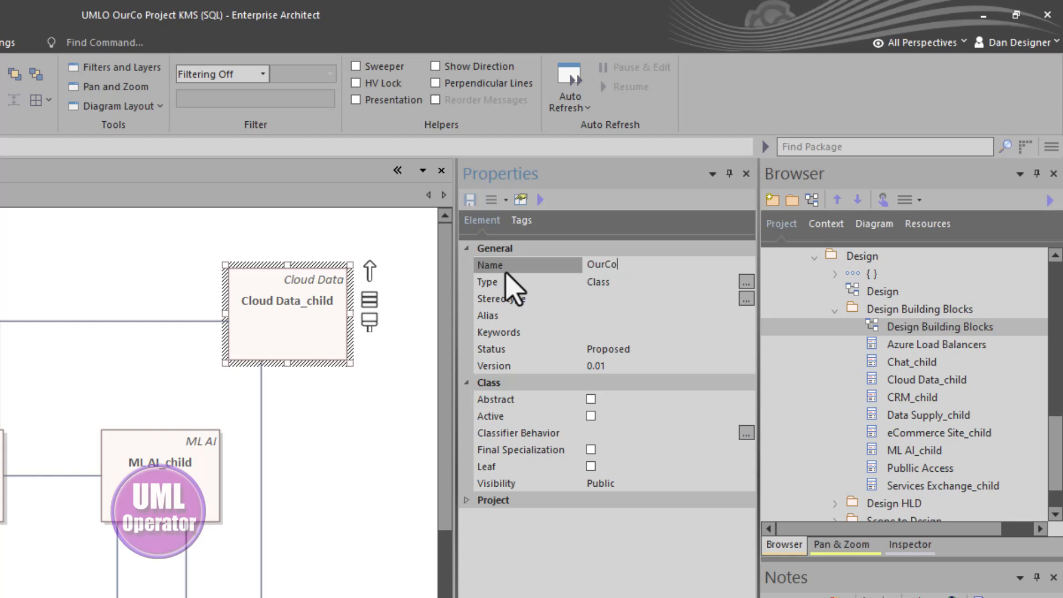
{"action": "type", "text": " Cloud Data Platform"}
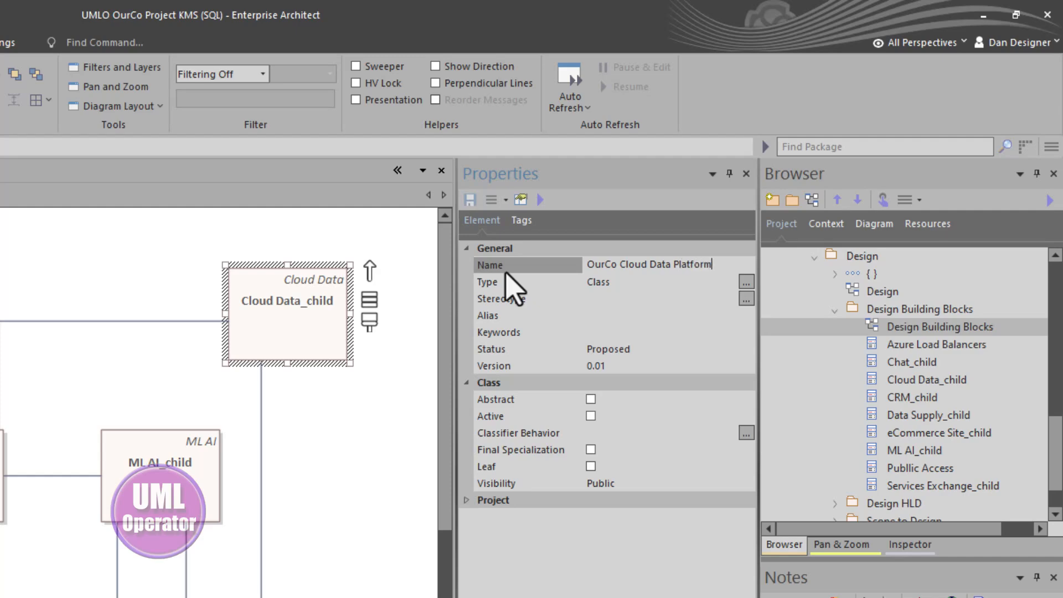
{"action": "key", "text": "Return"}
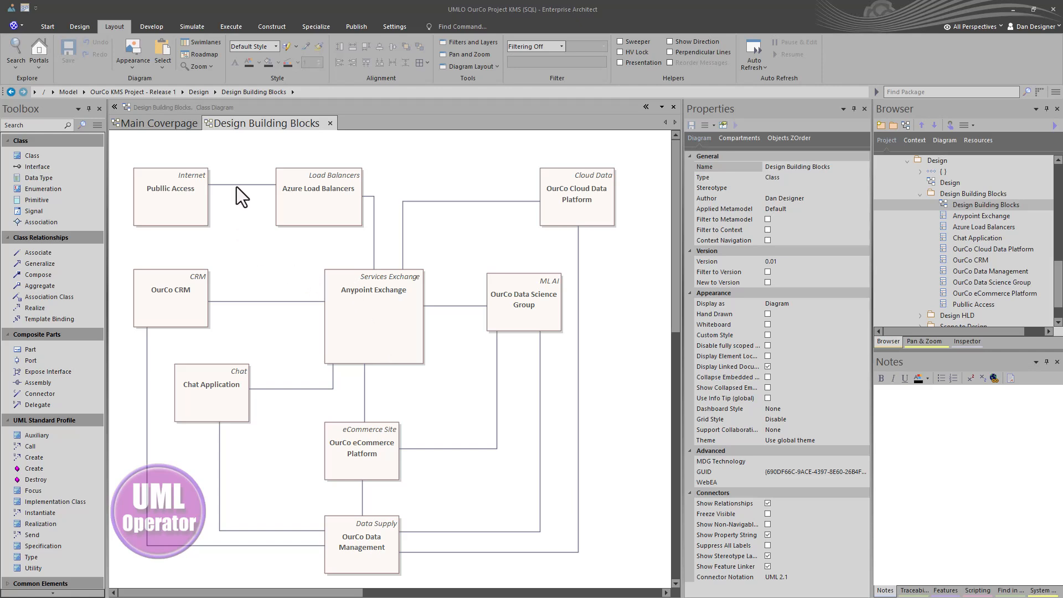
Step: Straighten the connectors from Publlic Access to Azure Load Balancers and from Anypoint Exchange to Azure Load Balancers and OurCo Cloud Data Platform
{"action": "left_click_drag", "start_coordinate": [237, 187], "coordinate": [234, 195]}
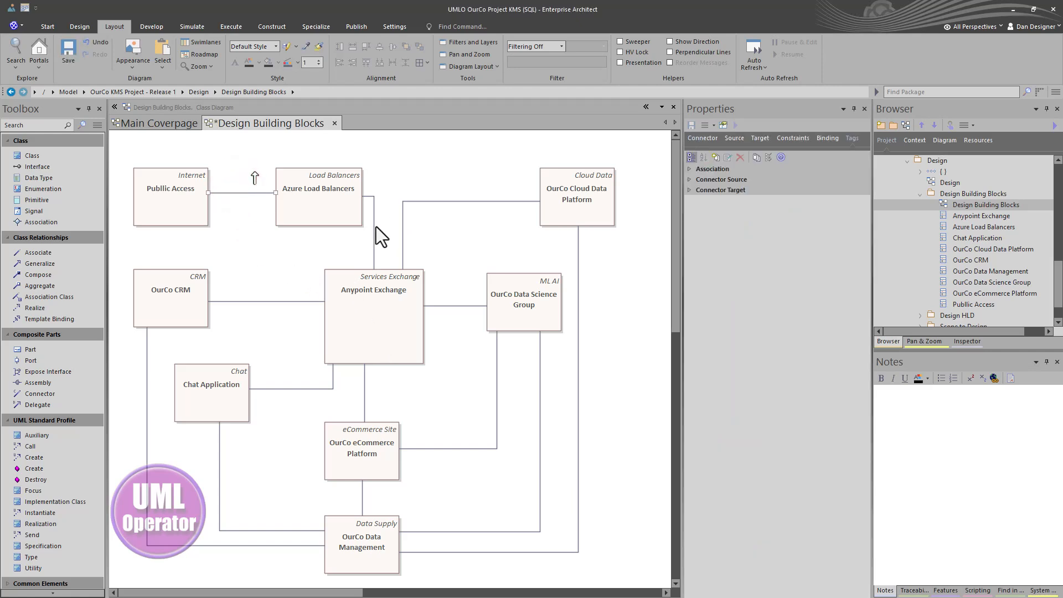
{"action": "left_click_drag", "start_coordinate": [373, 228], "coordinate": [382, 226]}
{"action": "left_click_drag", "start_coordinate": [429, 202], "coordinate": [430, 199]}
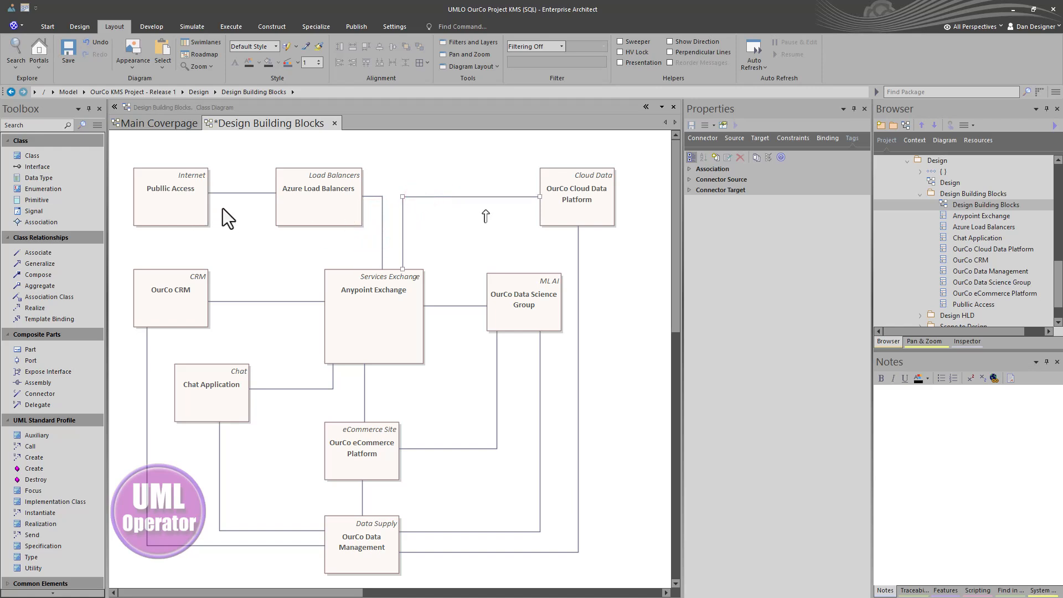
{"action": "left_click", "coordinate": [238, 192]}
Step: Add a Stage tagged value to the Publlic Access class itself, separate from its inherited tags
{"action": "left_click", "coordinate": [159, 202]}
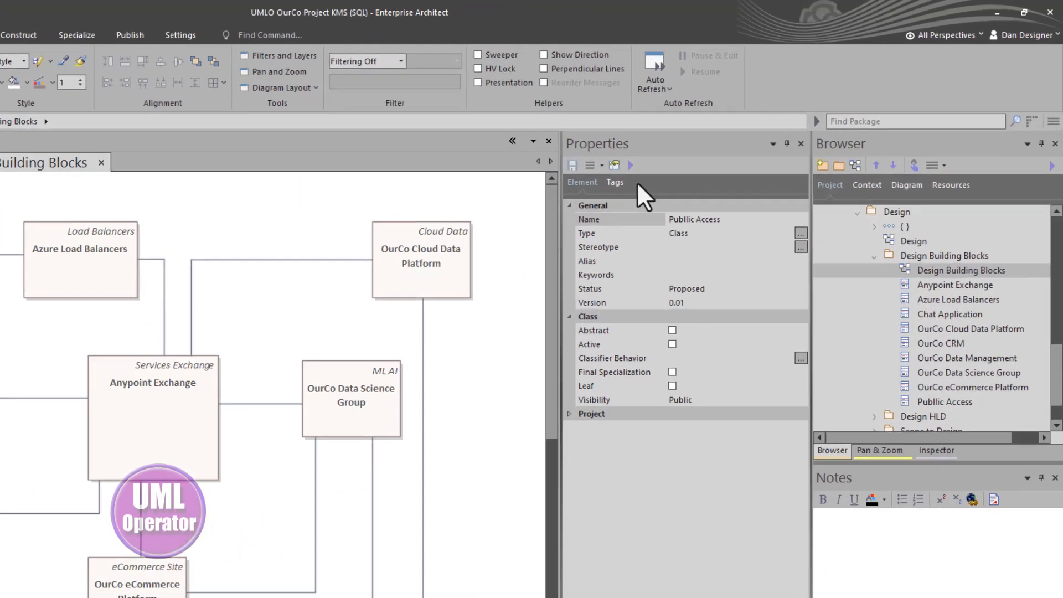
{"action": "left_click", "coordinate": [724, 138]}
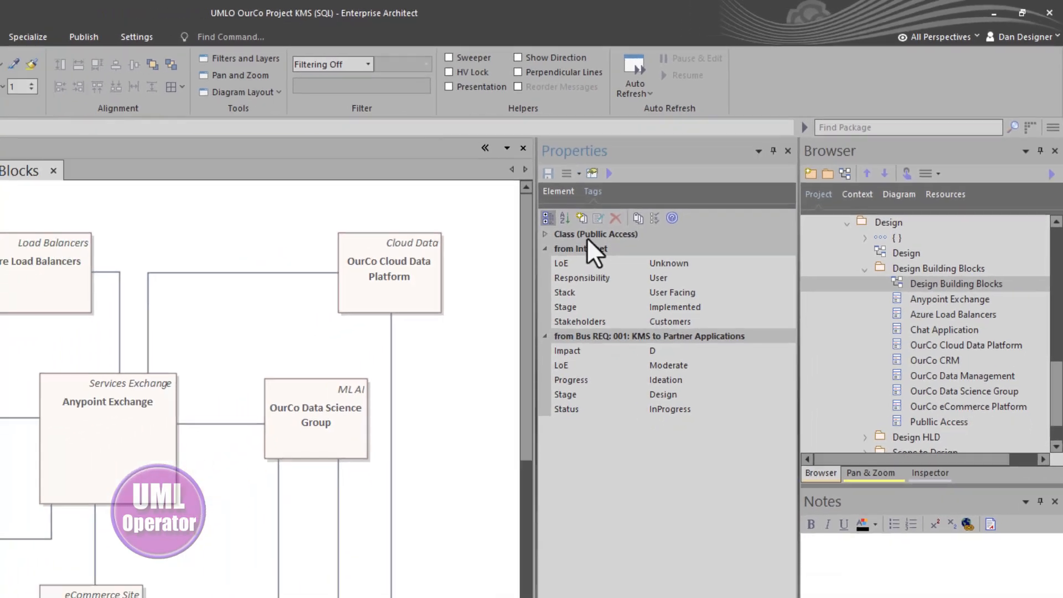
{"action": "left_click", "coordinate": [529, 265]}
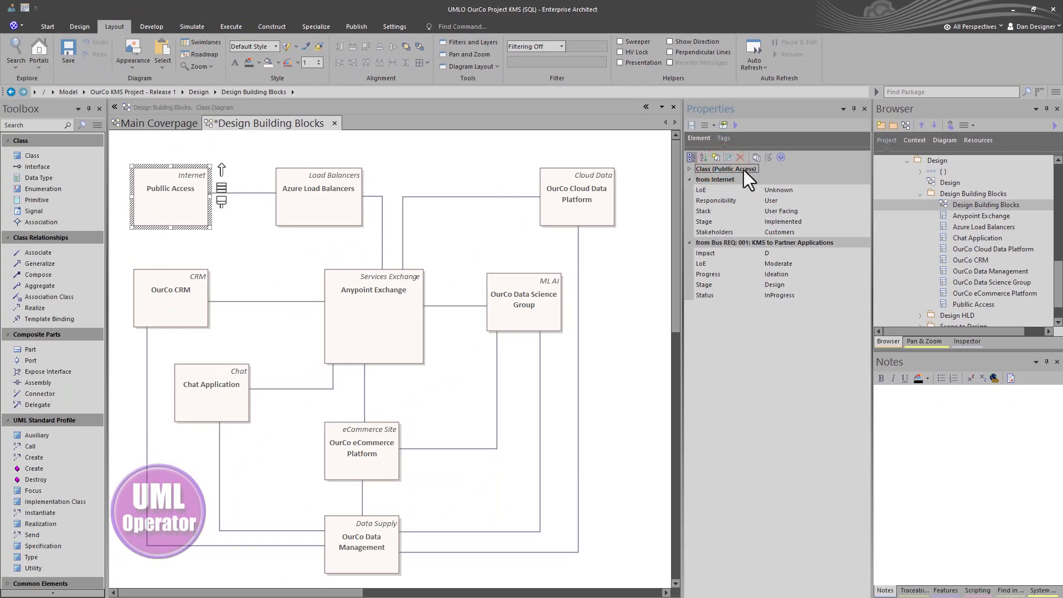
{"action": "left_click", "coordinate": [177, 182]}
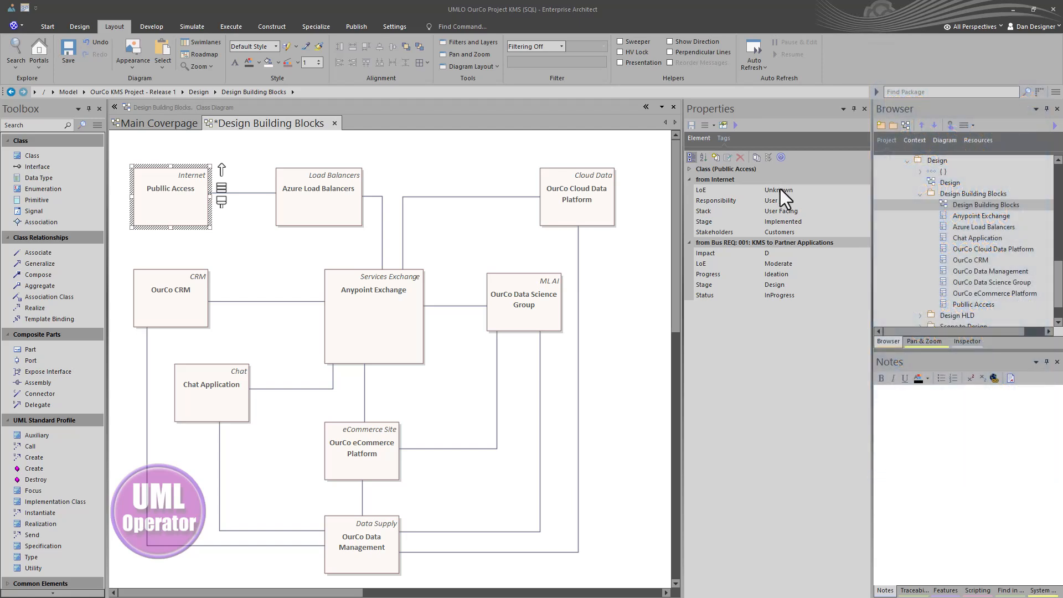
{"action": "left_click", "coordinate": [715, 159]}
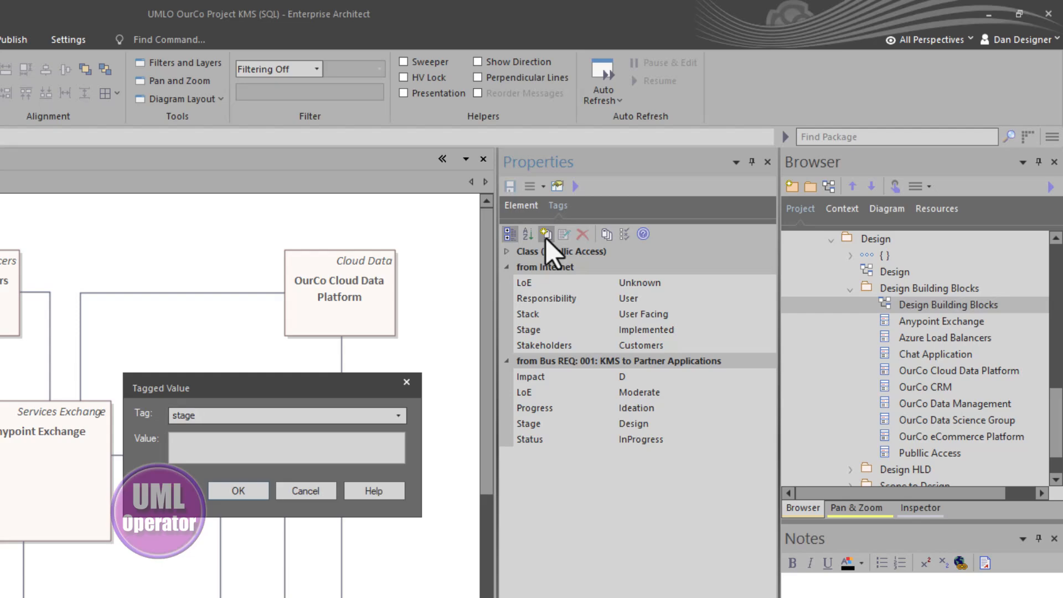
{"action": "key", "text": "Return"}
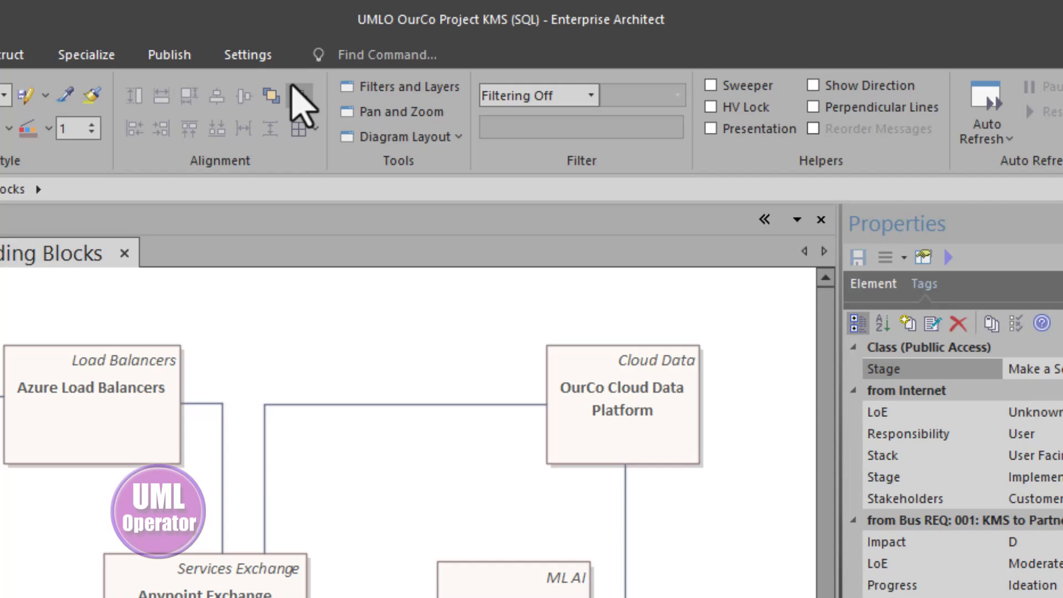
Step: Examine the Stage definition among the project's tagged value types, and close the UML Types dialog without changes
{"action": "left_click", "coordinate": [248, 55]}
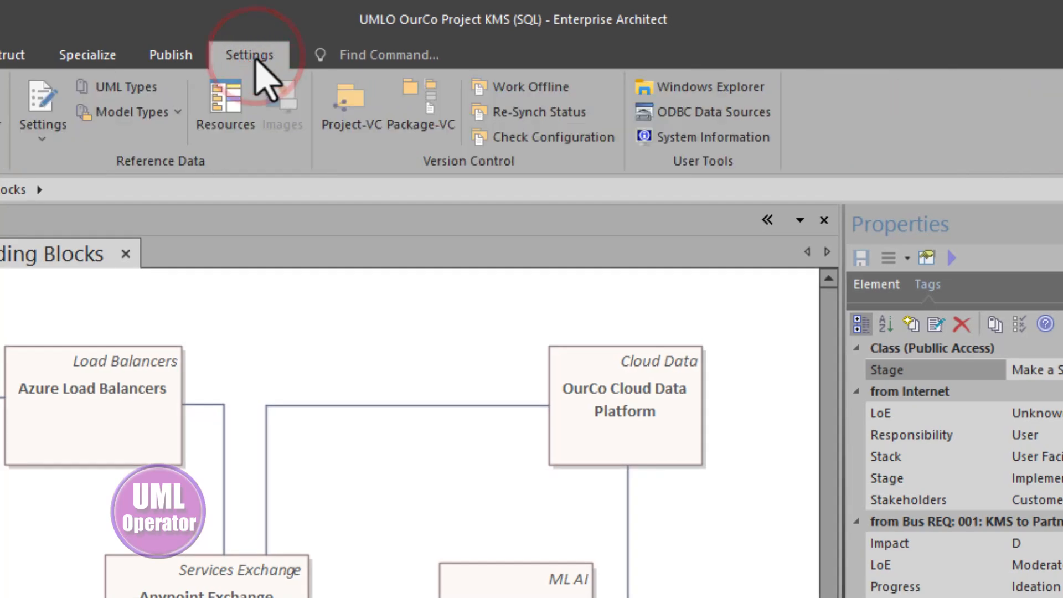
{"action": "left_click", "coordinate": [127, 87]}
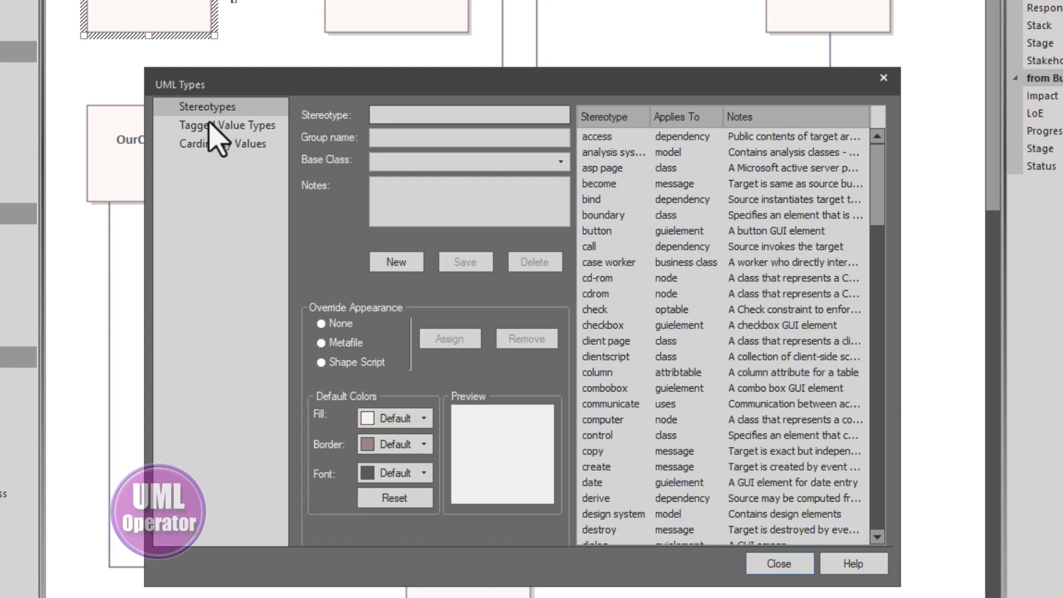
{"action": "left_click", "coordinate": [205, 129]}
{"action": "scroll", "coordinate": [415, 446], "scroll_direction": "down", "scroll_amount": 3}
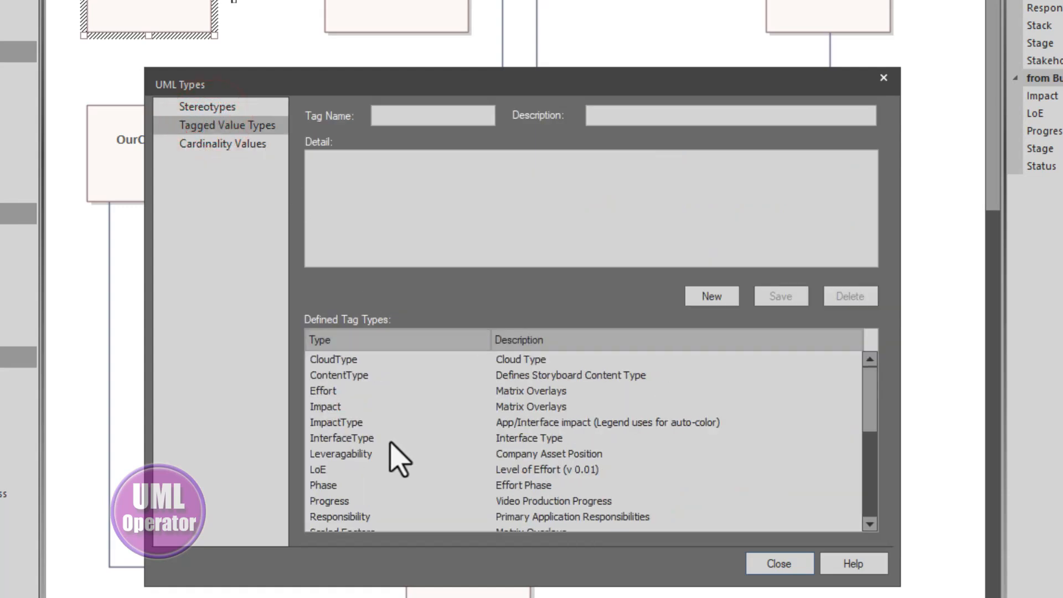
{"action": "left_click", "coordinate": [327, 500]}
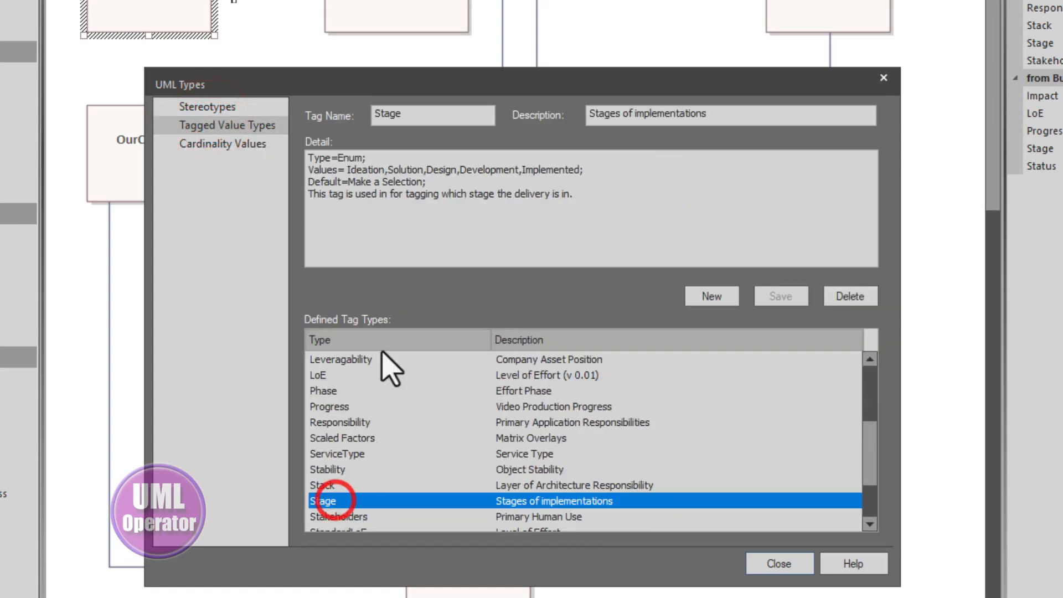
{"action": "left_click", "coordinate": [394, 205]}
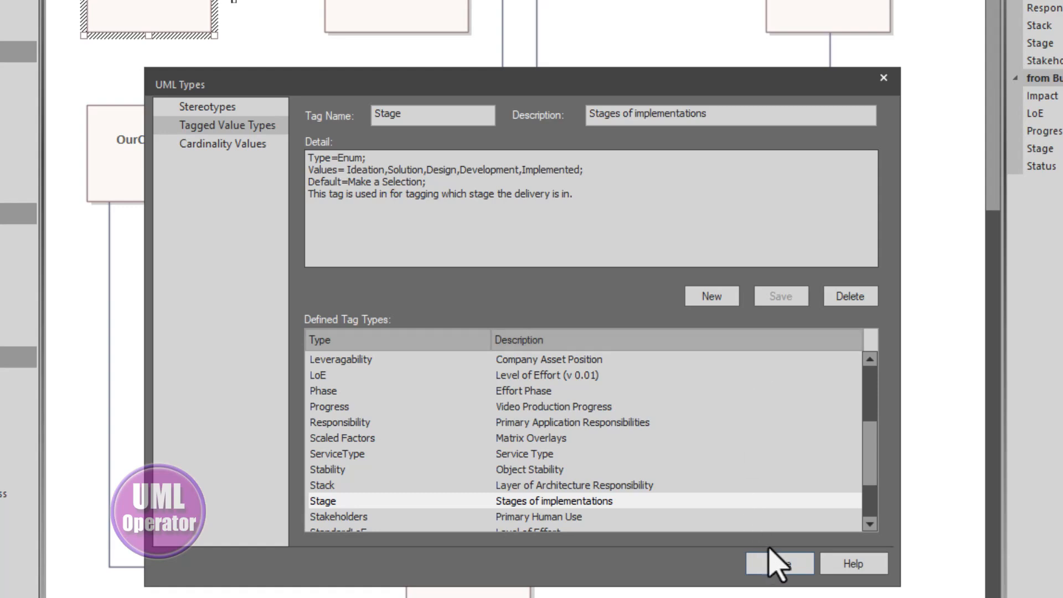
{"action": "scroll", "coordinate": [496, 408], "scroll_direction": "down", "scroll_amount": 2}
{"action": "scroll", "coordinate": [495, 408], "scroll_direction": "up", "scroll_amount": 5}
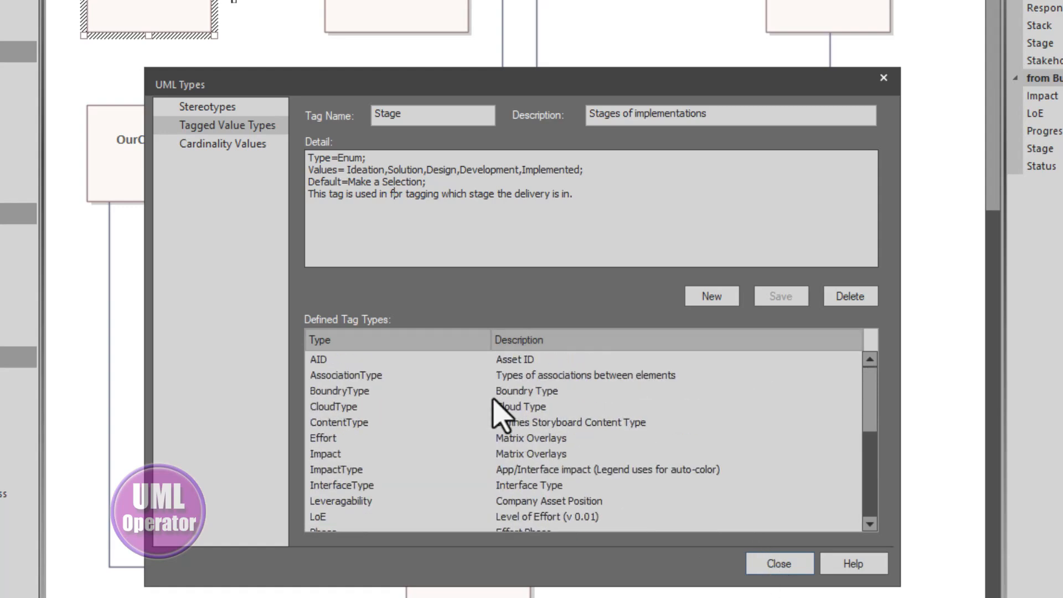
{"action": "left_click", "coordinate": [776, 563]}
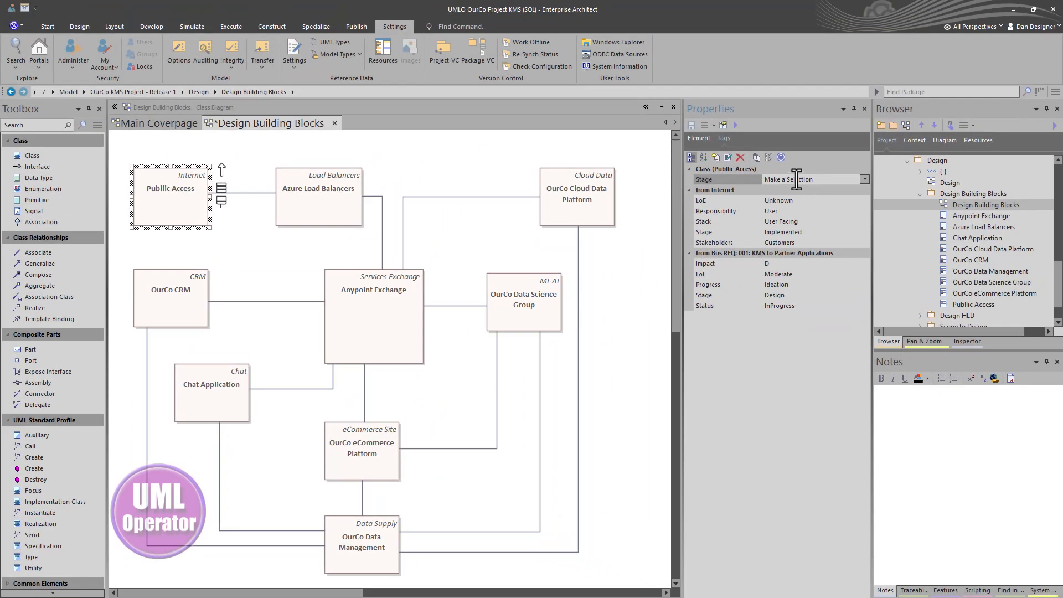
Step: Set the Publlic Access class's own Stage tag to Design, leaving the inherited Stage tag as it is
{"action": "left_click", "coordinate": [862, 181]}
{"action": "left_click", "coordinate": [781, 205]}
{"action": "left_click", "coordinate": [864, 179]}
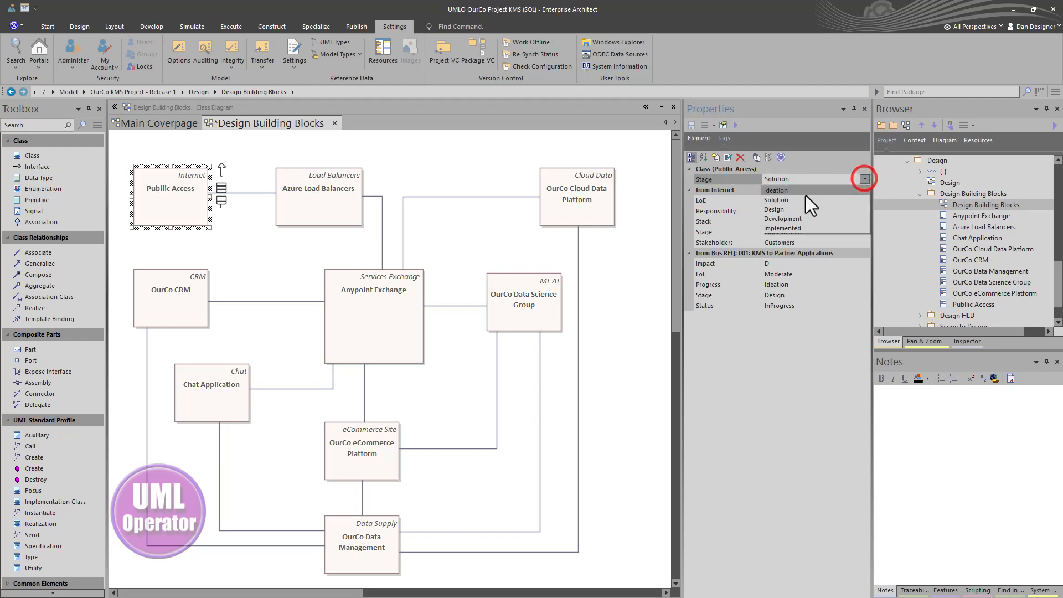
{"action": "left_click", "coordinate": [777, 210]}
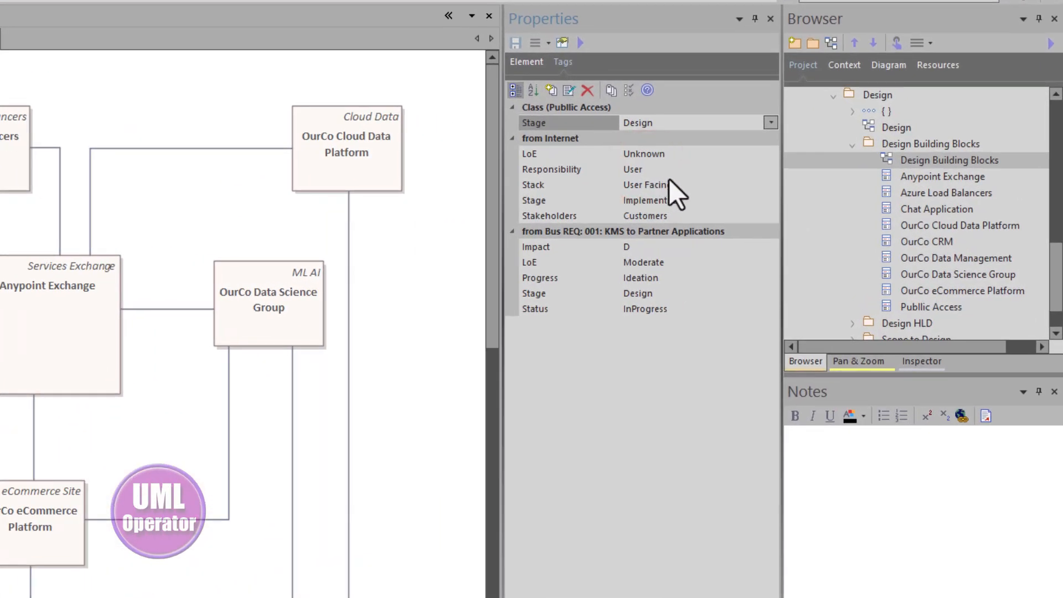
{"action": "left_click", "coordinate": [650, 201]}
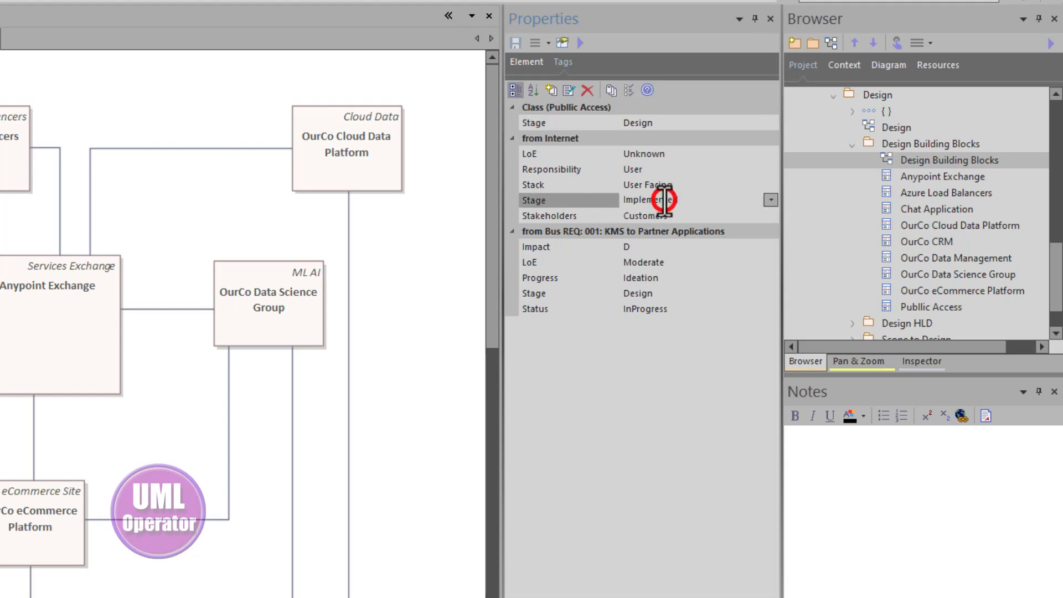
{"action": "left_click", "coordinate": [676, 126]}
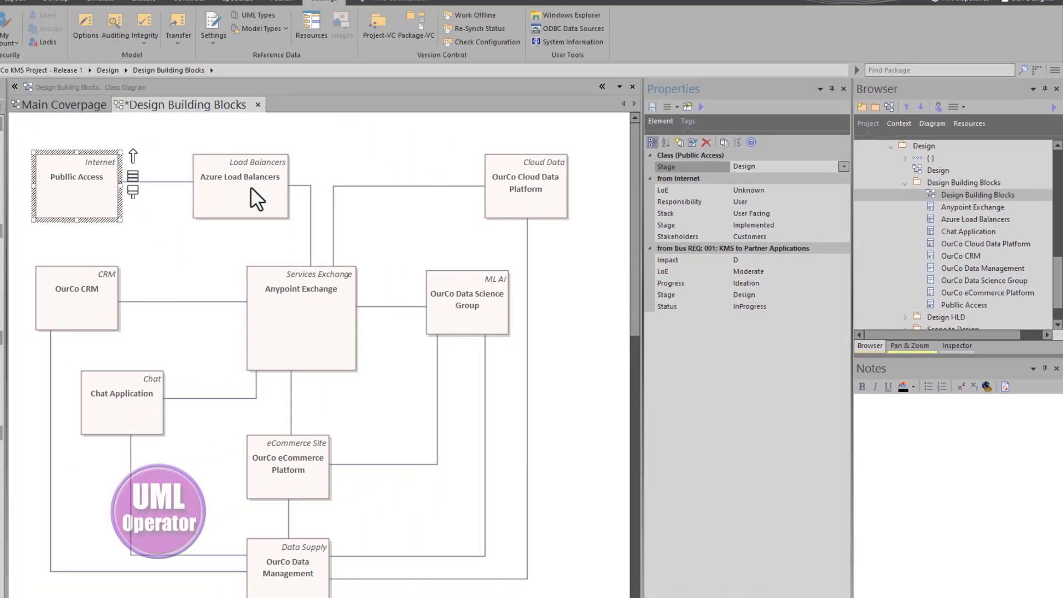
Step: Add a Stage tagged value to the Azure Load Balancers class
{"action": "left_click", "coordinate": [327, 198]}
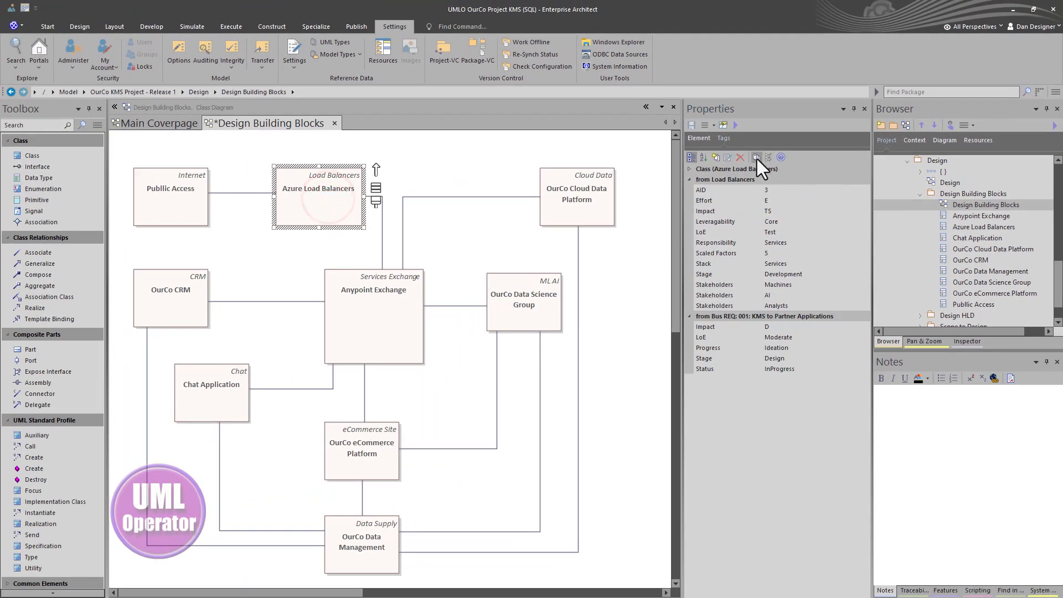
{"action": "left_click", "coordinate": [714, 158]}
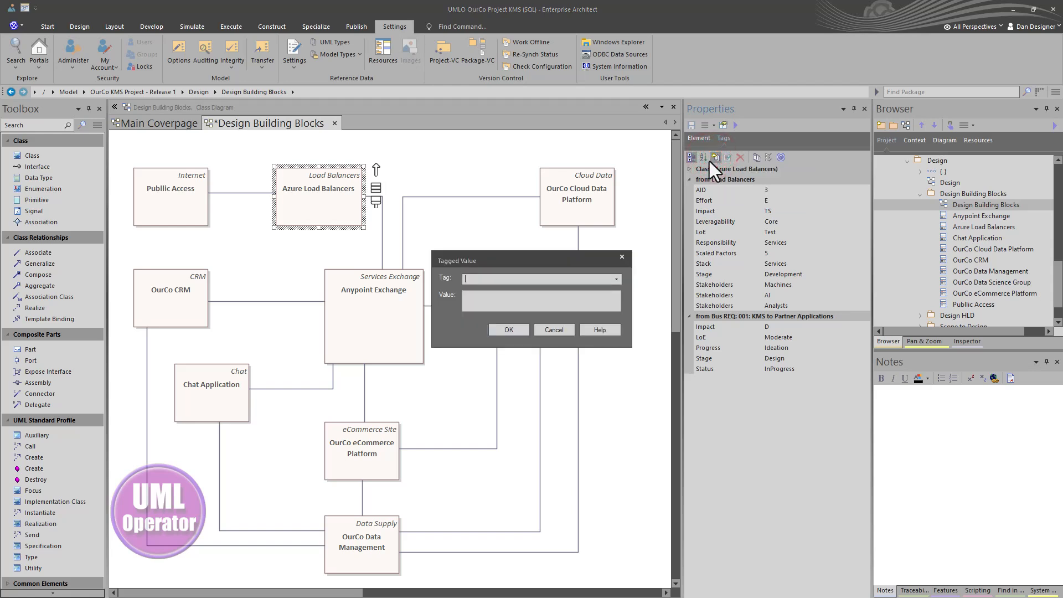
{"action": "type", "text": "sta"}
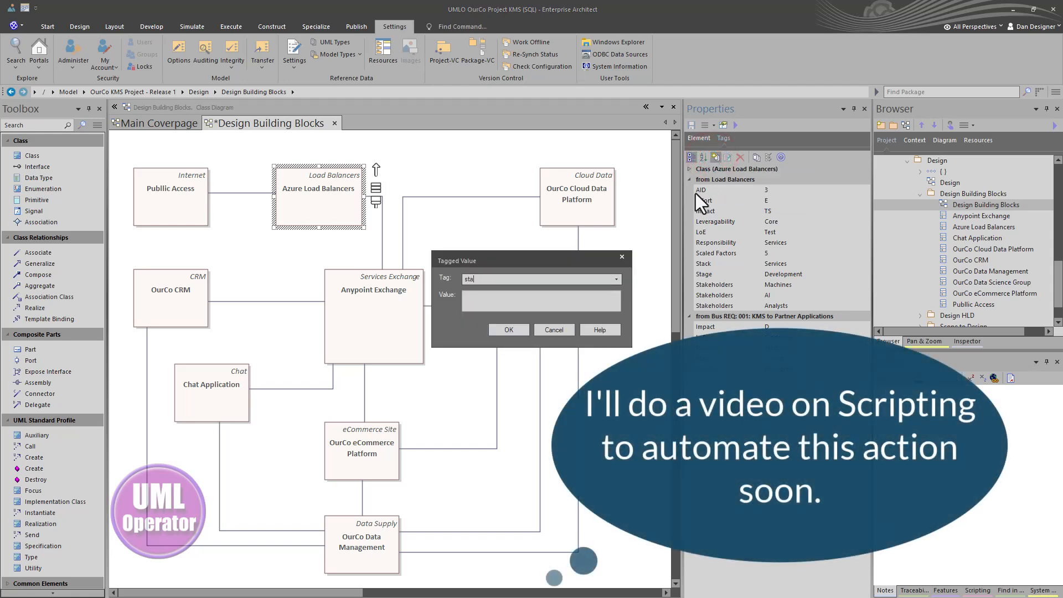
{"action": "type", "text": "ge"}
{"action": "left_click", "coordinate": [509, 330]}
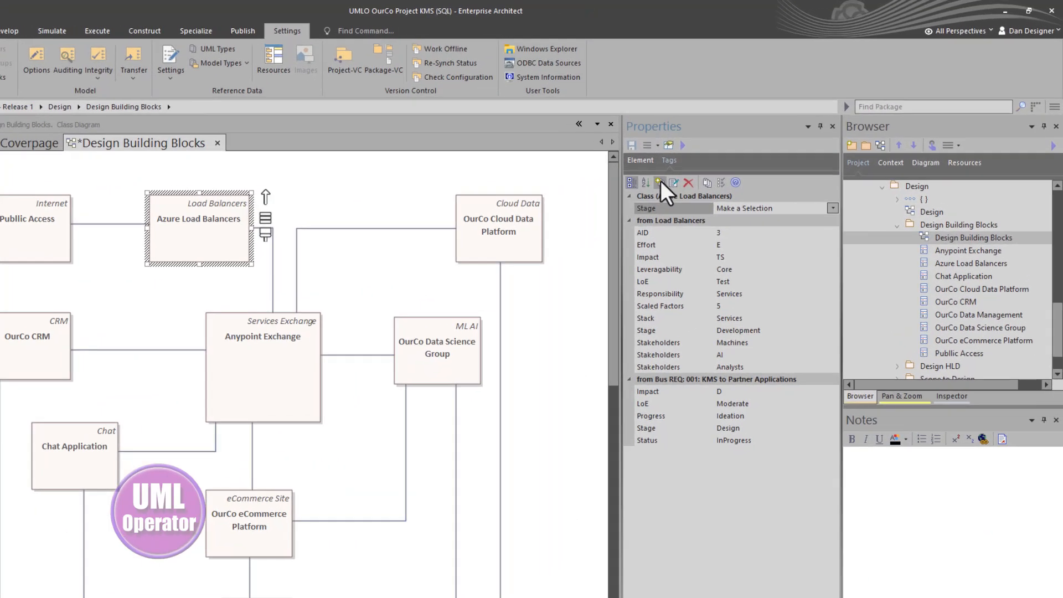
Step: Add Effort and Impact tagged values to the Azure Load Balancers class, and save the diagram
{"action": "left_click", "coordinate": [715, 157]}
{"action": "type", "text": "effort"}
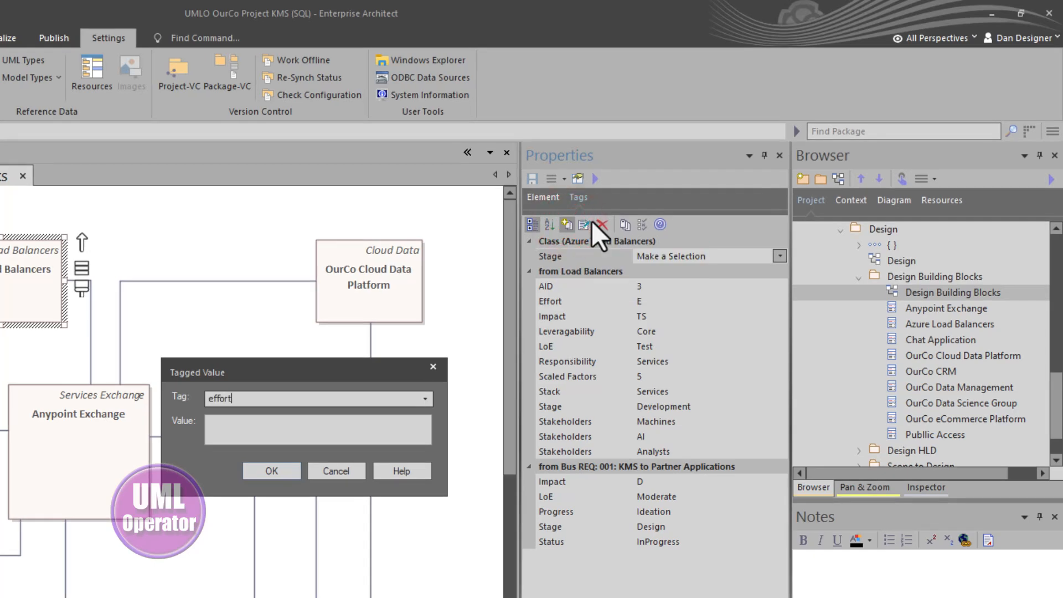
{"action": "key", "text": "Return"}
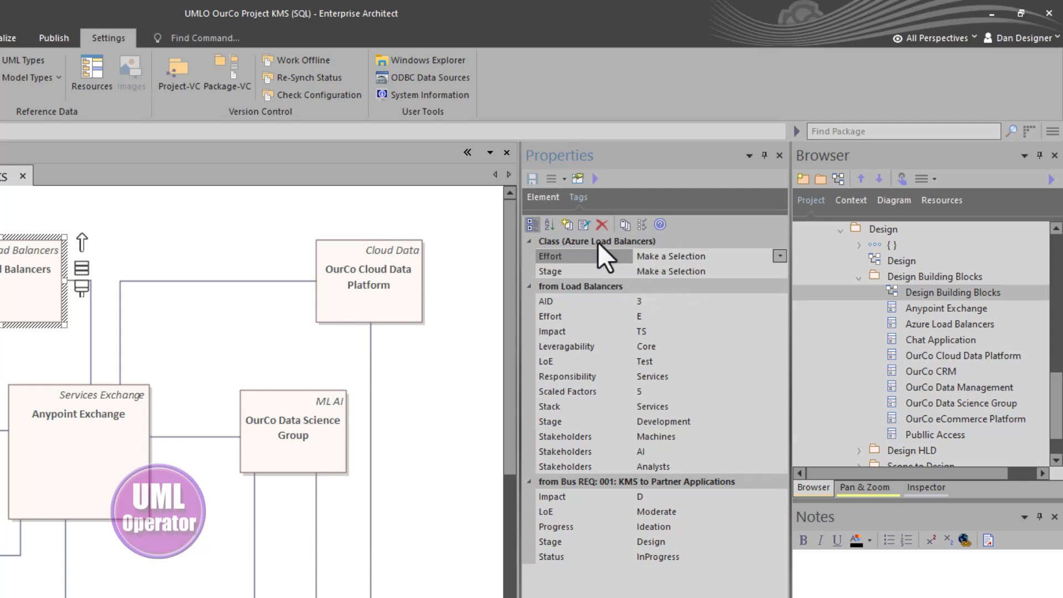
{"action": "left_click", "coordinate": [565, 223]}
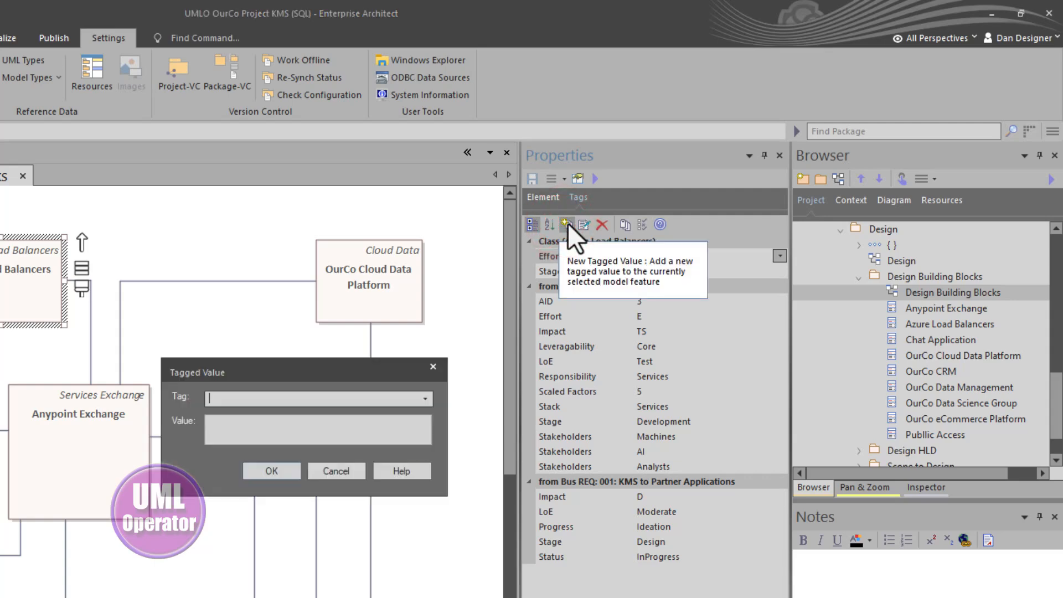
{"action": "type", "text": "impact"}
{"action": "key", "text": "Return"}
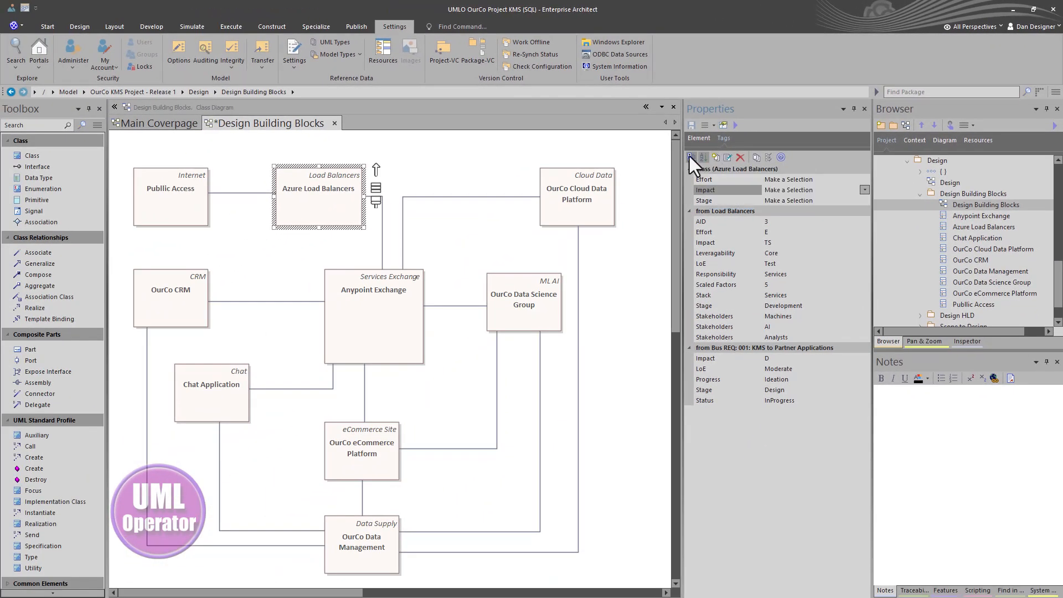
{"action": "left_click", "coordinate": [464, 235]}
{"action": "key", "text": "ctrl+s"}
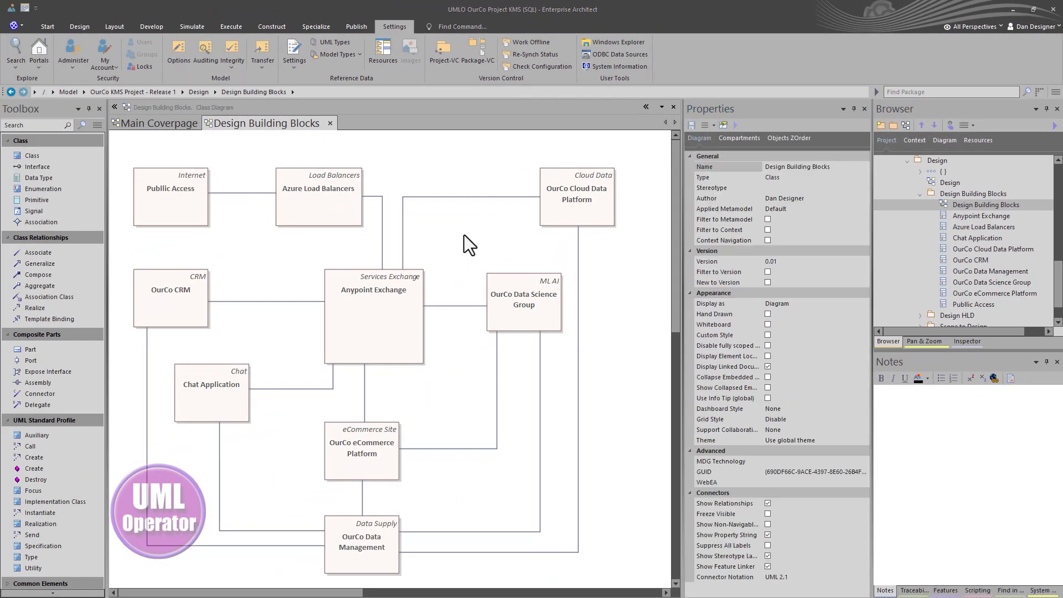
Step: Turn on the Tags compartment for all elements in the Design Building Blocks diagram's properties
{"action": "right_click", "coordinate": [452, 229]}
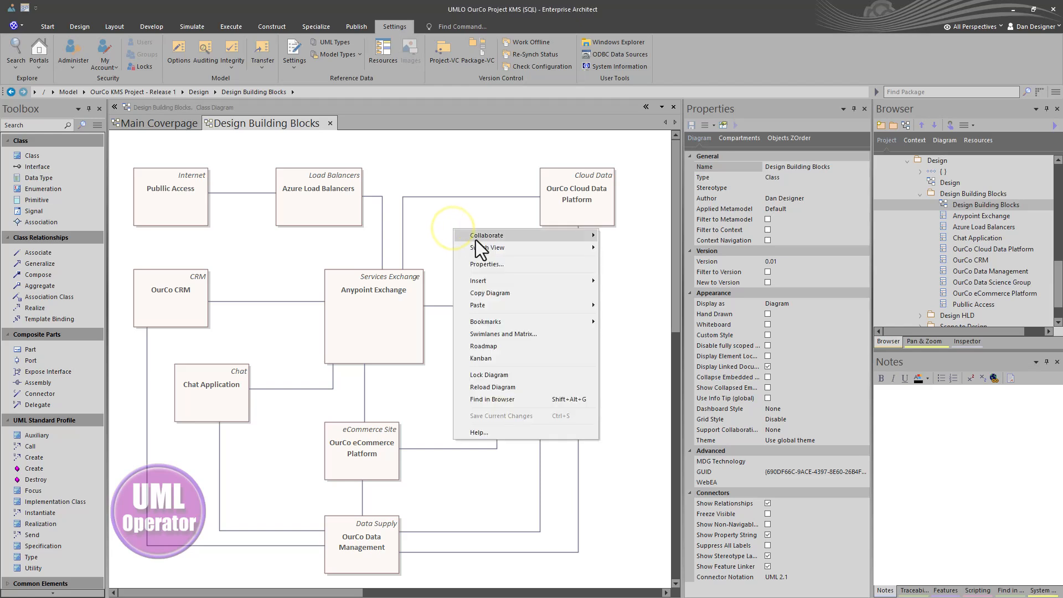
{"action": "mouse_move", "coordinate": [476, 247]}
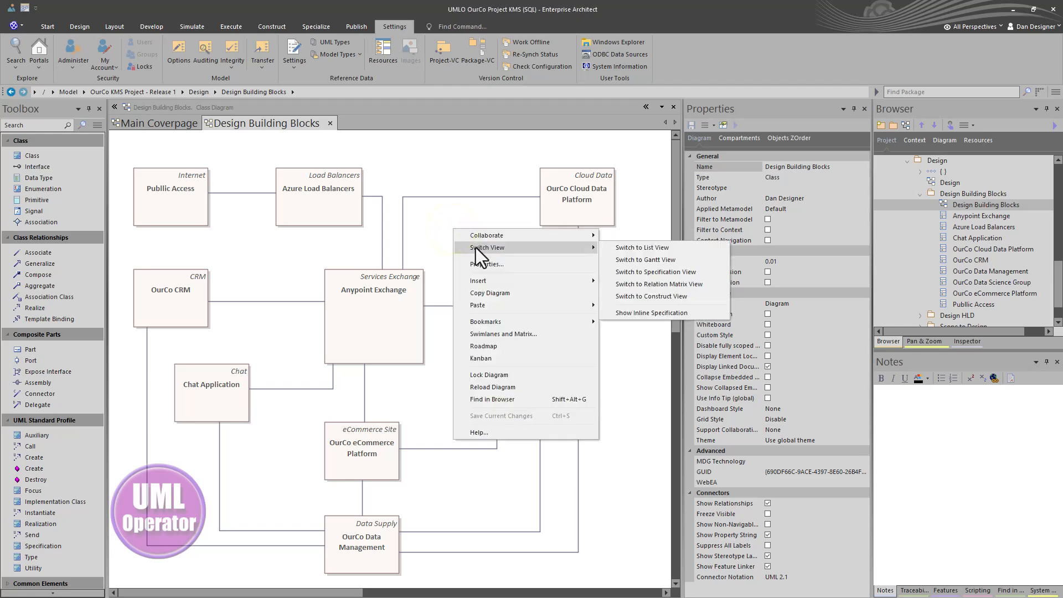
{"action": "double_click", "coordinate": [420, 231]}
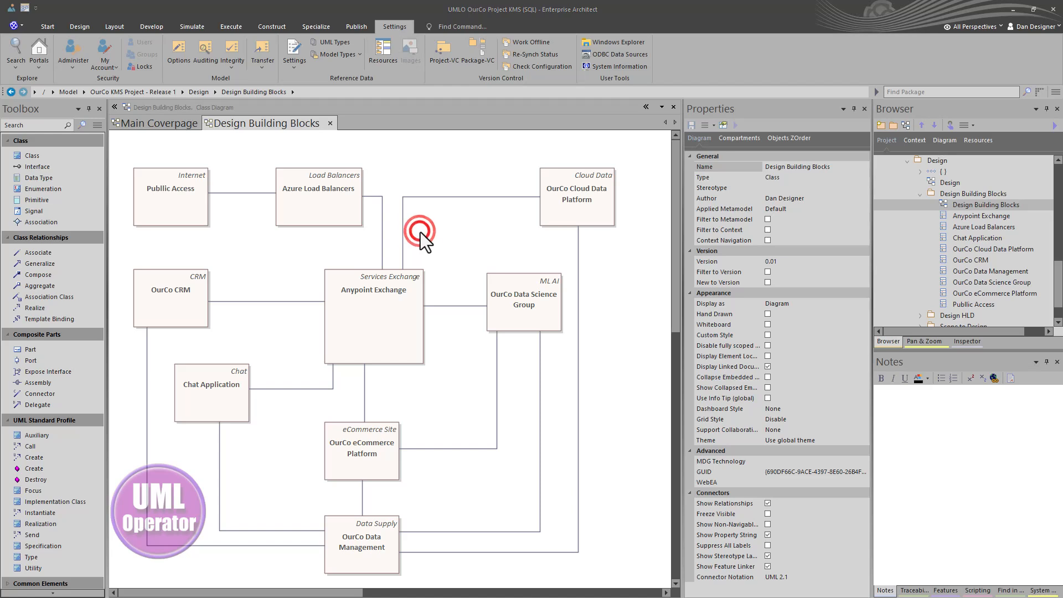
{"action": "left_click", "coordinate": [373, 231]}
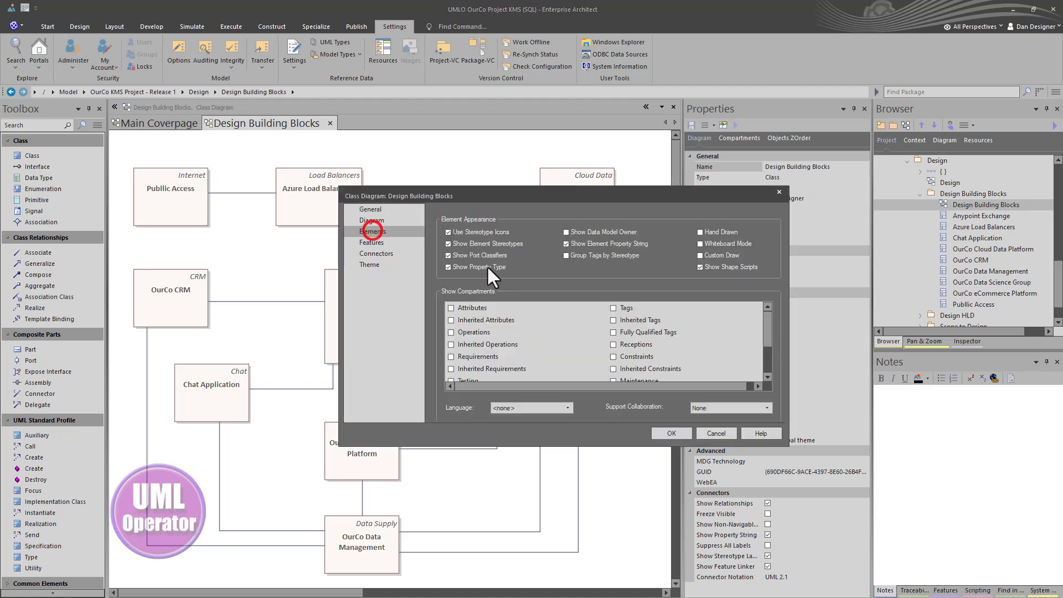
{"action": "left_click", "coordinate": [613, 308]}
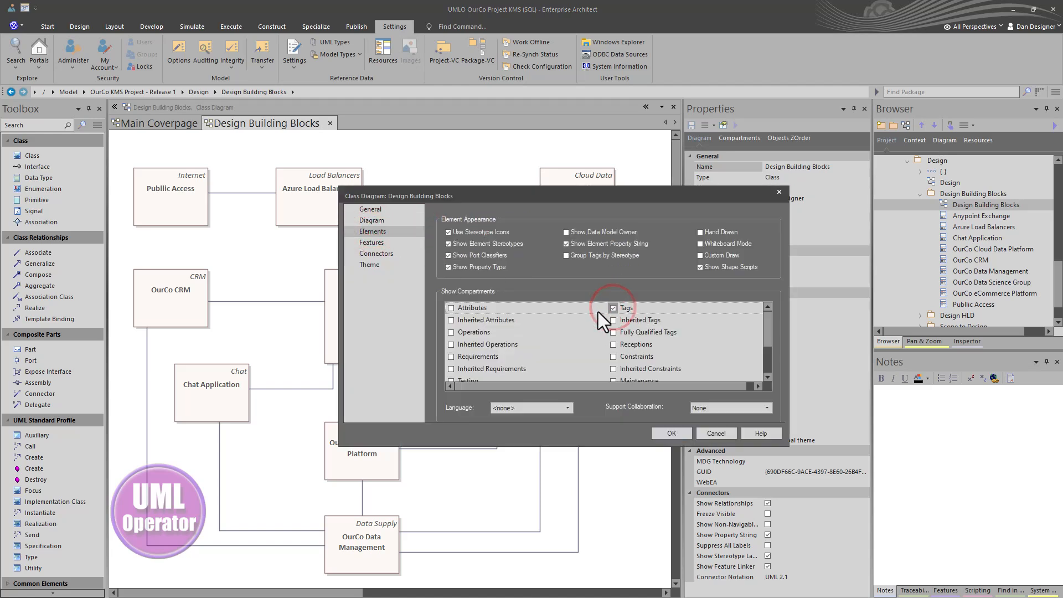
{"action": "left_click", "coordinate": [670, 434]}
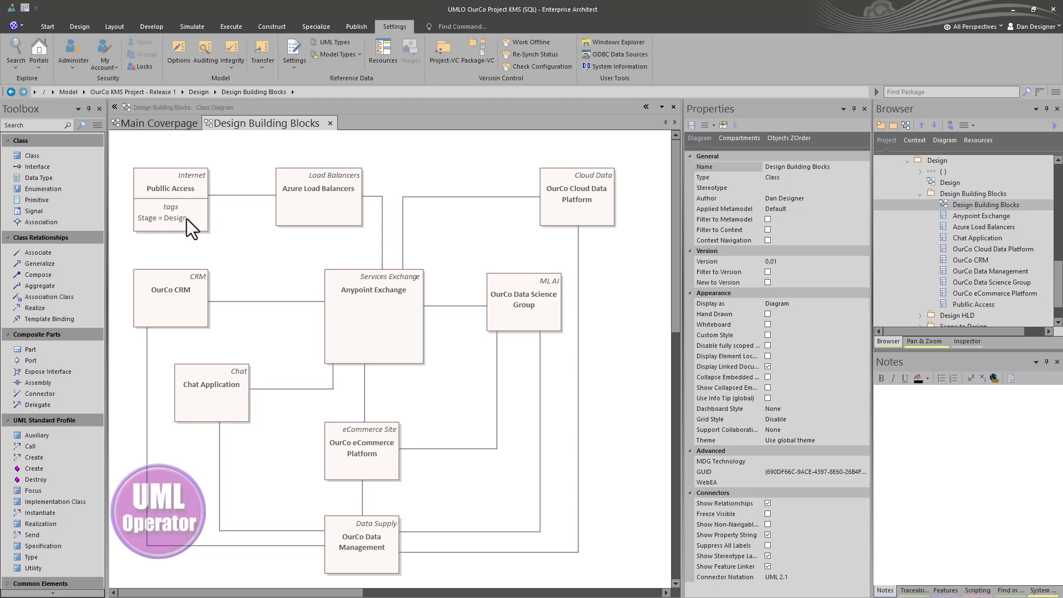
Step: Set the Azure Load Balancers class's own Stage tag to Design
{"action": "left_click", "coordinate": [324, 211]}
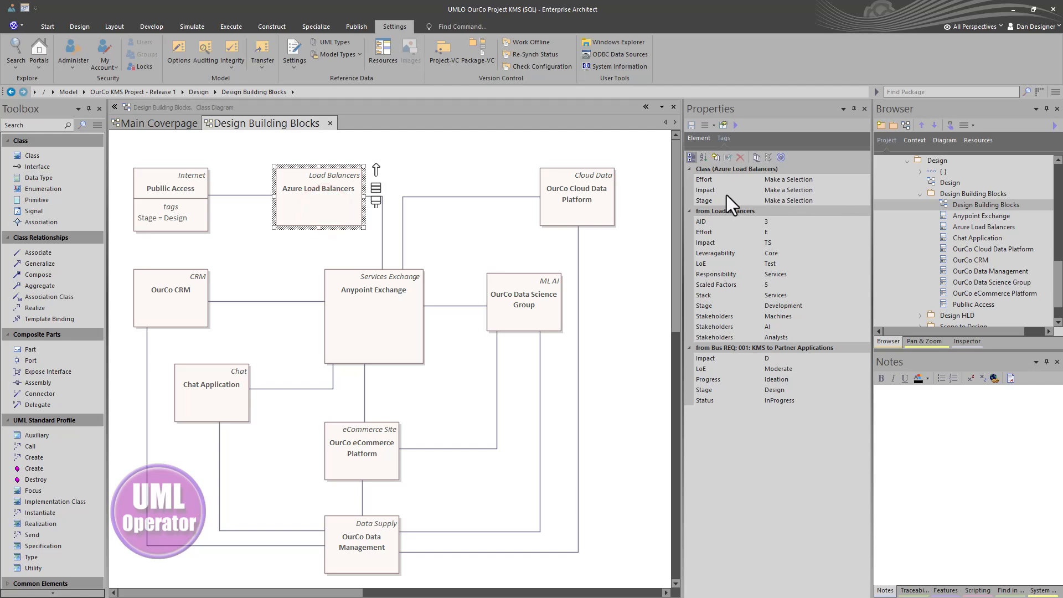
{"action": "left_click", "coordinate": [819, 200]}
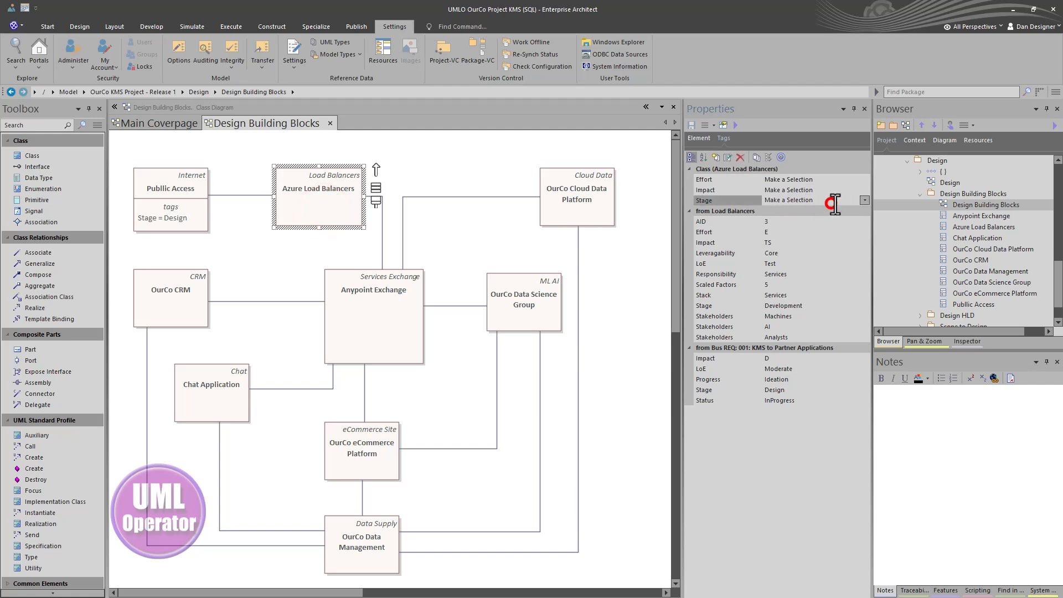
{"action": "left_click", "coordinate": [866, 199]}
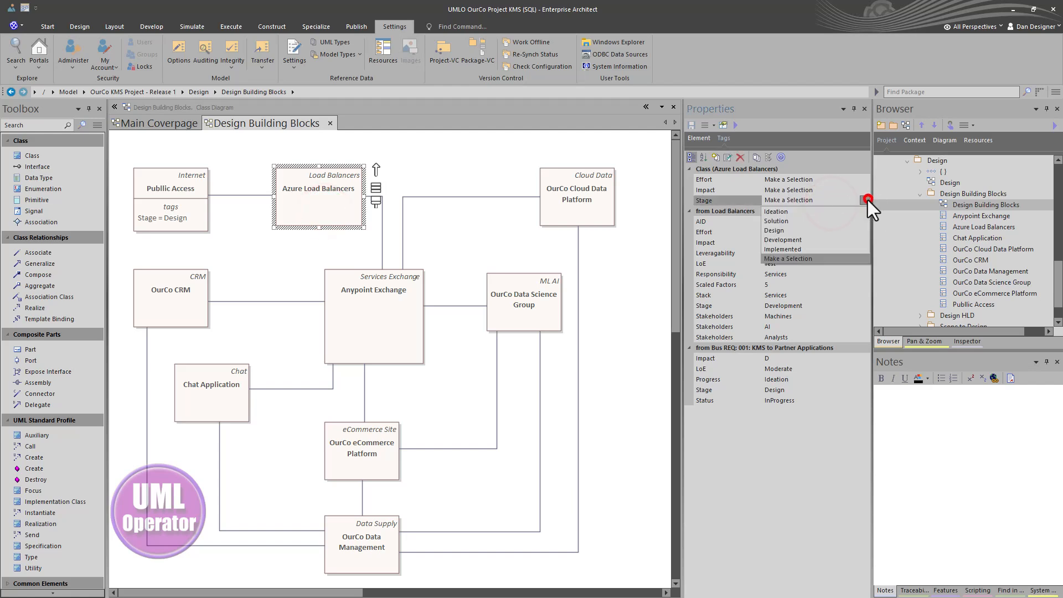
{"action": "left_click", "coordinate": [784, 230]}
{"action": "left_click", "coordinate": [426, 227]}
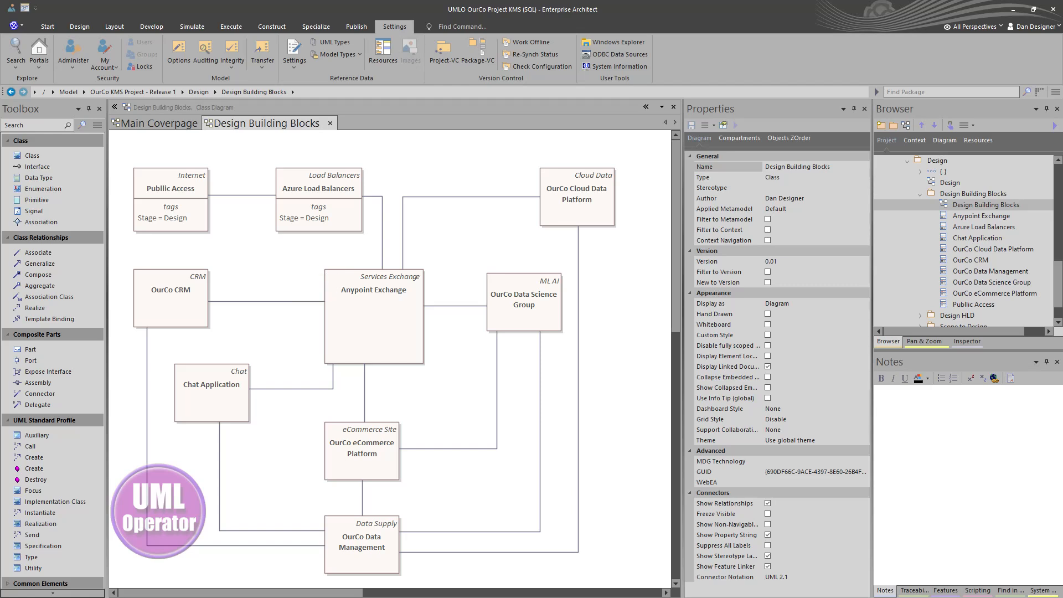
Step: Switch the diagram to Specification view and remove the Stereotype, Difficulty and Priority columns
{"action": "right_click", "coordinate": [439, 228]}
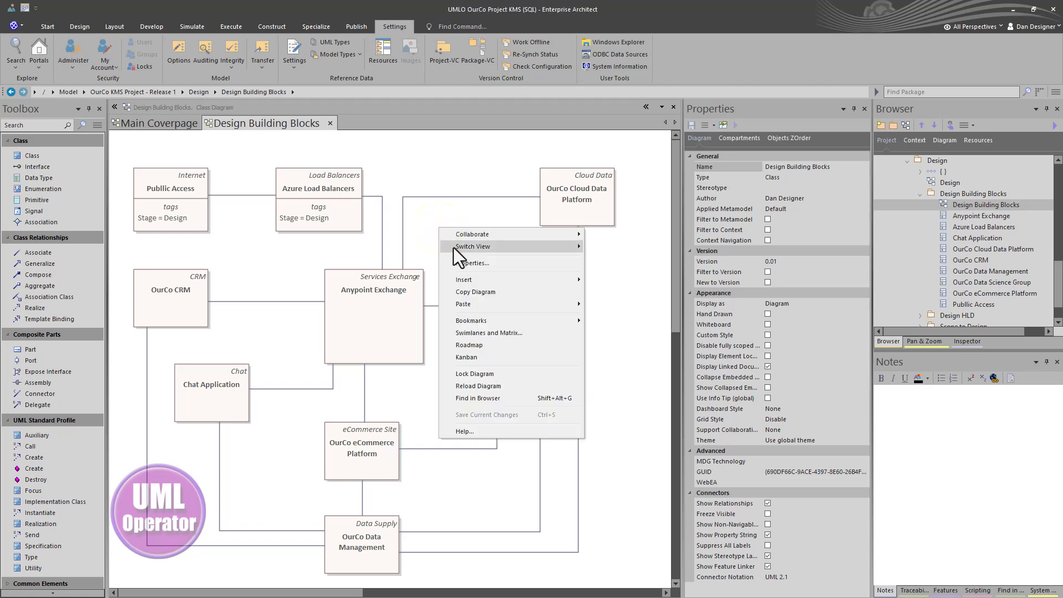
{"action": "mouse_move", "coordinate": [530, 246]}
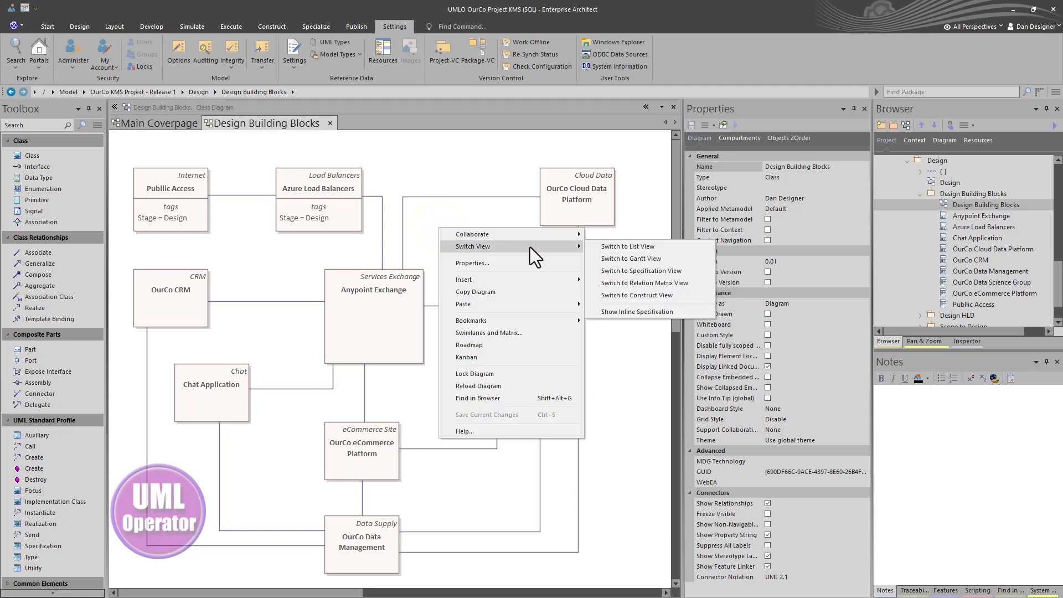
{"action": "left_click", "coordinate": [634, 275]}
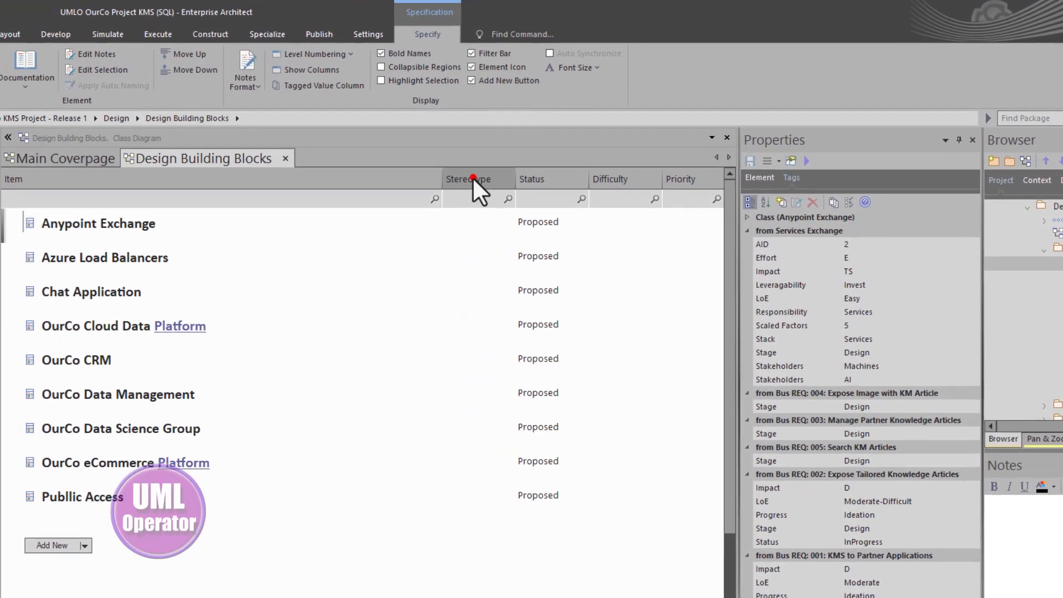
{"action": "left_click_drag", "start_coordinate": [472, 177], "coordinate": [467, 247]}
{"action": "left_click_drag", "start_coordinate": [547, 176], "coordinate": [560, 263]}
{"action": "left_click_drag", "start_coordinate": [560, 180], "coordinate": [544, 308]}
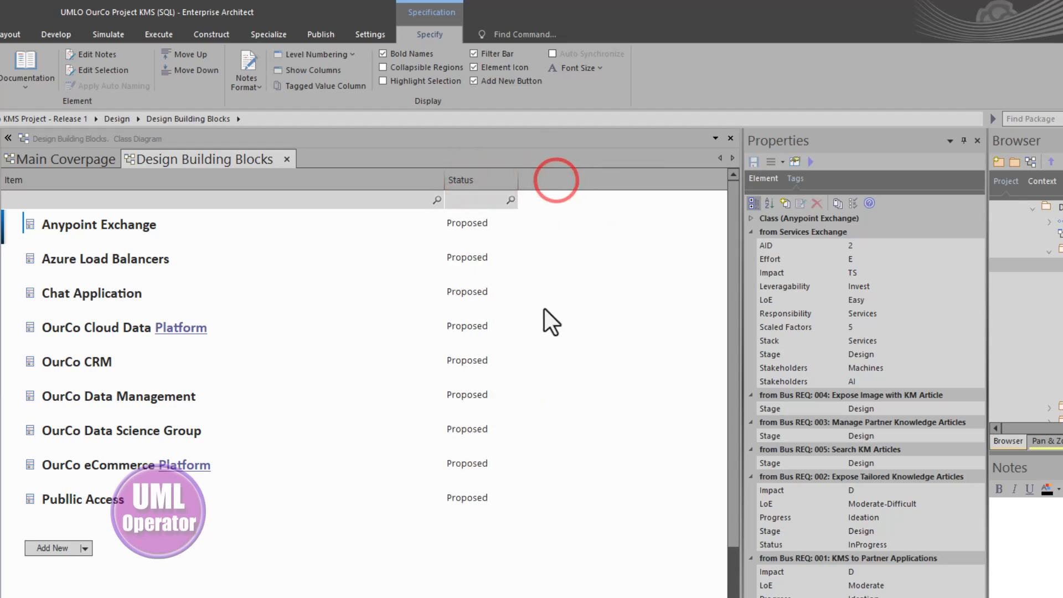
Step: Add a tag value column for the global Stage tagged value to the specification list
{"action": "right_click", "coordinate": [530, 185]}
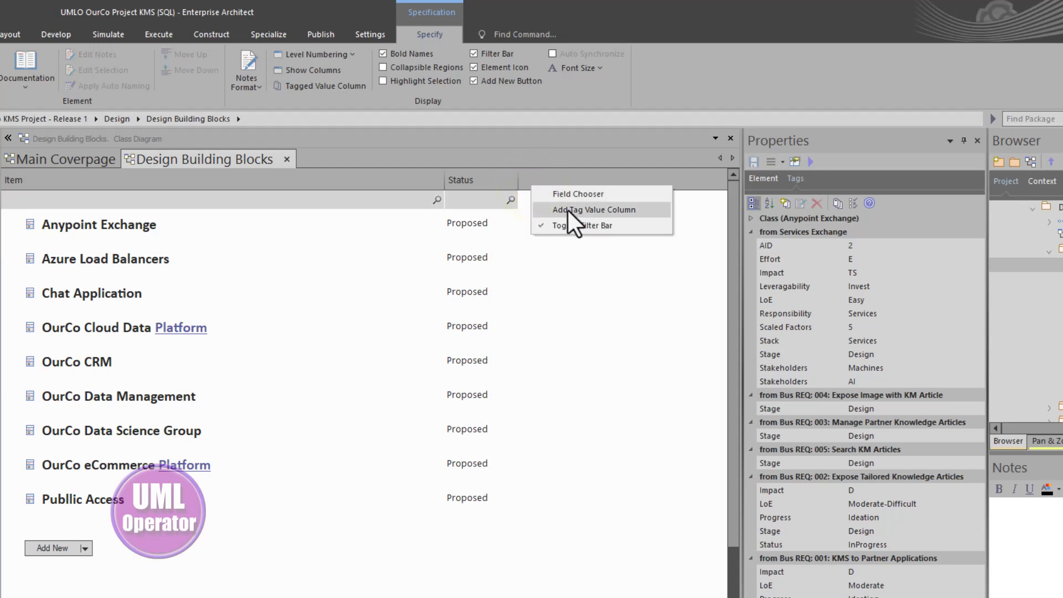
{"action": "left_click", "coordinate": [610, 209]}
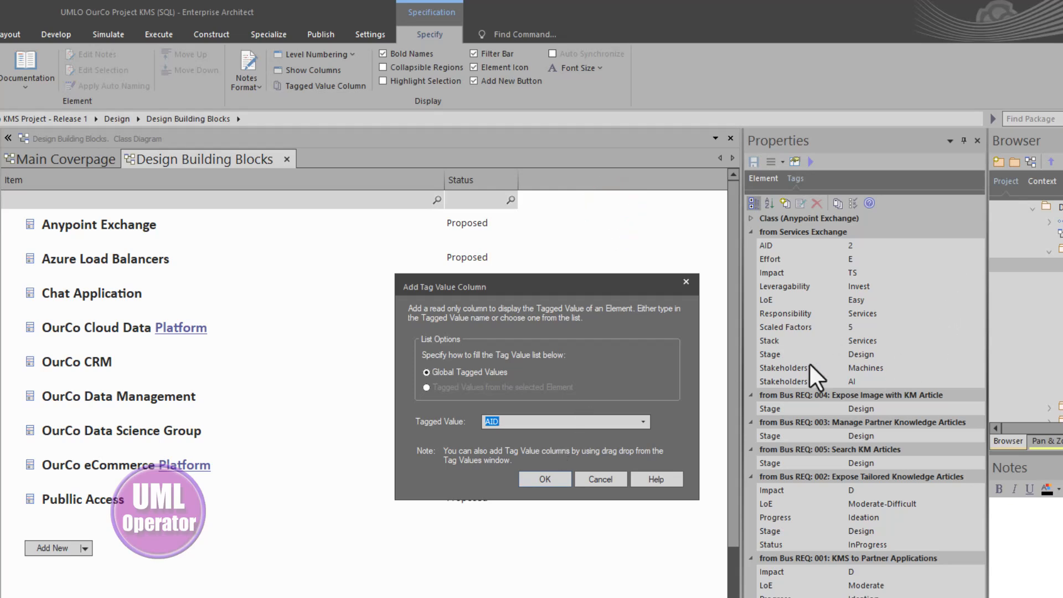
{"action": "left_click", "coordinate": [642, 421]}
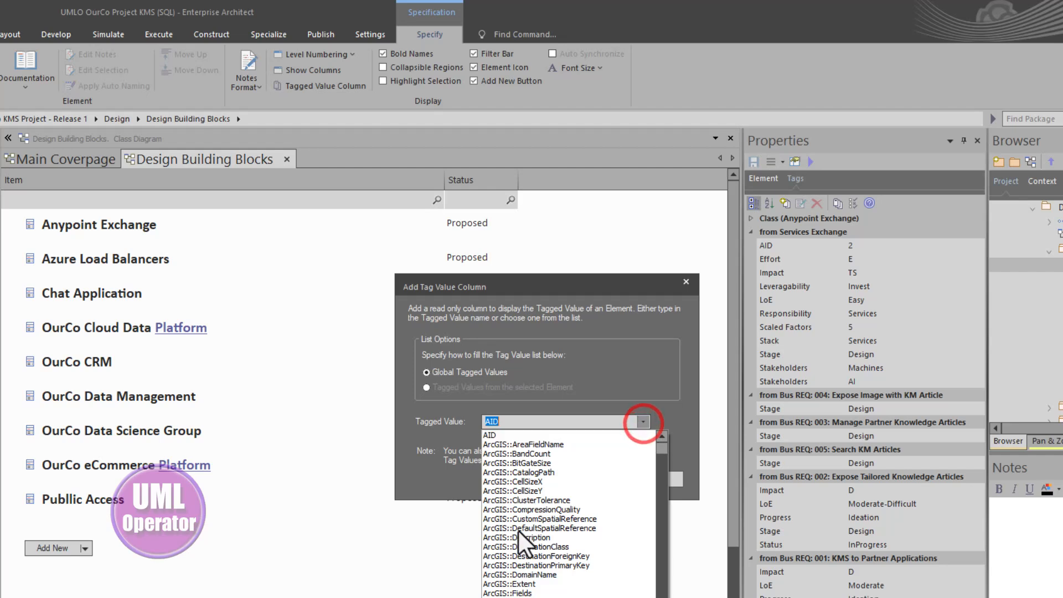
{"action": "type", "text": "e"}
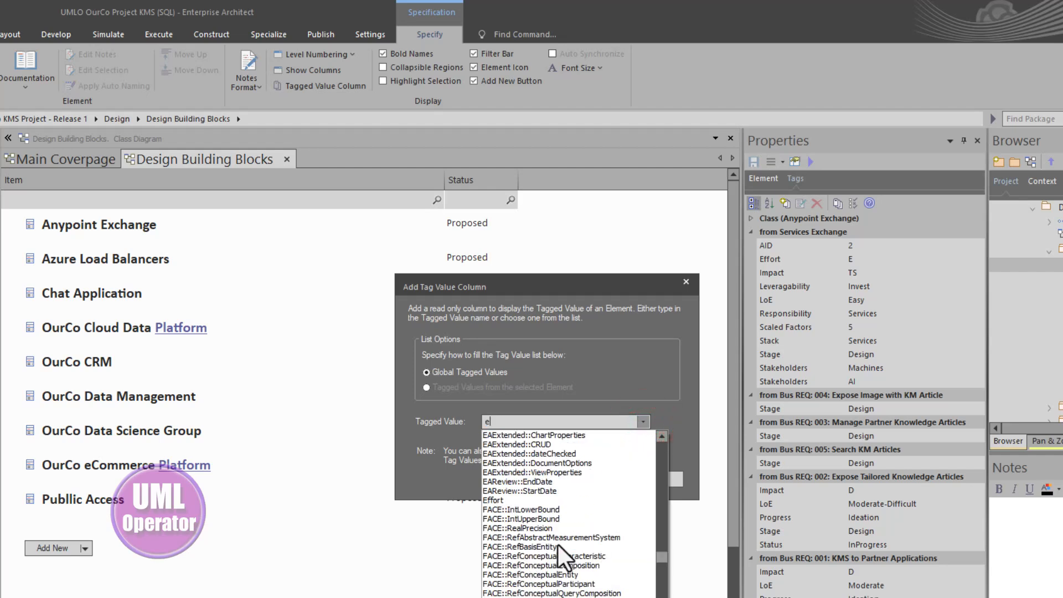
{"action": "key", "text": "BackSpace"}
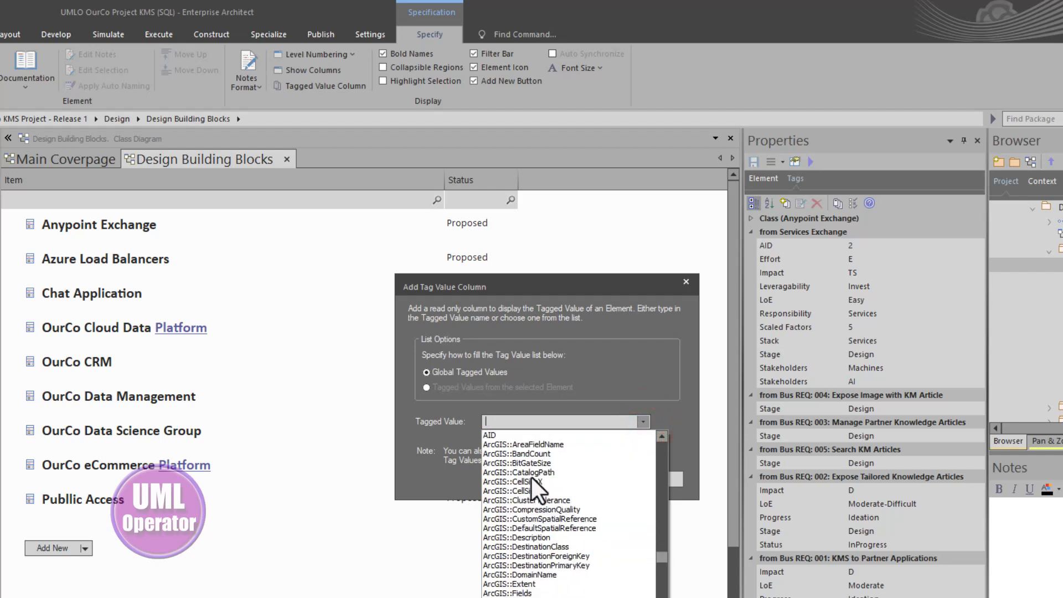
{"action": "type", "text": "stage"}
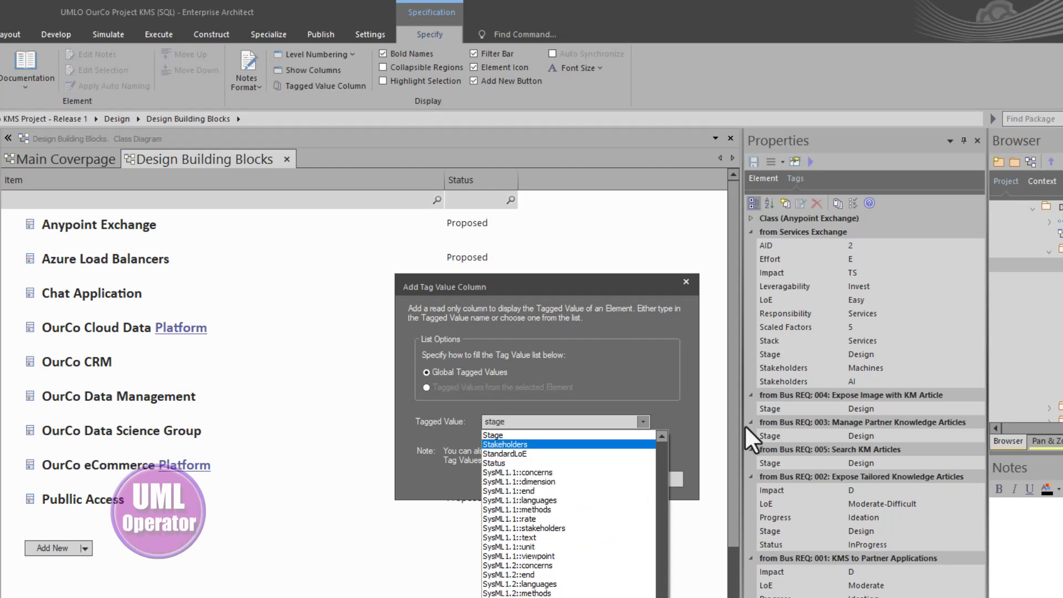
{"action": "left_click", "coordinate": [548, 436]}
{"action": "left_click", "coordinate": [544, 479]}
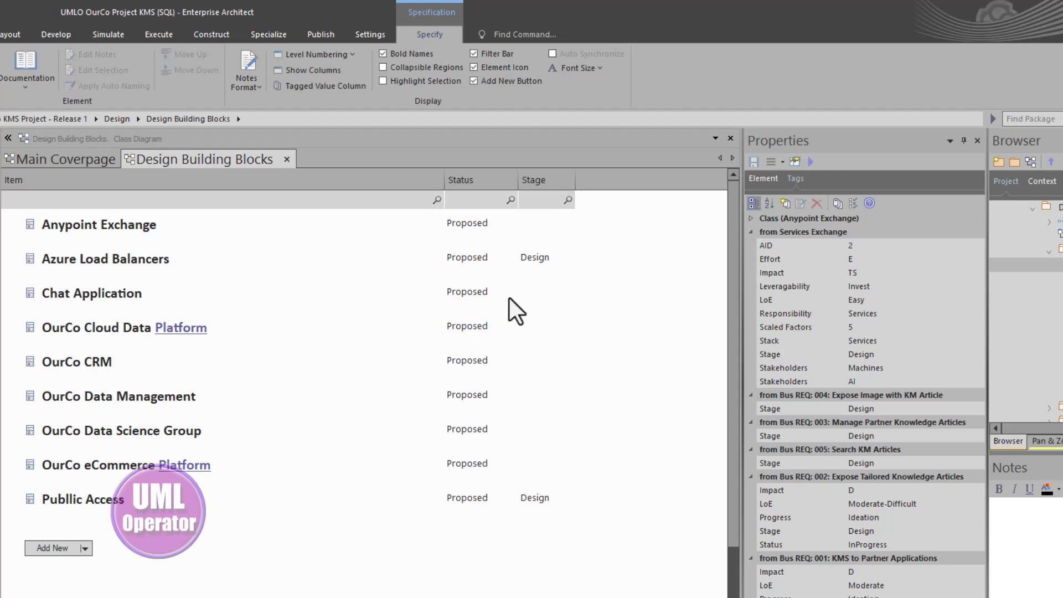
Step: Examine the Status options available for Chat Application, keeping its current value
{"action": "left_click", "coordinate": [529, 291]}
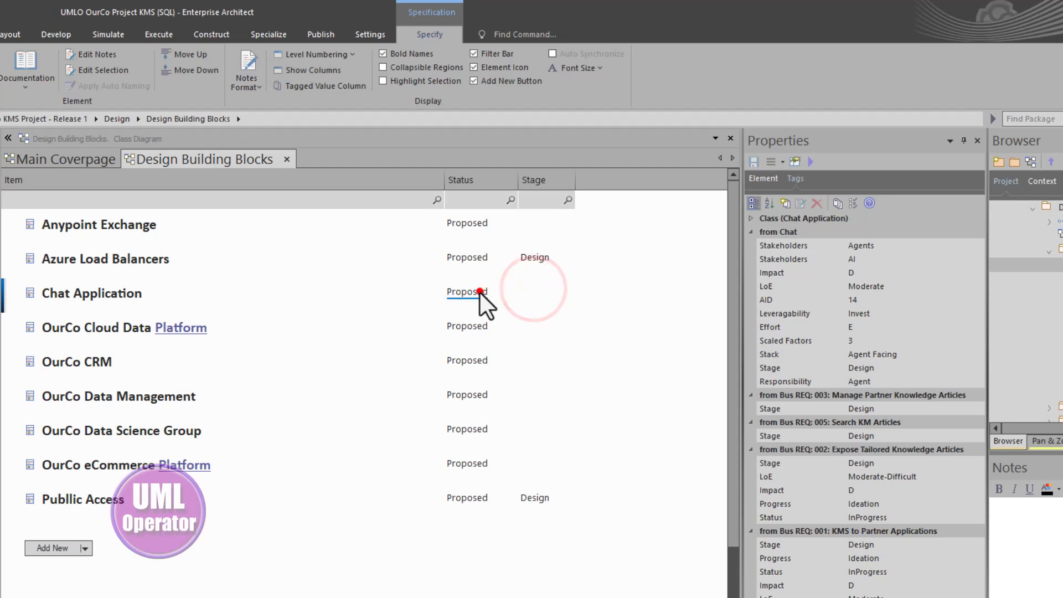
{"action": "left_click", "coordinate": [480, 291]}
{"action": "left_click", "coordinate": [509, 289]}
{"action": "left_click", "coordinate": [509, 290]}
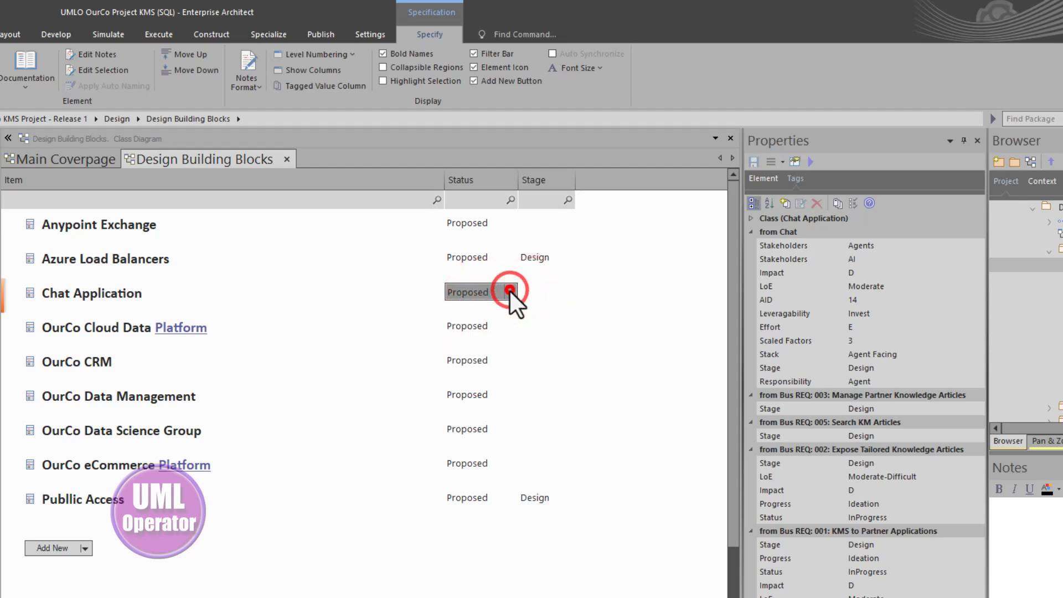
{"action": "left_click", "coordinate": [509, 291]}
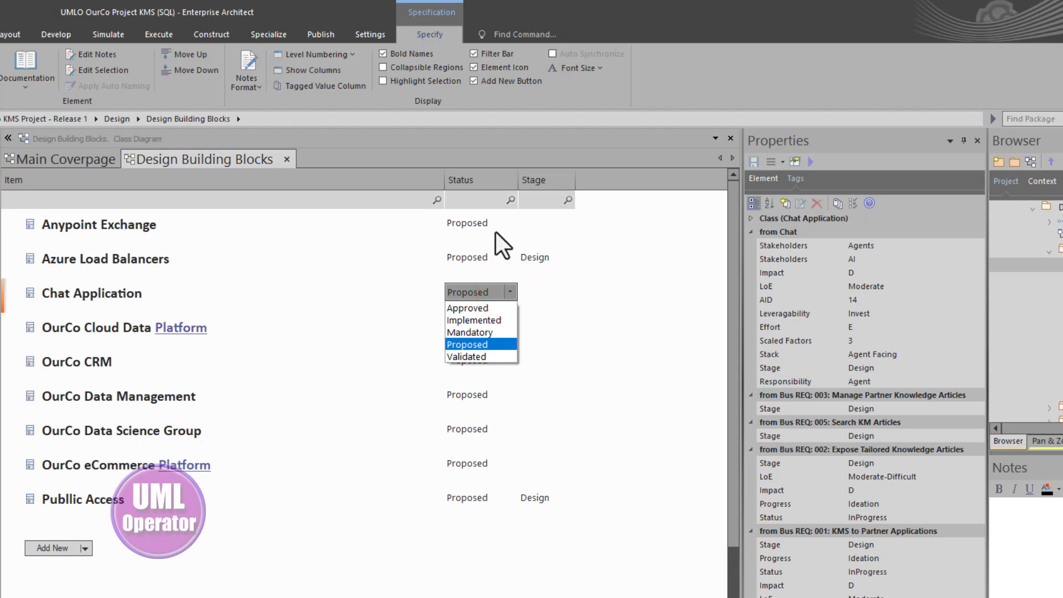
{"action": "left_click", "coordinate": [187, 515]}
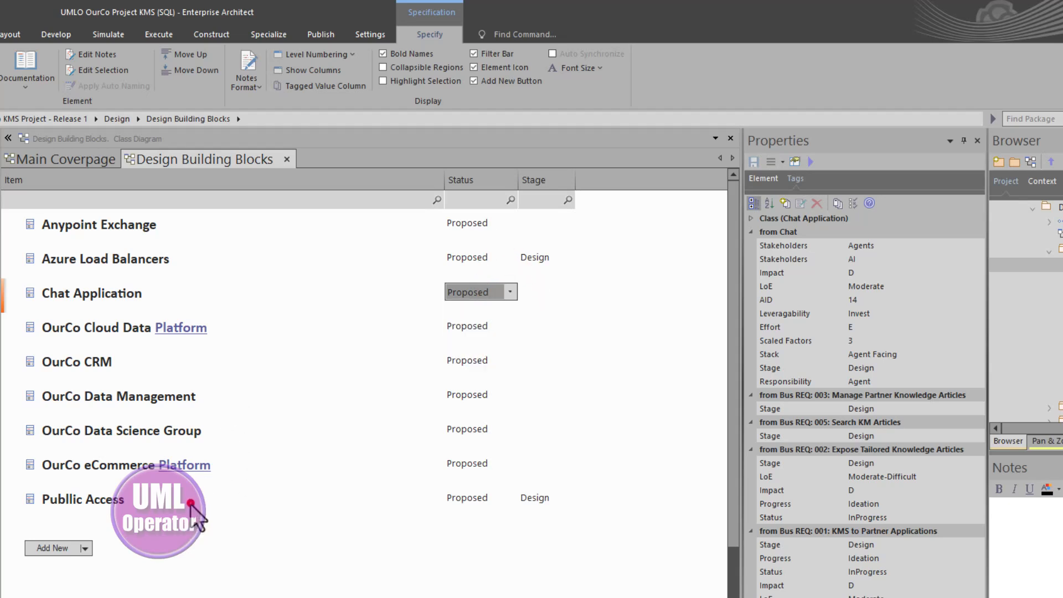
{"action": "left_click", "coordinate": [119, 494]}
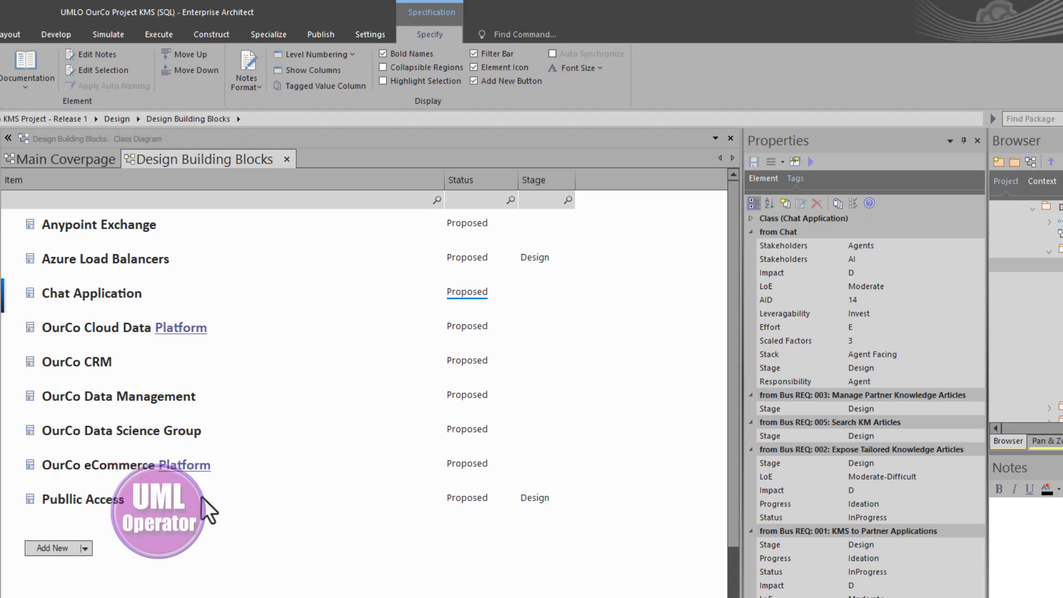
Step: Set the Status of Publlic Access to Implemented in the specification list
{"action": "left_click", "coordinate": [130, 499]}
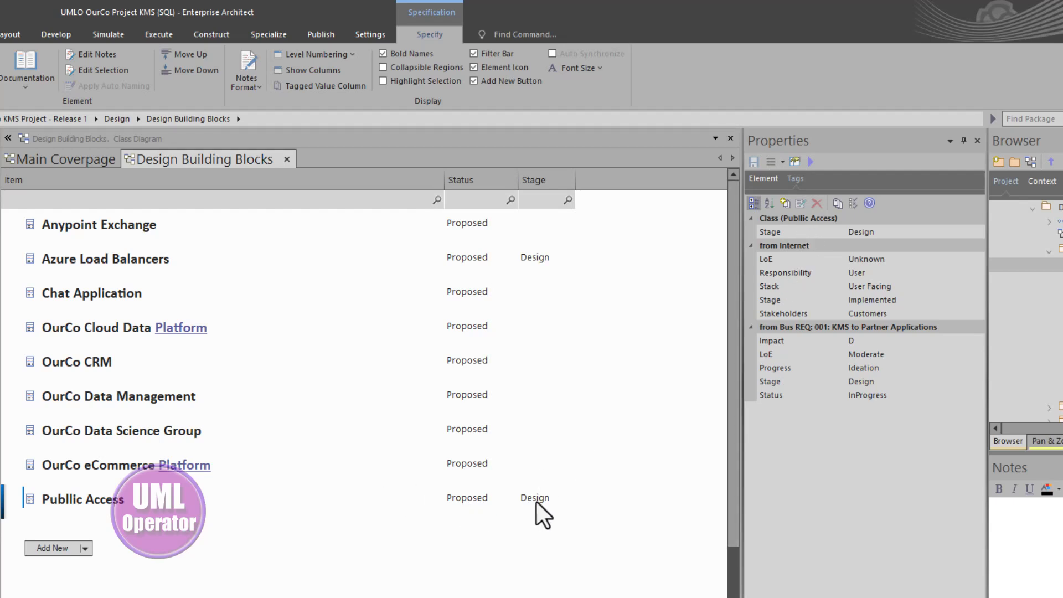
{"action": "left_click", "coordinate": [478, 497]}
{"action": "left_click", "coordinate": [474, 496]}
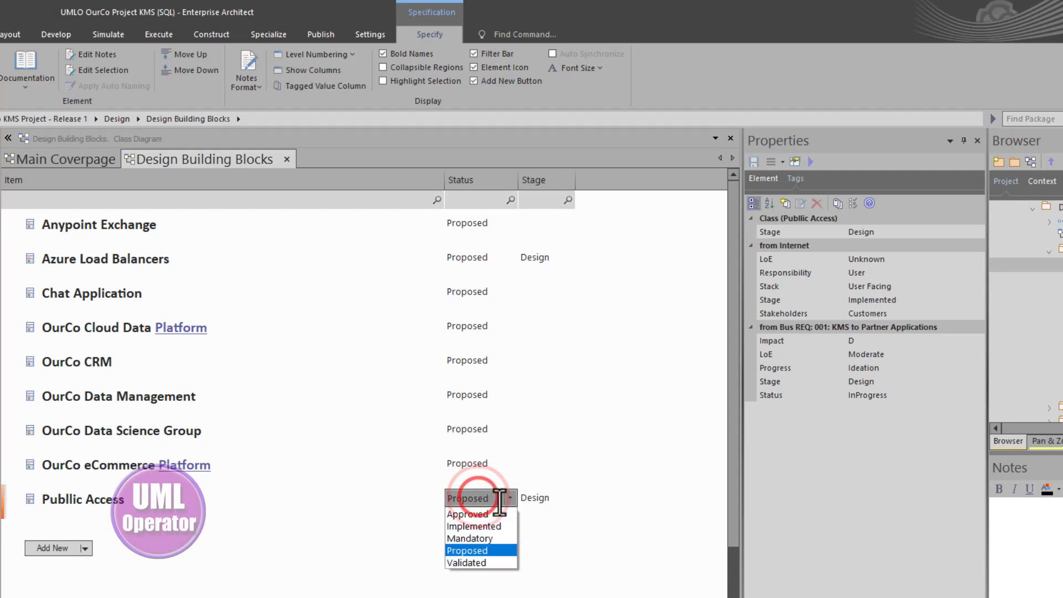
{"action": "left_click", "coordinate": [487, 528]}
{"action": "left_click", "coordinate": [460, 581]}
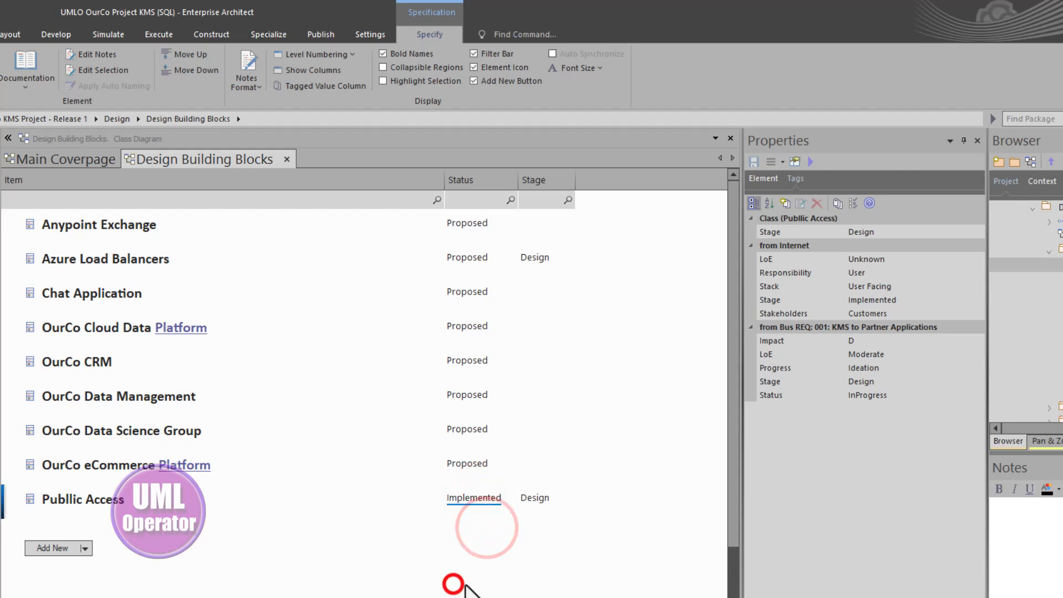
{"action": "left_click", "coordinate": [508, 572]}
Step: Try to edit the Stage value of Azure Load Balancers directly in the specification list
{"action": "left_click", "coordinate": [550, 258]}
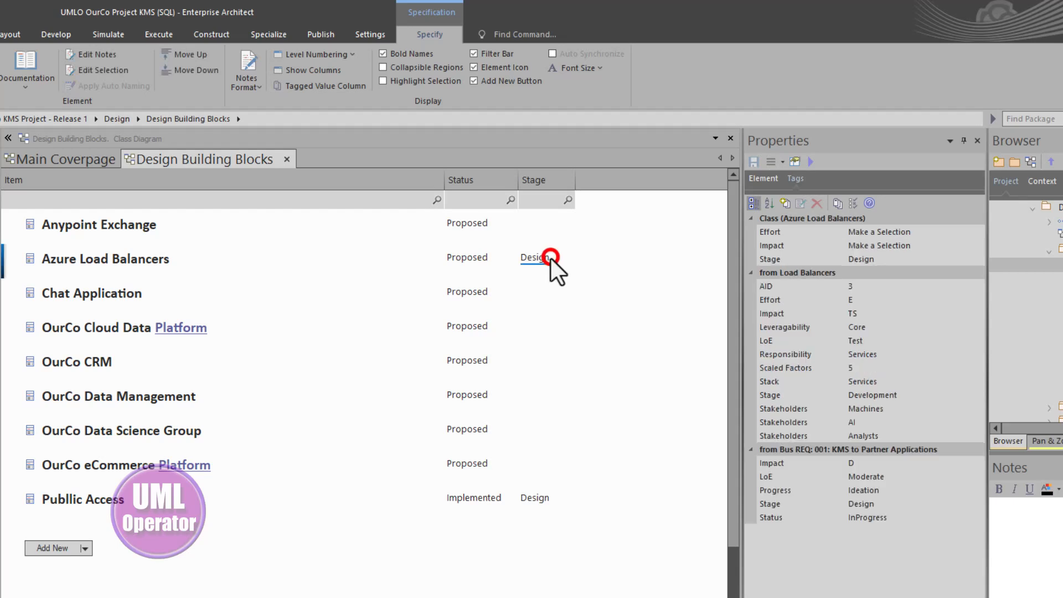
{"action": "left_click", "coordinate": [546, 257]}
{"action": "left_click", "coordinate": [528, 286]}
{"action": "left_click", "coordinate": [537, 258]}
{"action": "left_click", "coordinate": [542, 284]}
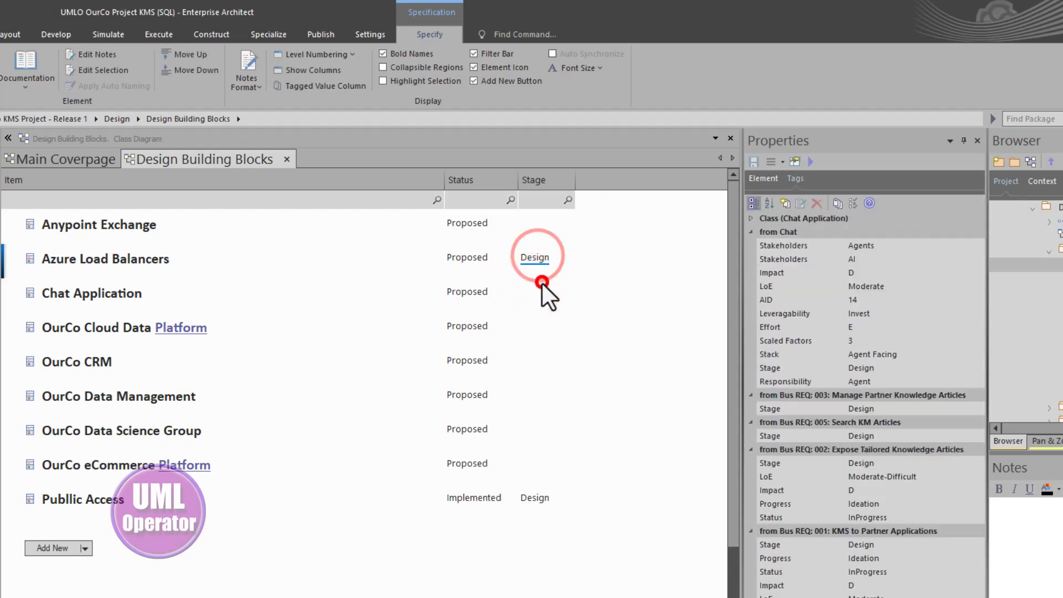
Step: Set the Azure Load Balancers class's own Stage tag to Solution through its element properties
{"action": "left_click", "coordinate": [536, 258]}
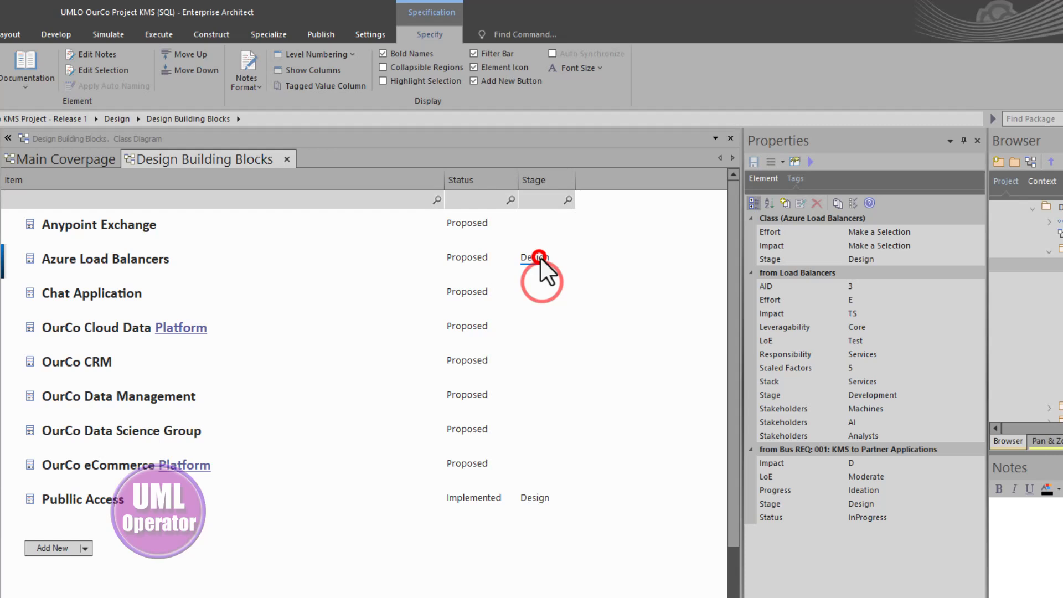
{"action": "left_click", "coordinate": [899, 260]}
{"action": "left_click", "coordinate": [975, 259]}
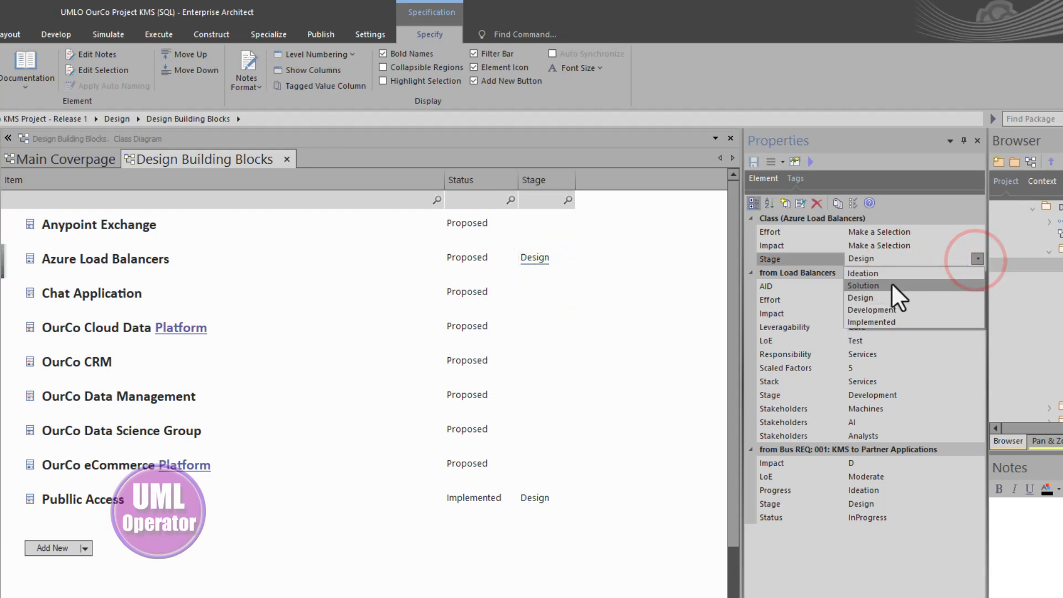
{"action": "left_click", "coordinate": [892, 284]}
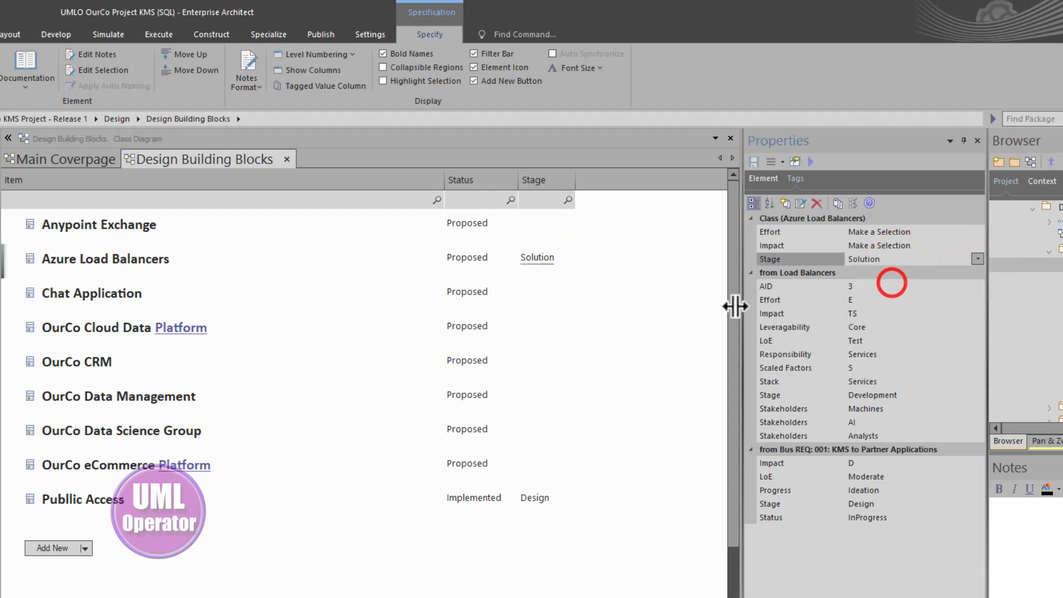
Step: Set the Azure Load Balancers class's own Stage tag to Design
{"action": "left_click", "coordinate": [976, 258]}
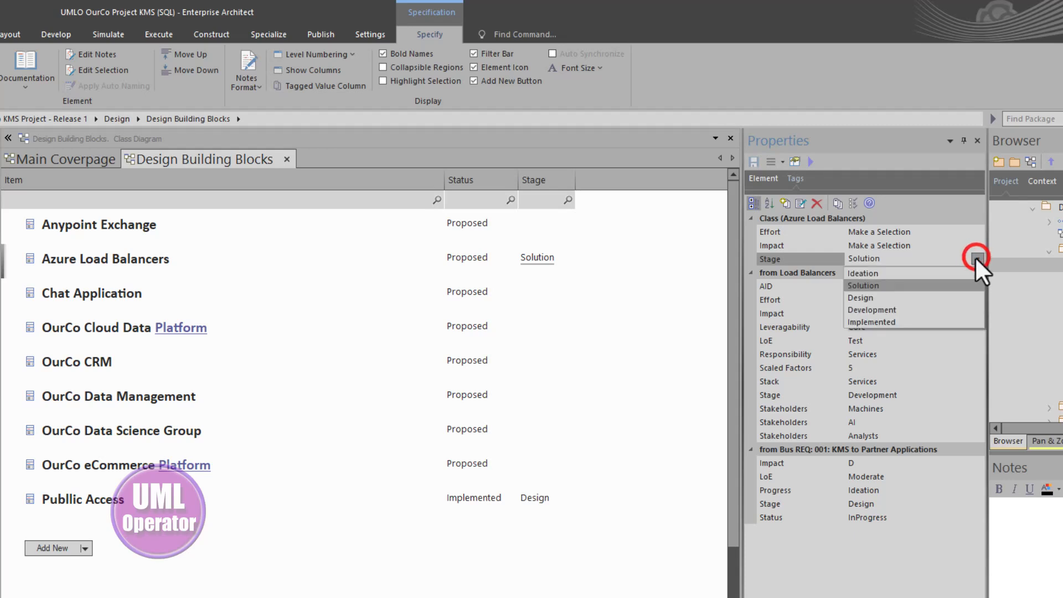
{"action": "left_click", "coordinate": [887, 298]}
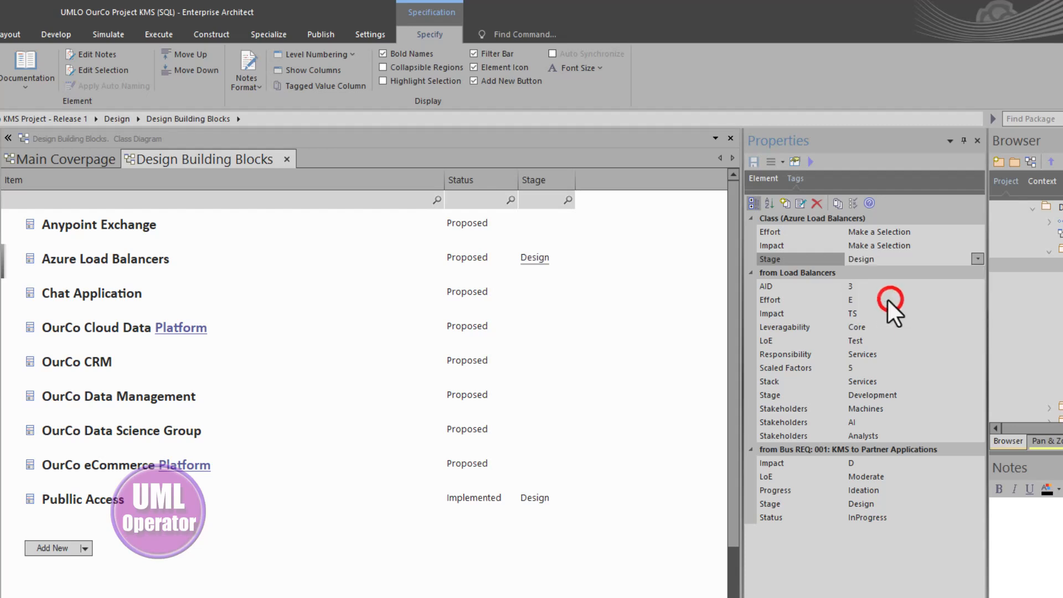
Step: Add a Stage tagged value to the Anypoint Exchange class and set it to Design
{"action": "left_click", "coordinate": [541, 228]}
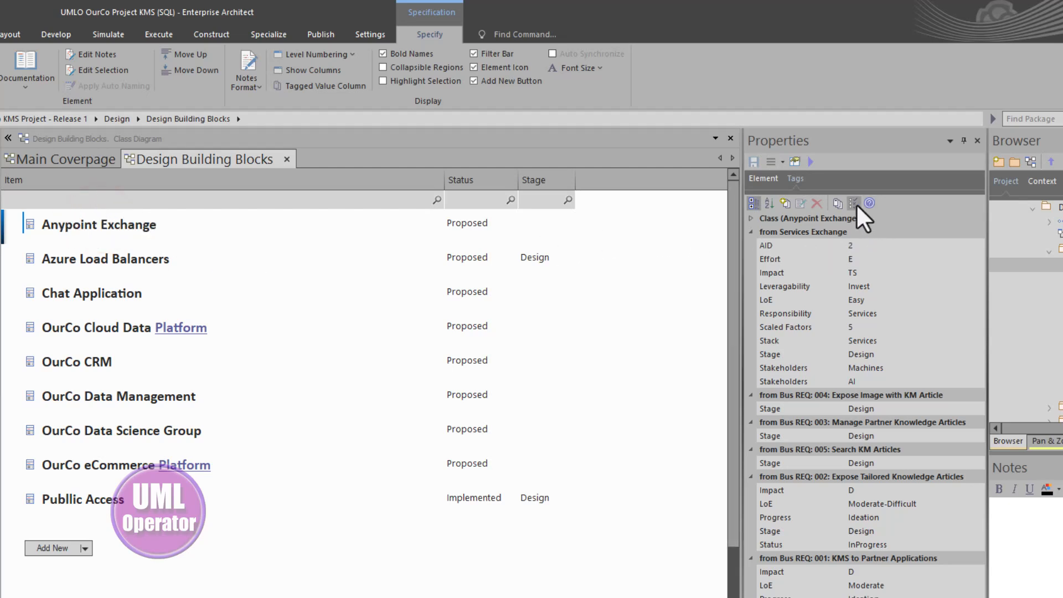
{"action": "left_click", "coordinate": [785, 203]}
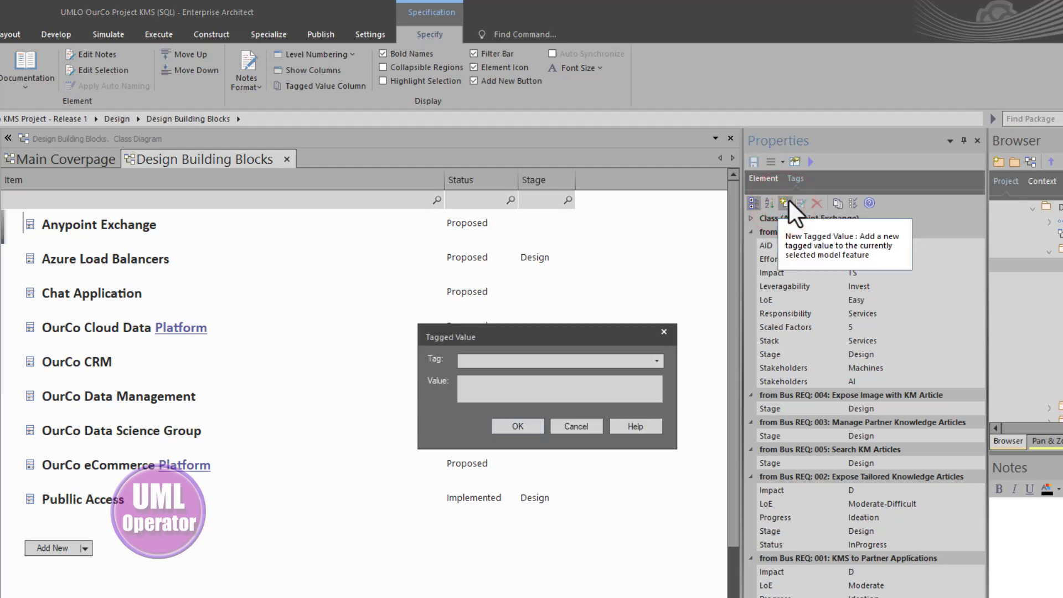
{"action": "type", "text": "stag"}
{"action": "key", "text": "Return"}
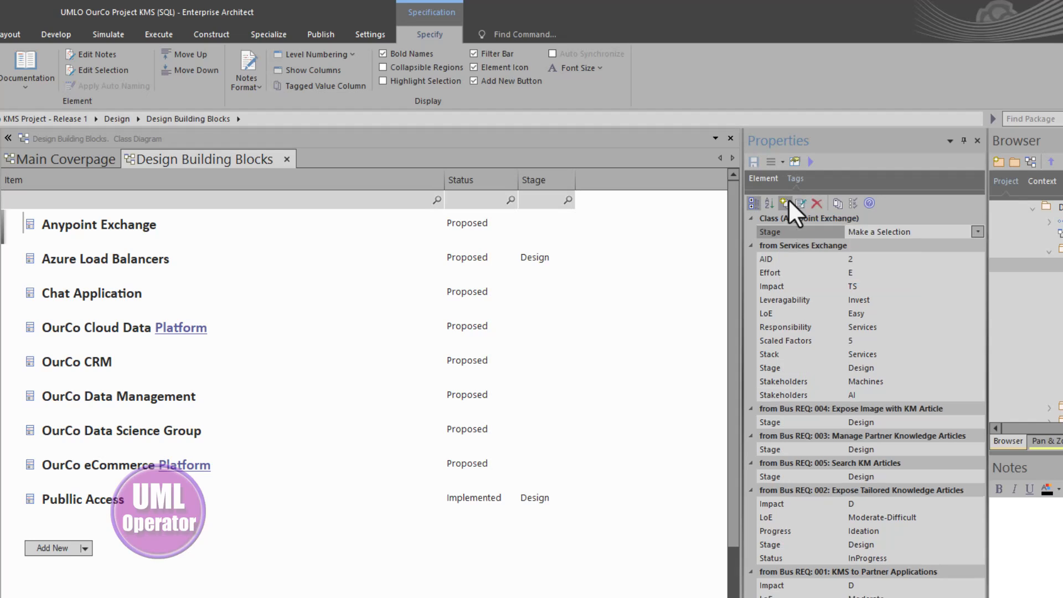
{"action": "left_click", "coordinate": [978, 232]}
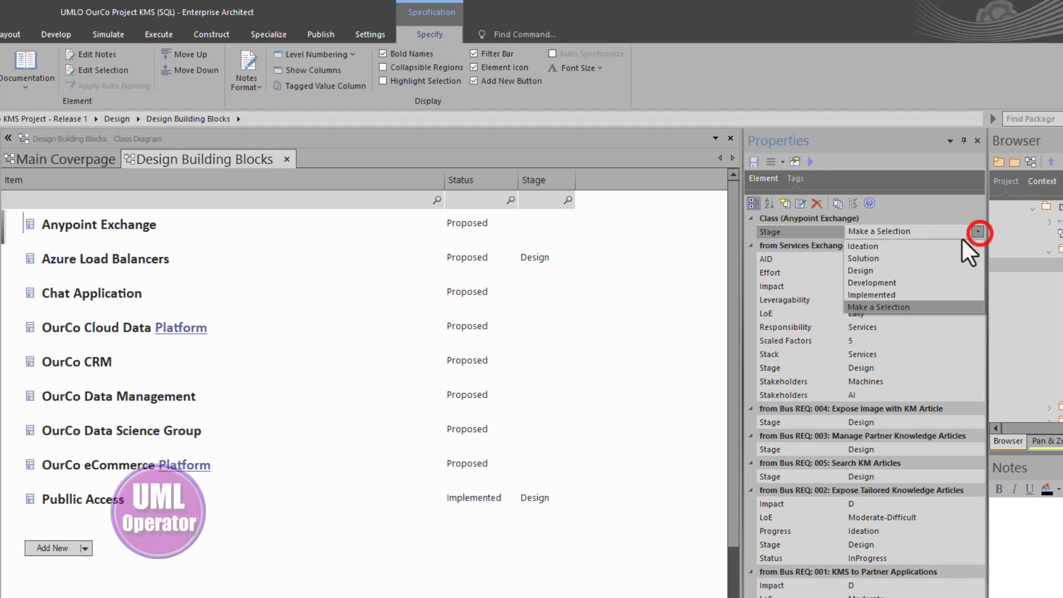
{"action": "left_click", "coordinate": [897, 274]}
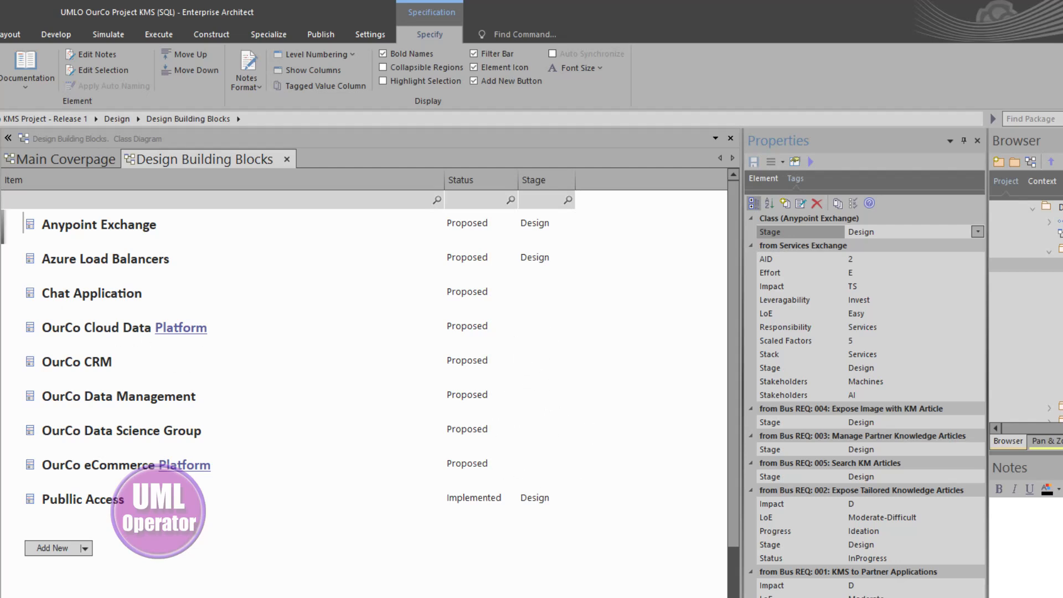
Step: Select the OurCo eCommerce Platform class and reload the specification list to refresh its Stage column
{"action": "left_click", "coordinate": [310, 464]}
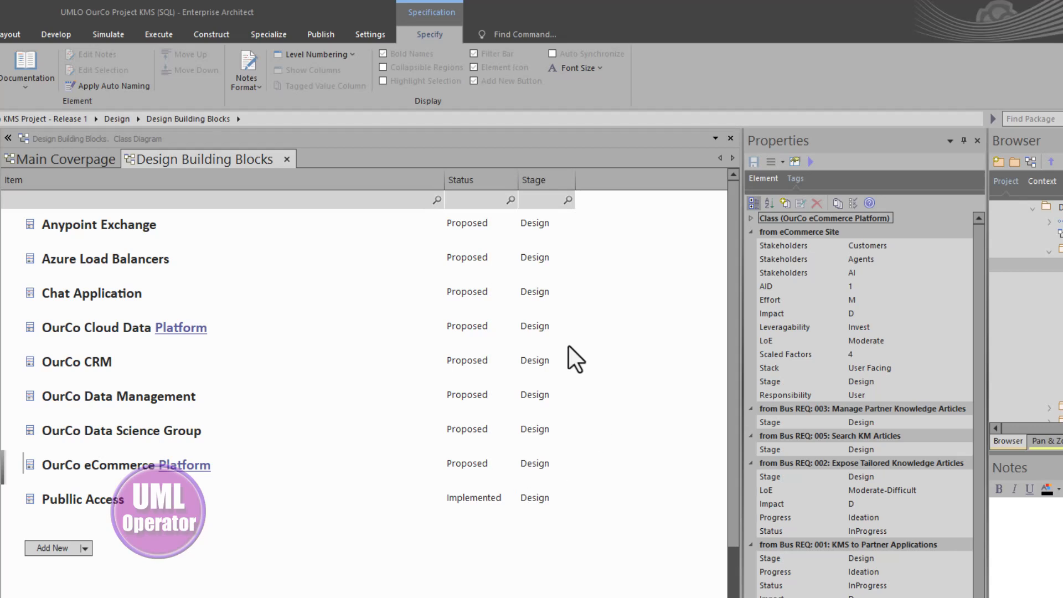
{"action": "left_click", "coordinate": [113, 465]}
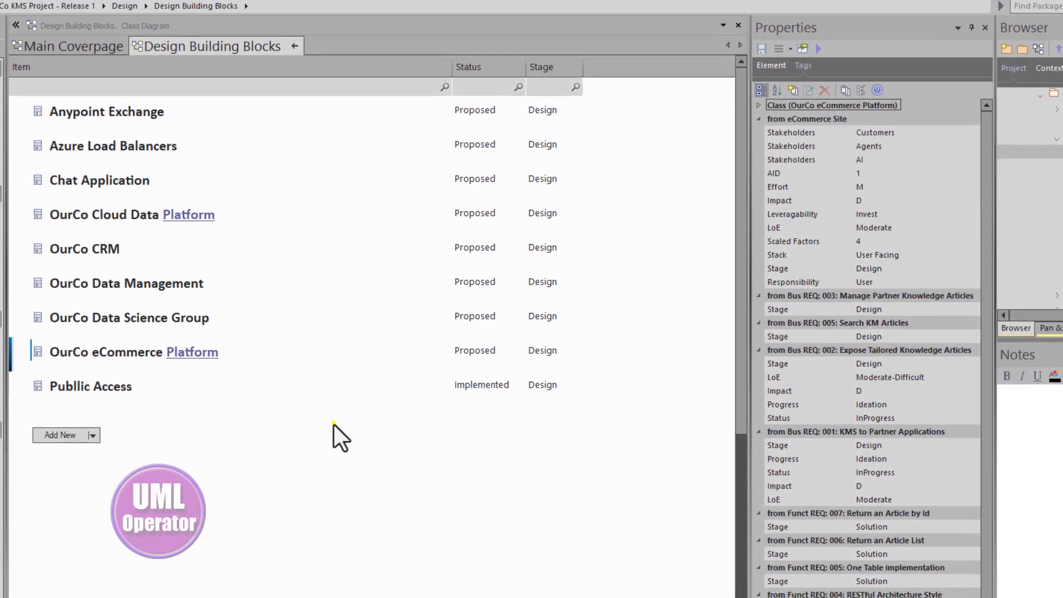
{"action": "right_click", "coordinate": [325, 535]}
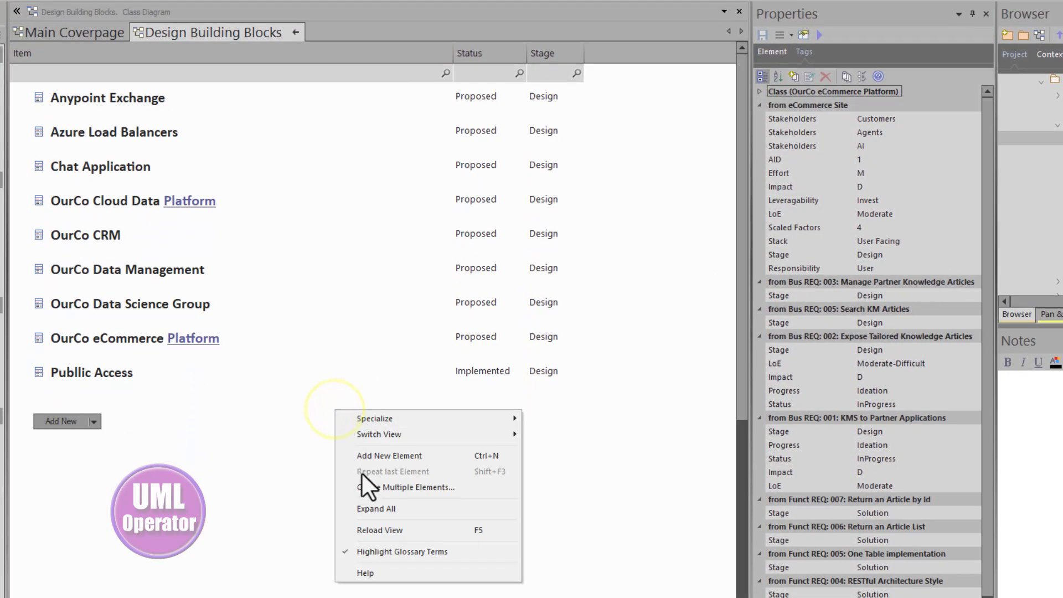
{"action": "left_click", "coordinate": [387, 529]}
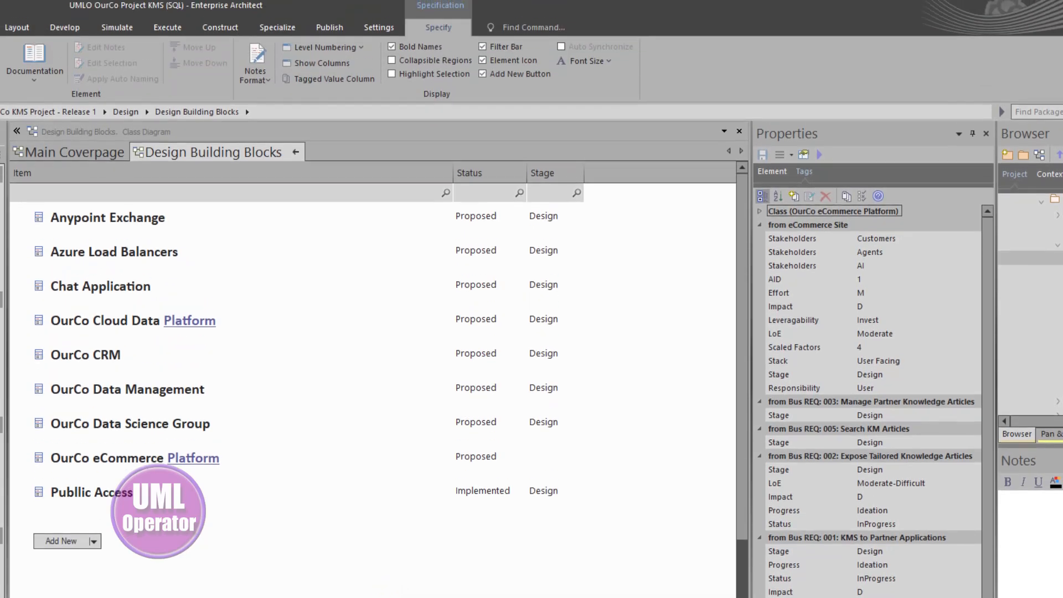
Step: Override the Stage tag that OurCo eCommerce Platform inherits from eCommerce Site with the value Solution
{"action": "left_click", "coordinate": [563, 455]}
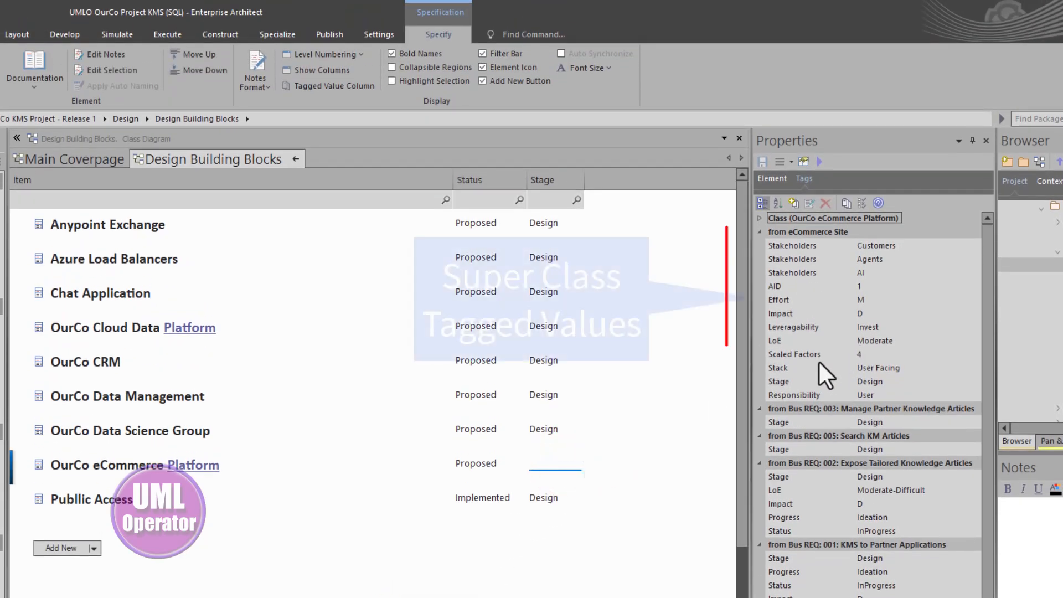
{"action": "left_click", "coordinate": [792, 379]}
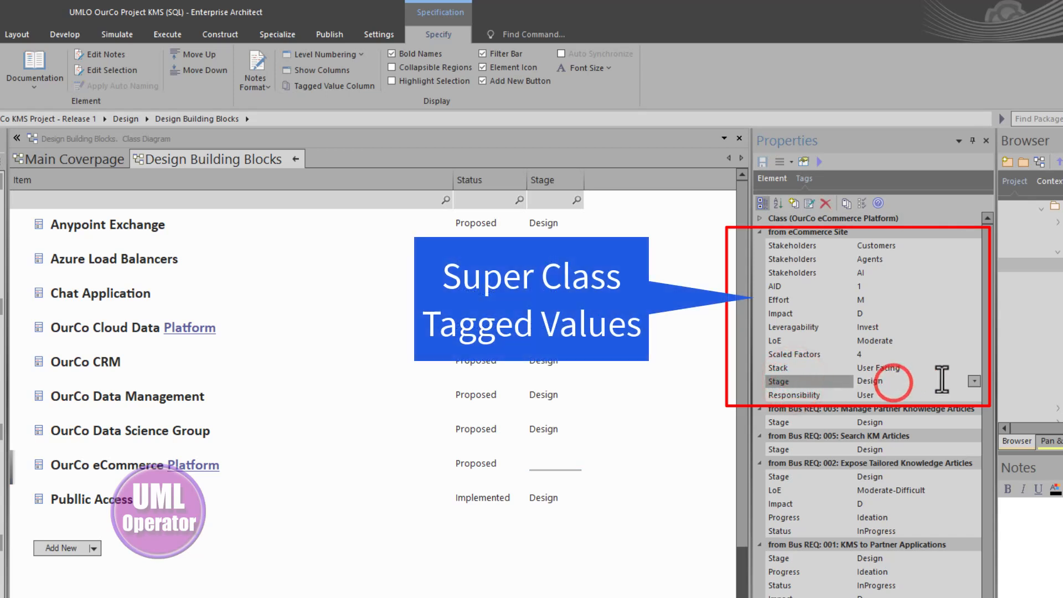
{"action": "left_click", "coordinate": [973, 381]}
{"action": "left_click", "coordinate": [930, 407]}
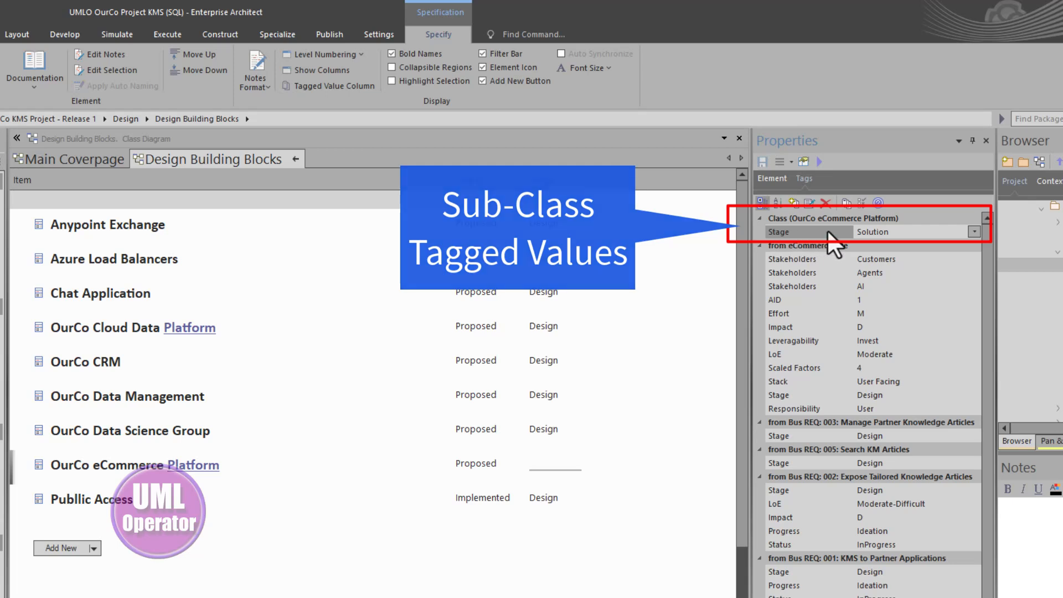
Step: Check OurCo eCommerce Platform's own Stage tag and reload the specification list to update its Stage column
{"action": "left_click", "coordinate": [543, 469]}
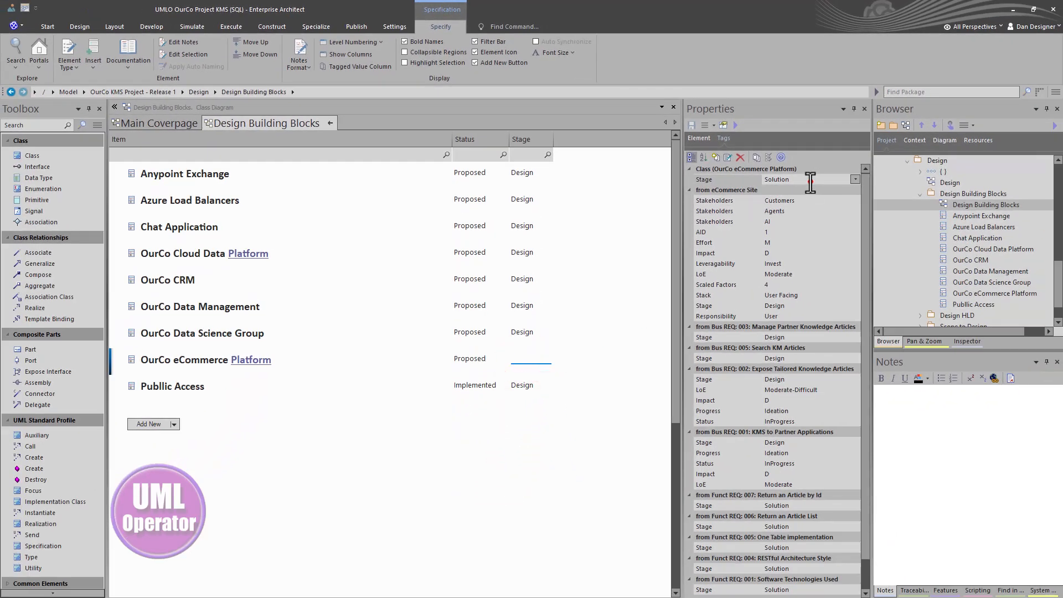
{"action": "left_click", "coordinate": [809, 181]}
{"action": "right_click", "coordinate": [401, 435]}
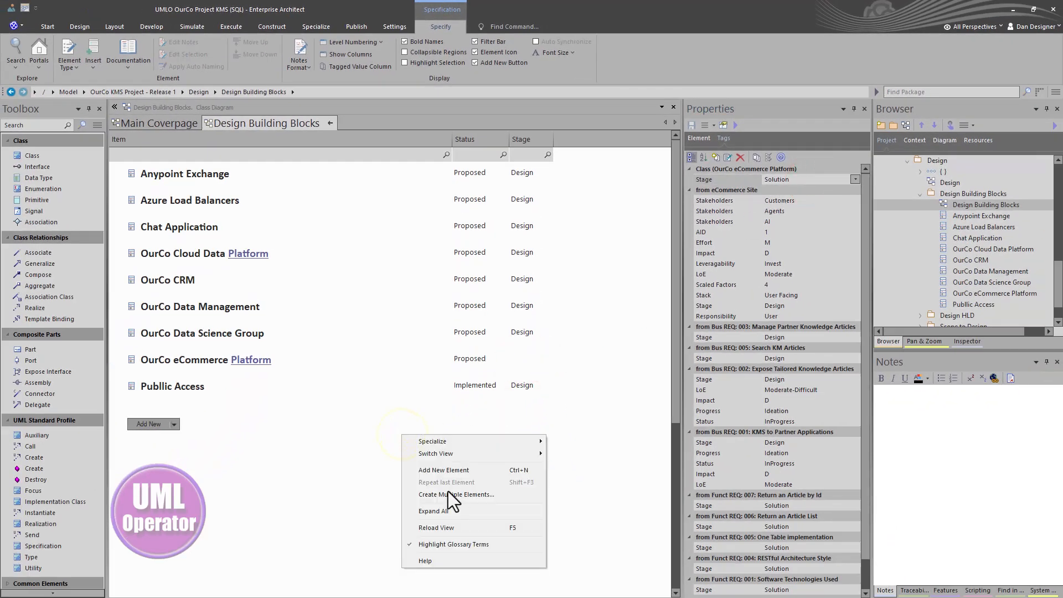
{"action": "left_click", "coordinate": [444, 526]}
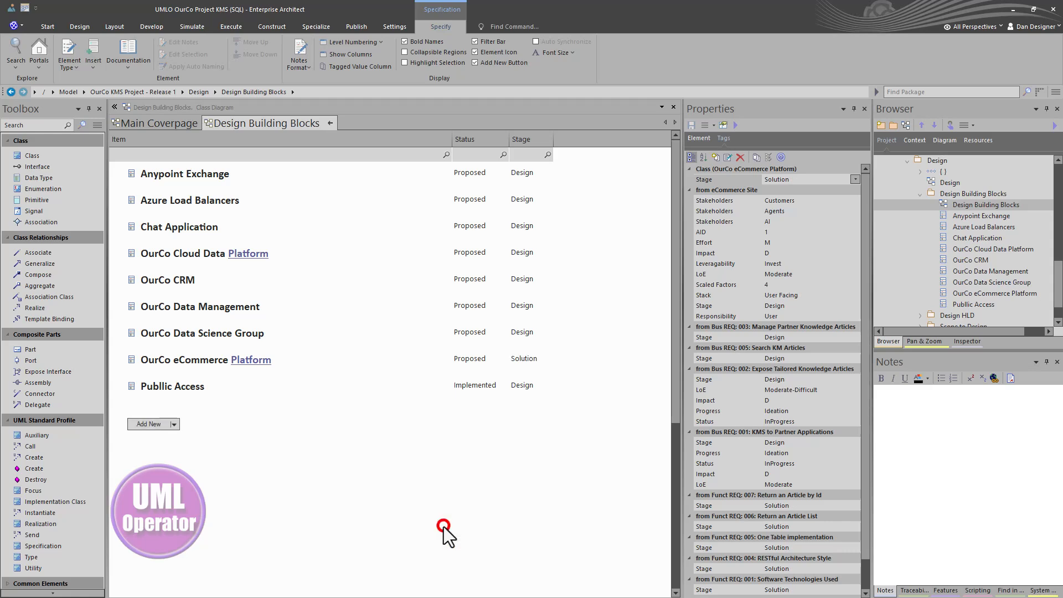
Step: Set OurCo eCommerce Platform's own Stage tag to Design
{"action": "left_click", "coordinate": [530, 365]}
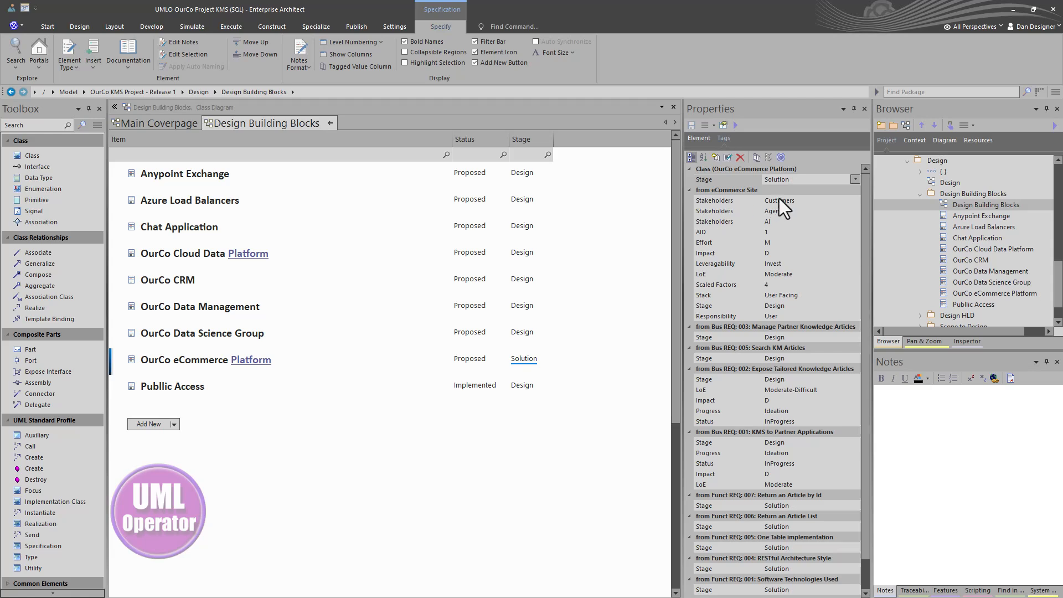
{"action": "left_click", "coordinate": [855, 178]}
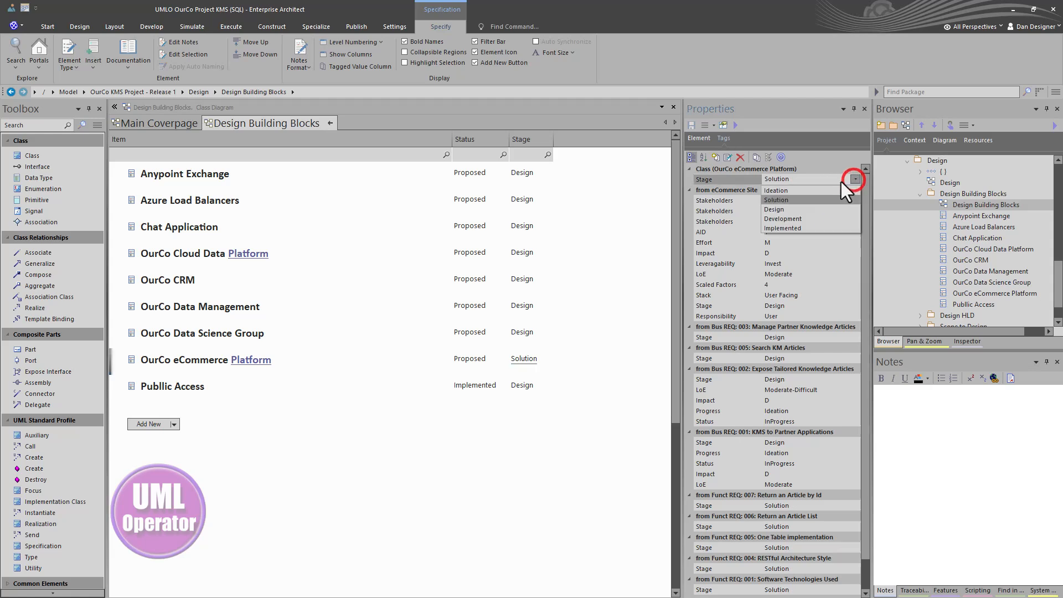
{"action": "left_click", "coordinate": [773, 208]}
{"action": "left_click", "coordinate": [502, 441]}
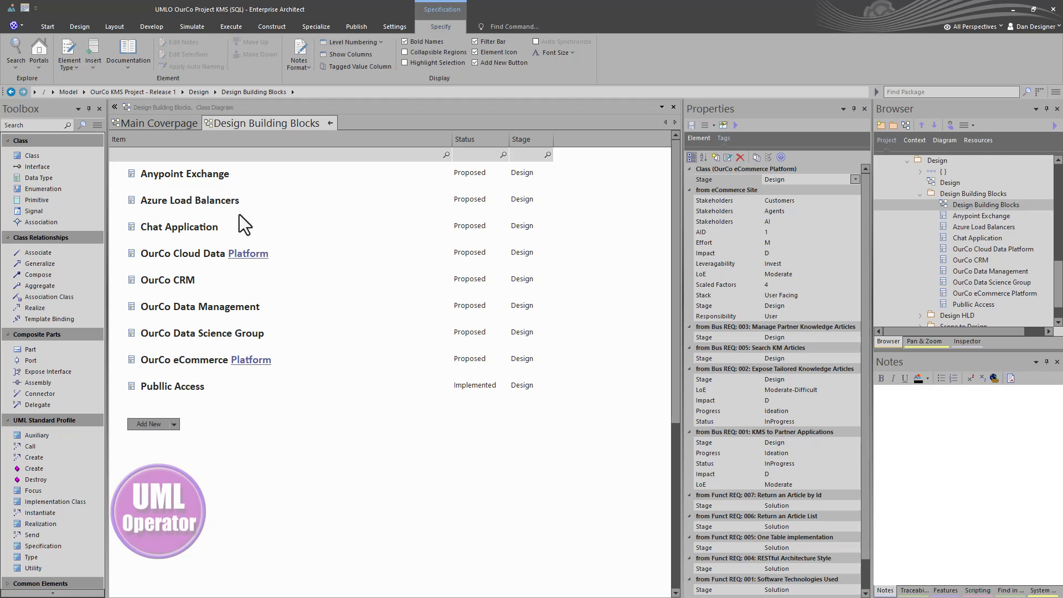
Step: Examine the specialized scripts available for Anypoint Exchange, including Add Stage Tagged Value, without running any
{"action": "right_click", "coordinate": [203, 178]}
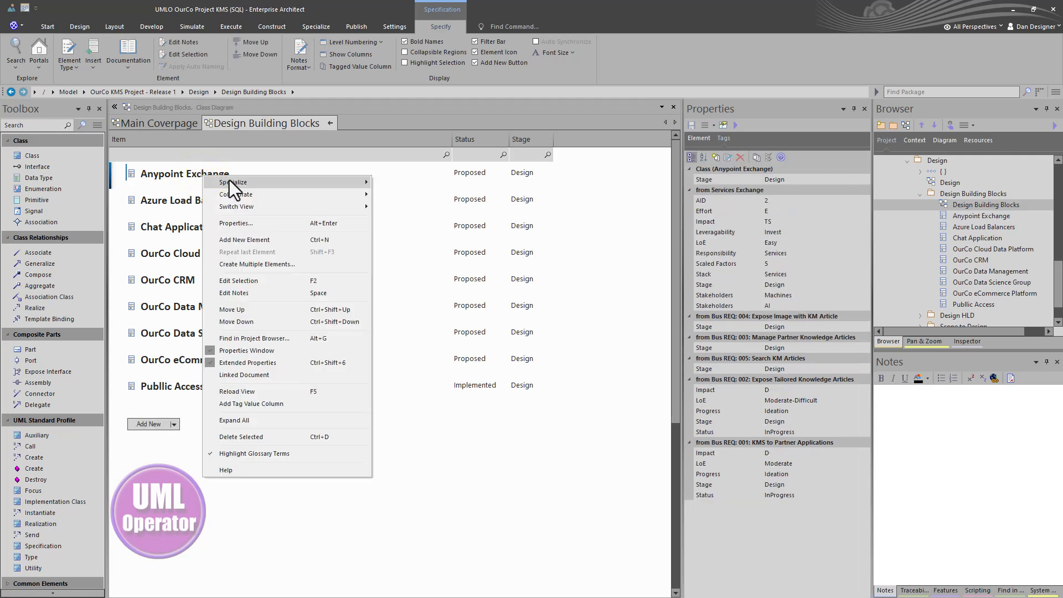
{"action": "mouse_move", "coordinate": [236, 181]}
{"action": "mouse_move", "coordinate": [403, 185]}
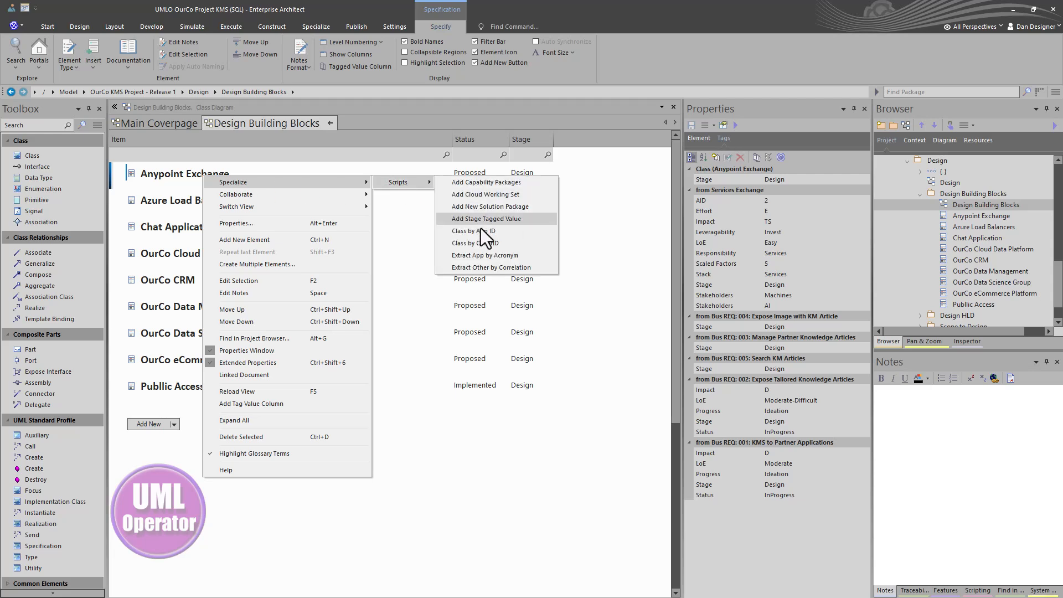
{"action": "left_click", "coordinate": [454, 495]}
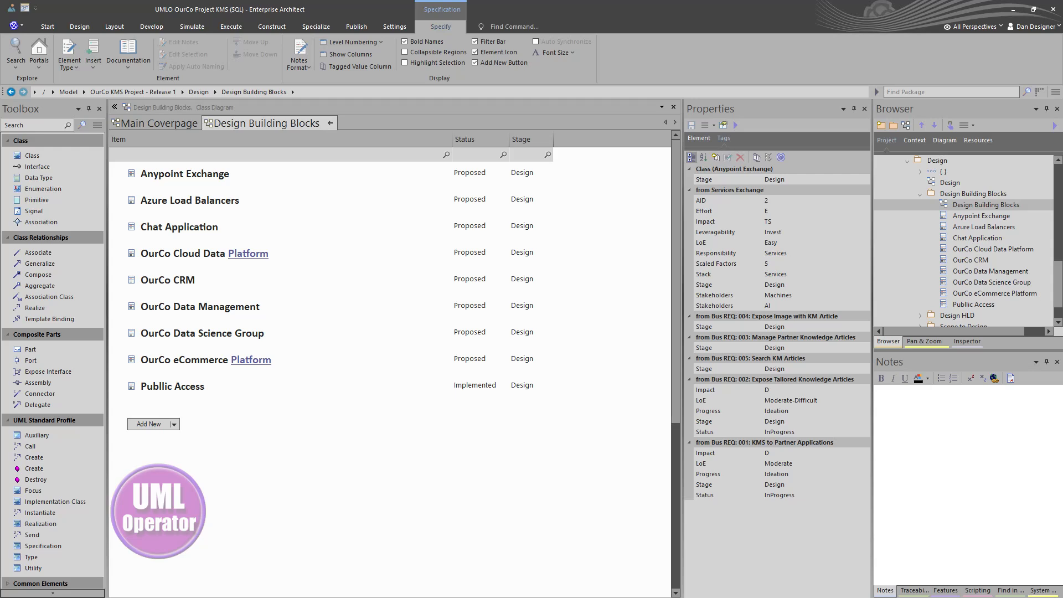
Step: Return to the class diagram, switch it to the Relation Matrix view and limit the matrix to connected elements
{"action": "left_click", "coordinate": [329, 123]}
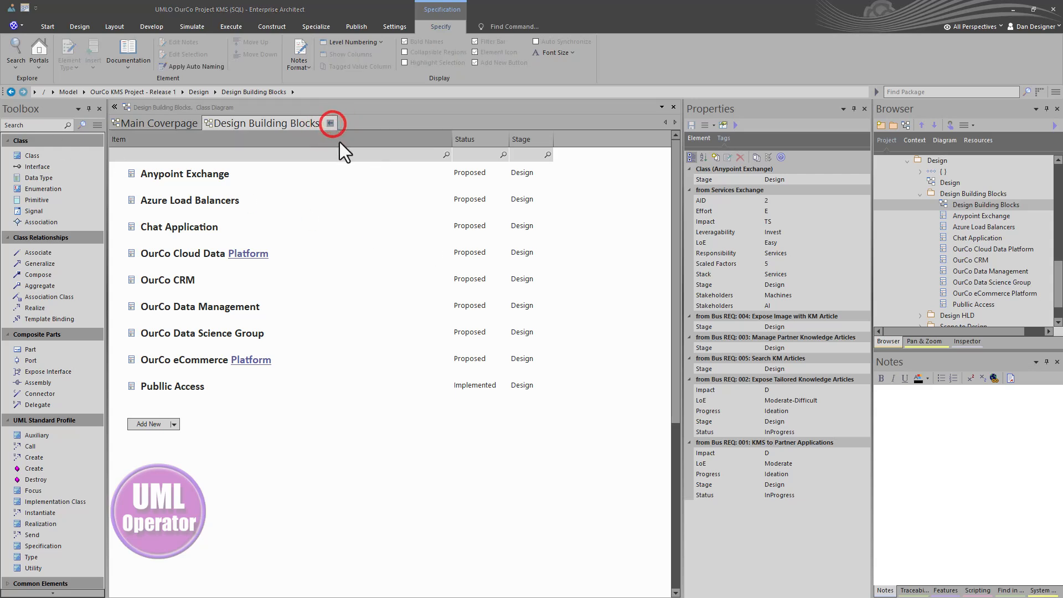
{"action": "left_click", "coordinate": [565, 412]}
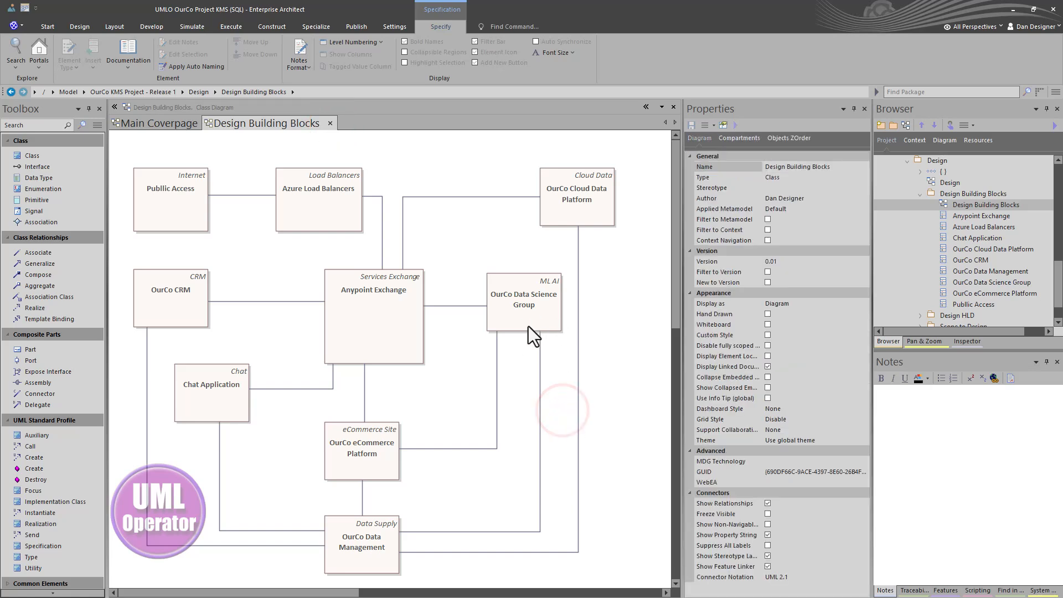
{"action": "right_click", "coordinate": [498, 239]}
{"action": "mouse_move", "coordinate": [517, 246]}
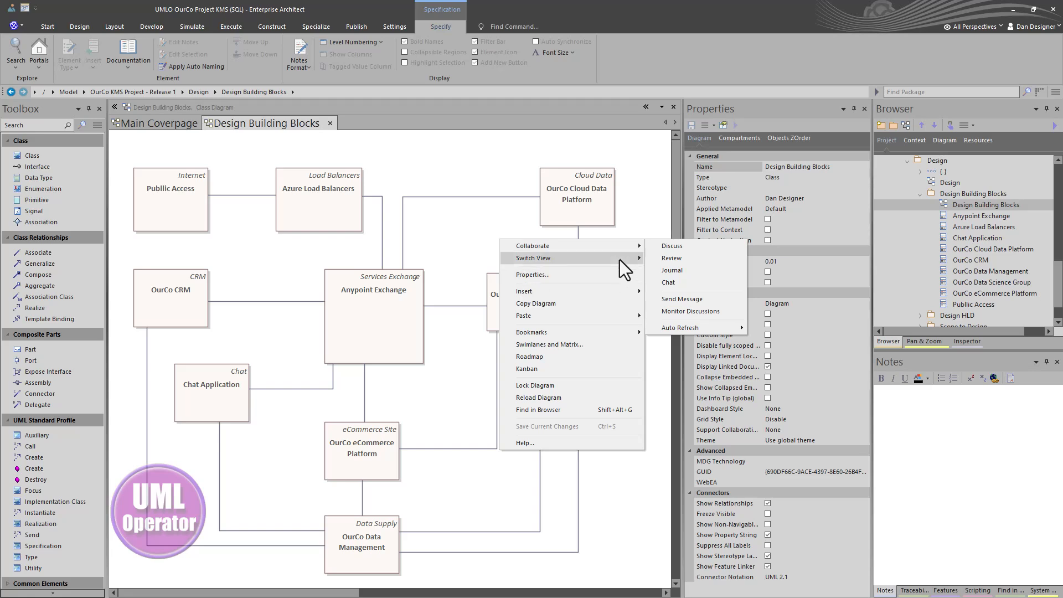
{"action": "mouse_move", "coordinate": [623, 259]}
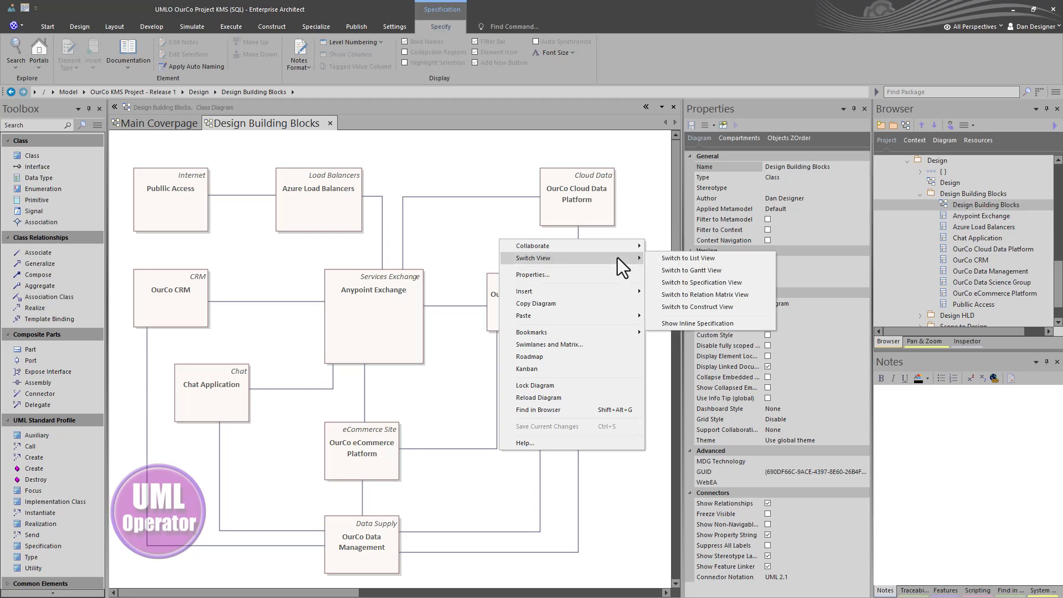
{"action": "left_click", "coordinate": [712, 296]}
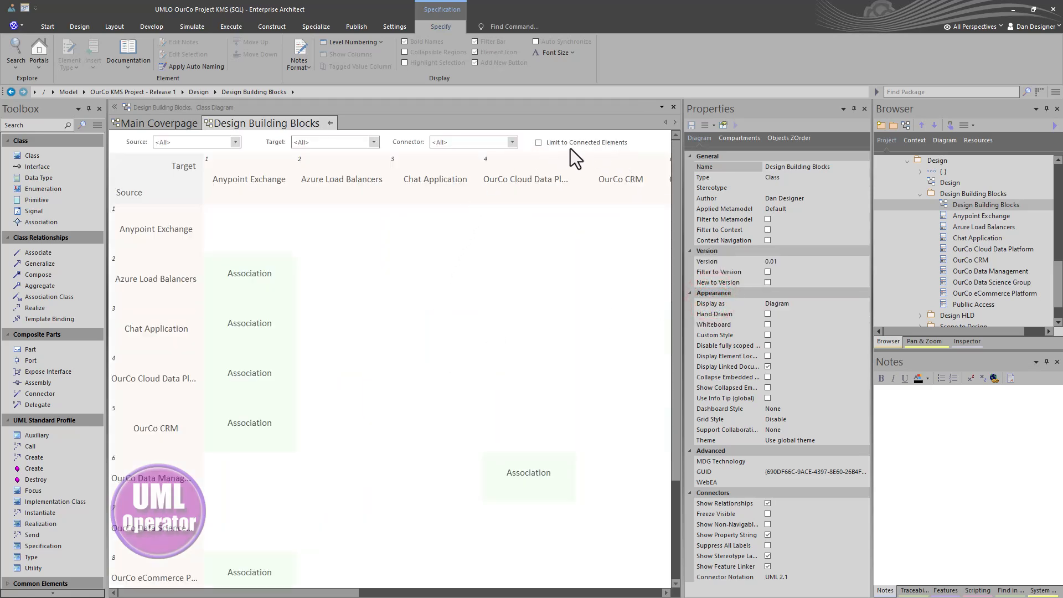
{"action": "left_click", "coordinate": [537, 142]}
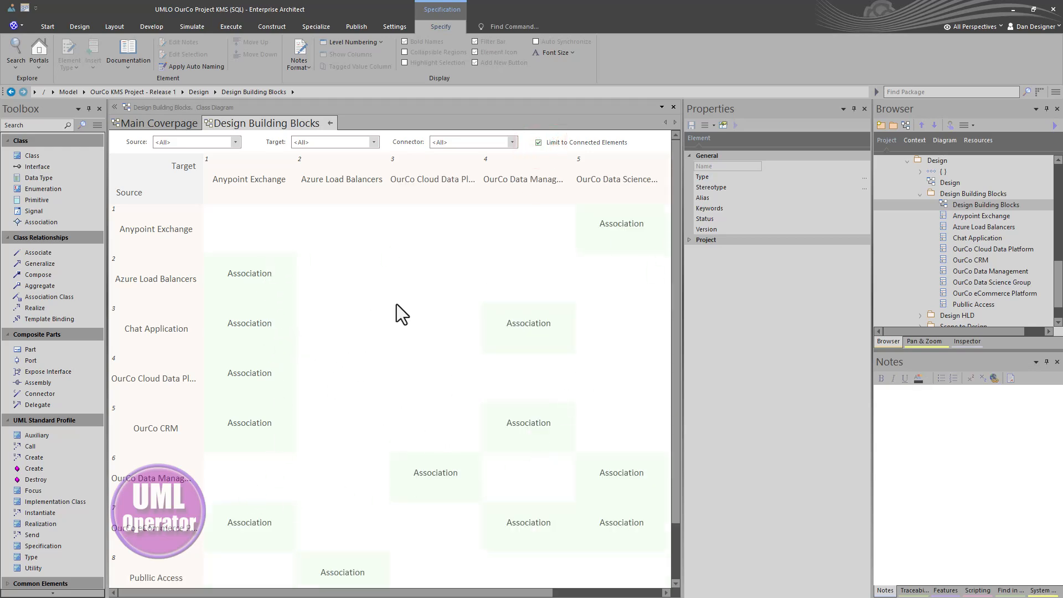
Step: Examine the properties and tags of the association between Azure Load Balancers and Anypoint Exchange from the matrix
{"action": "double_click", "coordinate": [246, 272]}
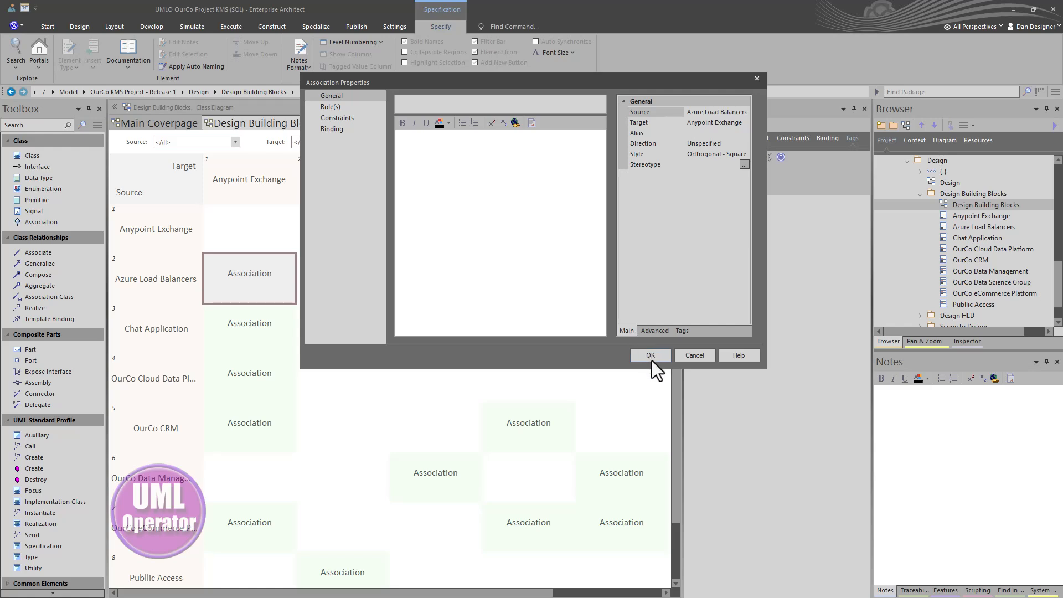
{"action": "left_click", "coordinate": [682, 330]}
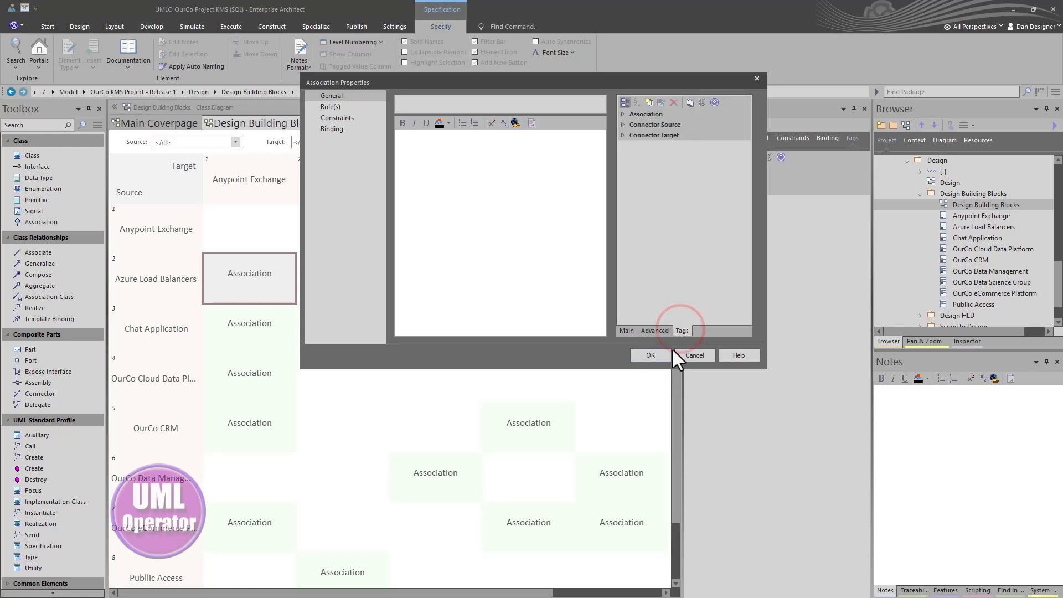
{"action": "left_click", "coordinate": [681, 356]}
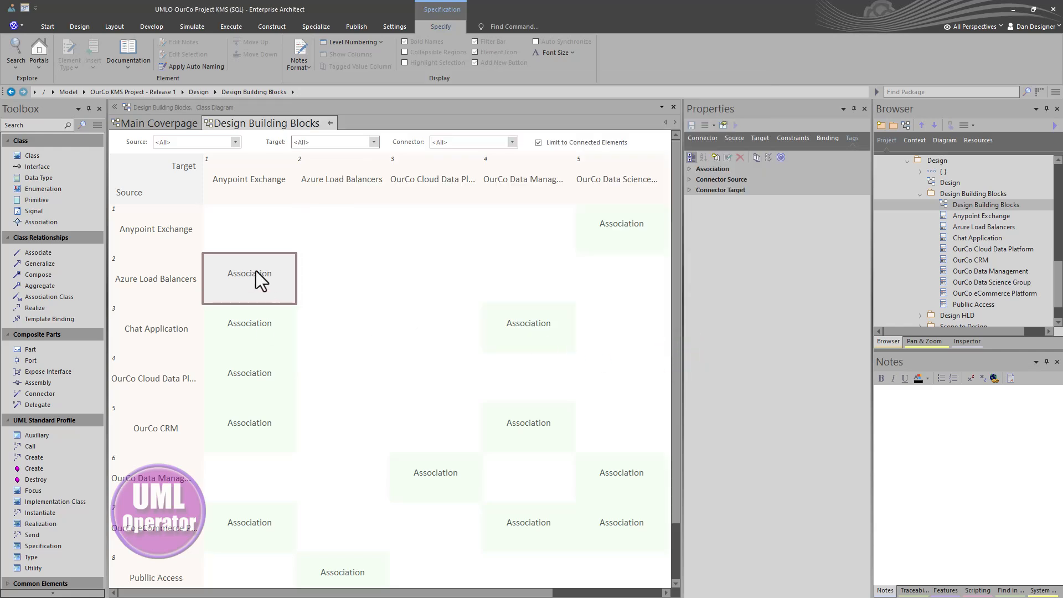
Step: Inspect the tagged values and general properties of the Azure Load Balancers class from its matrix row heading
{"action": "left_click", "coordinate": [180, 288]}
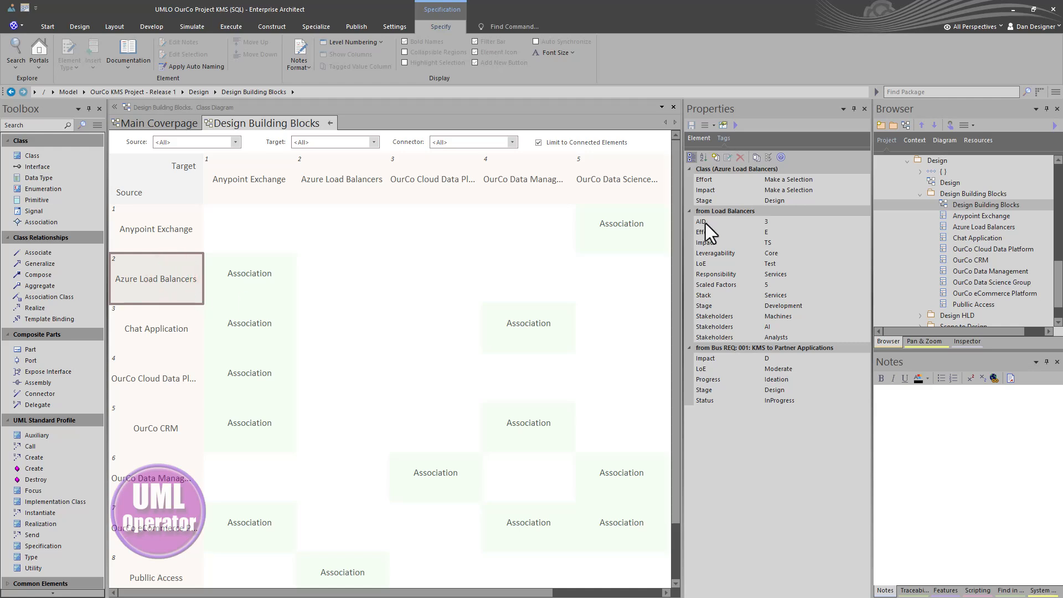
{"action": "double_click", "coordinate": [143, 290]}
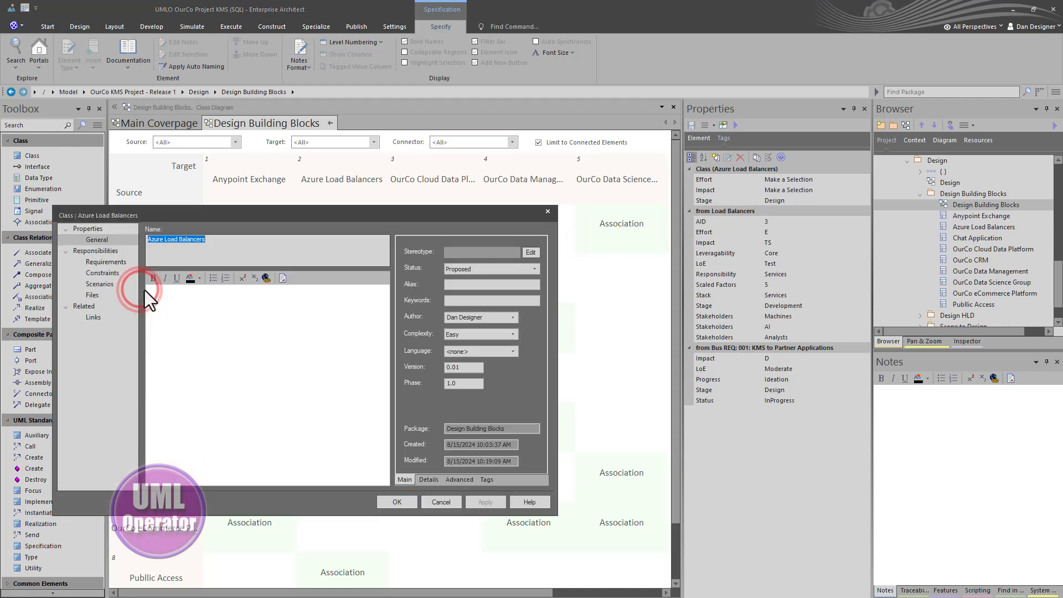
{"action": "left_click", "coordinate": [431, 501]}
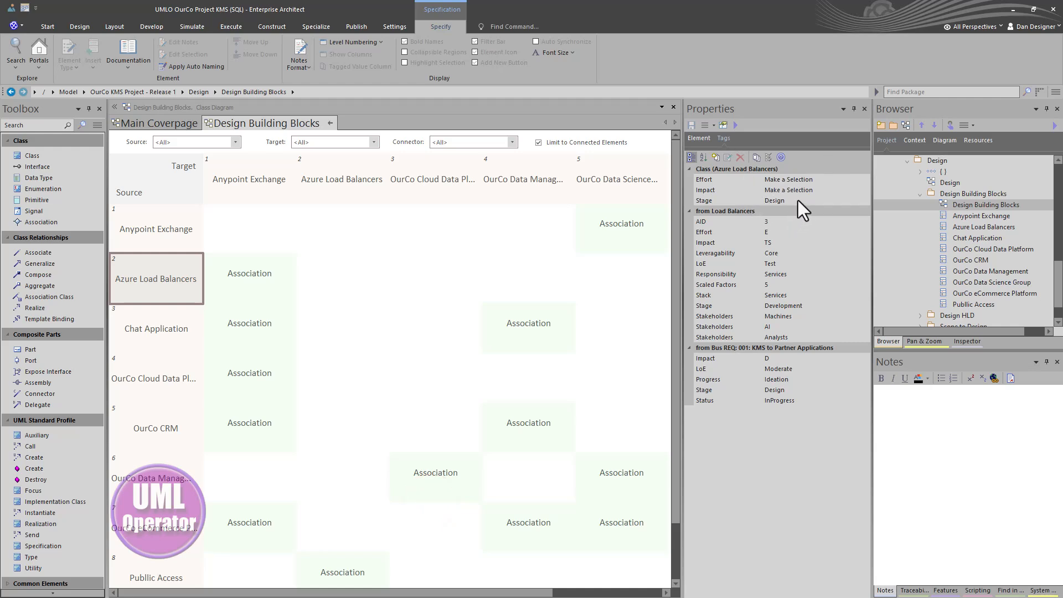
Step: Examine the choices for the Impact tag of the Azure Load Balancers class without choosing a value, and return to the matrix
{"action": "left_click", "coordinate": [725, 189]}
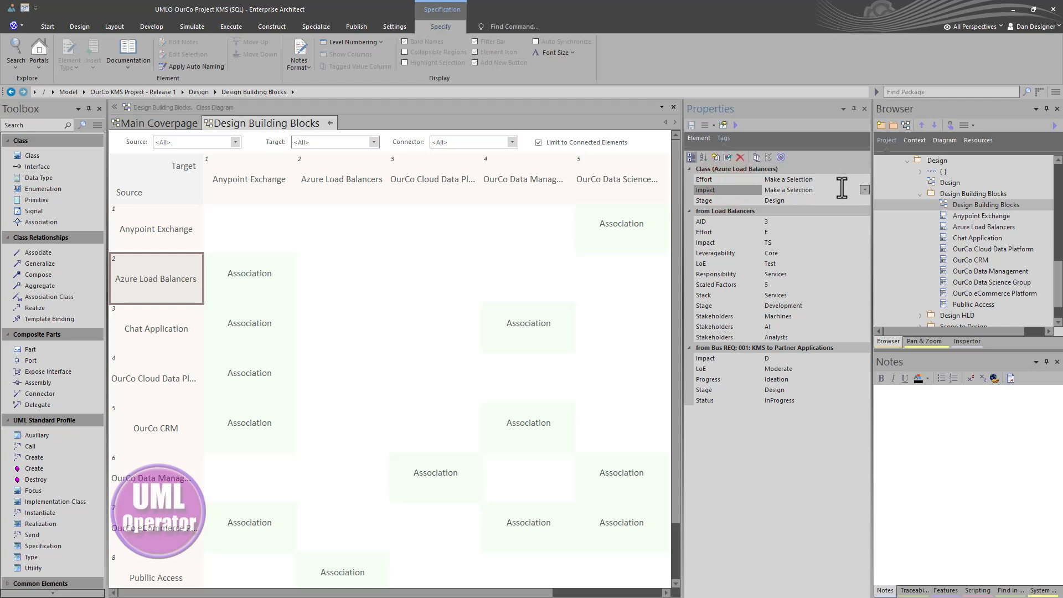
{"action": "left_click", "coordinate": [863, 190]}
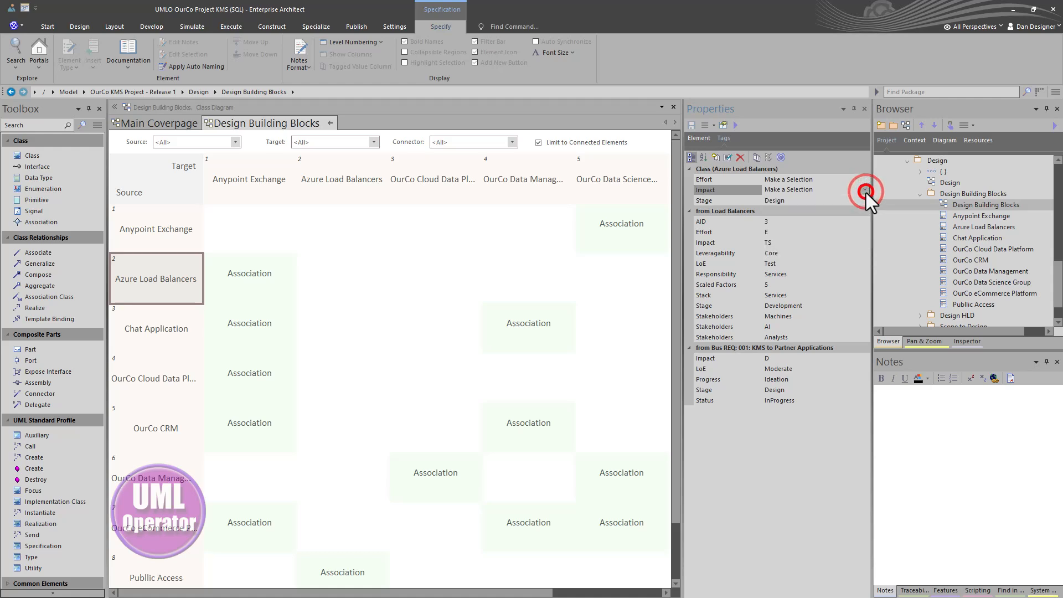
{"action": "left_click", "coordinate": [224, 279]}
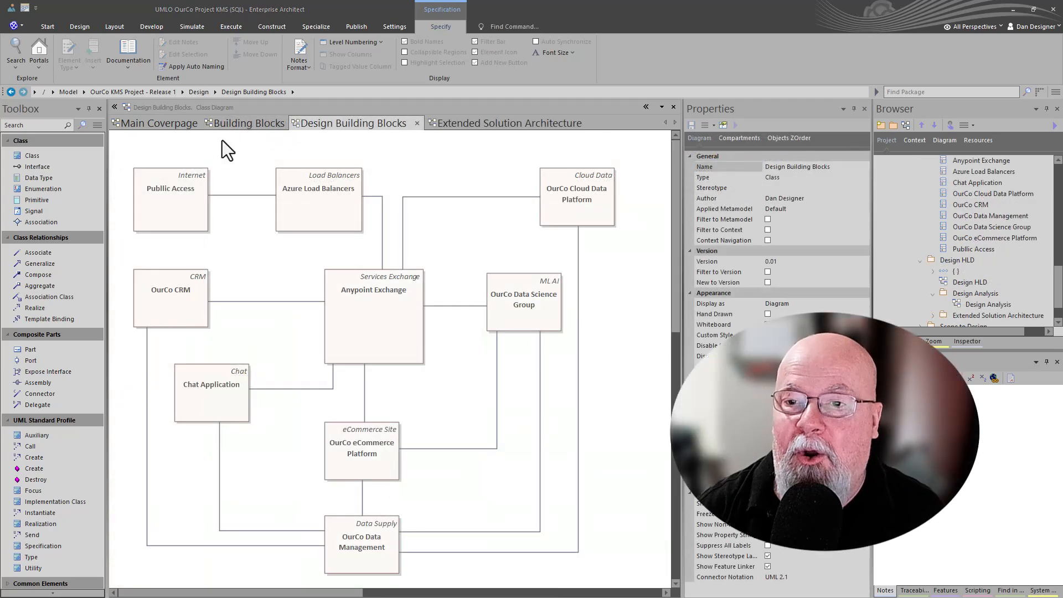
Step: Compare the Building Blocks, Design Building Blocks and Extended Solution Architecture diagrams, inspect the IArticleRepository interface and return to Design Building Blocks
{"action": "left_click", "coordinate": [247, 124]}
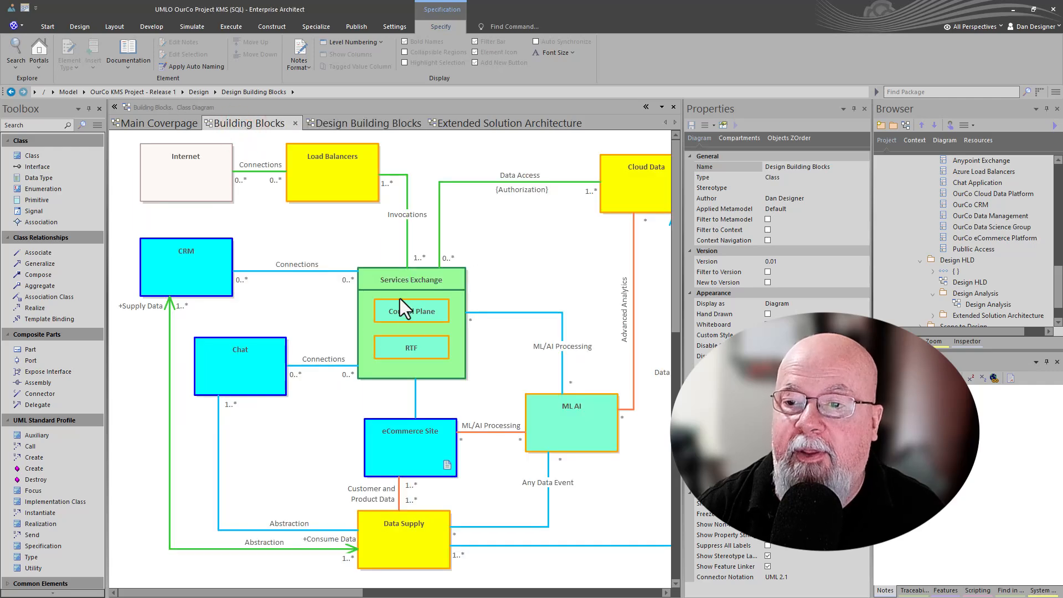
{"action": "left_click", "coordinate": [352, 124]}
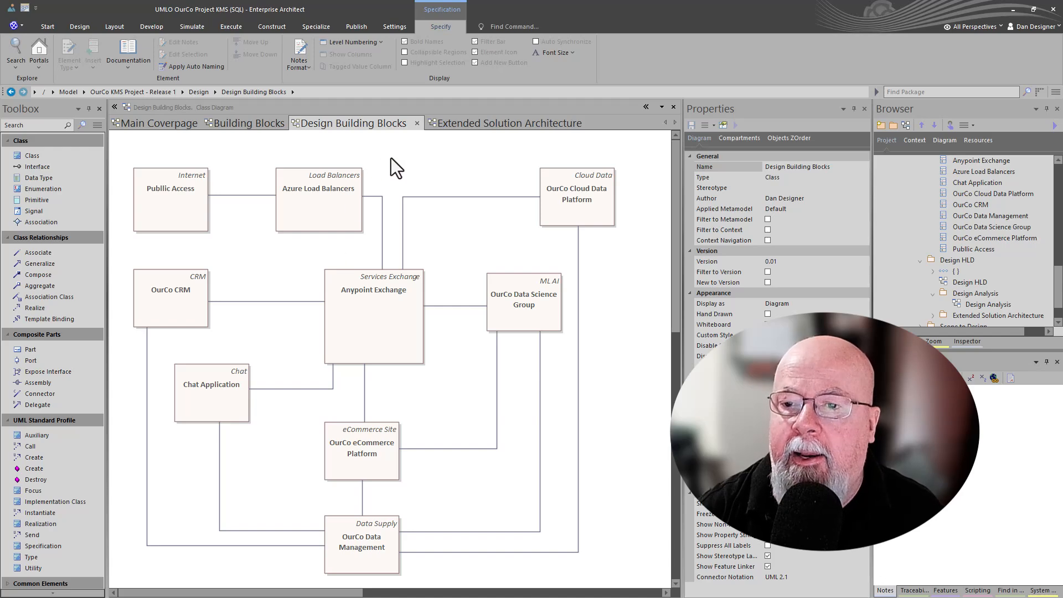
{"action": "left_click", "coordinate": [466, 125]}
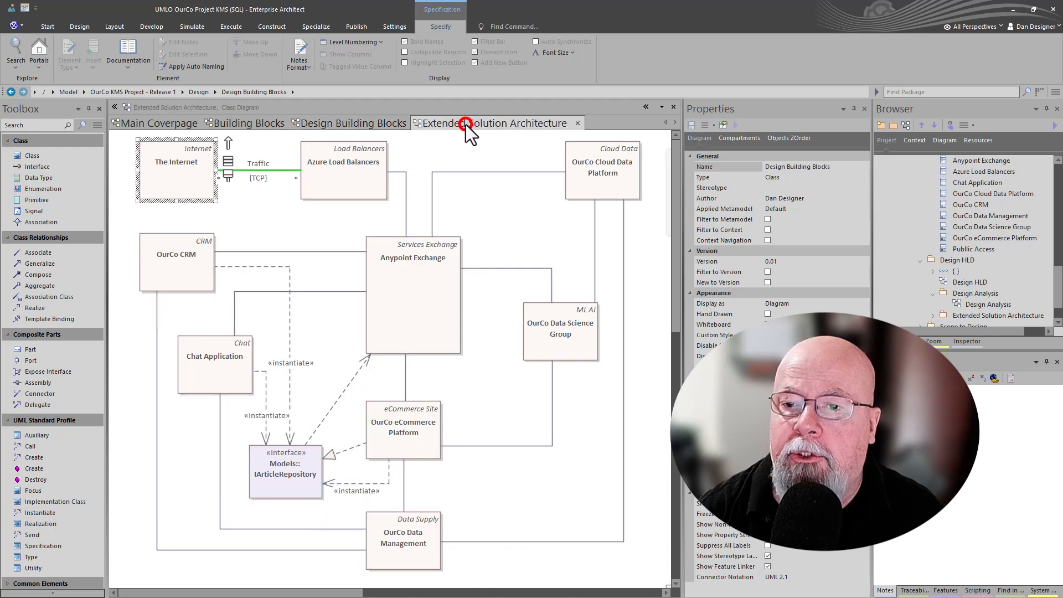
{"action": "right_click", "coordinate": [473, 209]}
{"action": "mouse_move", "coordinate": [497, 225]}
{"action": "left_click", "coordinate": [675, 250]}
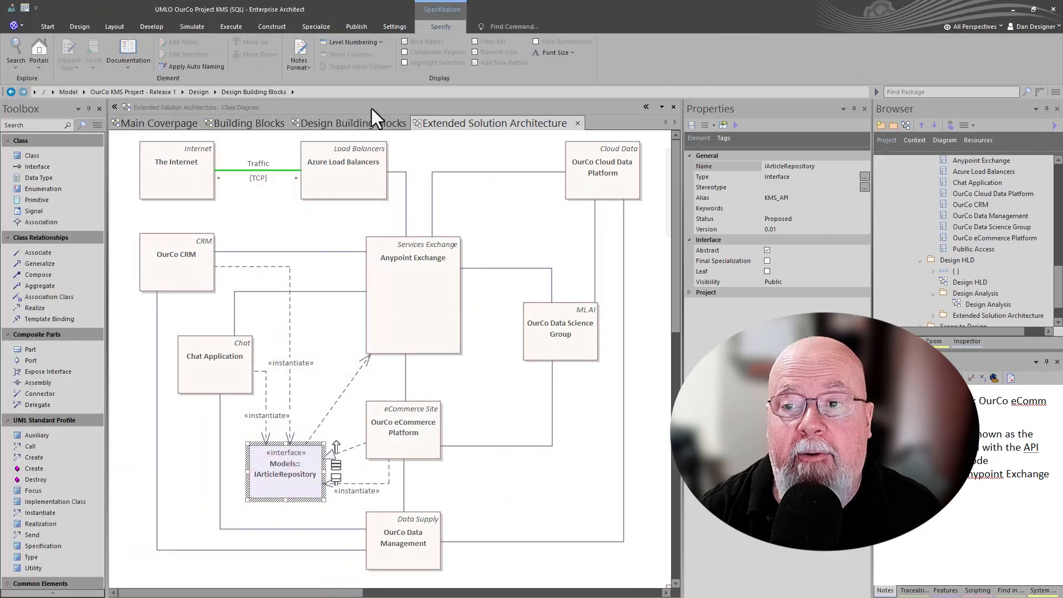
{"action": "left_click", "coordinate": [356, 124]}
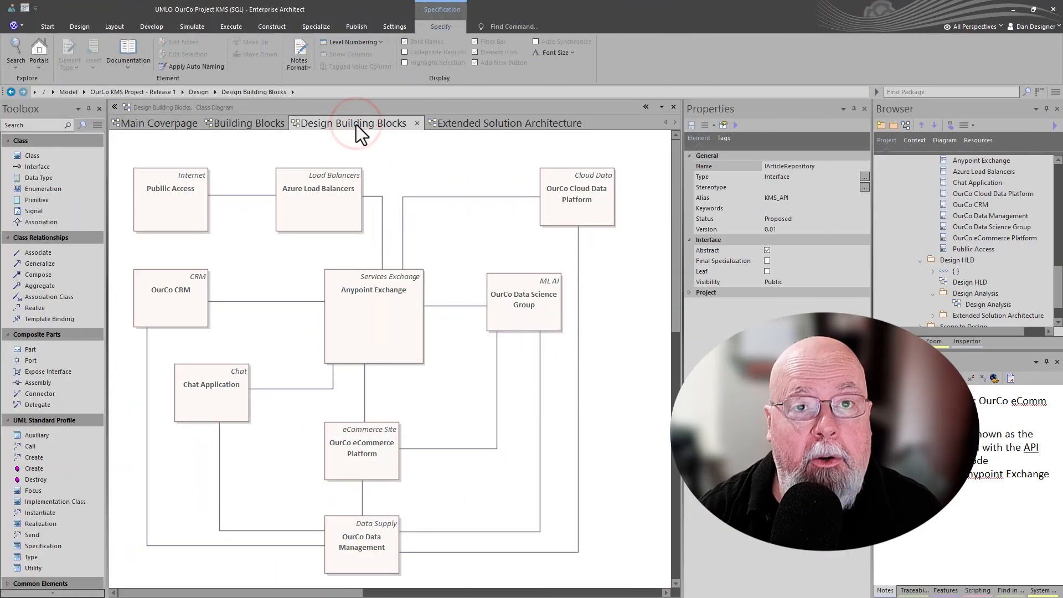